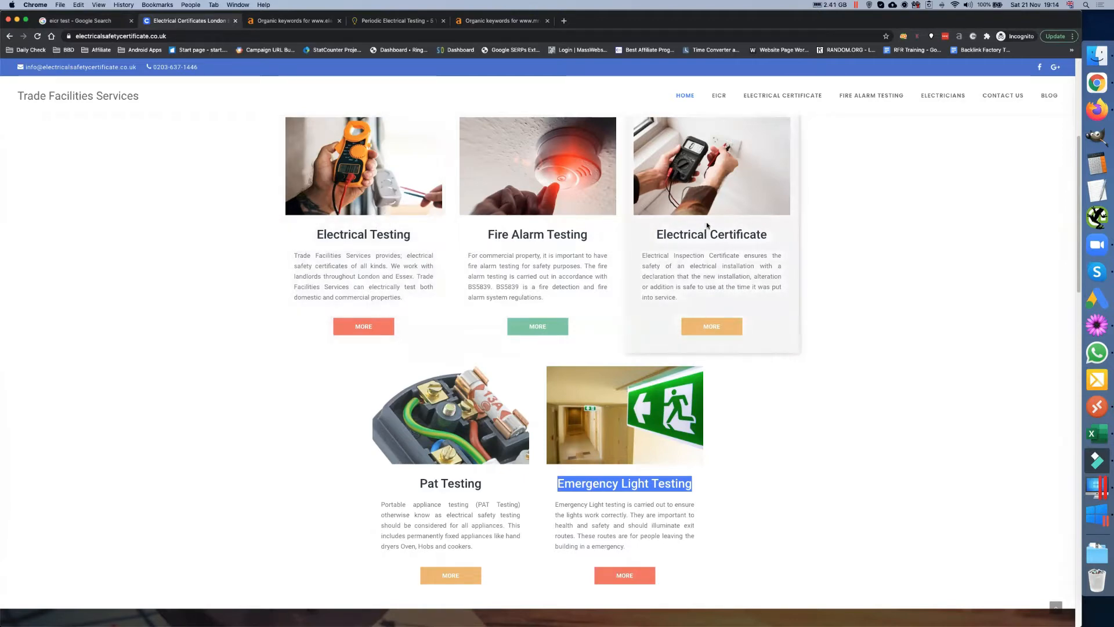
# Examine the testing and certificate services presented on the electricalsafetycertificate.co.uk home page
pyautogui.scroll(-2, 466, 367)
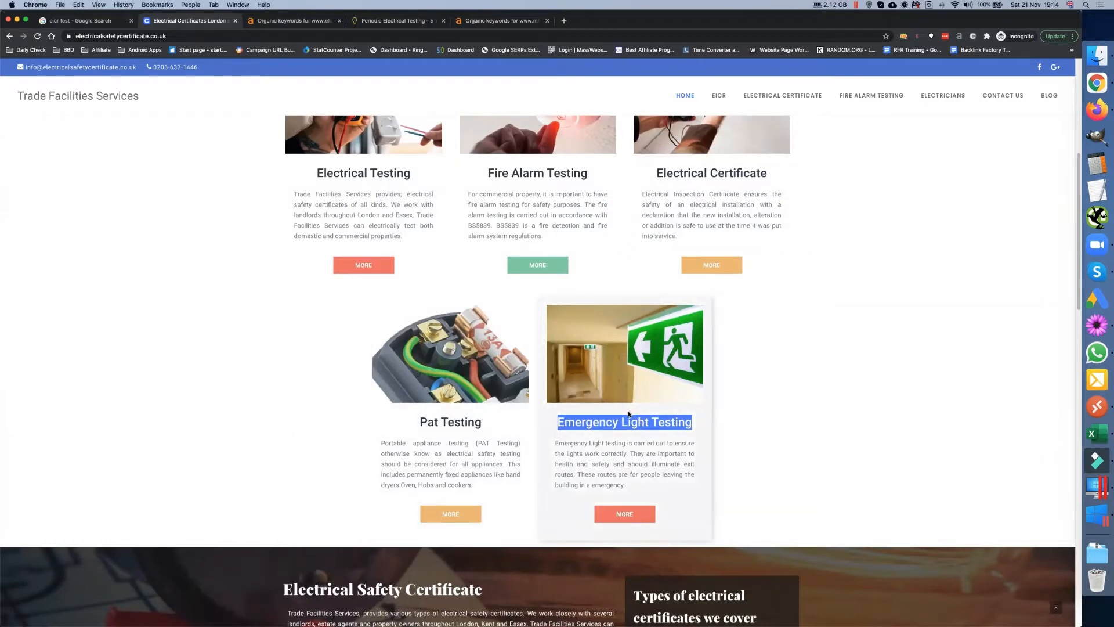
pyautogui.scroll(1, 628, 414)
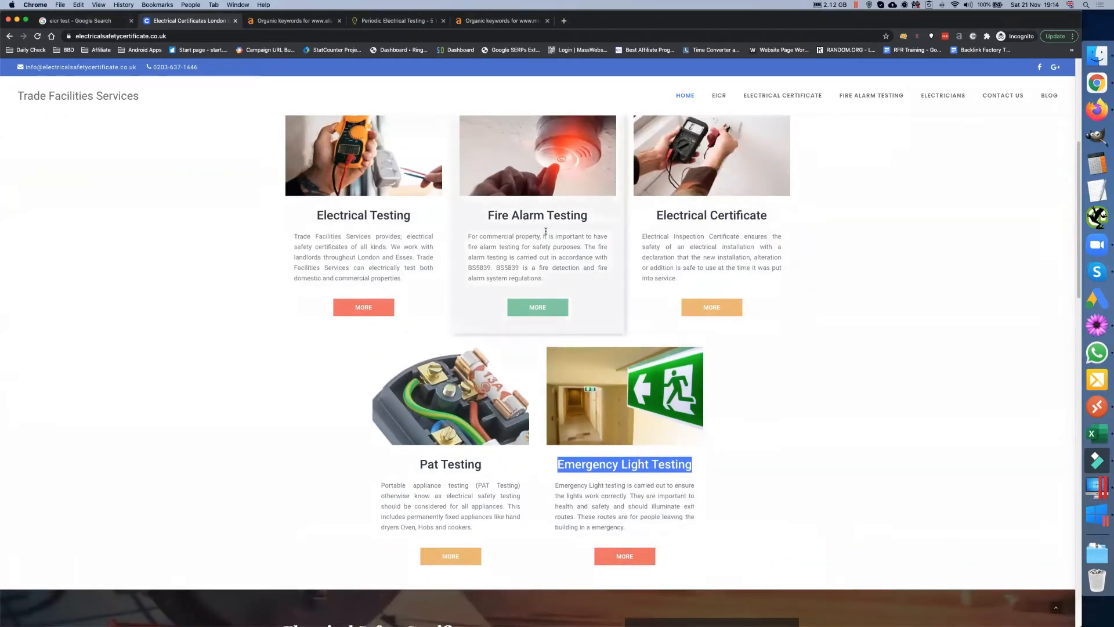
pyautogui.scroll(2, 545, 239)
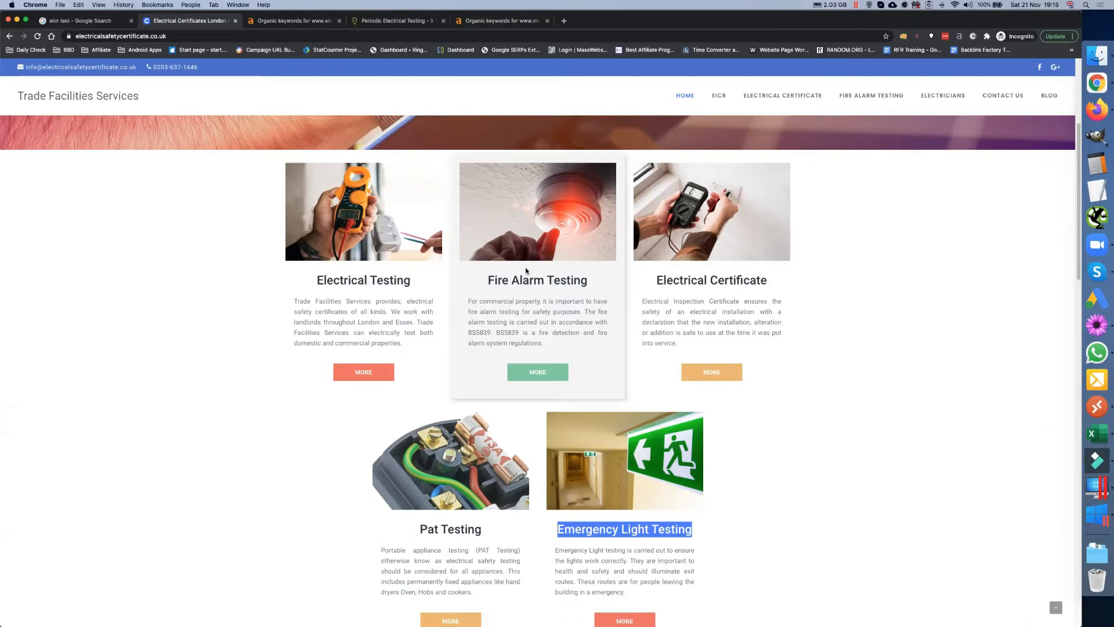
# Switch to the Digital Marketers Tool Box window and review the Electrician blueprint's domain tables and new-domain settings
pyautogui.hotkey('ctrl', 'Up')
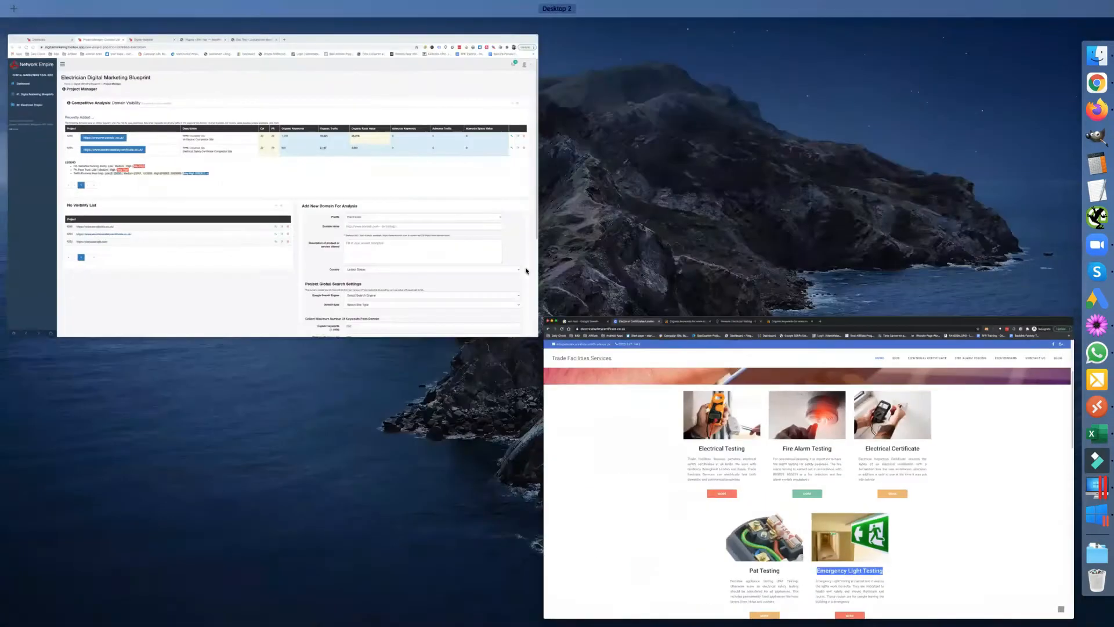
pyautogui.click(252, 202)
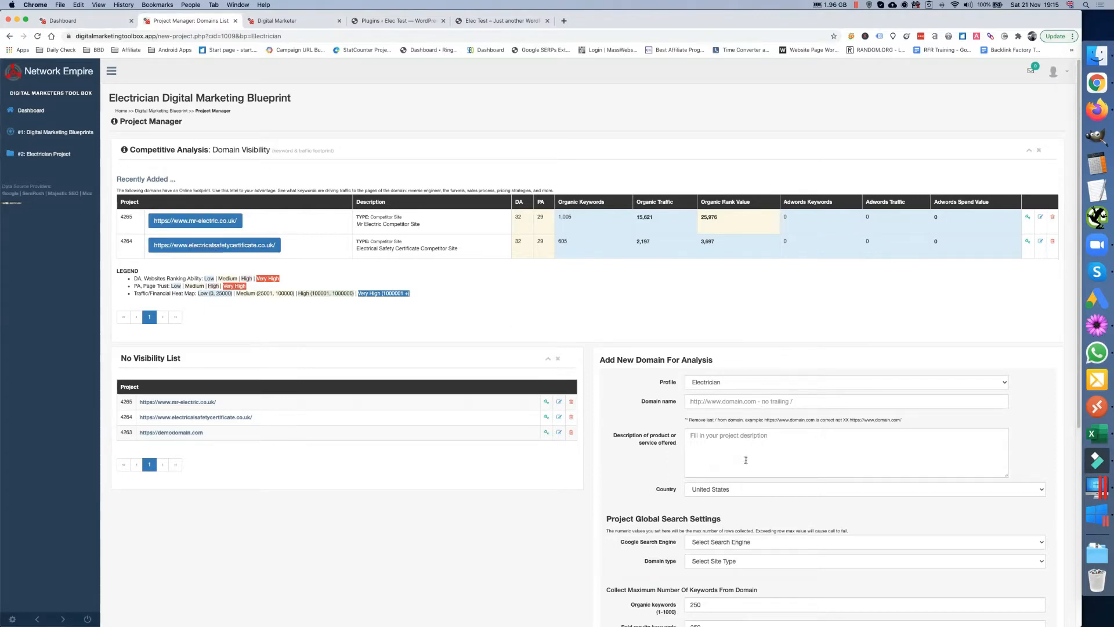
pyautogui.scroll(-5, 746, 460)
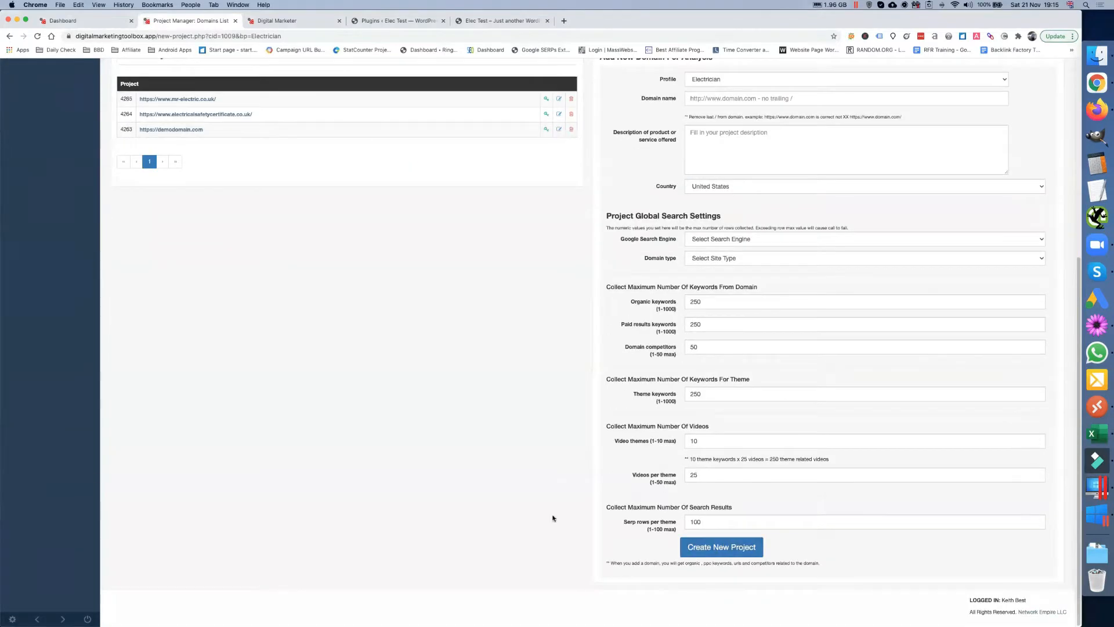
pyautogui.scroll(5, 553, 518)
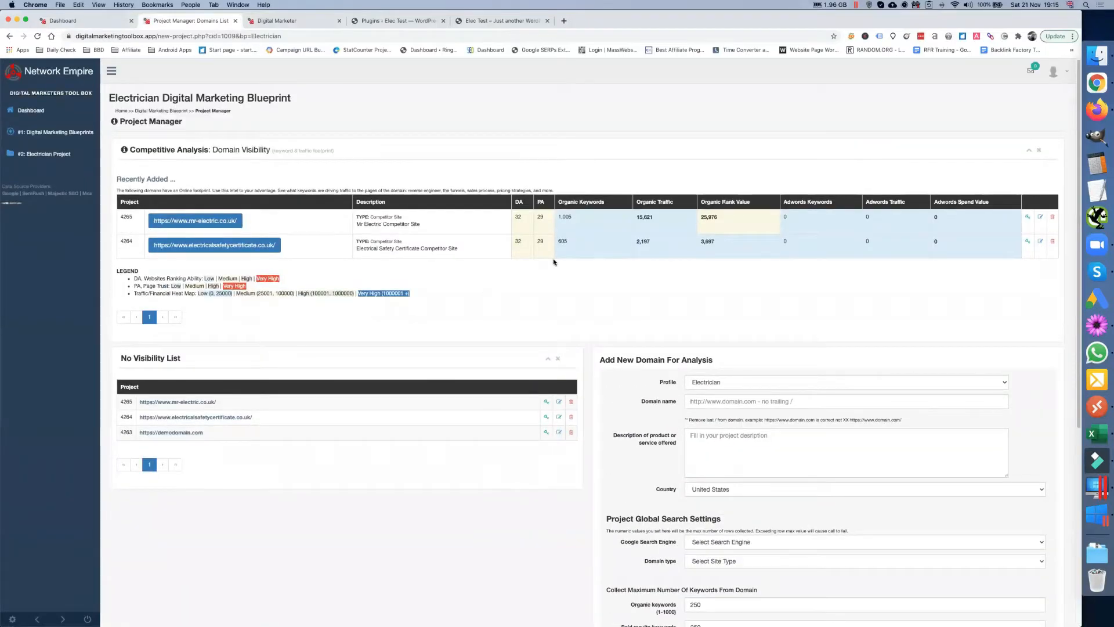
# Open the demodomain.com project and browse the global All Domain Keywords report
pyautogui.click(179, 435)
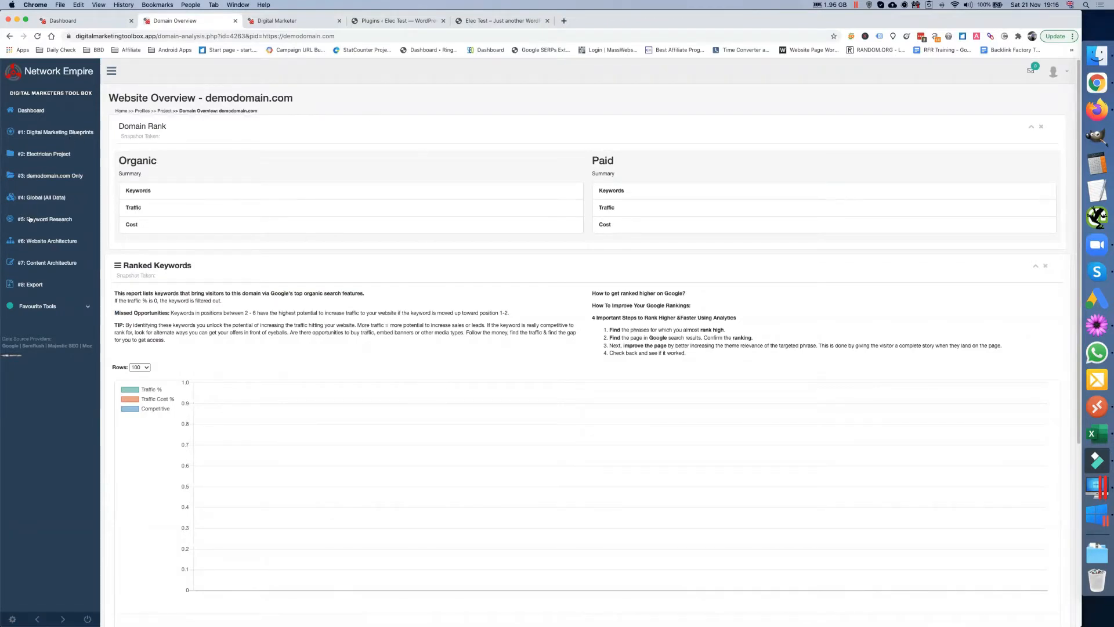
pyautogui.click(35, 197)
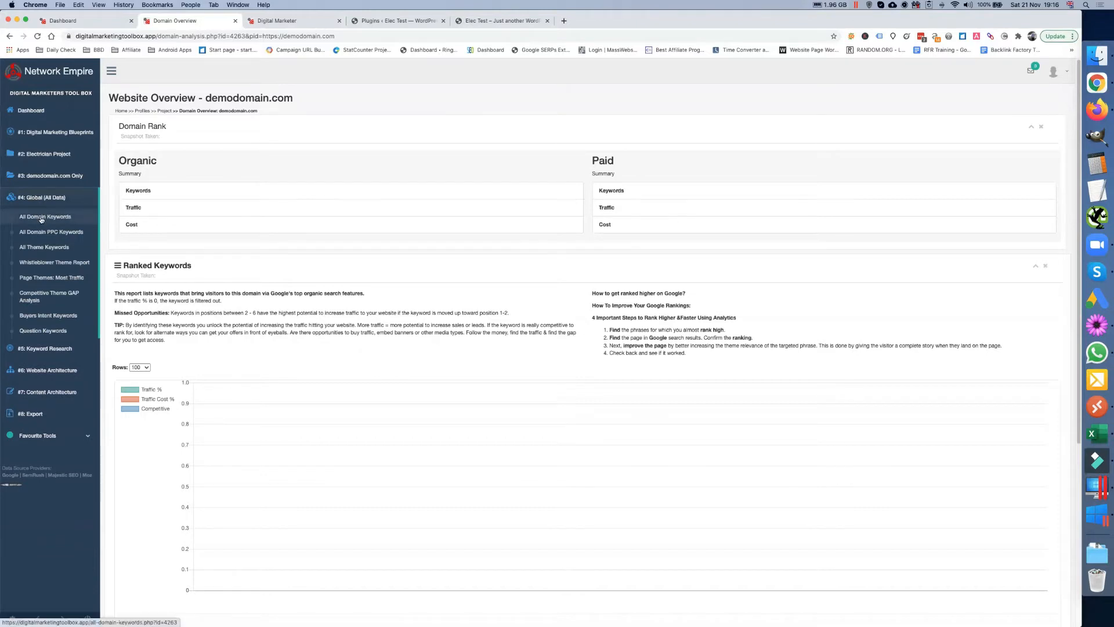
pyautogui.click(41, 218)
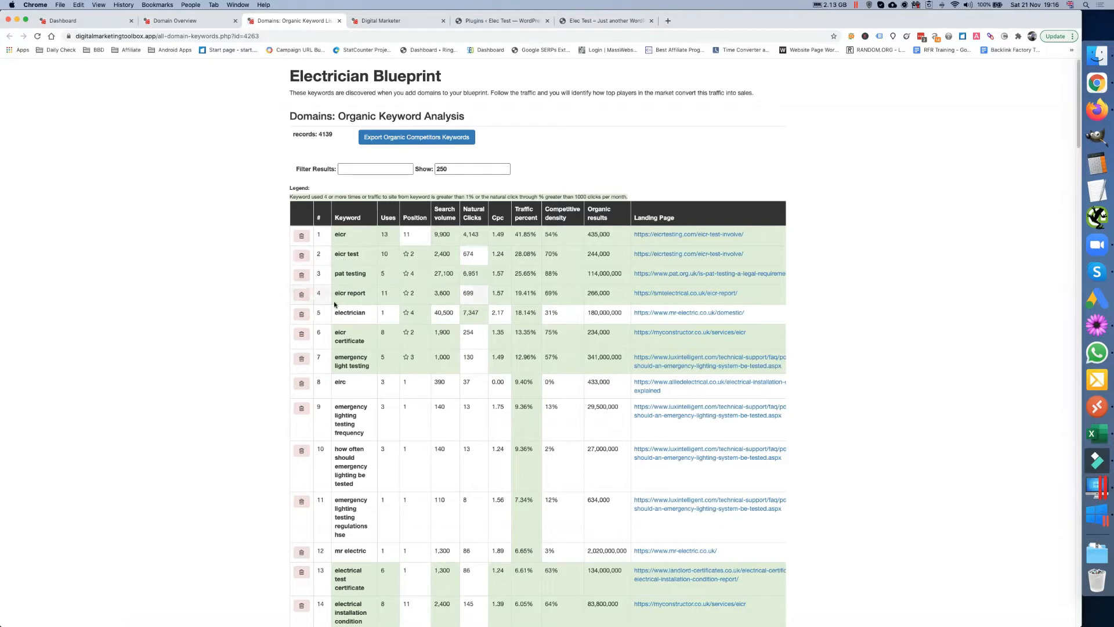
pyautogui.scroll(-1, 387, 338)
pyautogui.scroll(-3, 387, 338)
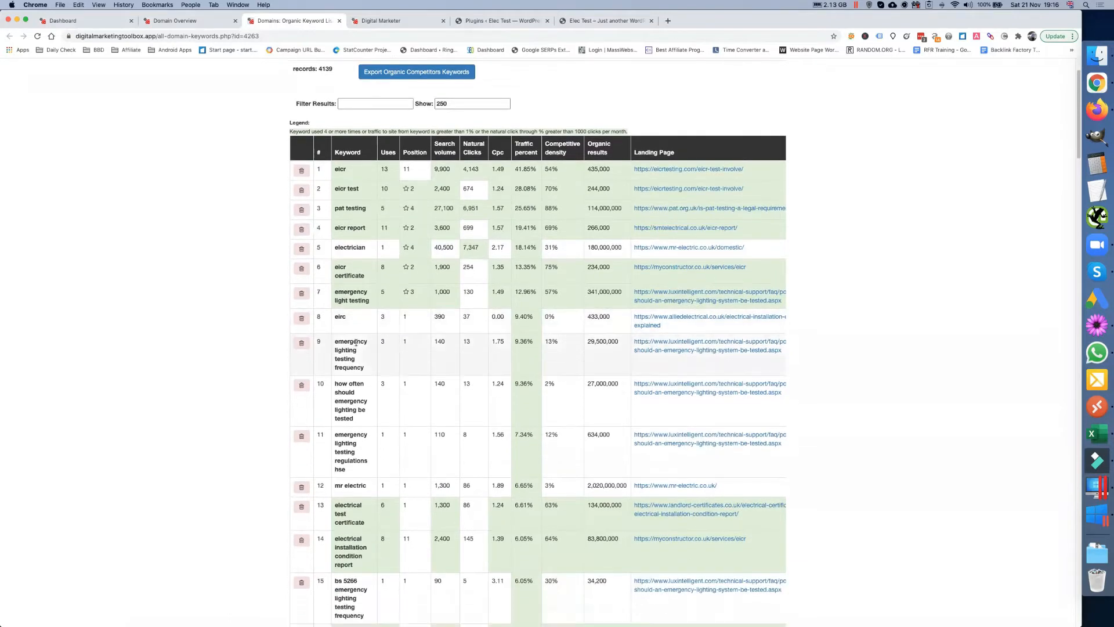
pyautogui.scroll(-5, 355, 352)
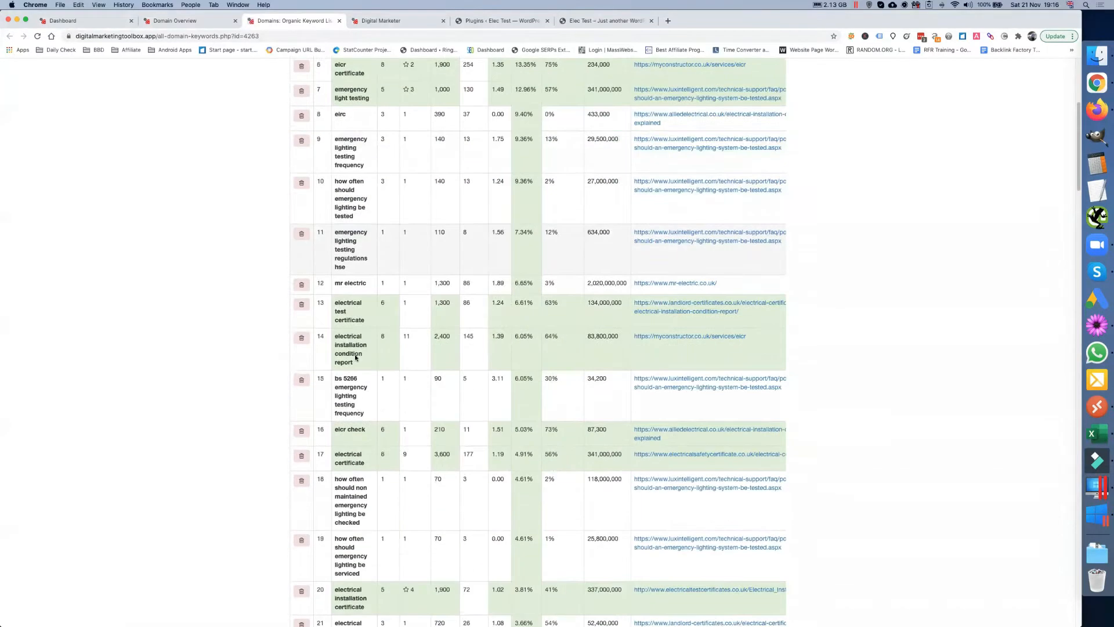
pyautogui.scroll(6, 355, 354)
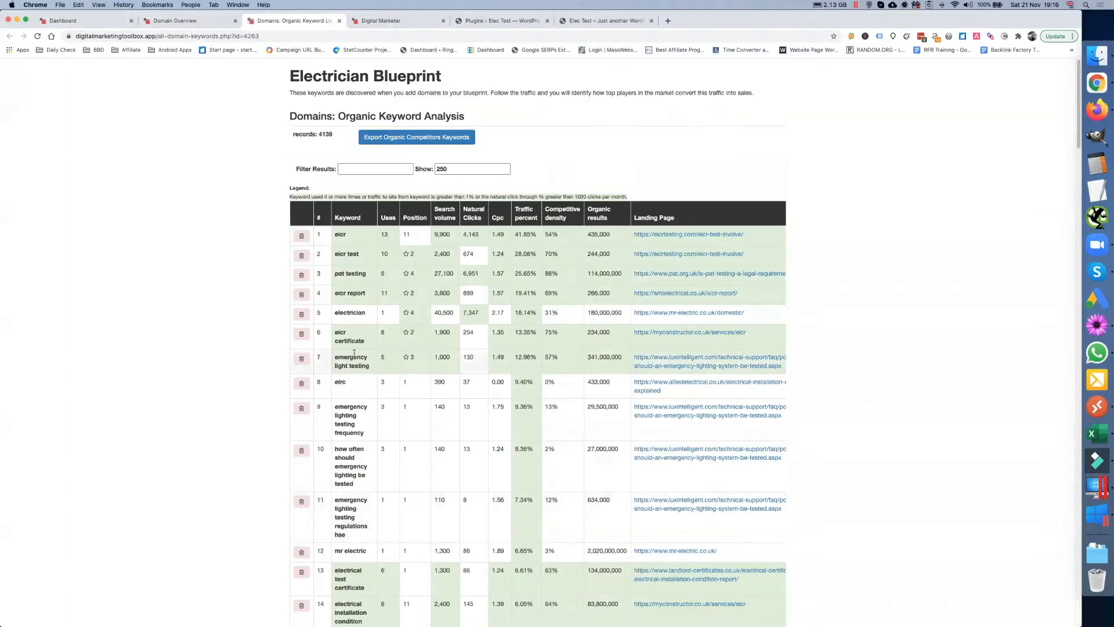
# Return to the demodomain.com website overview and open its Do Keyword Research page
pyautogui.click(194, 22)
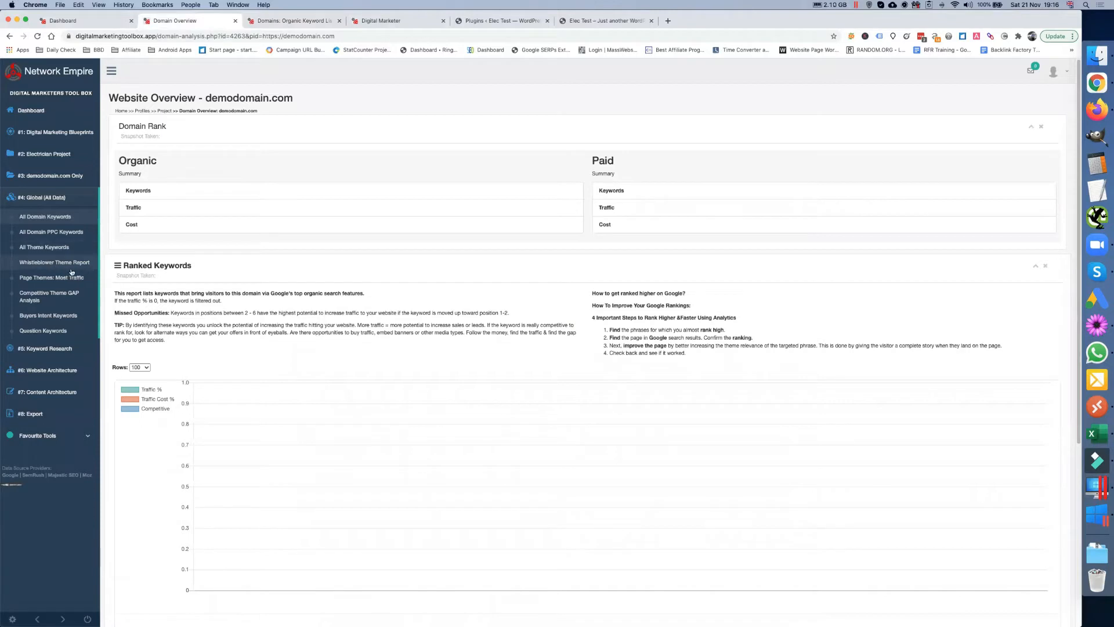
pyautogui.click(56, 350)
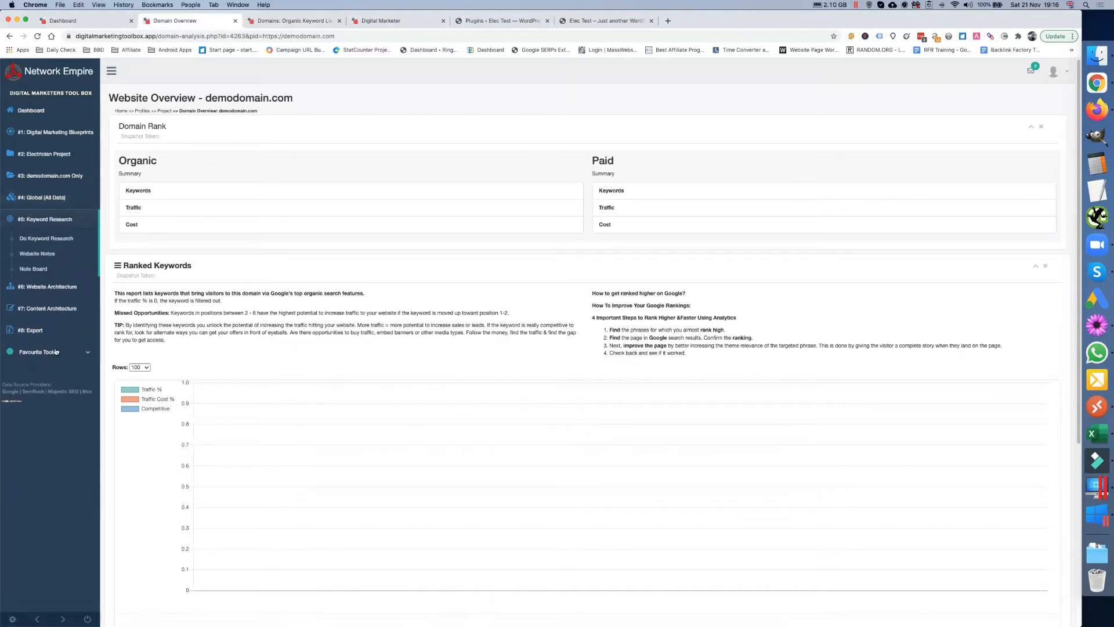
pyautogui.click(49, 243)
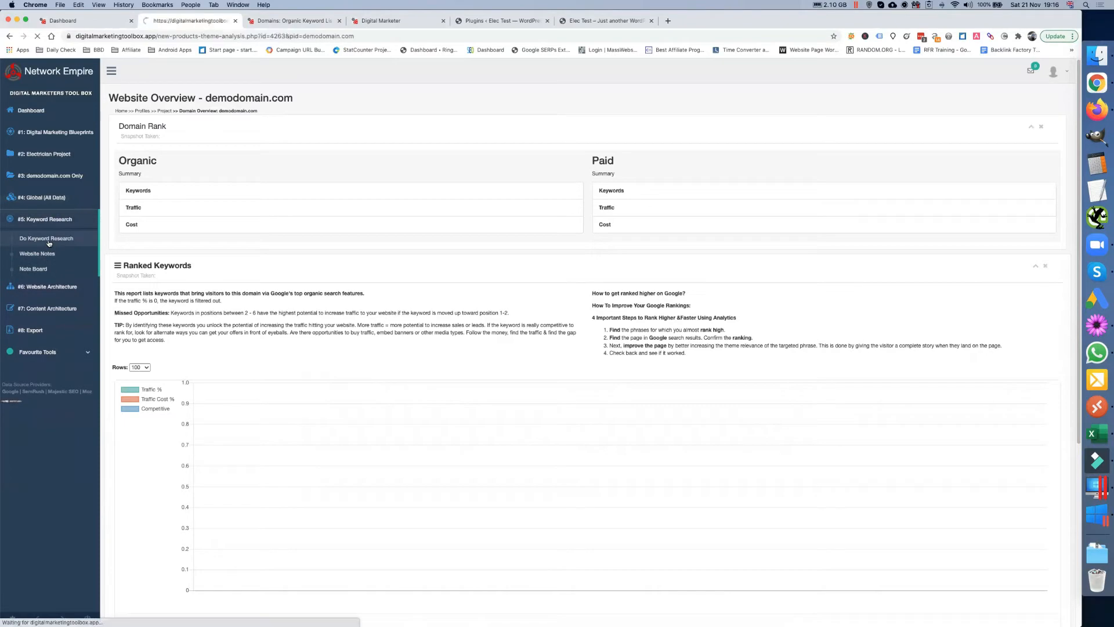
# Examine the theme keyword table and the pricing, funnel conversion and row-count fields for drilling a new theme keyword
pyautogui.scroll(-4, 290, 286)
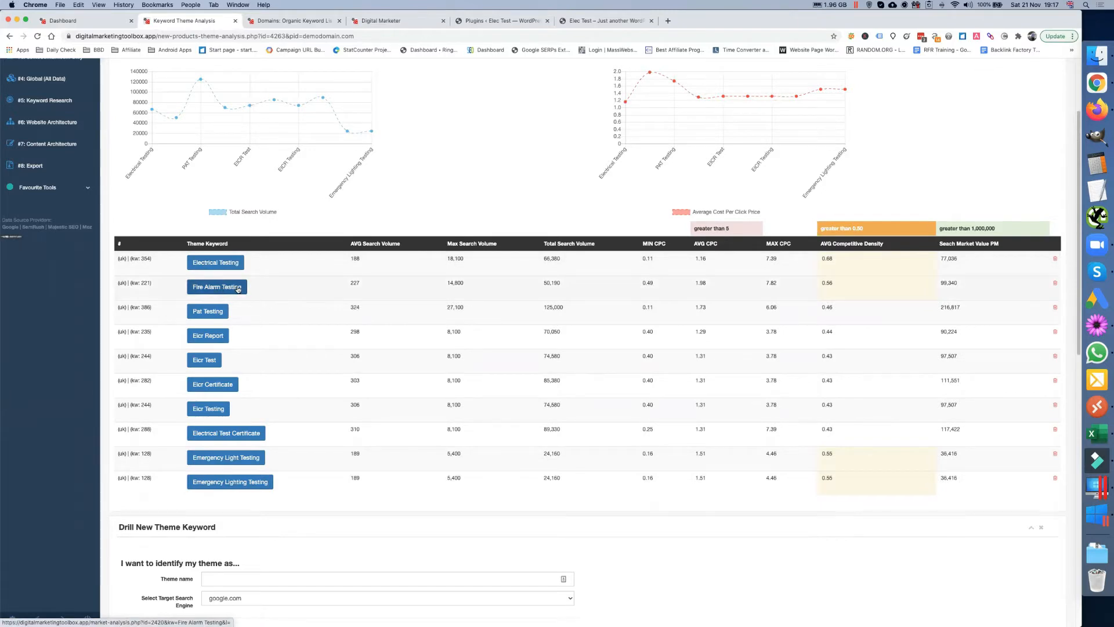
pyautogui.scroll(-5, 329, 297)
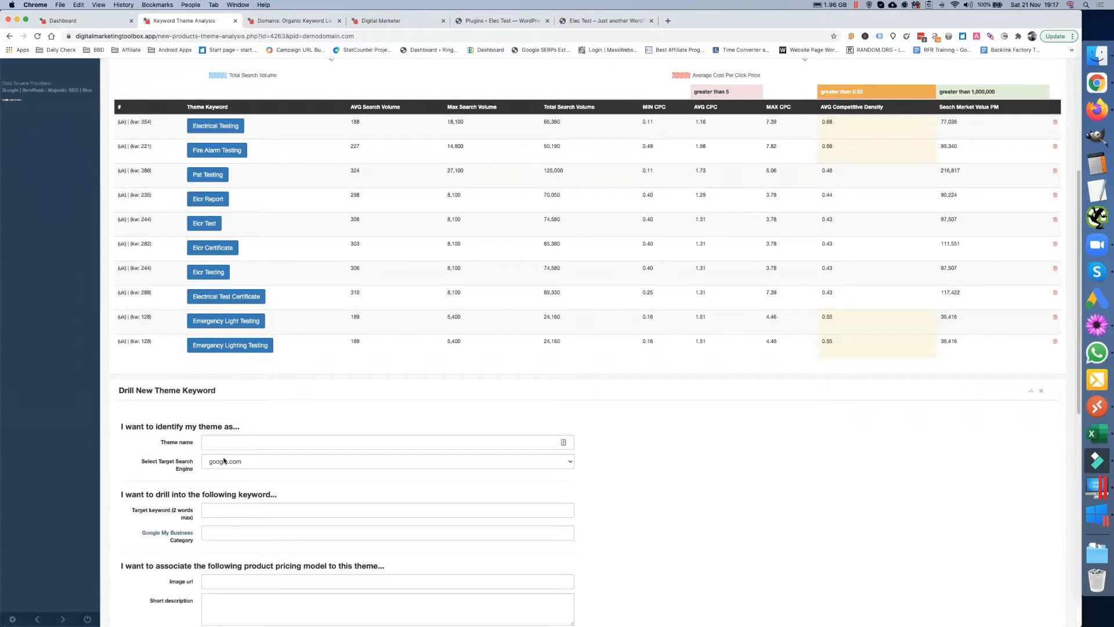
pyautogui.scroll(-1, 265, 464)
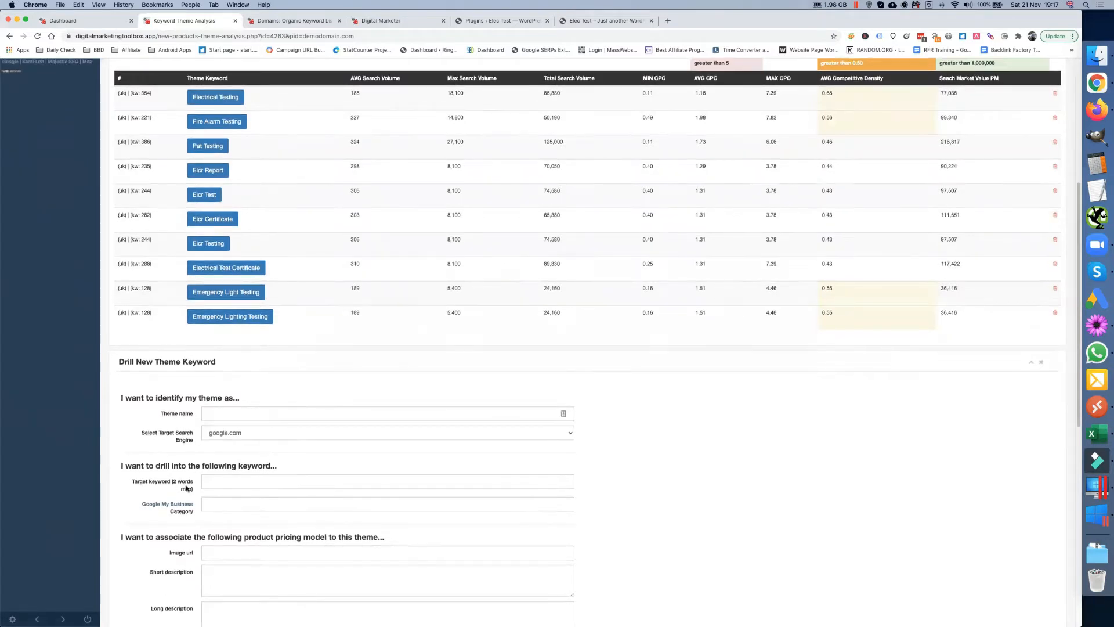
pyautogui.scroll(-2, 221, 459)
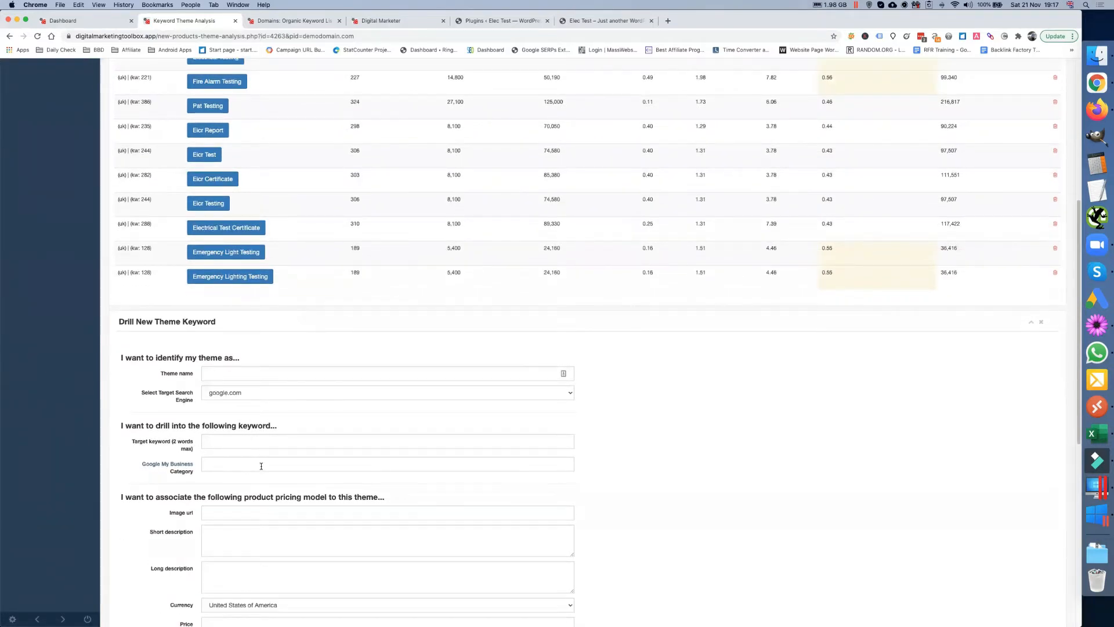
pyautogui.scroll(-7, 261, 466)
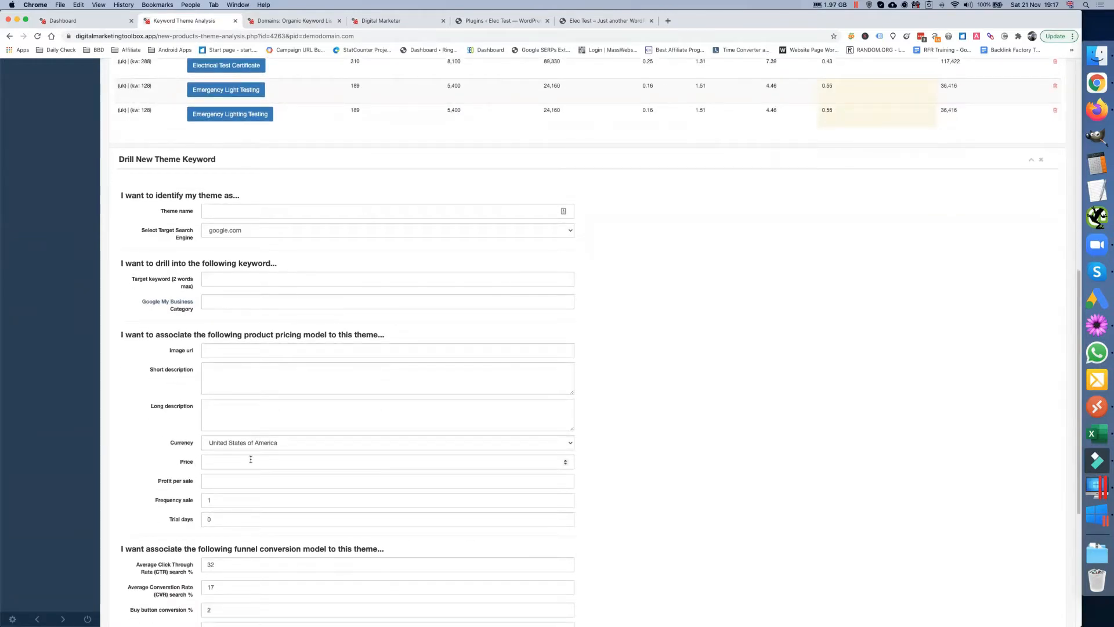
pyautogui.scroll(-5, 220, 476)
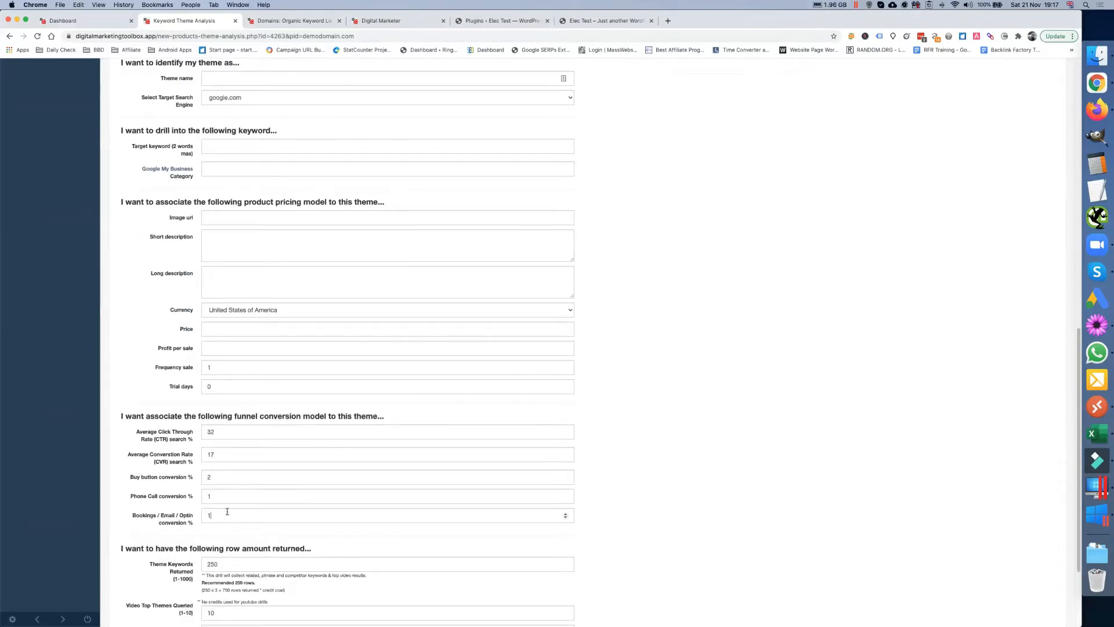
pyautogui.scroll(-3, 227, 511)
pyautogui.scroll(10, 248, 517)
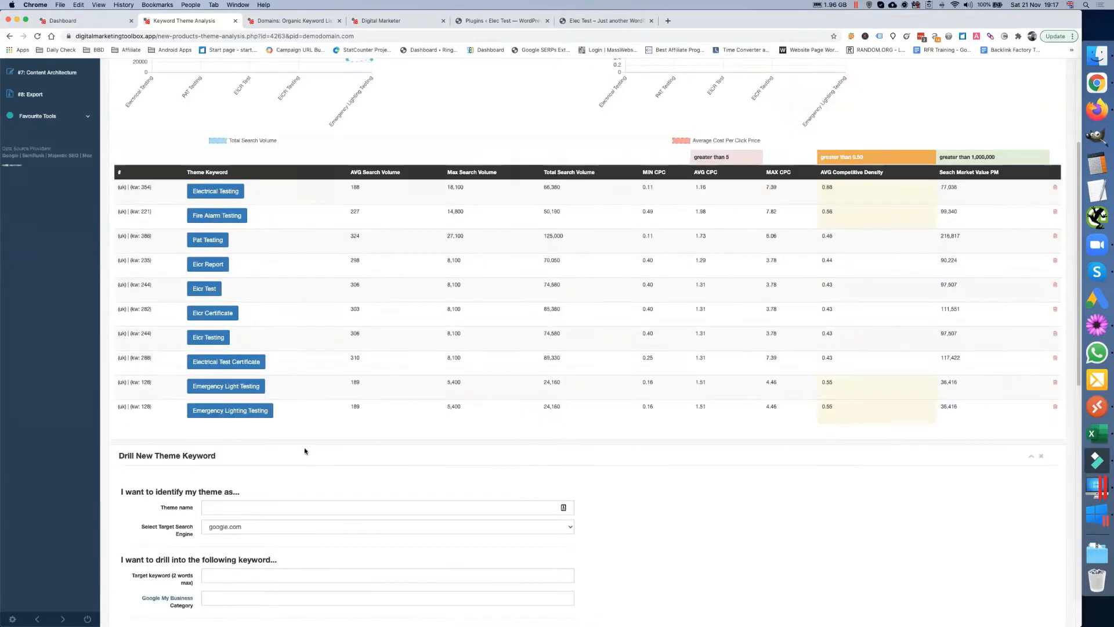
pyautogui.scroll(5, 259, 365)
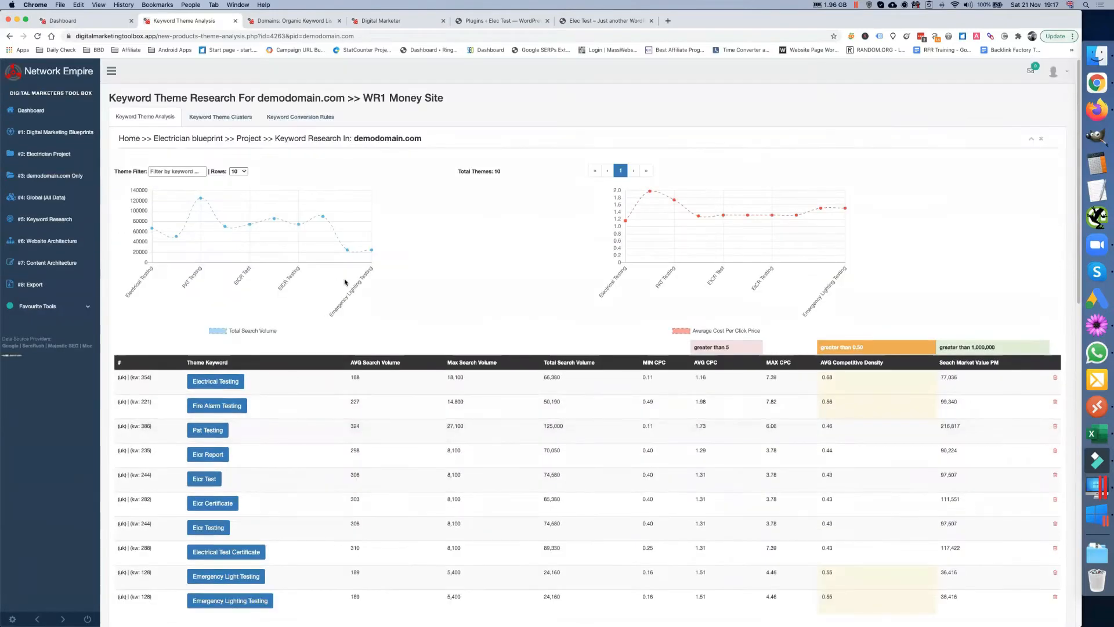
# Open the website architecture's Level 1 silos and go into the category pages through the PAT-Testing silo
pyautogui.click(46, 241)
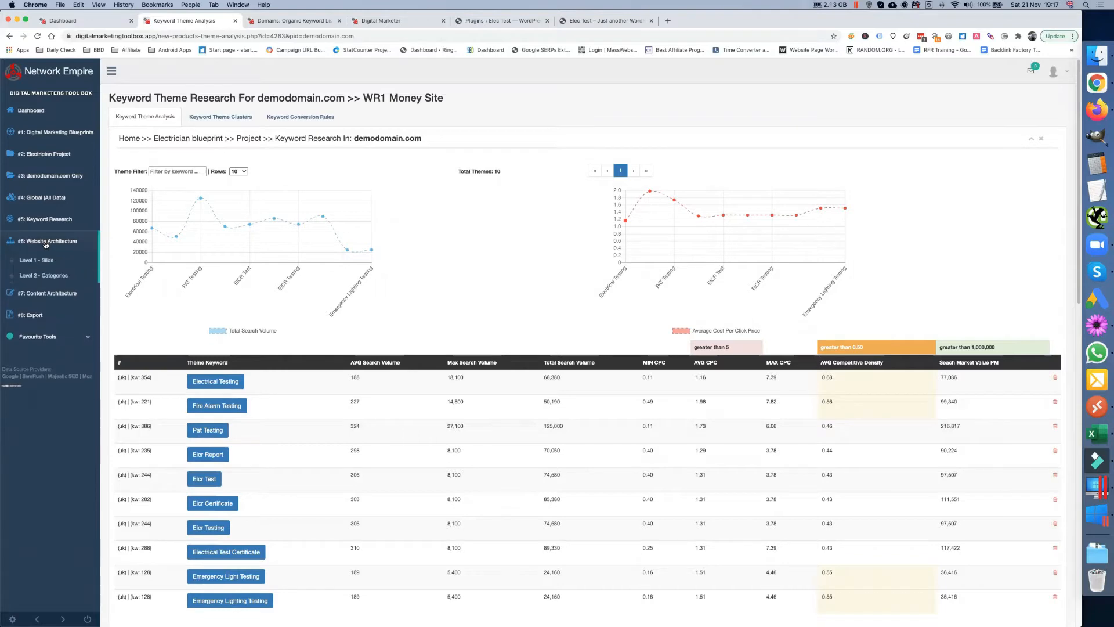
pyautogui.click(46, 261)
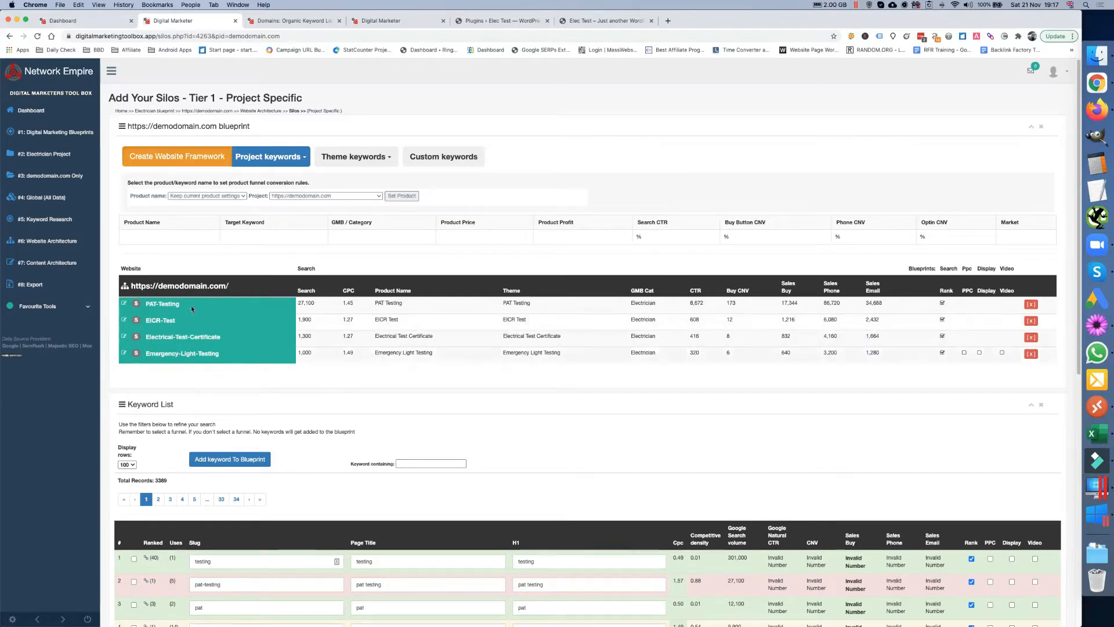
pyautogui.click(173, 304)
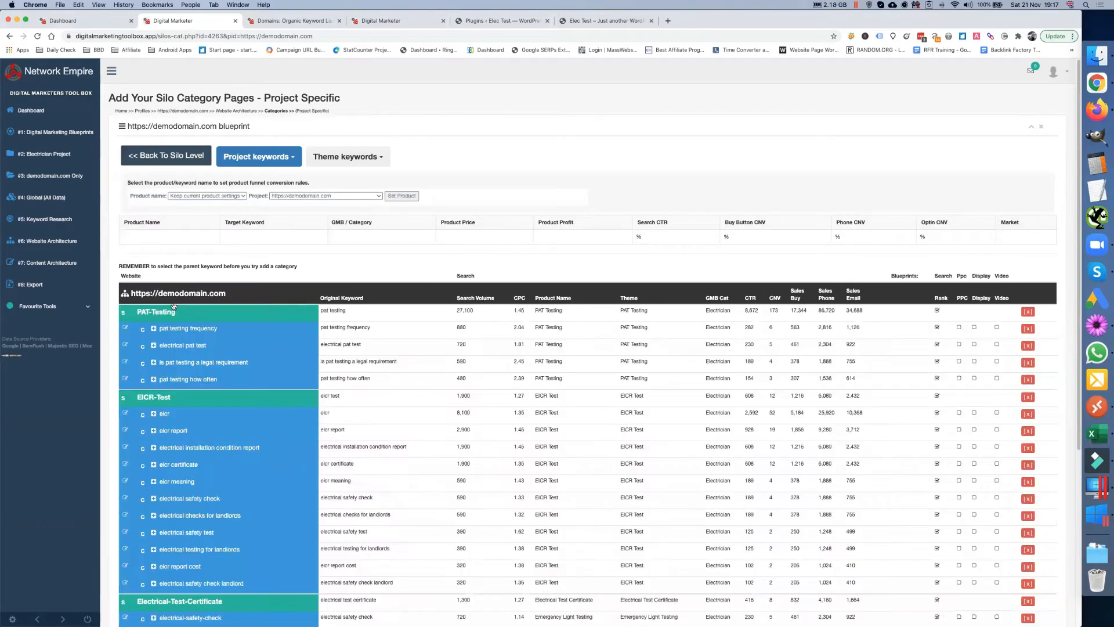
# Examine the category pages listed under the PAT-Testing, EICR-Test, Electrical-Test-Certificate and Emergency-Light-Testing silos
pyautogui.scroll(-1, 273, 381)
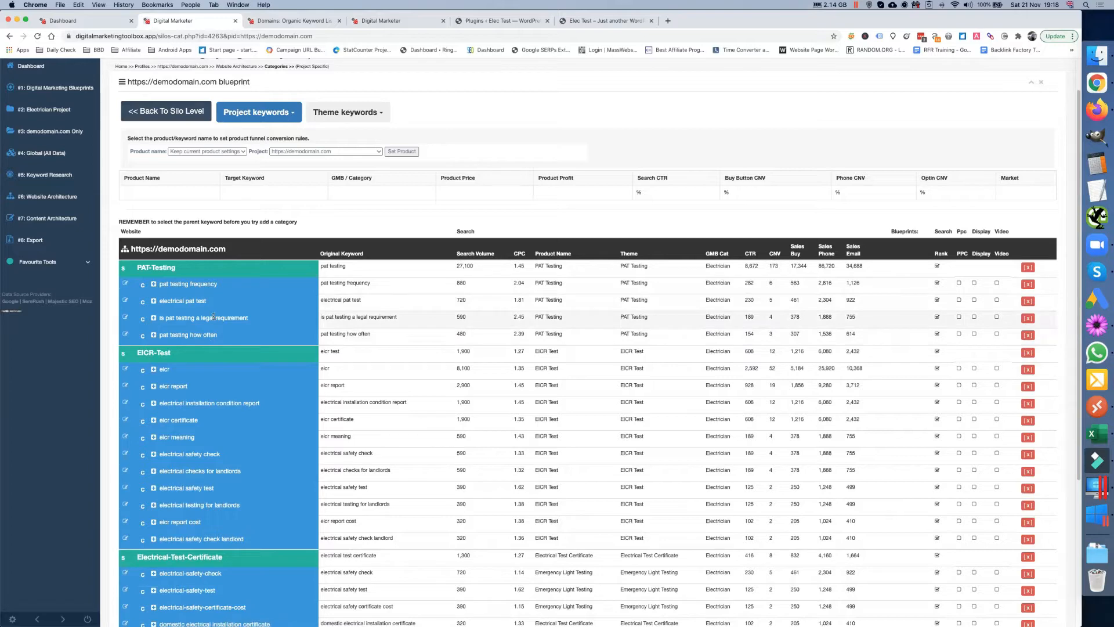
pyautogui.scroll(-3, 212, 318)
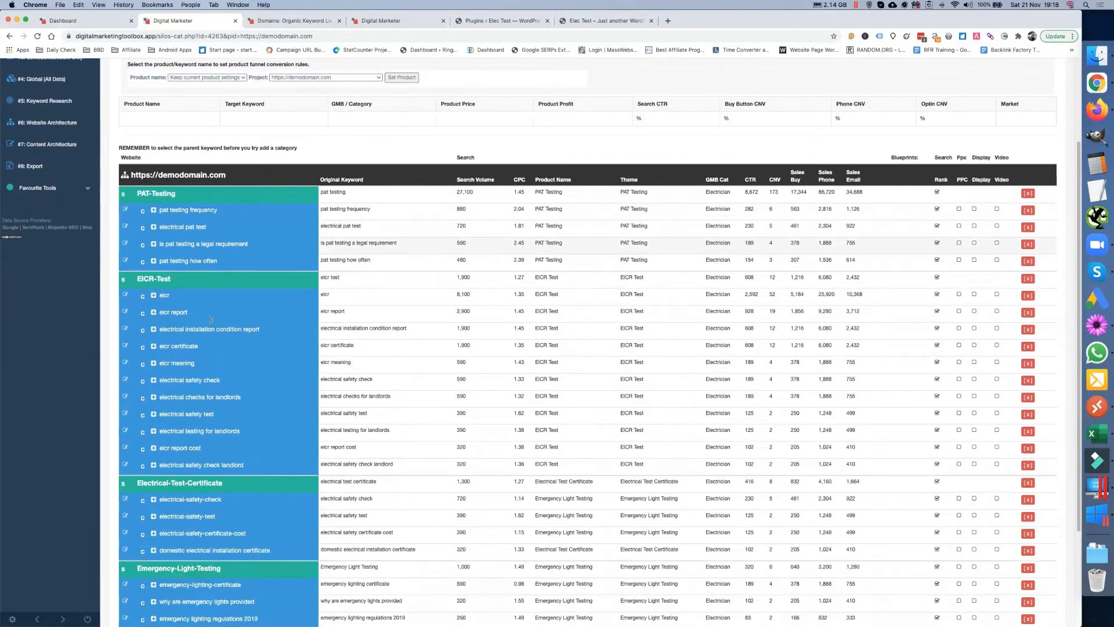
pyautogui.scroll(-2, 212, 321)
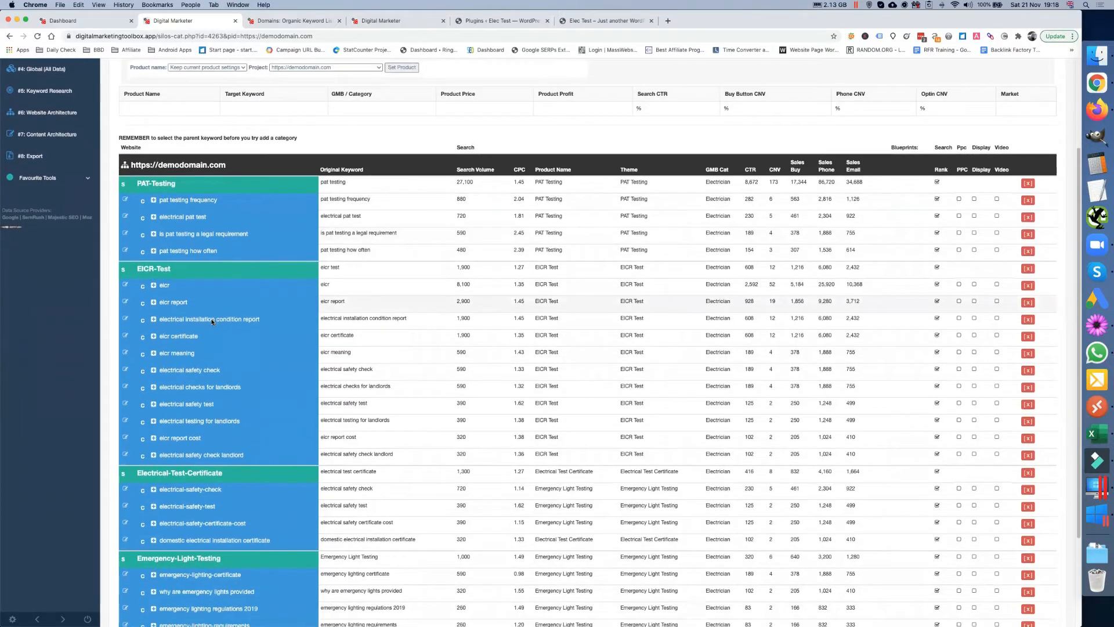
pyautogui.scroll(-1, 212, 321)
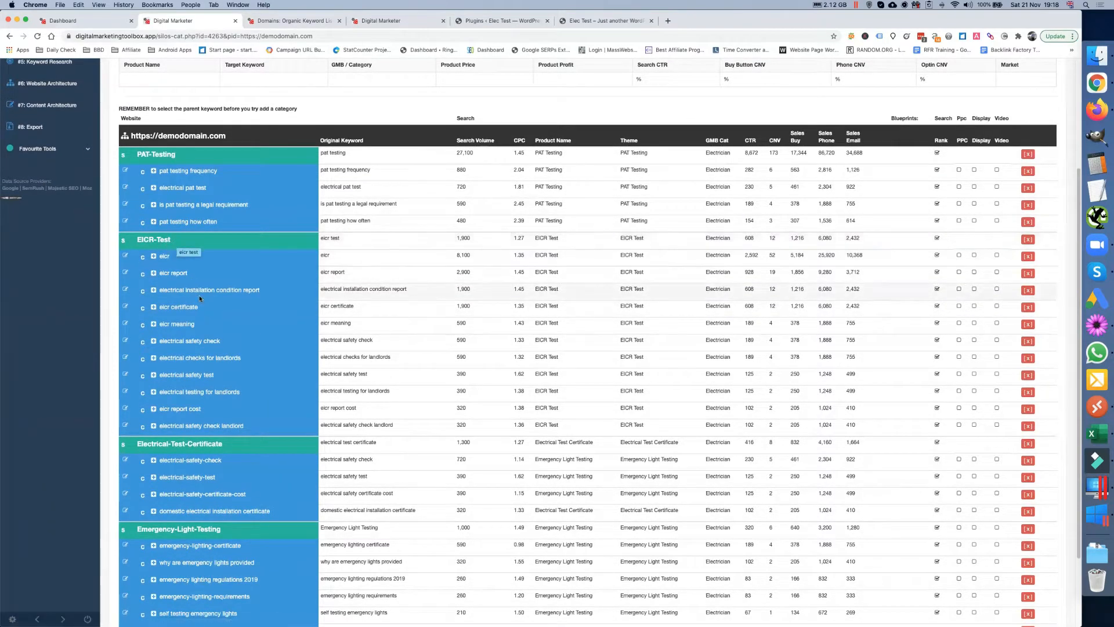
pyautogui.scroll(-1, 199, 294)
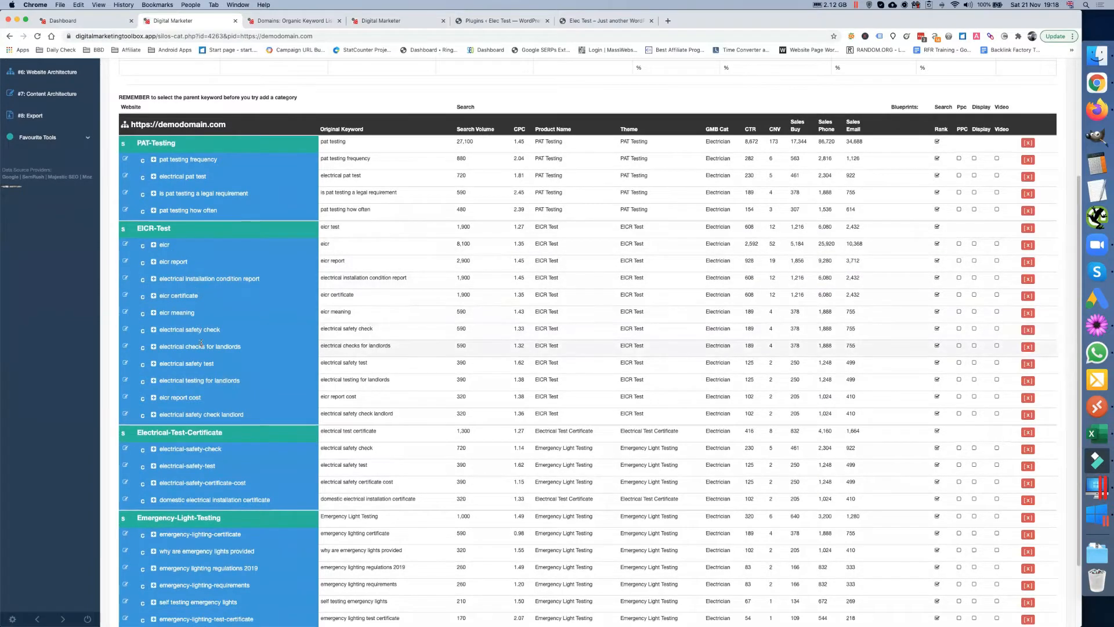
pyautogui.scroll(-3, 202, 344)
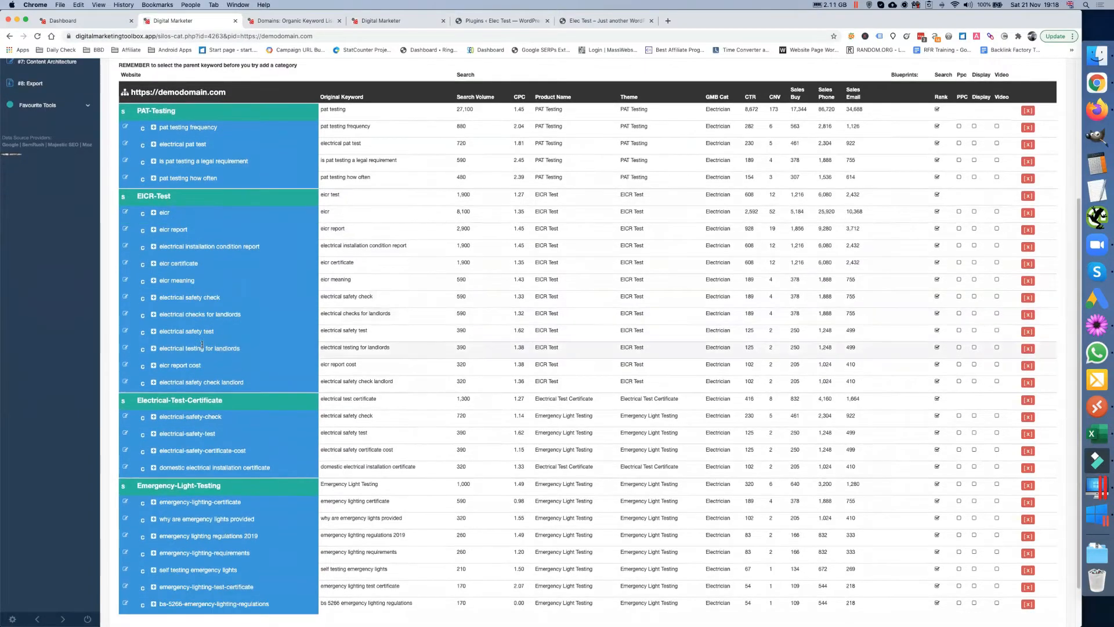
pyautogui.scroll(-1, 201, 345)
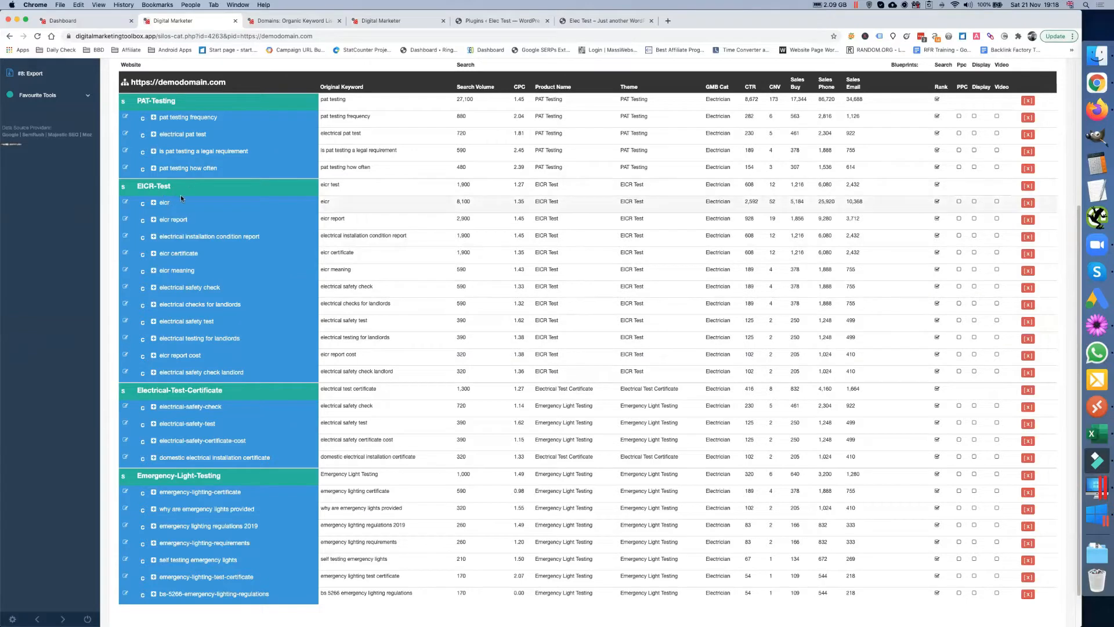
pyautogui.scroll(-2, 224, 308)
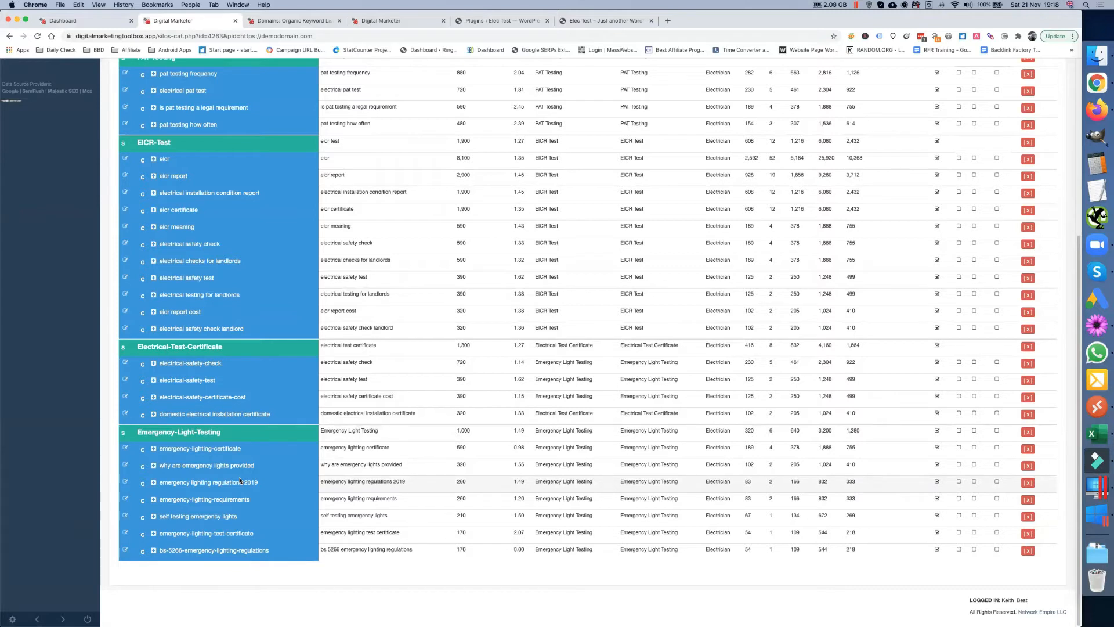
# Compare the keyword, search volume and sales columns of the silo category pages from PAT-Testing down to Emergency-Light-Testing
pyautogui.scroll(1, 239, 478)
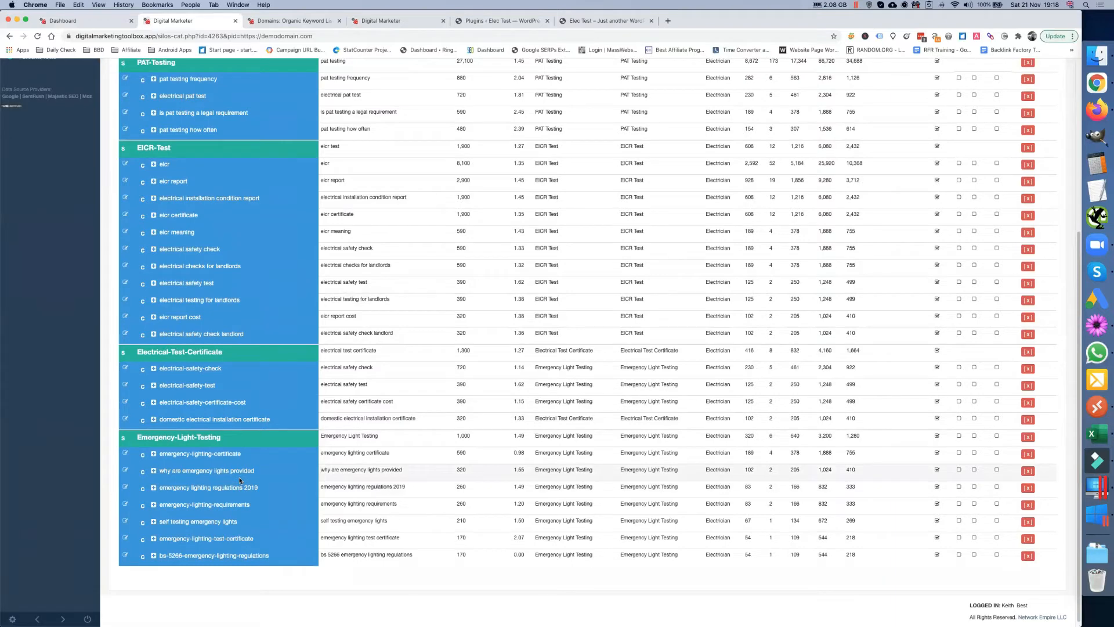
pyautogui.scroll(-1, 240, 480)
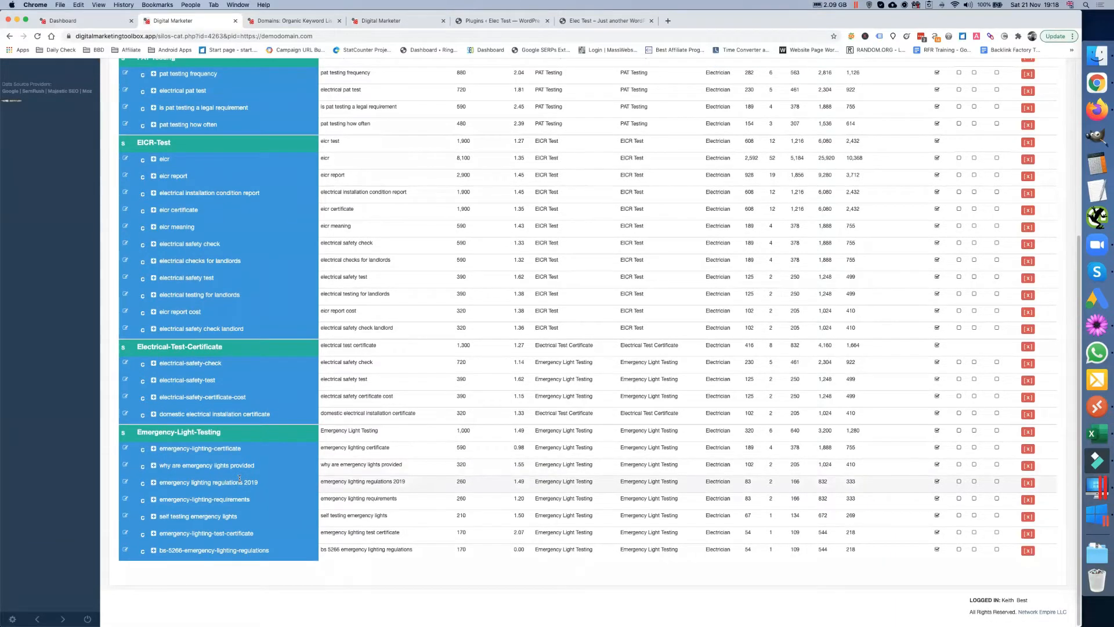
pyautogui.scroll(1, 240, 478)
pyautogui.scroll(-1, 240, 479)
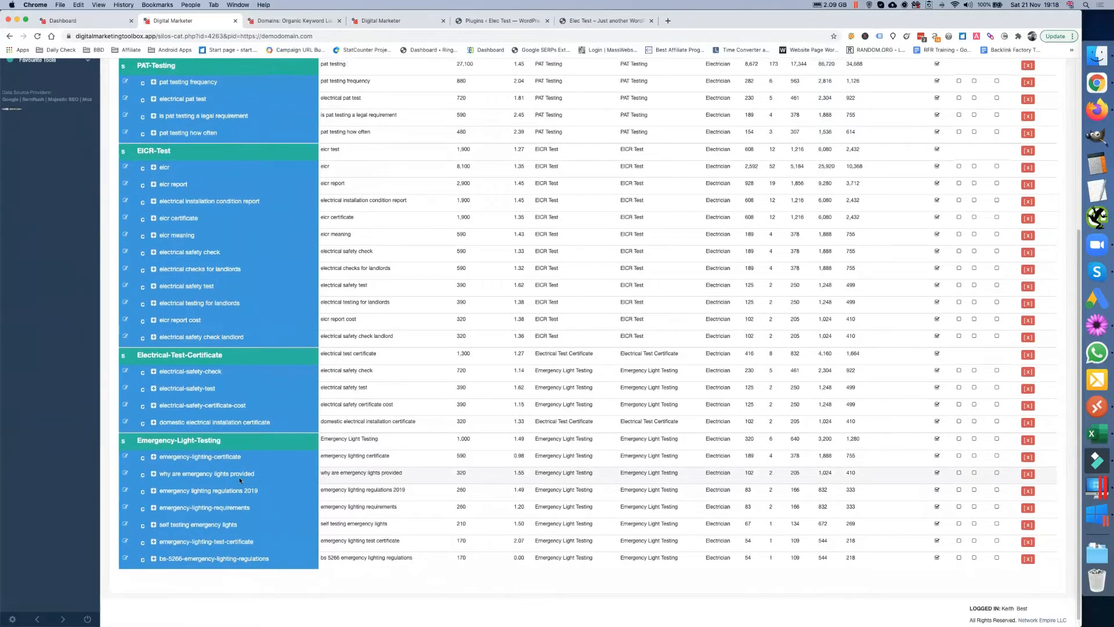
pyautogui.scroll(5, 240, 480)
pyautogui.scroll(-5, 240, 480)
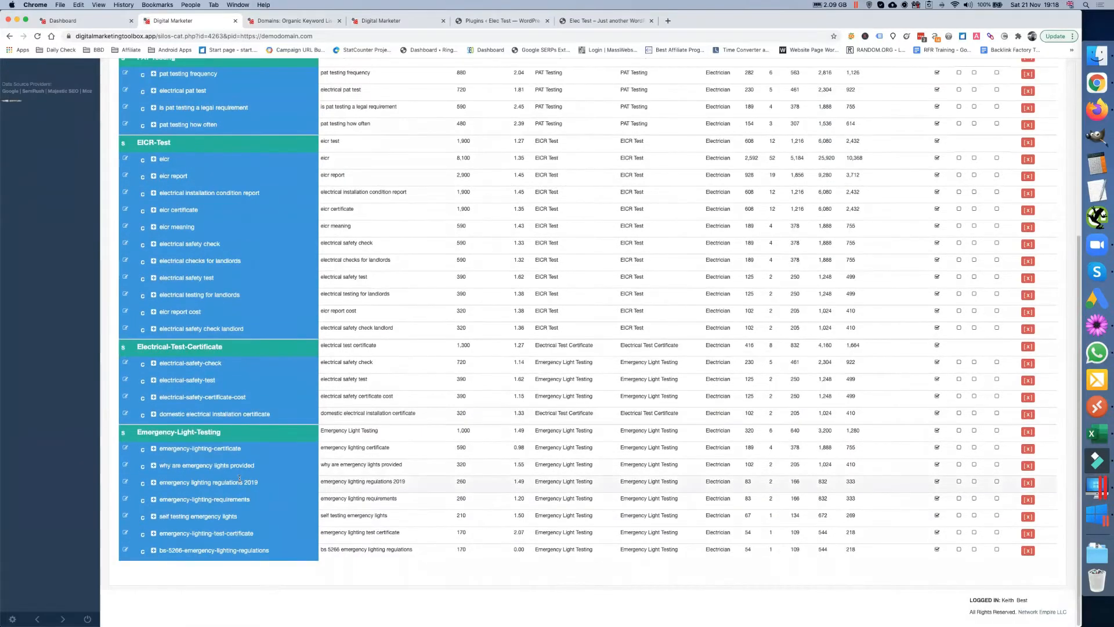
pyautogui.scroll(5, 240, 480)
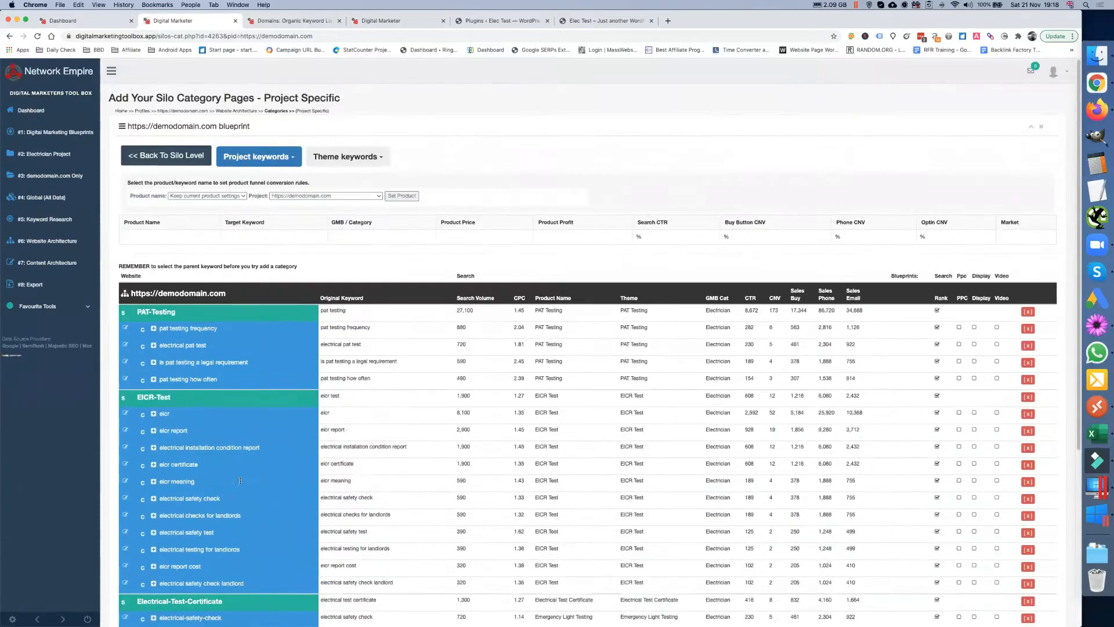
pyautogui.scroll(-5, 240, 481)
pyautogui.scroll(5, 239, 481)
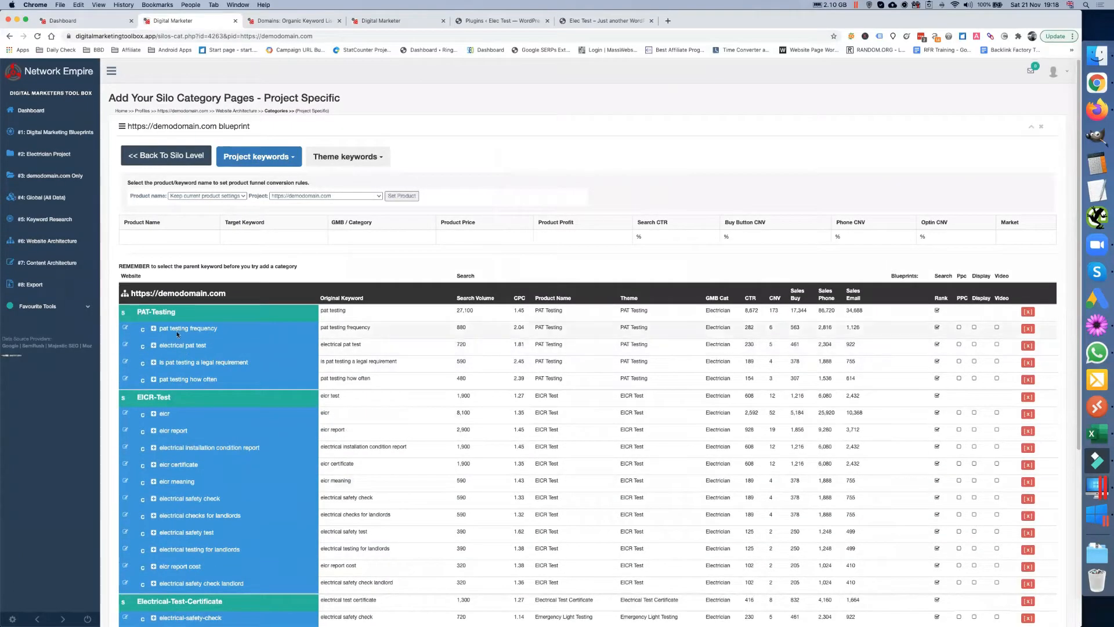
# Select the PAT-Testing silo as parent and show 500 rows in the keyword list, filtered to keywords containing "pat"
pyautogui.click(165, 314)
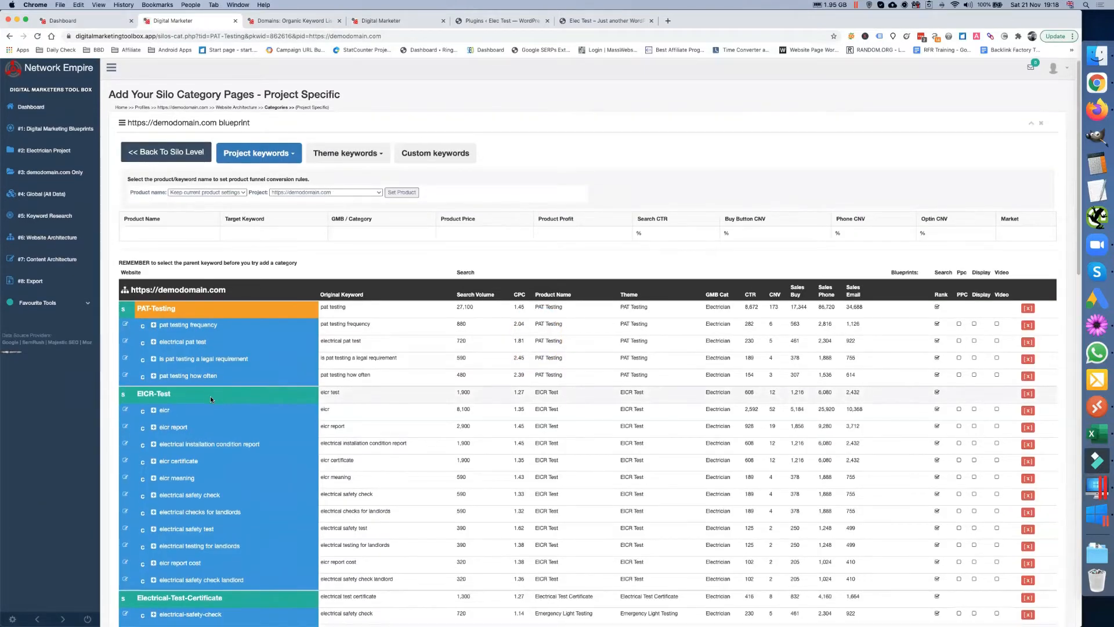
pyautogui.scroll(-10, 210, 396)
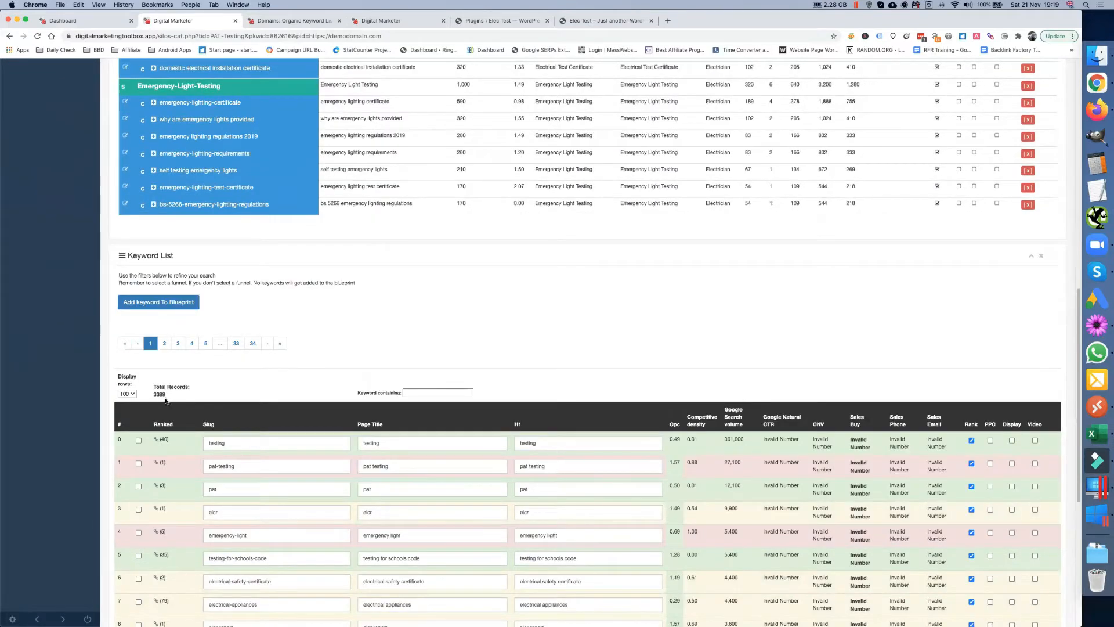
pyautogui.click(127, 394)
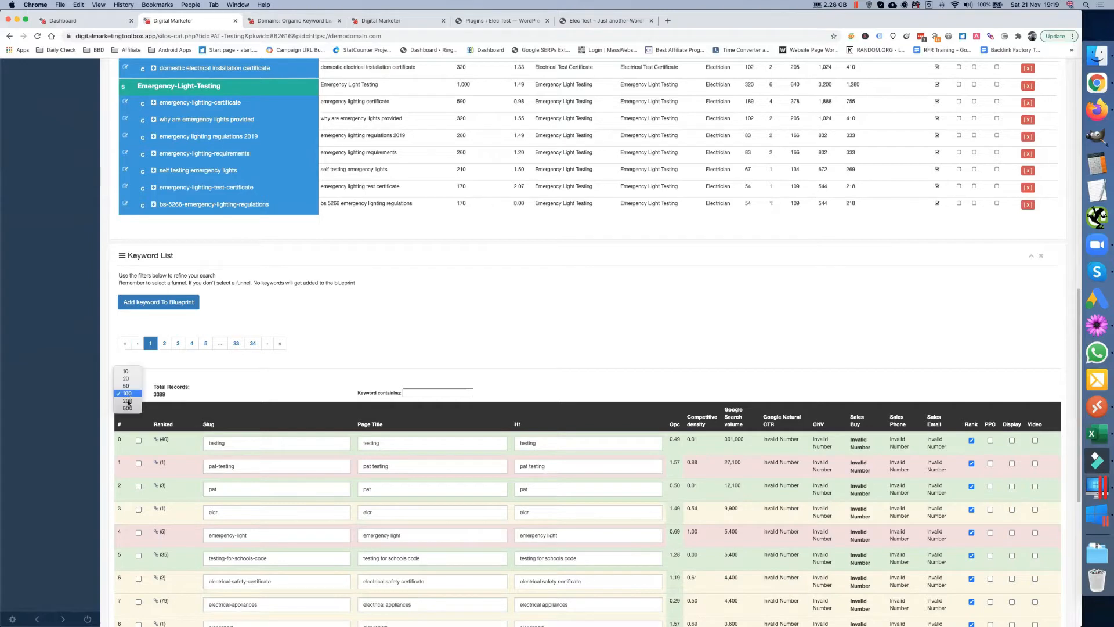
pyautogui.click(129, 408)
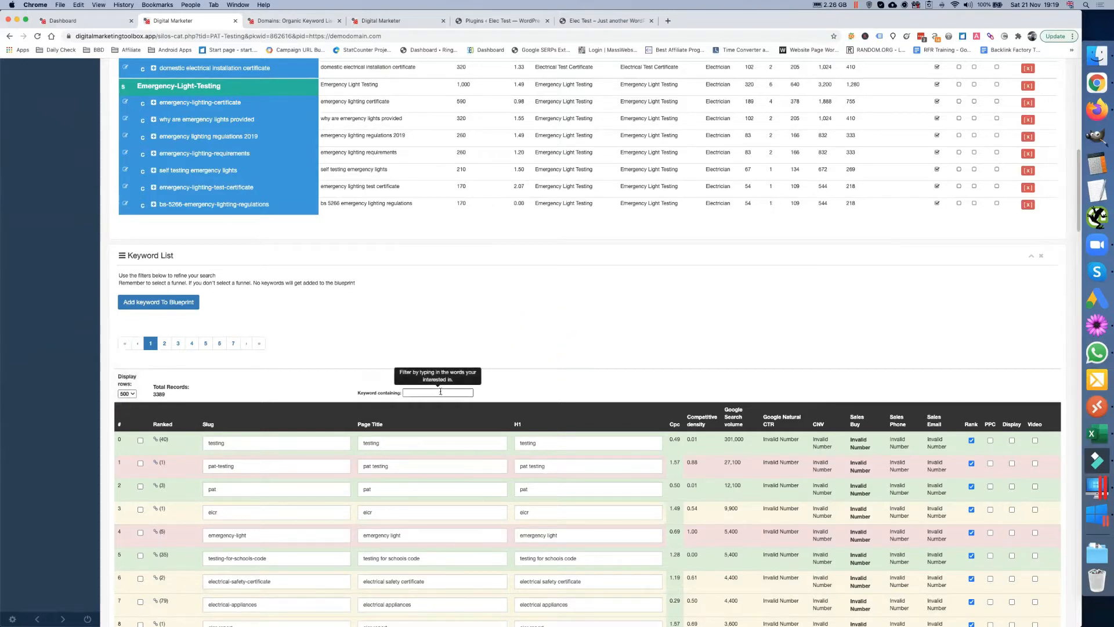
pyautogui.write('pat')
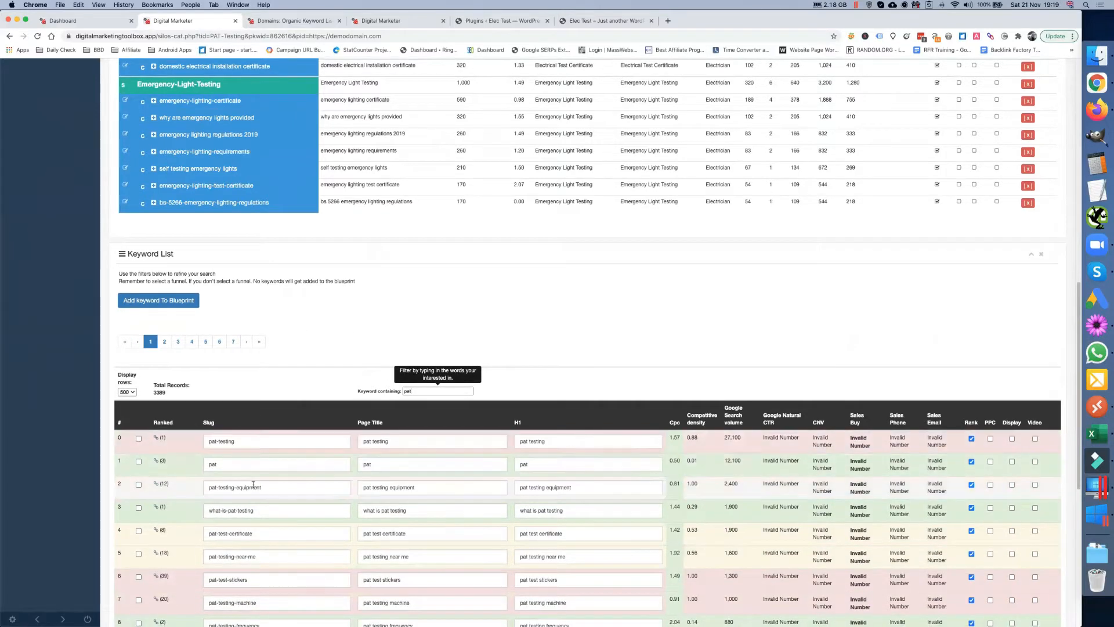
# Add the "what is pat testing" keyword to the PAT-Testing silo as a category page and delete it again
pyautogui.scroll(-1, 254, 489)
pyautogui.scroll(10, 253, 489)
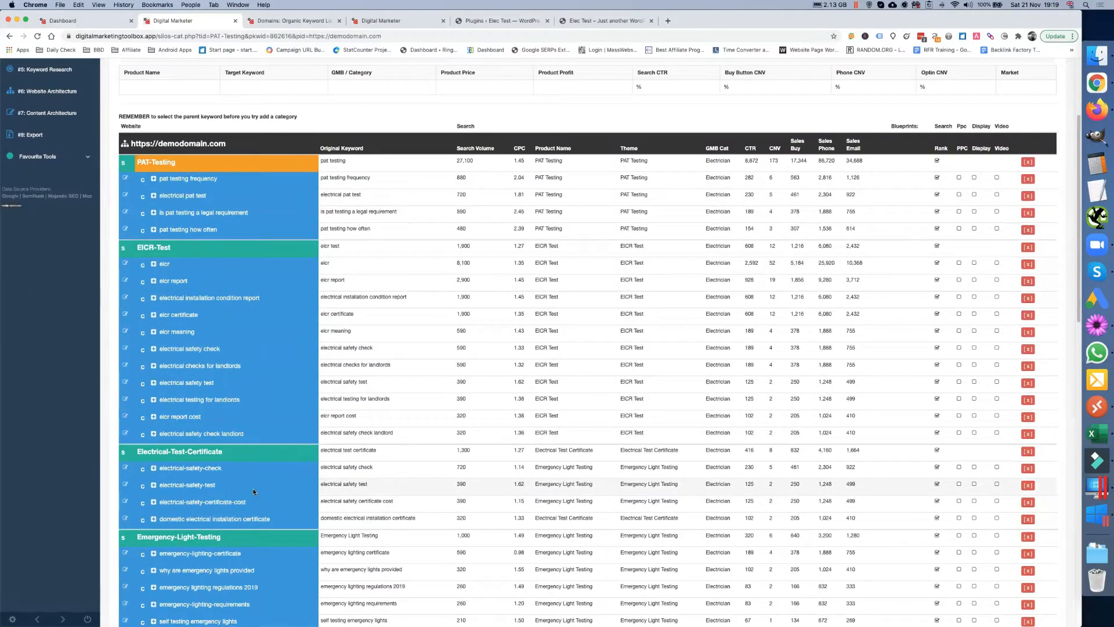
pyautogui.scroll(-10, 254, 491)
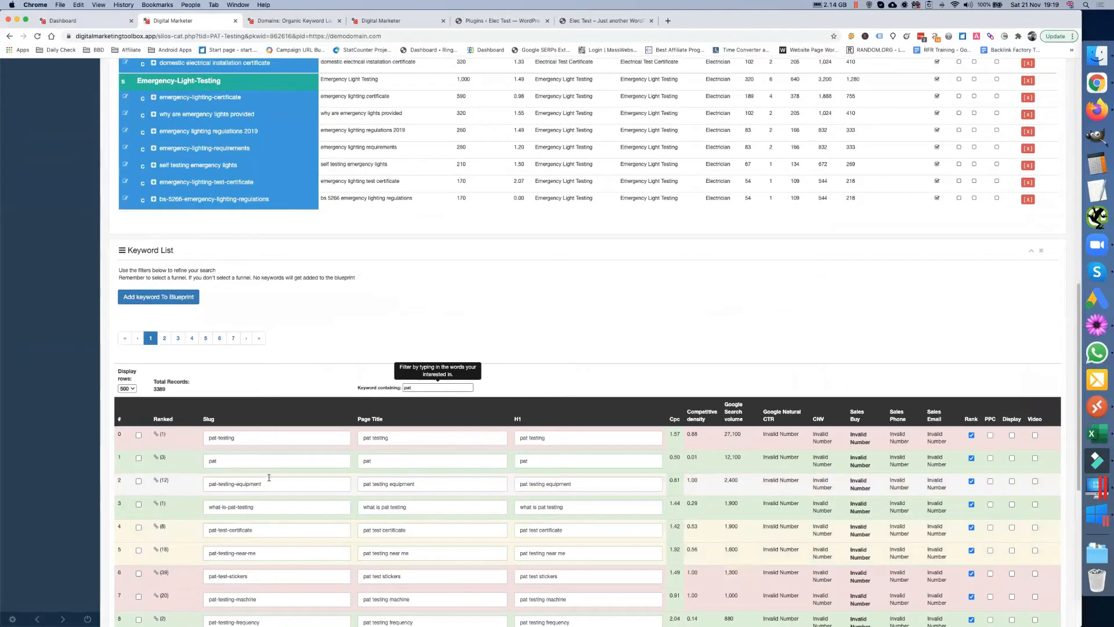
pyautogui.click(138, 505)
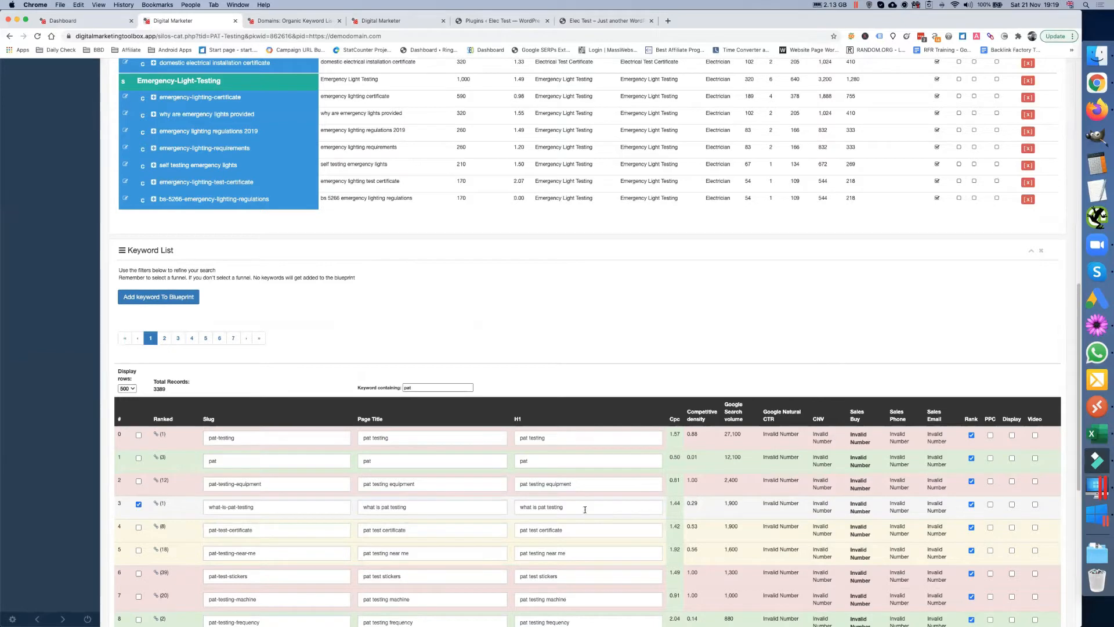
pyautogui.scroll(2, 398, 497)
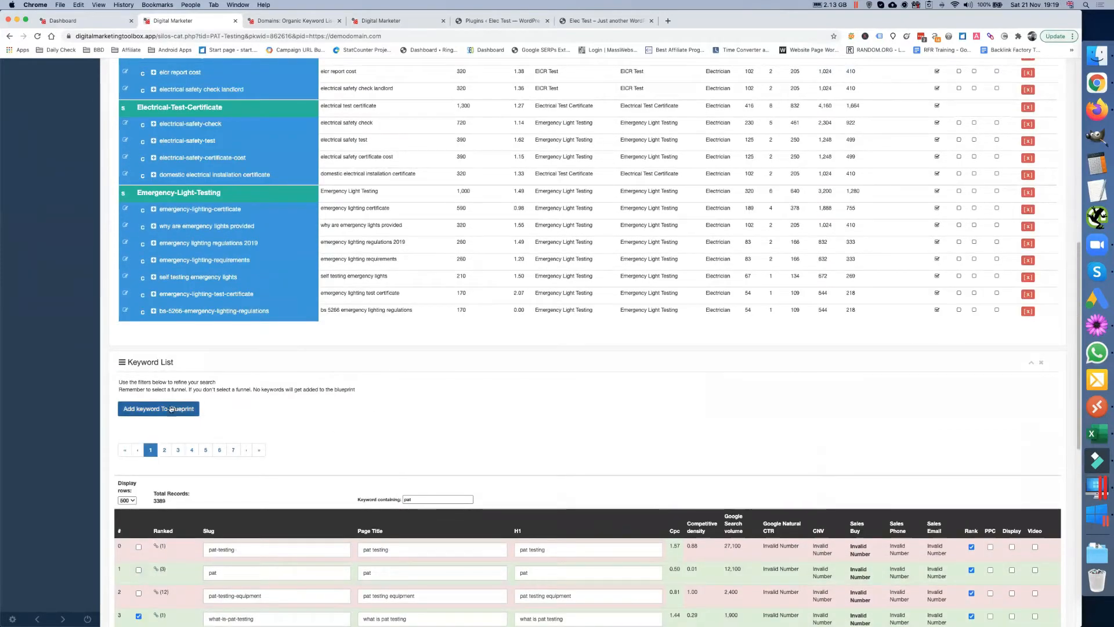
pyautogui.click(167, 409)
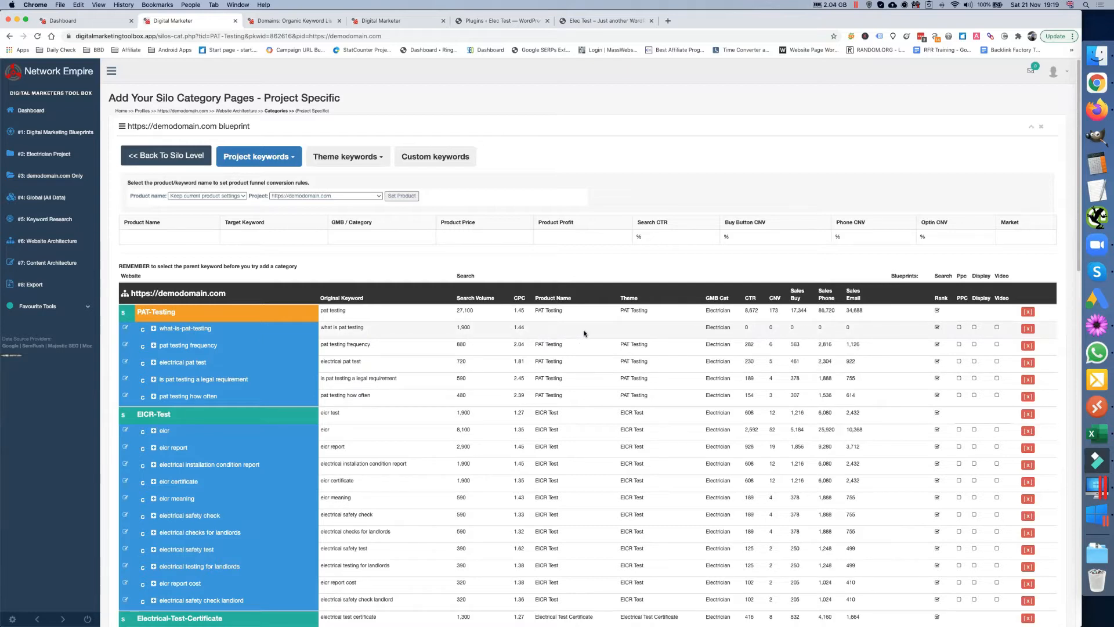
pyautogui.click(1028, 328)
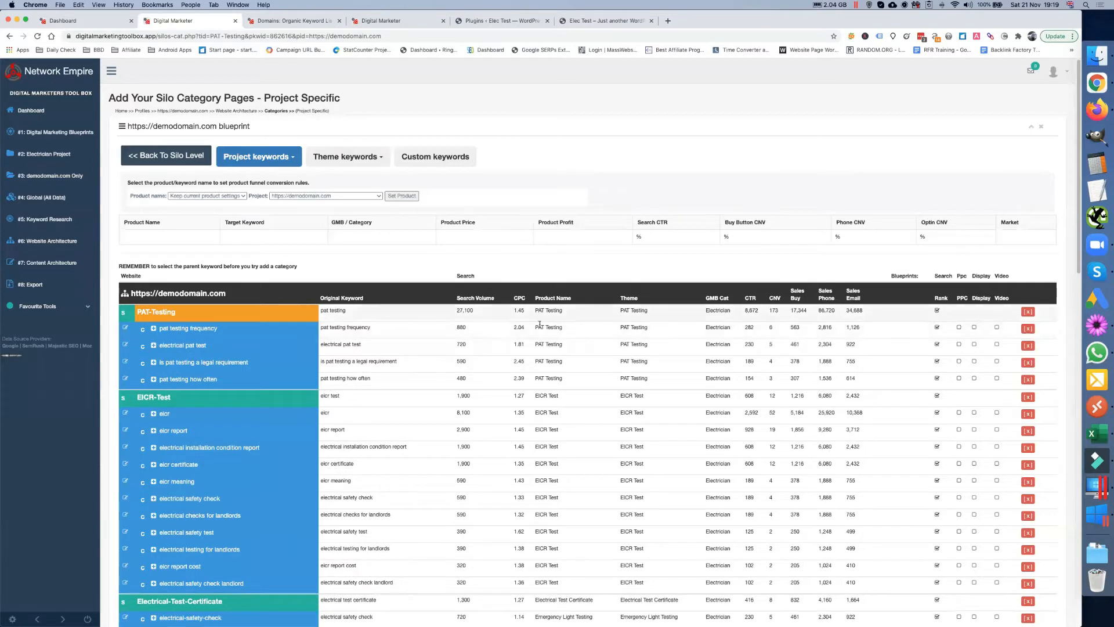
# Examine the category pages and the keyword list's slug, page title, H1, CPC and search volume columns
pyautogui.scroll(-1, 503, 329)
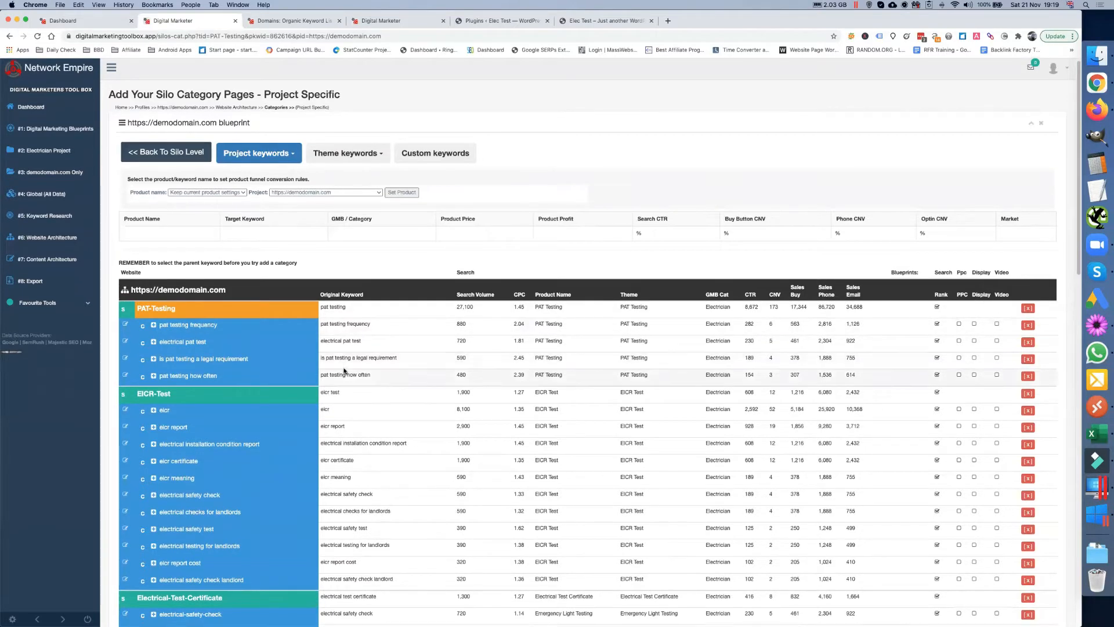
pyautogui.scroll(-6, 344, 371)
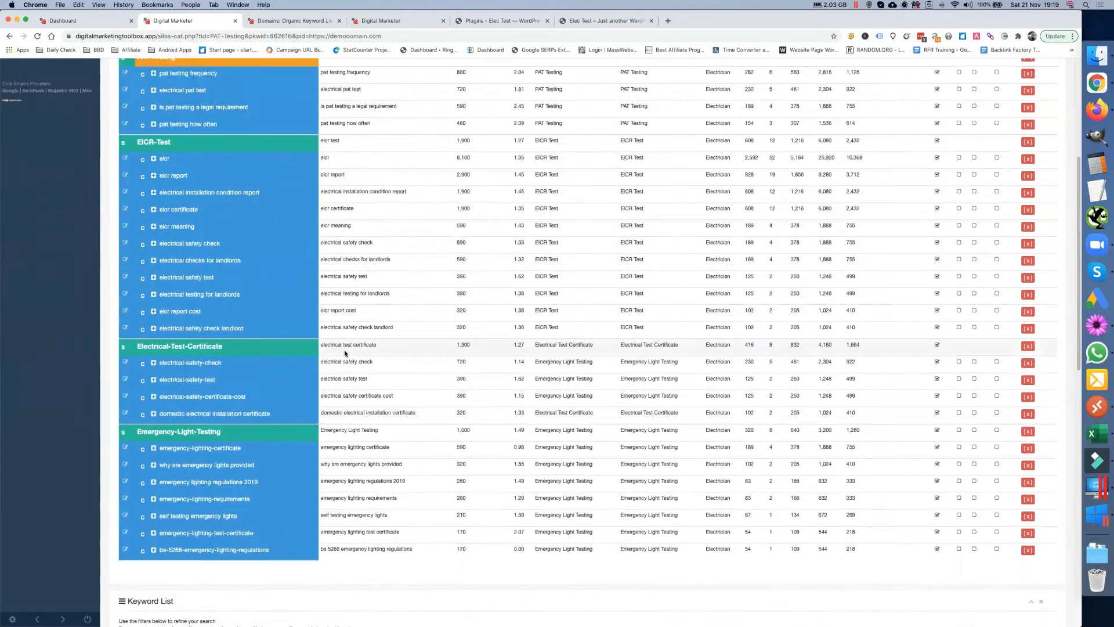
pyautogui.scroll(-3, 365, 394)
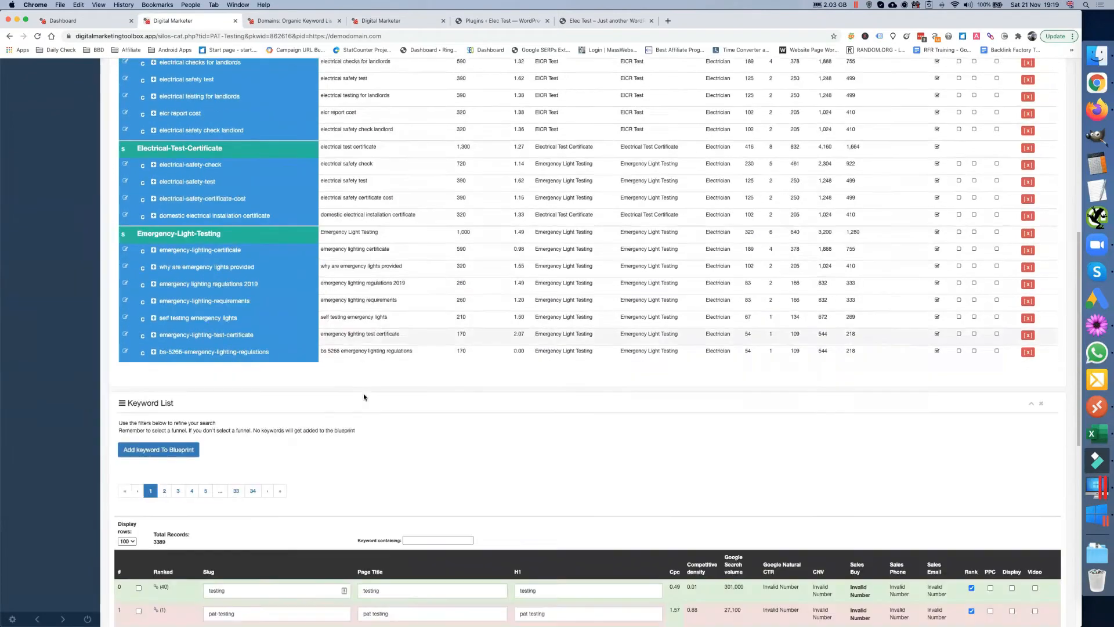
pyautogui.scroll(-3, 365, 397)
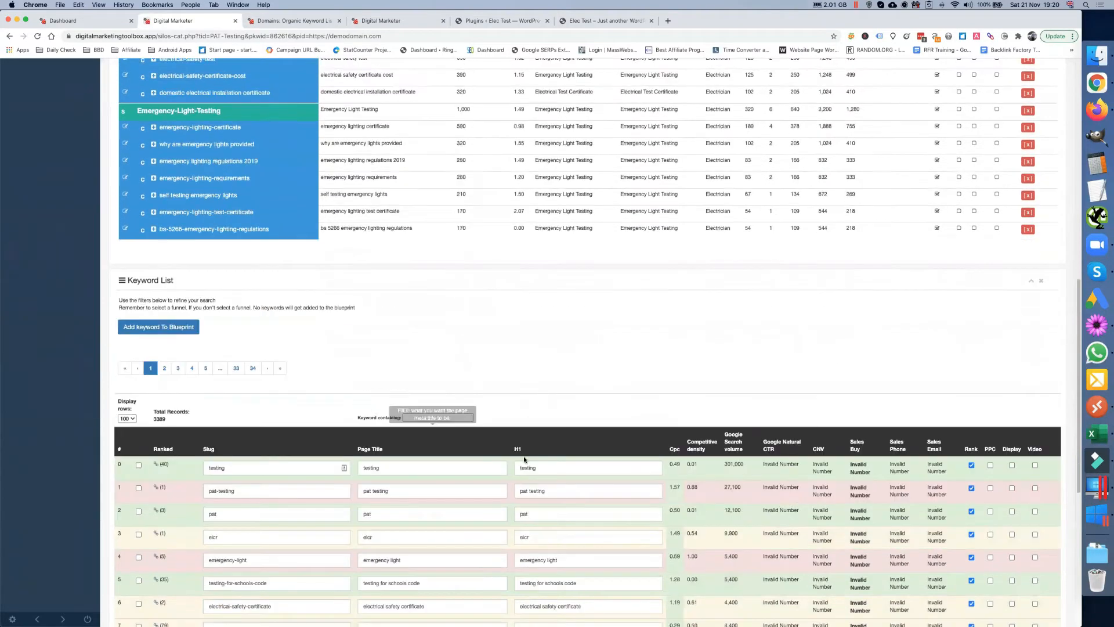
pyautogui.scroll(-1, 764, 592)
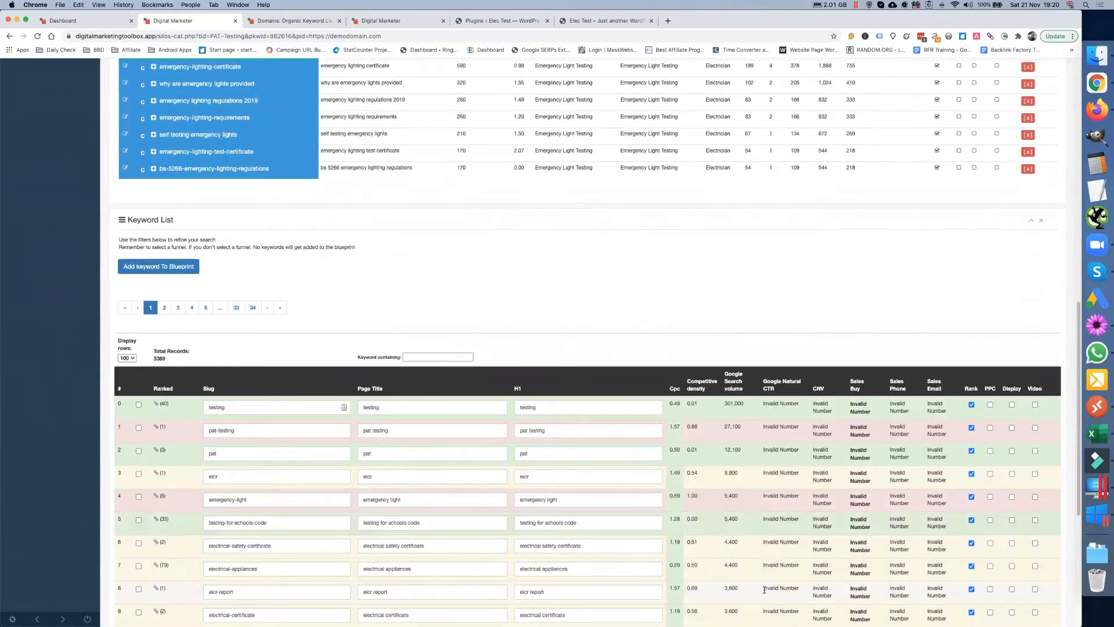
pyautogui.scroll(-7, 765, 590)
pyautogui.scroll(14, 578, 506)
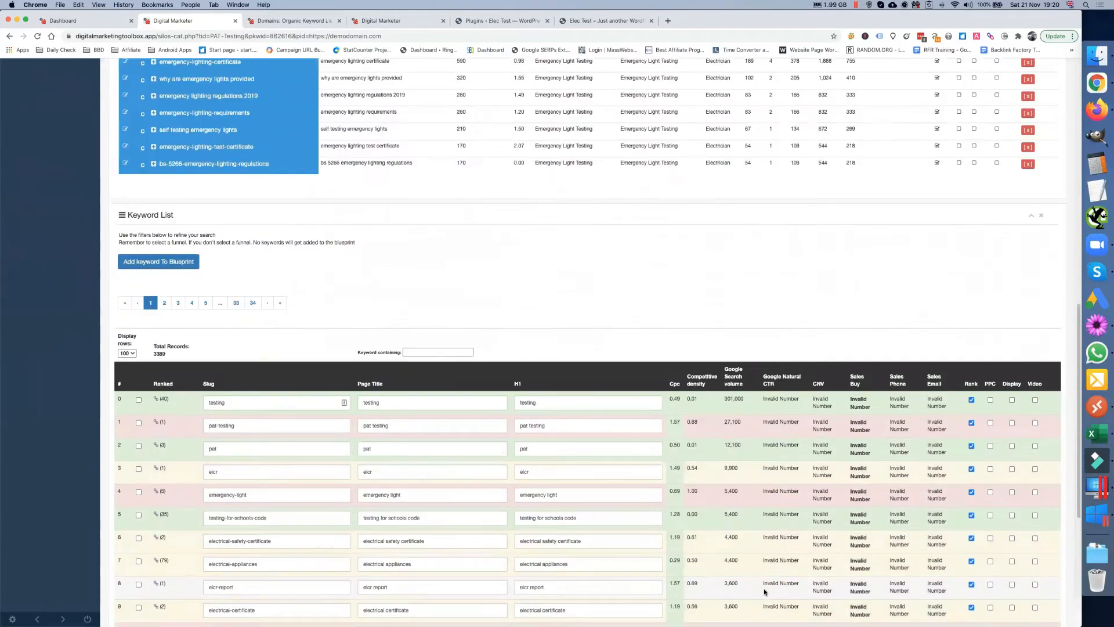
pyautogui.scroll(6, 578, 506)
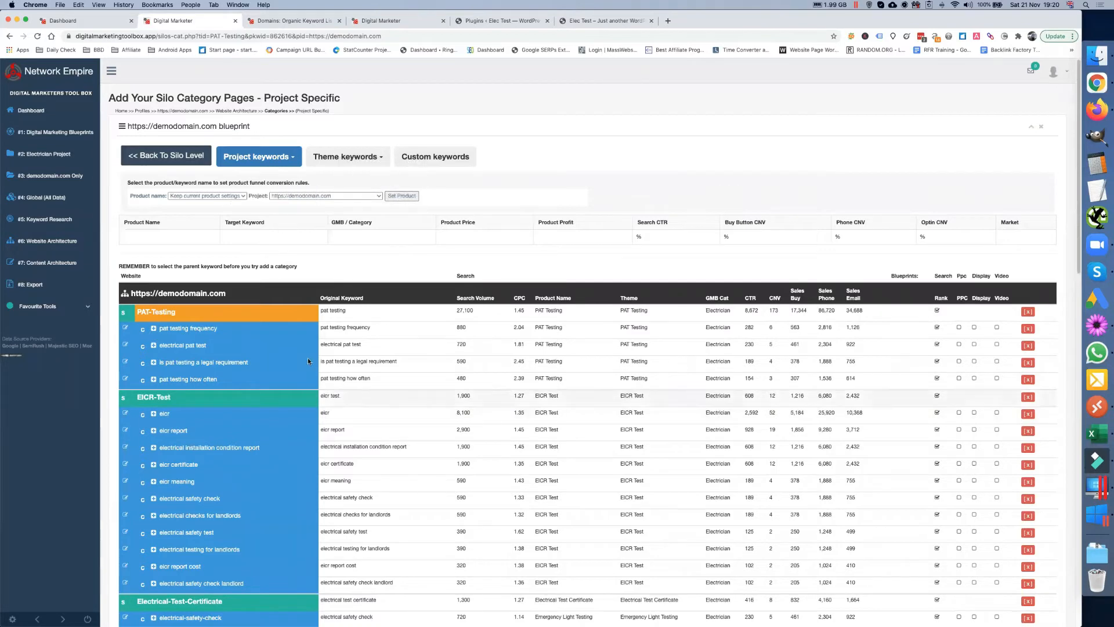
pyautogui.scroll(-5, 307, 361)
pyautogui.scroll(5, 348, 279)
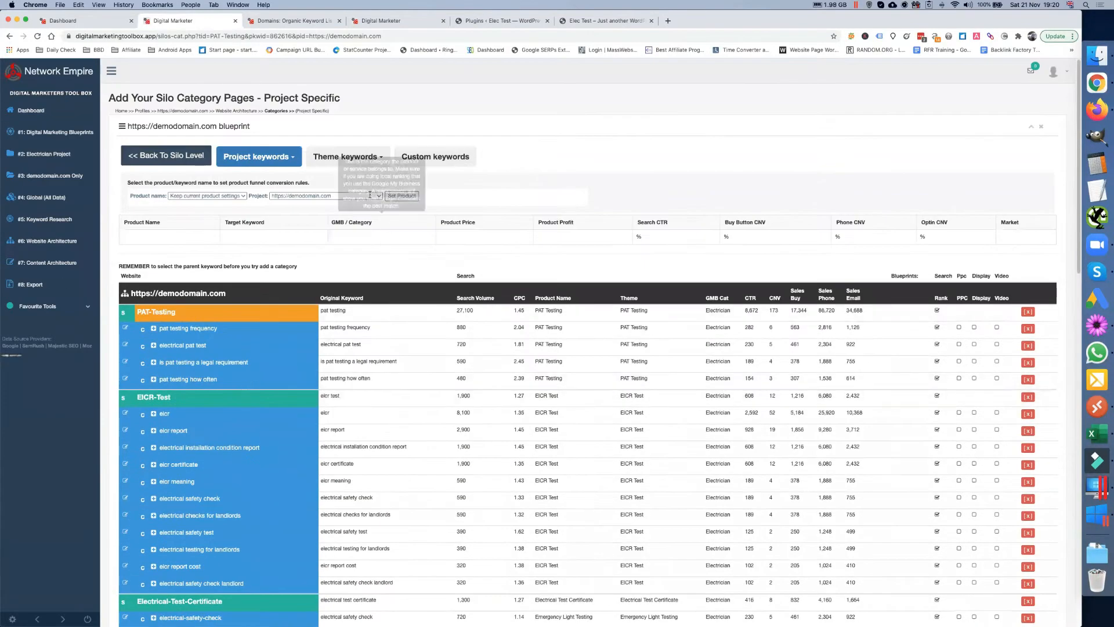
# Open the Level 1 silos of the content architecture and load PAT-Testing in the Semantic Content Template Editor
pyautogui.click(56, 264)
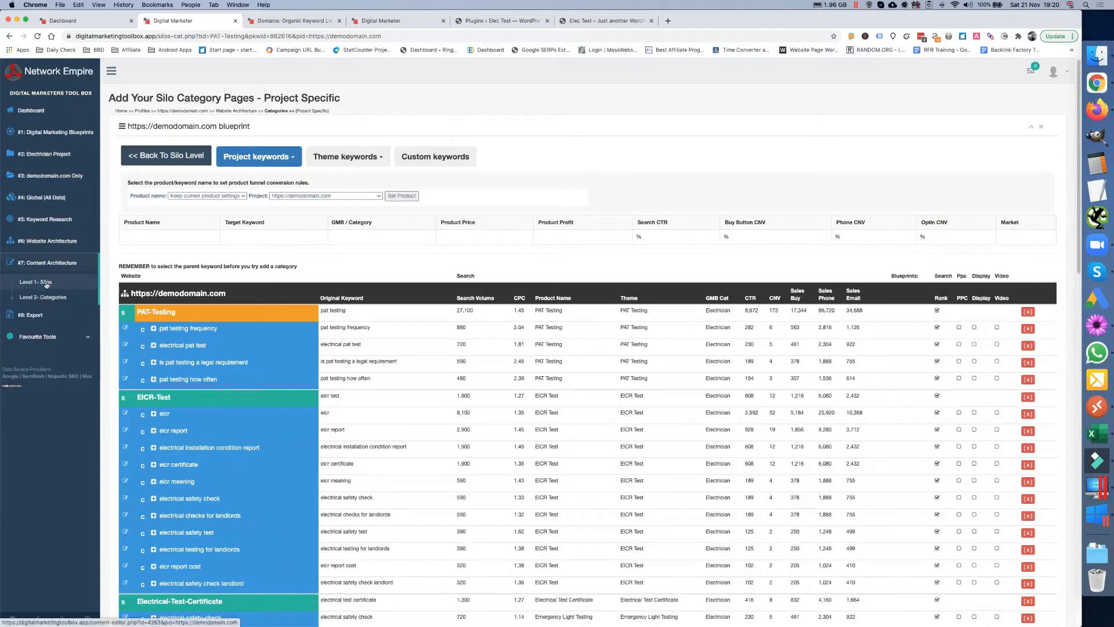
pyautogui.click(45, 282)
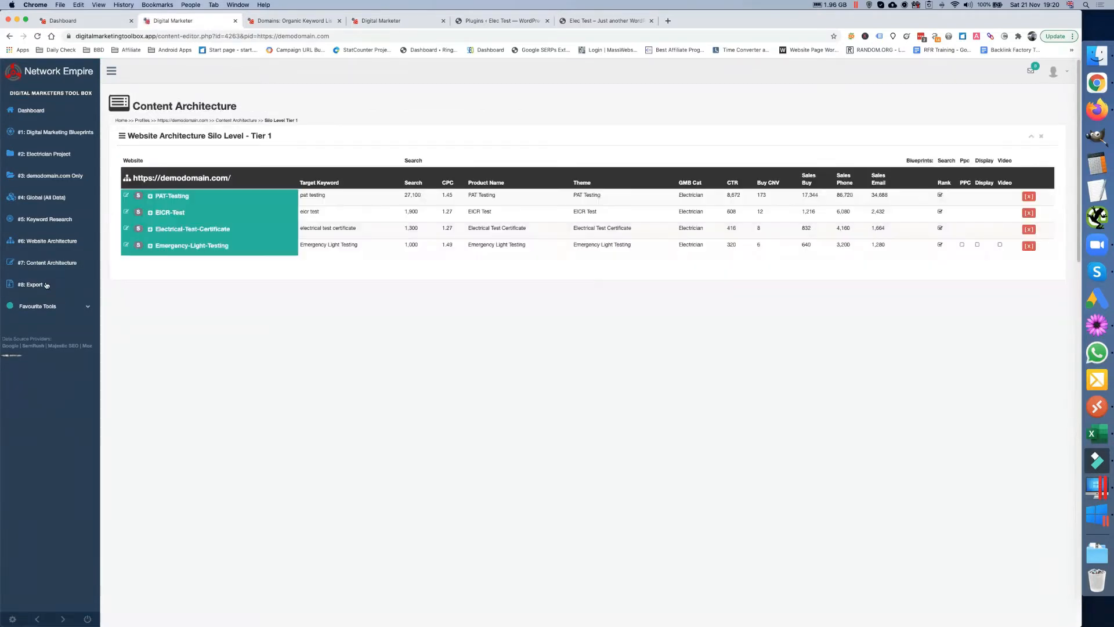
pyautogui.click(171, 198)
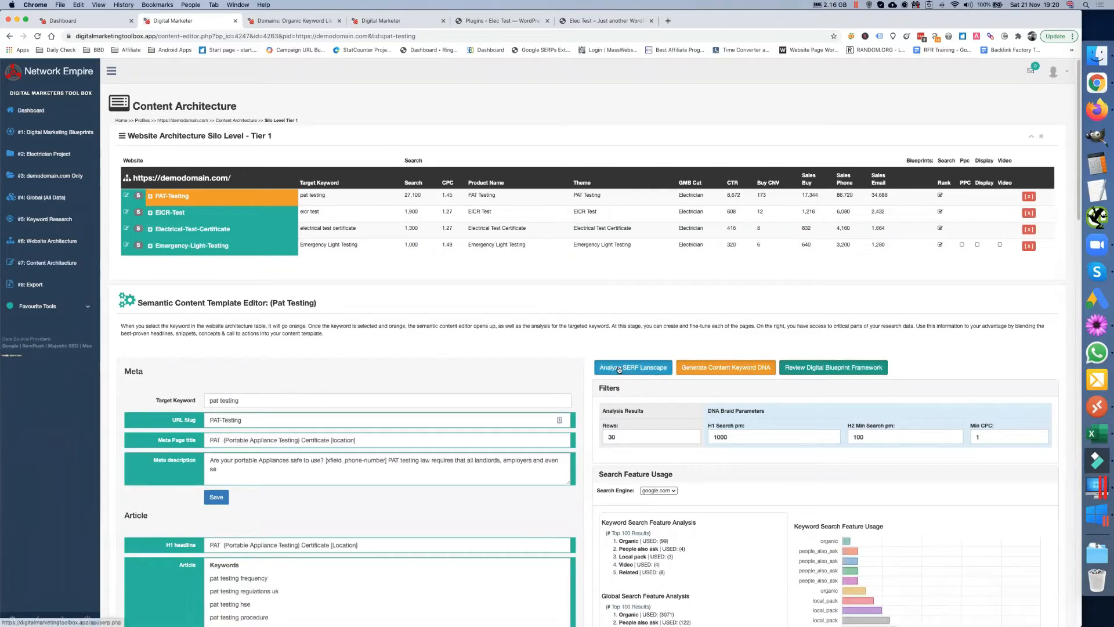
# Examine the pat testing template's meta and article fields, search feature usage, related keywords, questions and Page DNA Braid
pyautogui.scroll(-3, 619, 369)
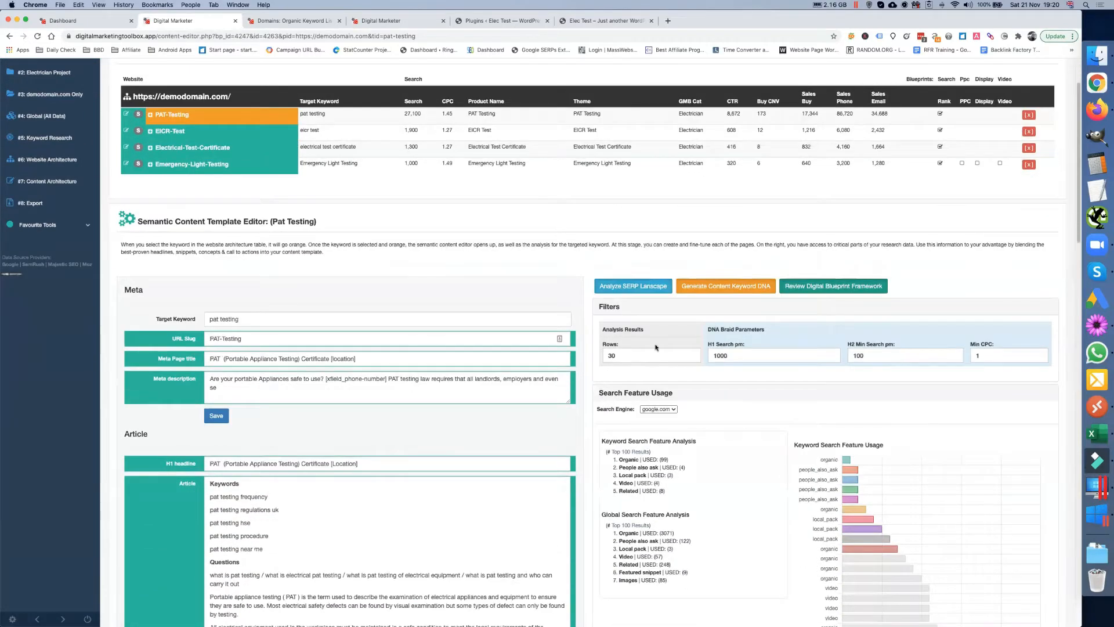
pyautogui.scroll(-10, 705, 476)
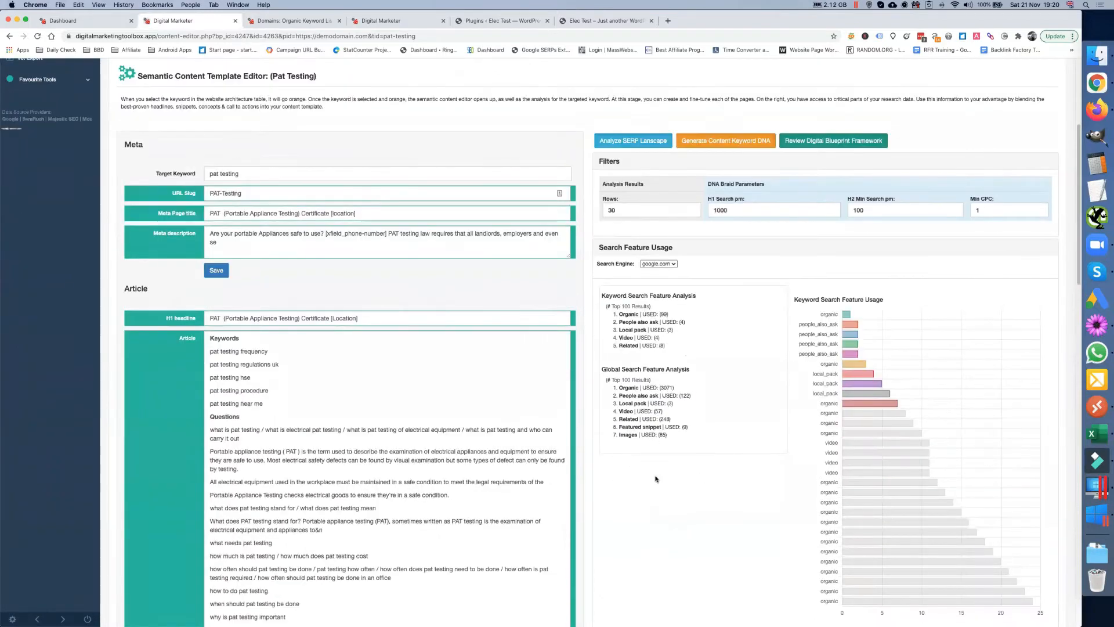
pyautogui.scroll(-10, 655, 479)
pyautogui.scroll(13, 655, 479)
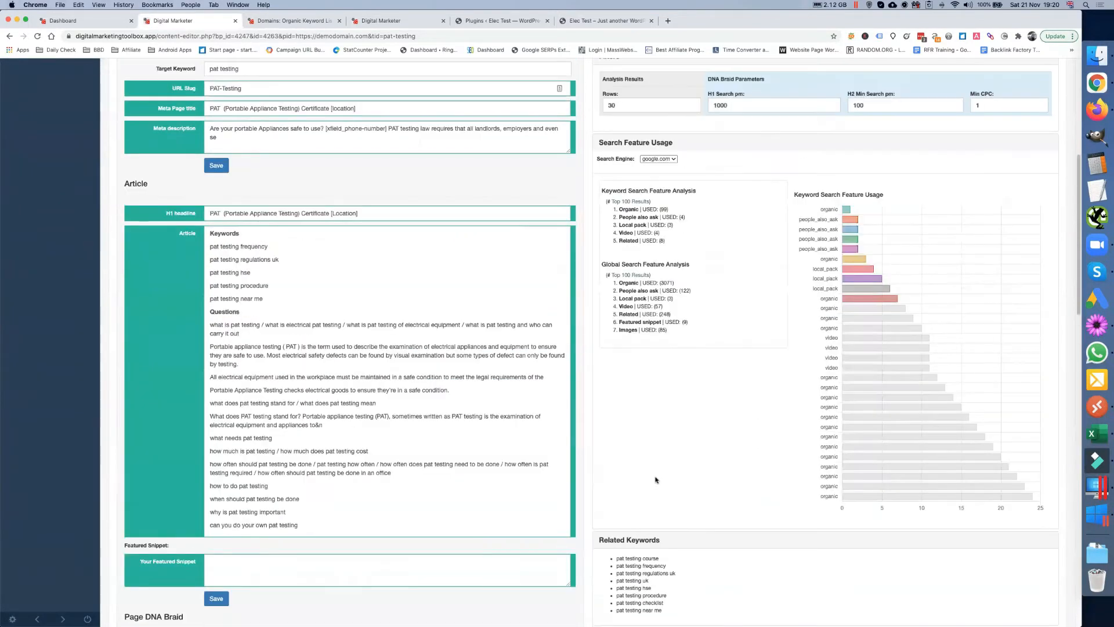
pyautogui.scroll(8, 656, 479)
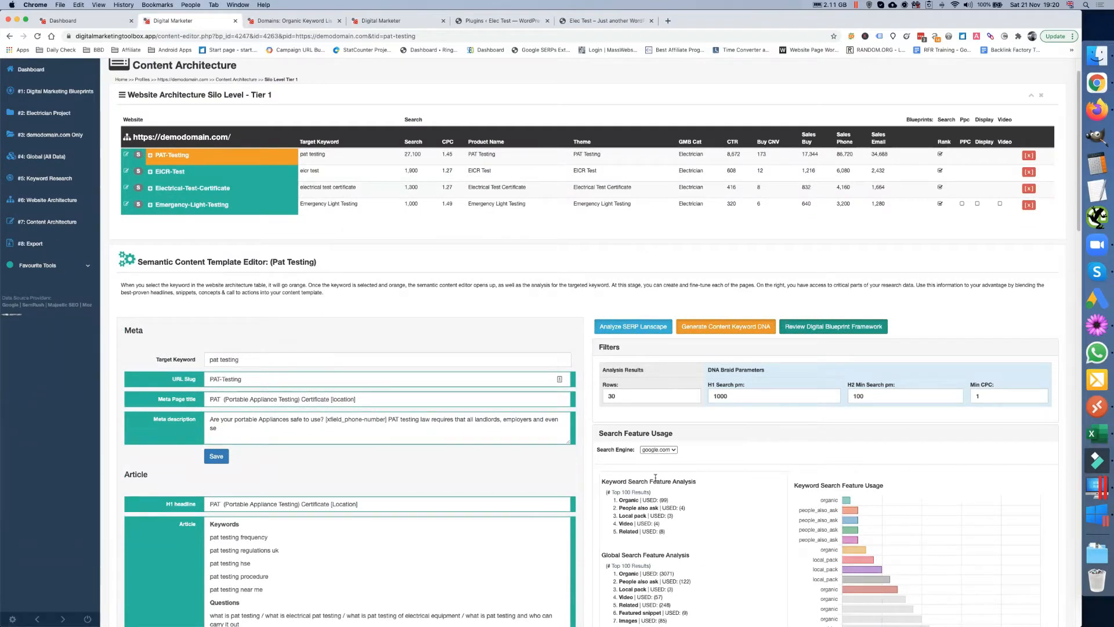
pyautogui.scroll(-1, 656, 477)
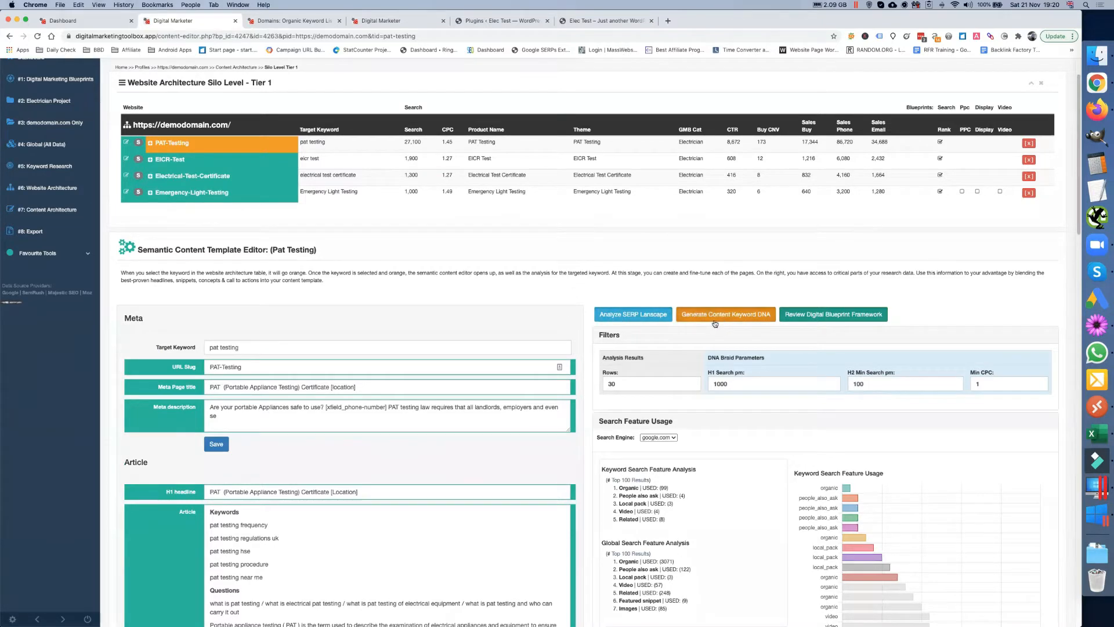
pyautogui.scroll(-5, 433, 417)
pyautogui.scroll(-5, 434, 418)
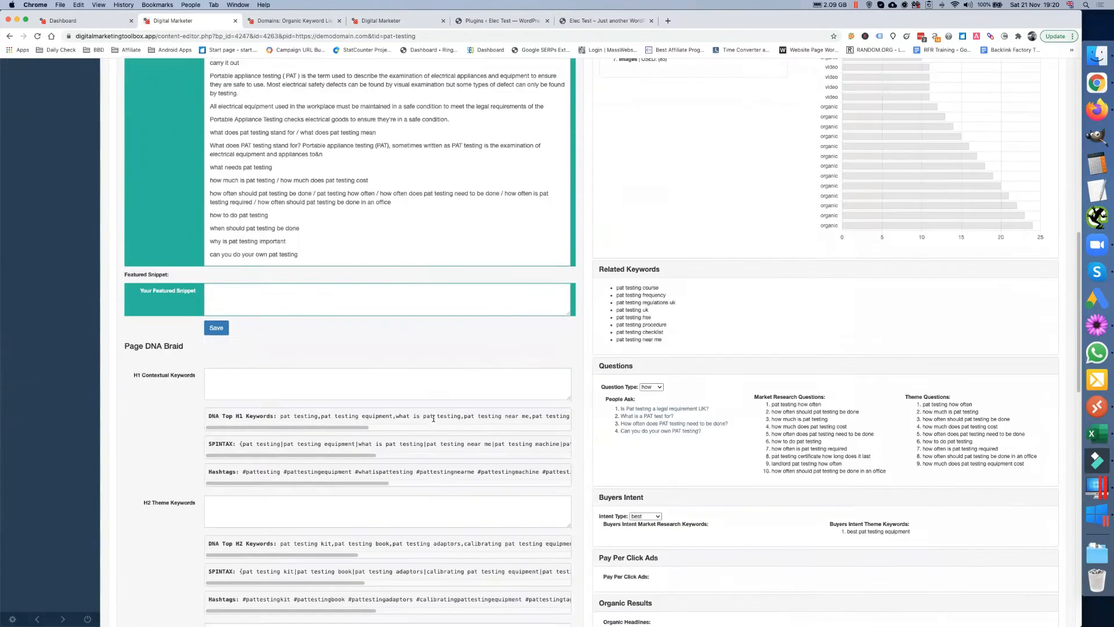
pyautogui.scroll(-3, 389, 442)
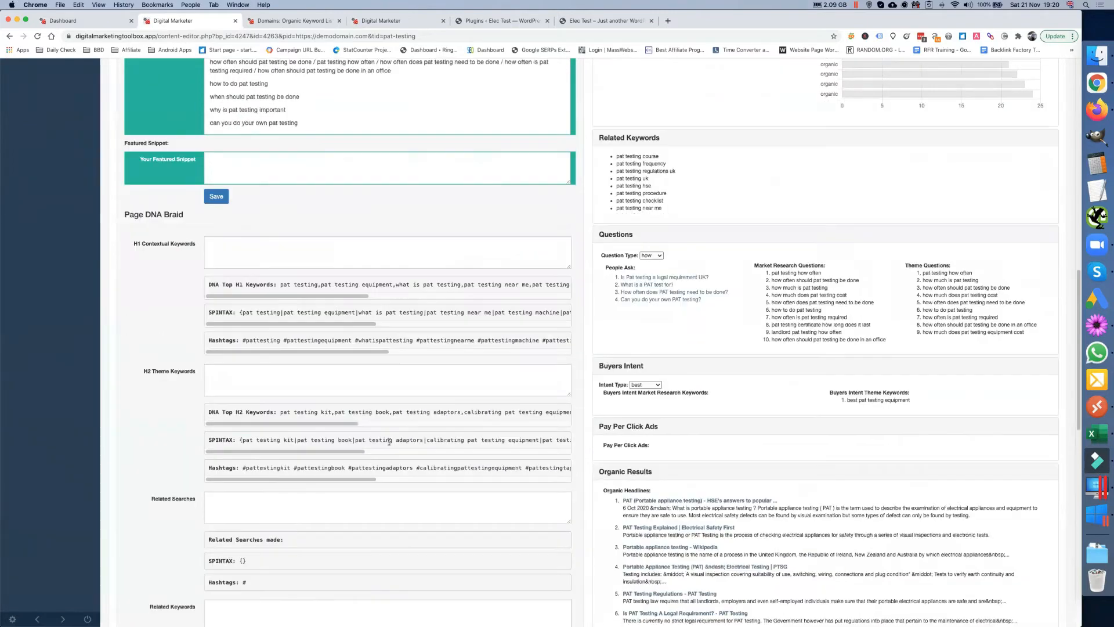
# Examine the pat testing template's article, Page DNA Braid and the H1 search volume filter of the DNA Braid parameters
pyautogui.scroll(8, 414, 428)
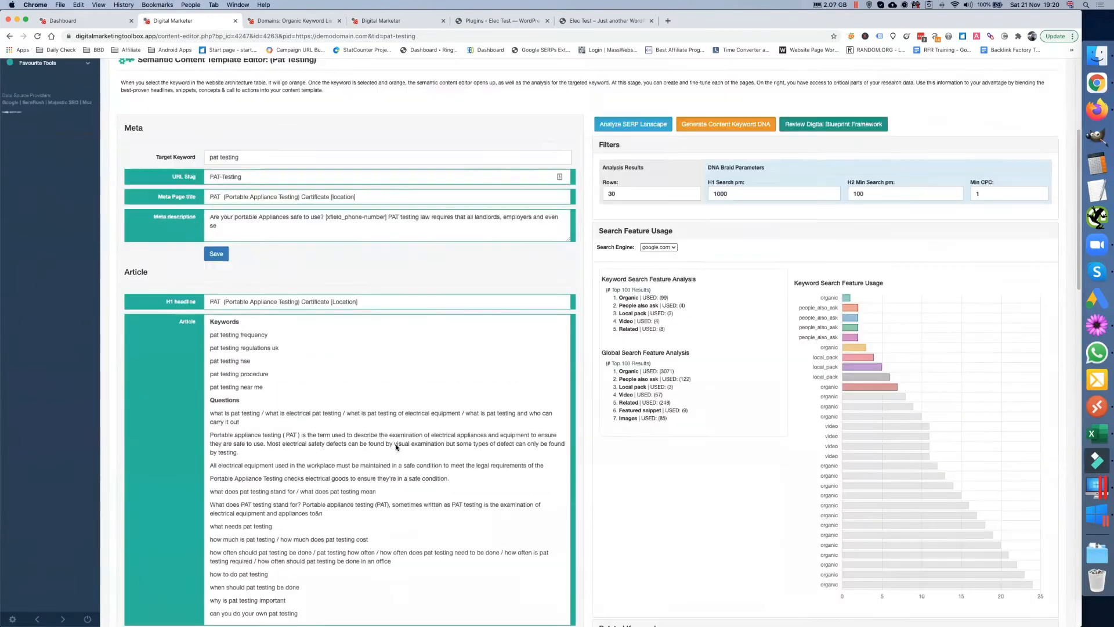
pyautogui.scroll(-5, 424, 424)
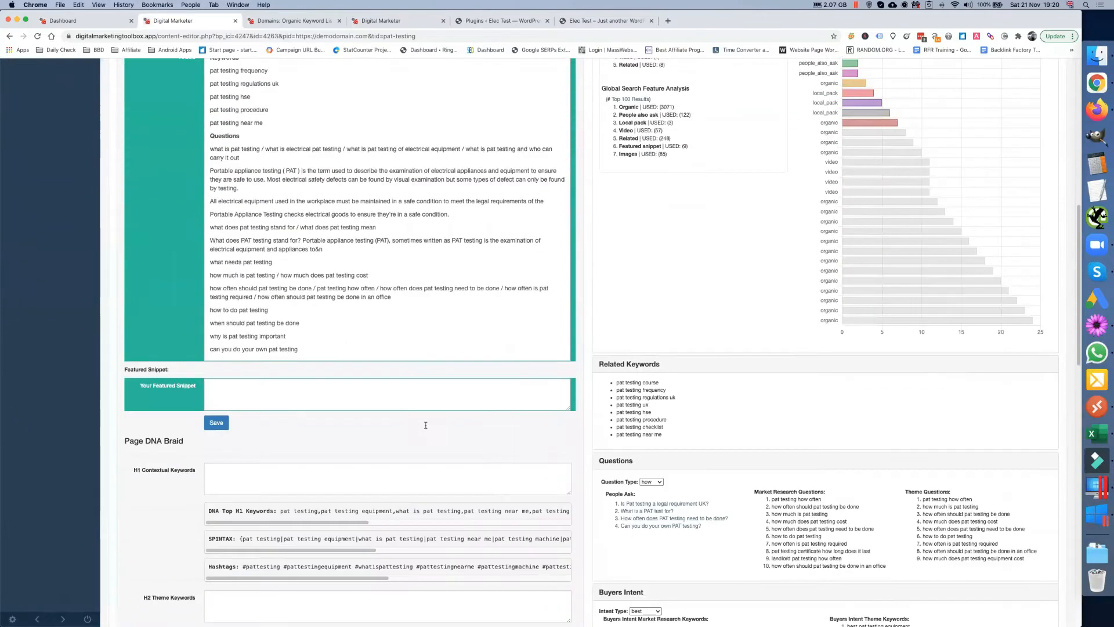
pyautogui.scroll(8, 421, 430)
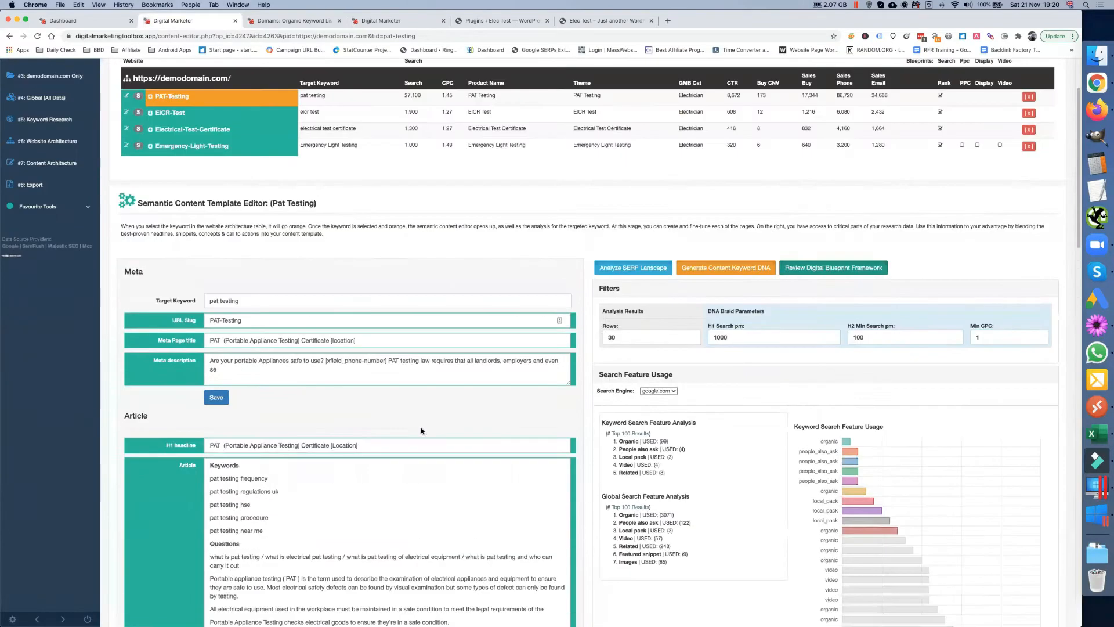
pyautogui.doubleClick(720, 337)
pyautogui.scroll(-8, 454, 395)
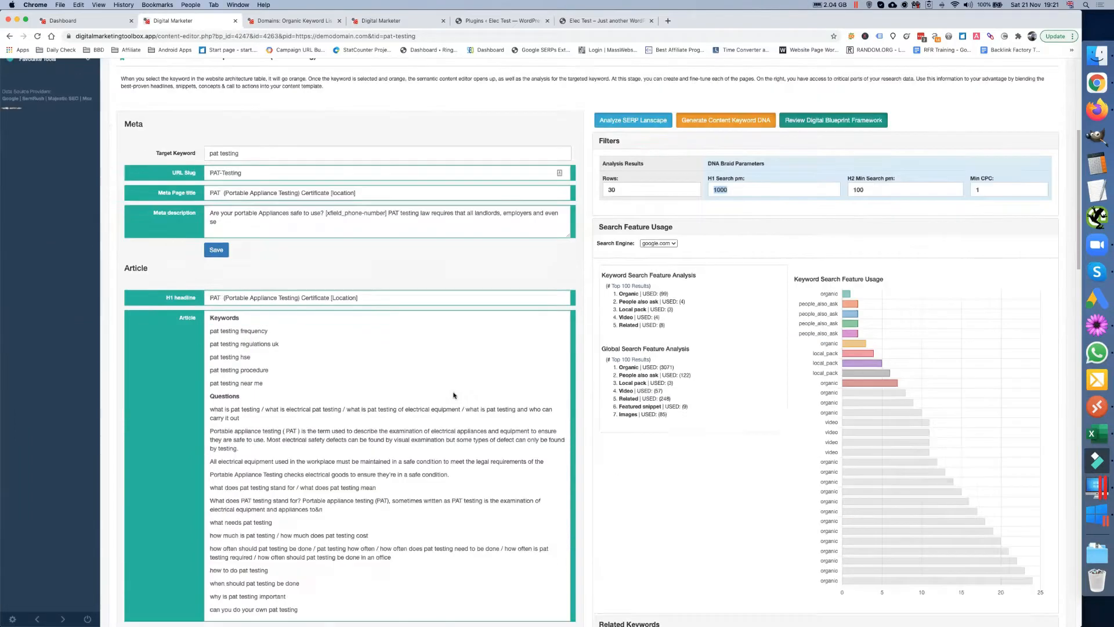
pyautogui.scroll(8, 438, 445)
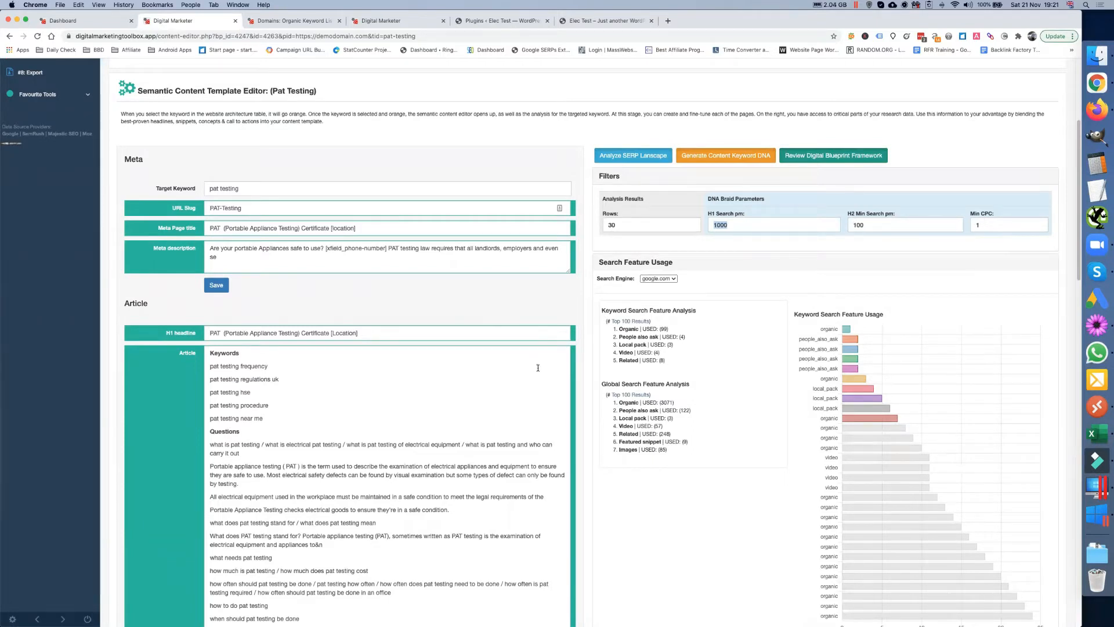
pyautogui.scroll(-2, 429, 387)
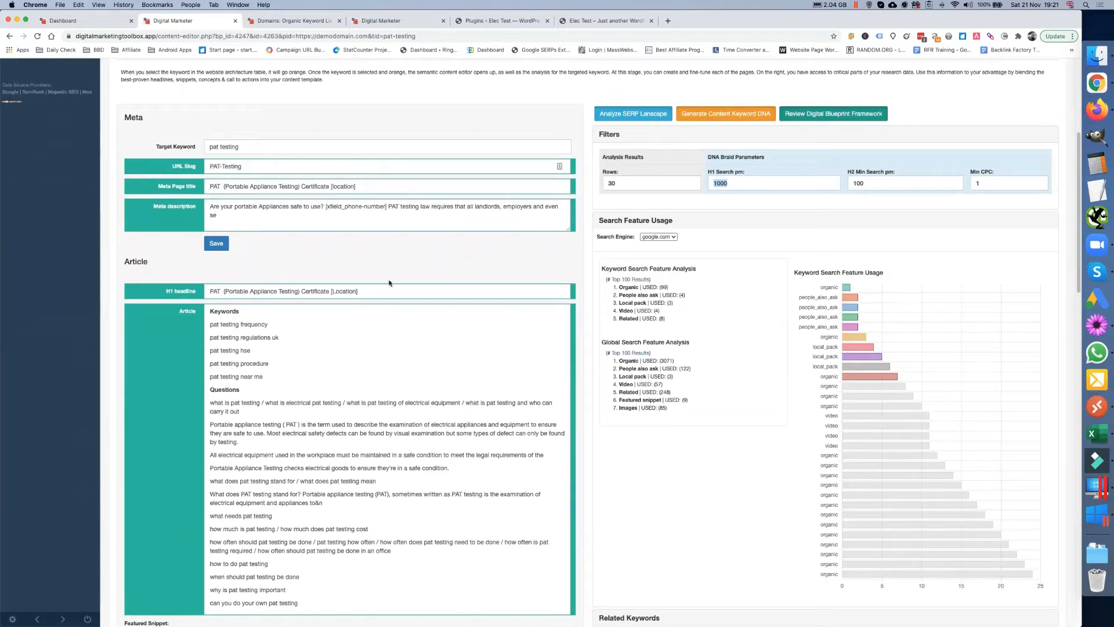
# Retype the capital L of the [Location] placeholder in the pat testing H1 headline
pyautogui.click(336, 291)
pyautogui.press('BackSpace')
pyautogui.write('L')
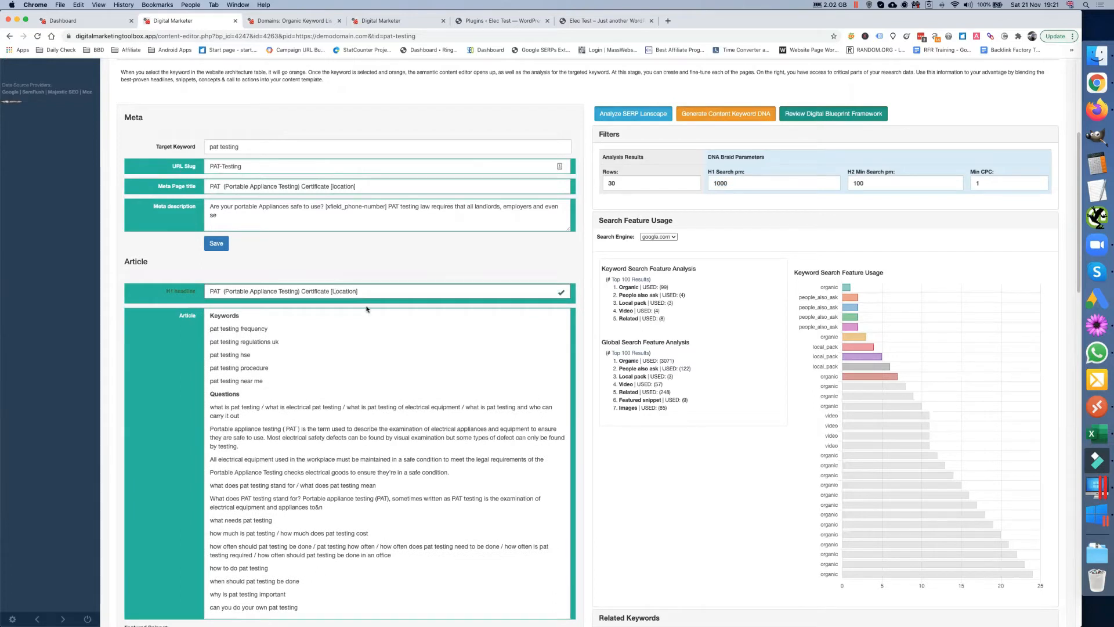
pyautogui.scroll(-1, 366, 309)
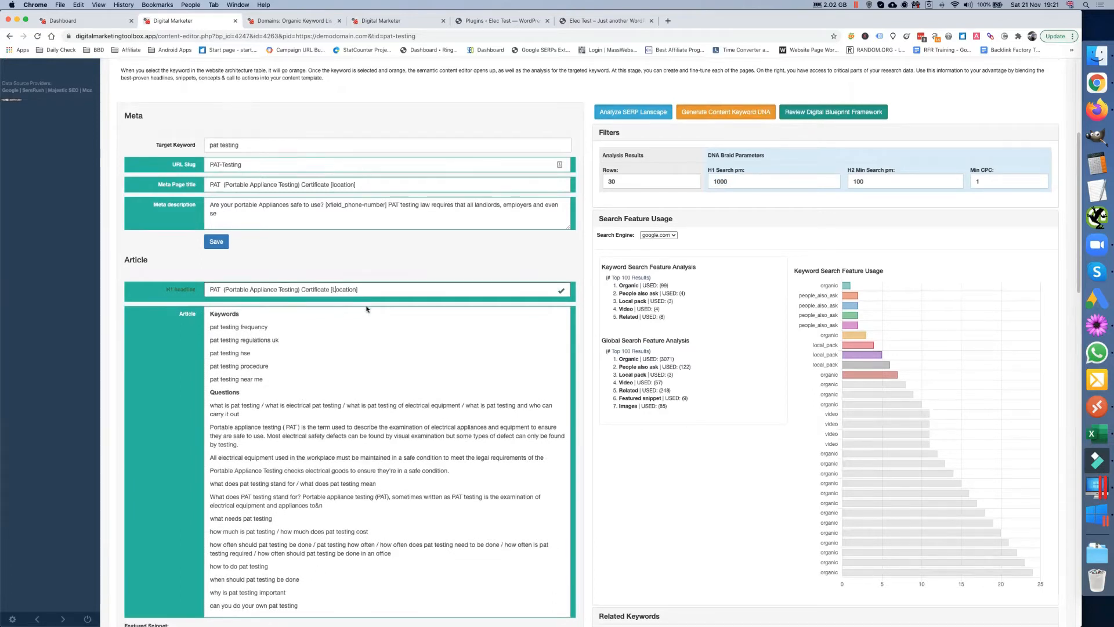
pyautogui.scroll(-5, 366, 307)
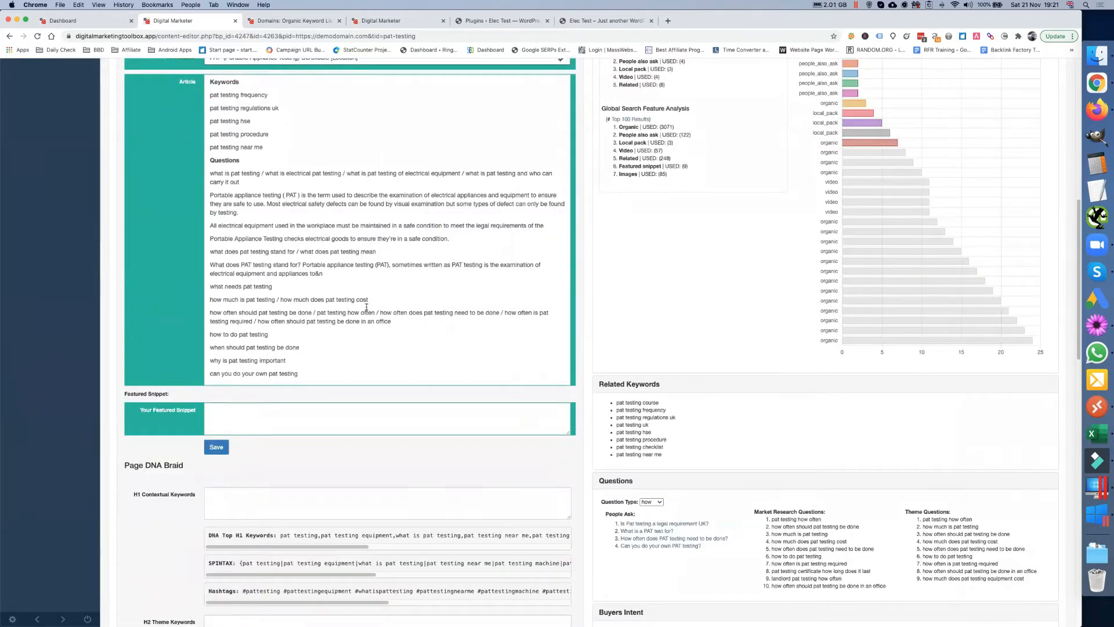
# Load EICR-Test in the Semantic Content Template Editor and examine its meta fields, H1 headline and article content
pyautogui.scroll(3, 366, 307)
pyautogui.scroll(4, 366, 307)
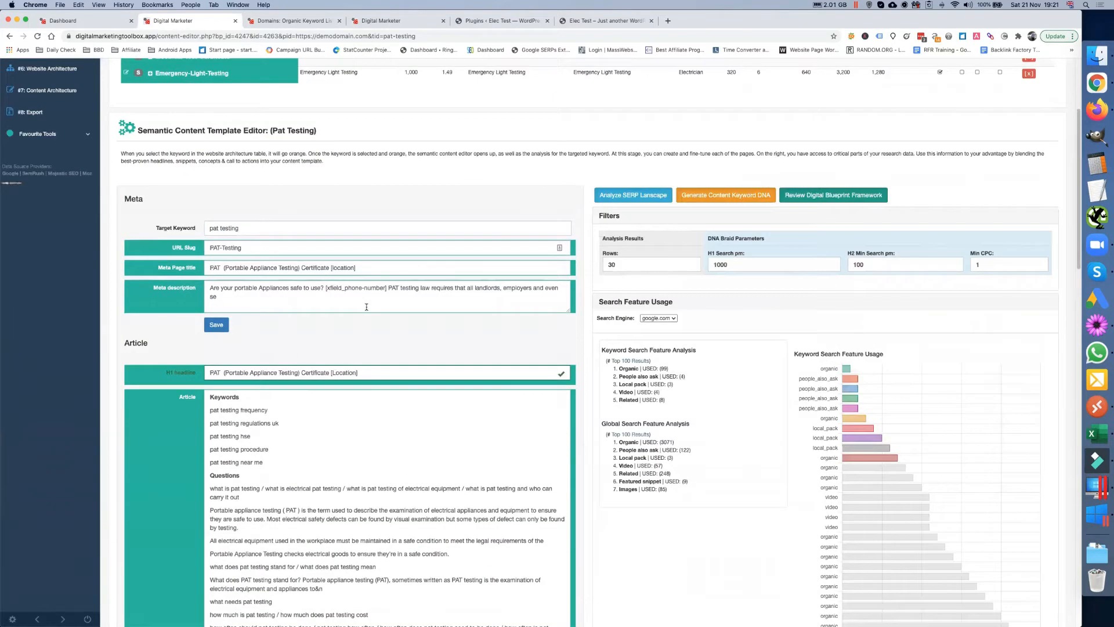
pyautogui.scroll(3, 362, 323)
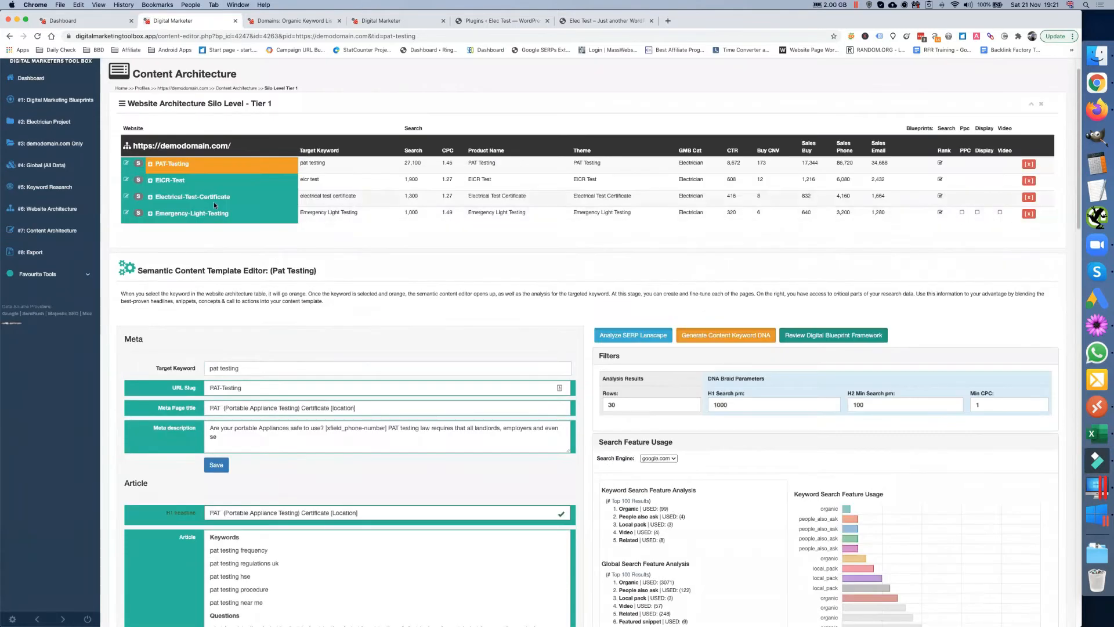
pyautogui.click(179, 183)
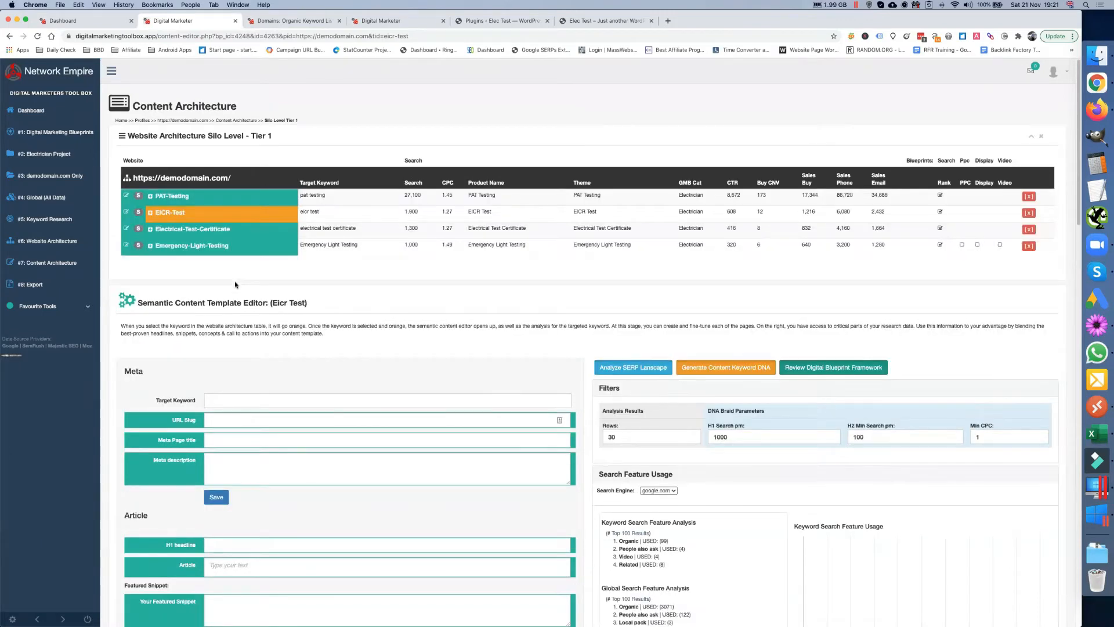
pyautogui.scroll(-6, 234, 281)
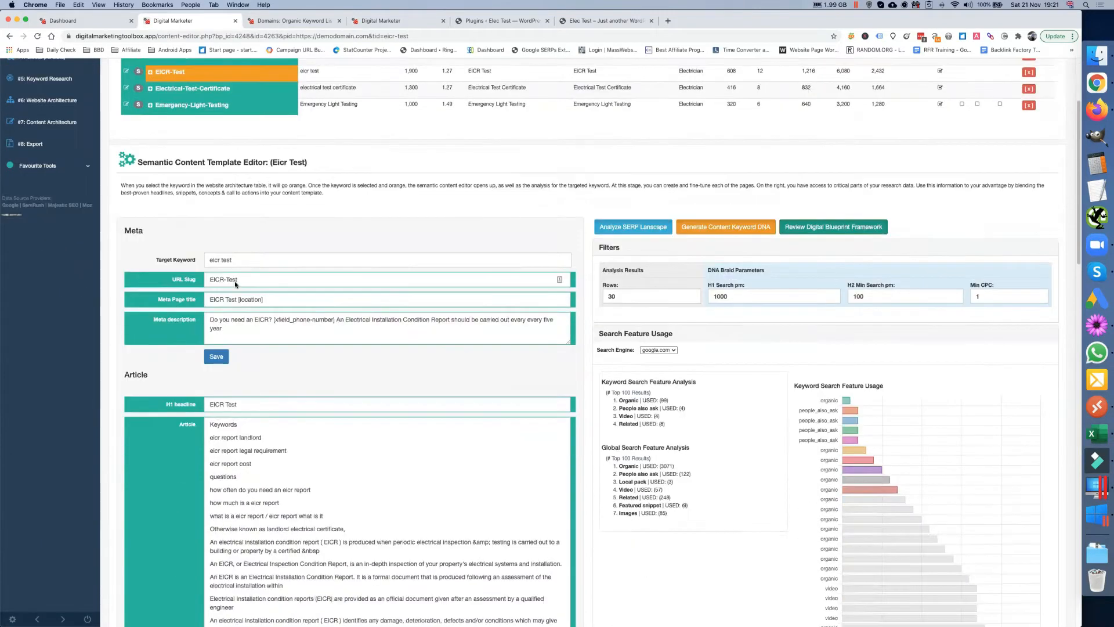
pyautogui.scroll(5, 234, 281)
pyautogui.scroll(-2, 304, 360)
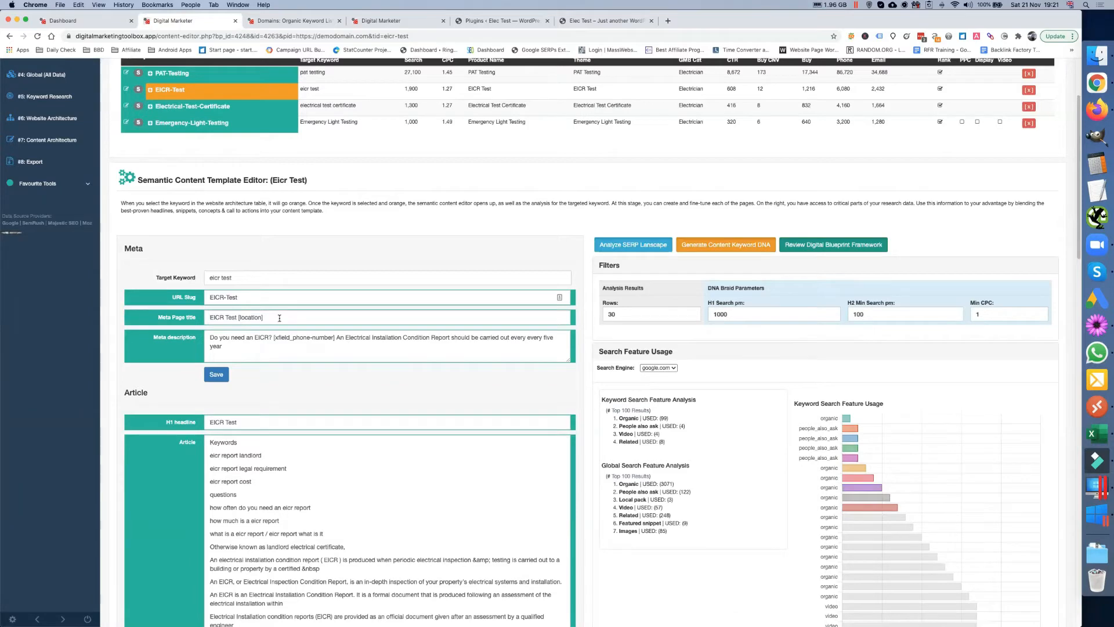
pyautogui.scroll(-1, 279, 348)
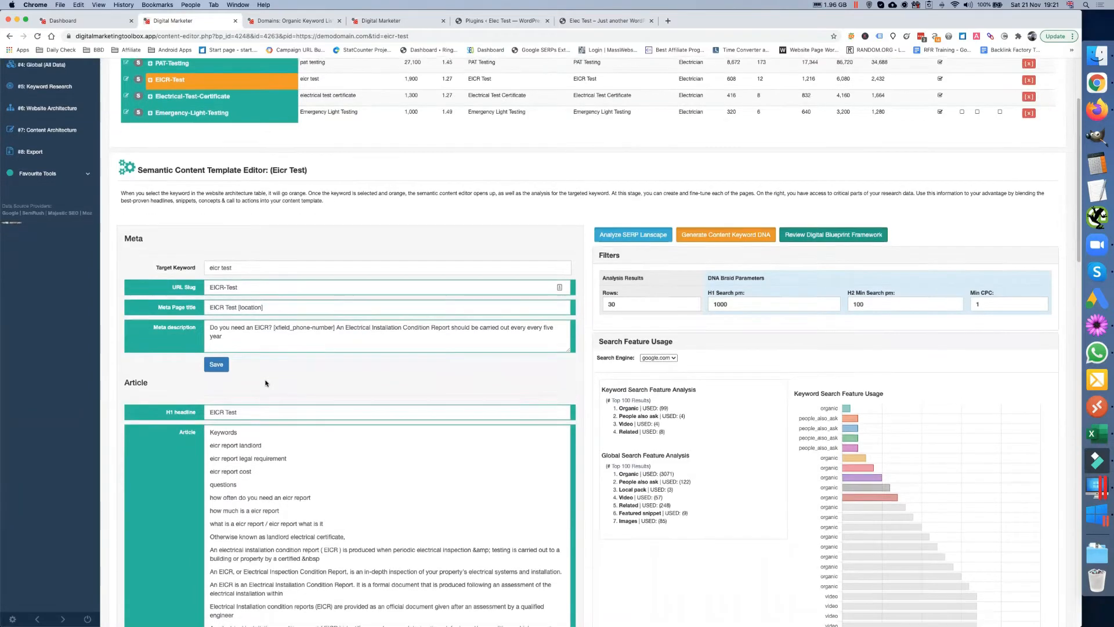
pyautogui.scroll(2, 265, 383)
pyautogui.scroll(1, 263, 337)
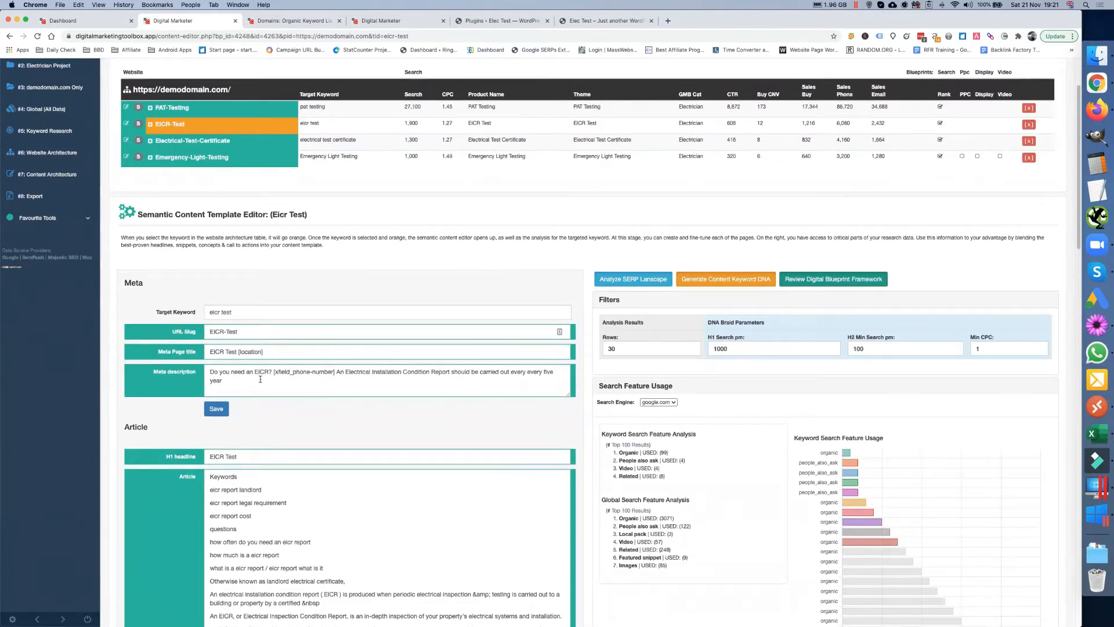
pyautogui.scroll(3, 232, 354)
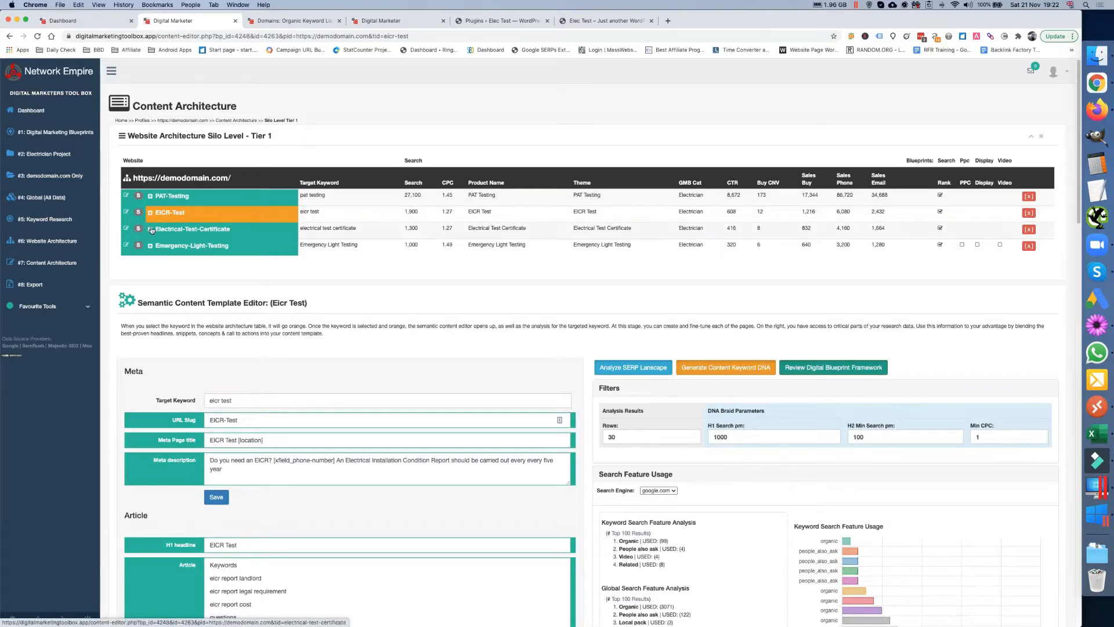
# Open the Electrical-Test-Certificate silo for editing and set its slug to Electrical-Testing and page title to "Electrical Testing [location]"
pyautogui.click(127, 229)
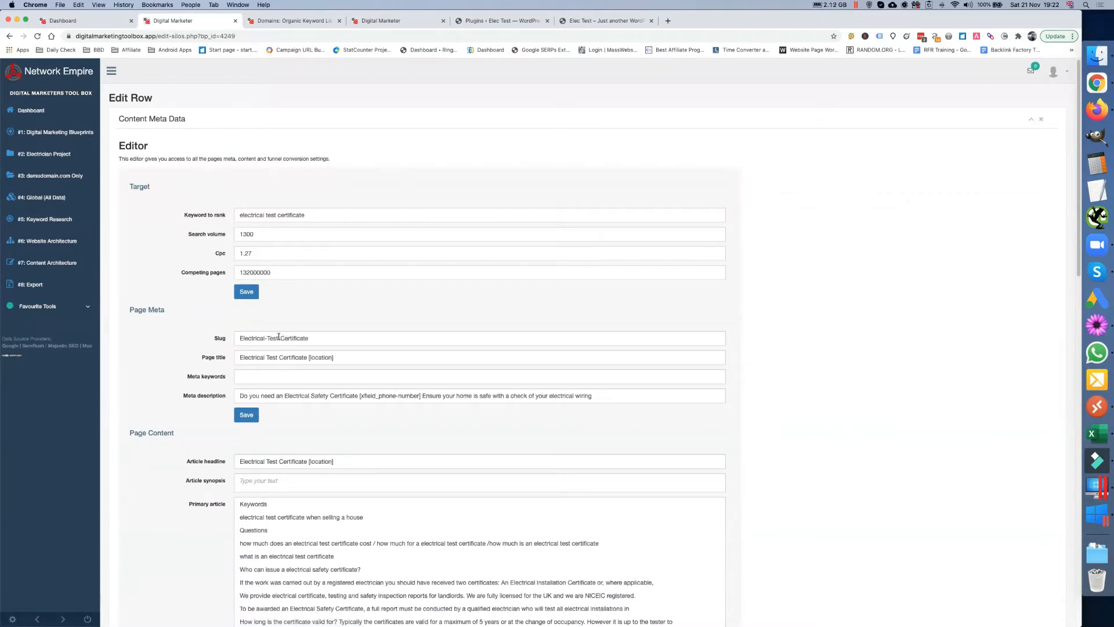
pyautogui.moveTo(277, 337); pyautogui.dragTo(326, 338)
pyautogui.write('ing')
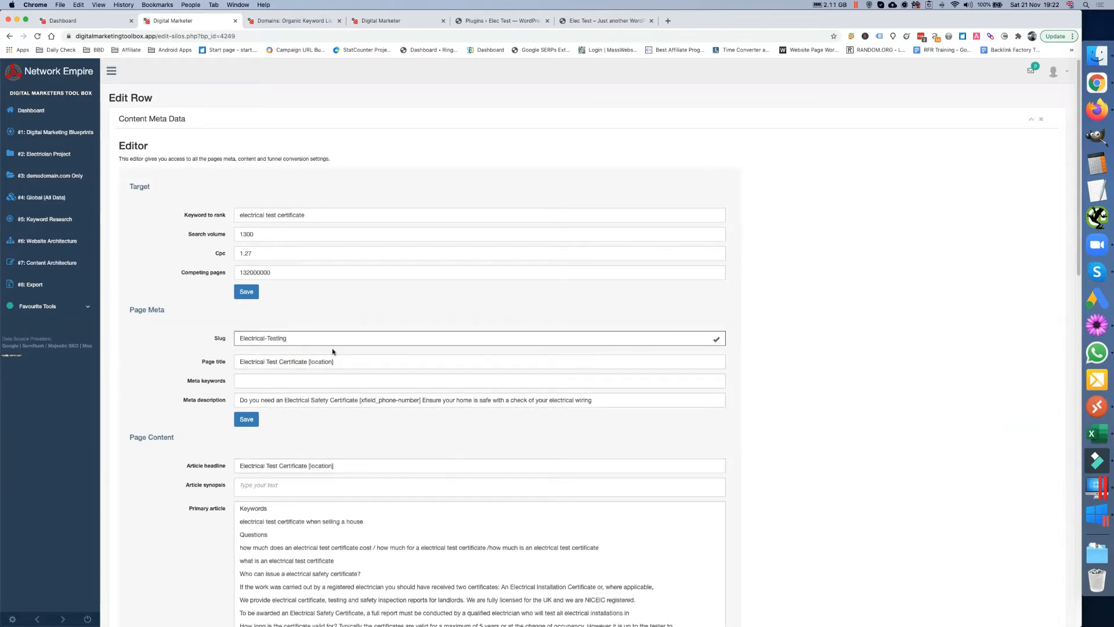
pyautogui.doubleClick(292, 362)
pyautogui.press('BackSpace')
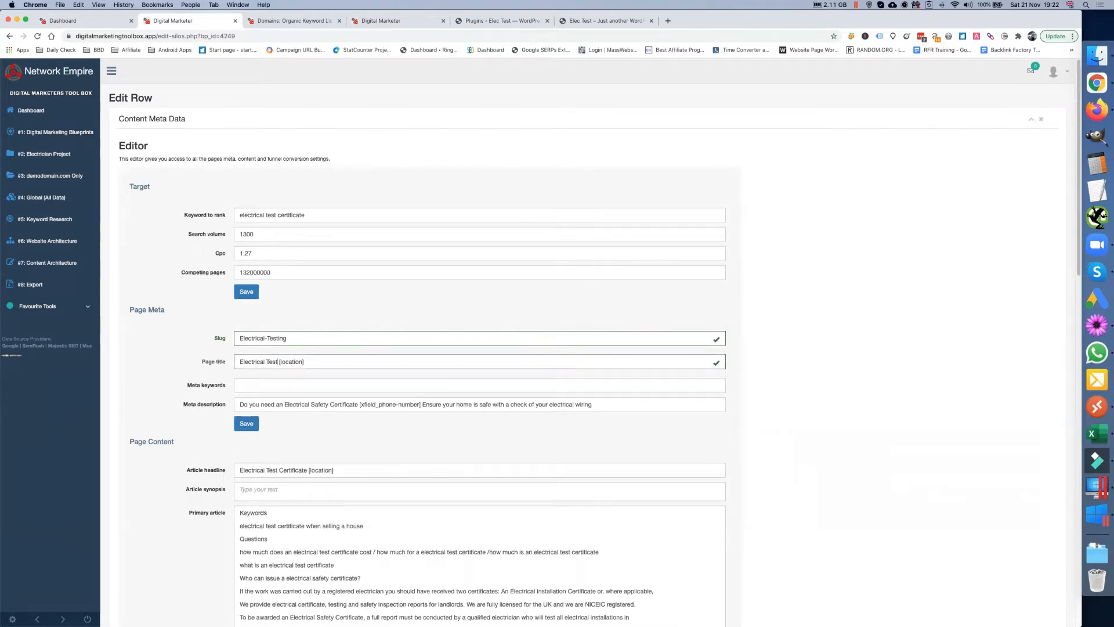
pyautogui.write('ing')
pyautogui.scroll(-1, 287, 374)
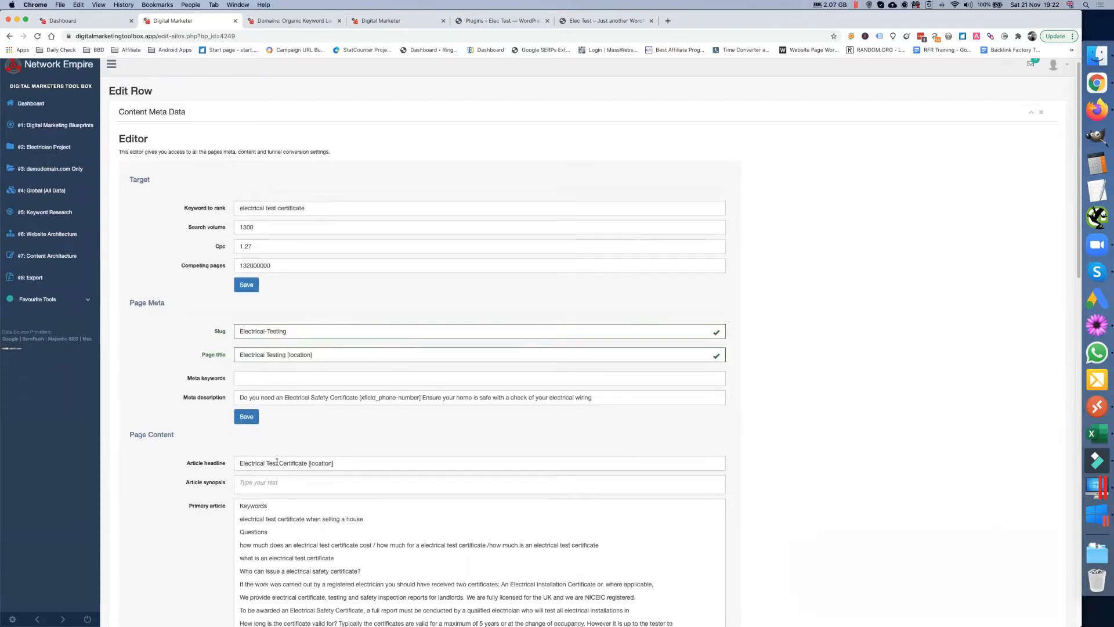
# Set the article headline to "Electrical Testing [location]" and save the silo's data
pyautogui.moveTo(277, 462); pyautogui.dragTo(307, 463)
pyautogui.write('ing')
pyautogui.scroll(-5, 336, 471)
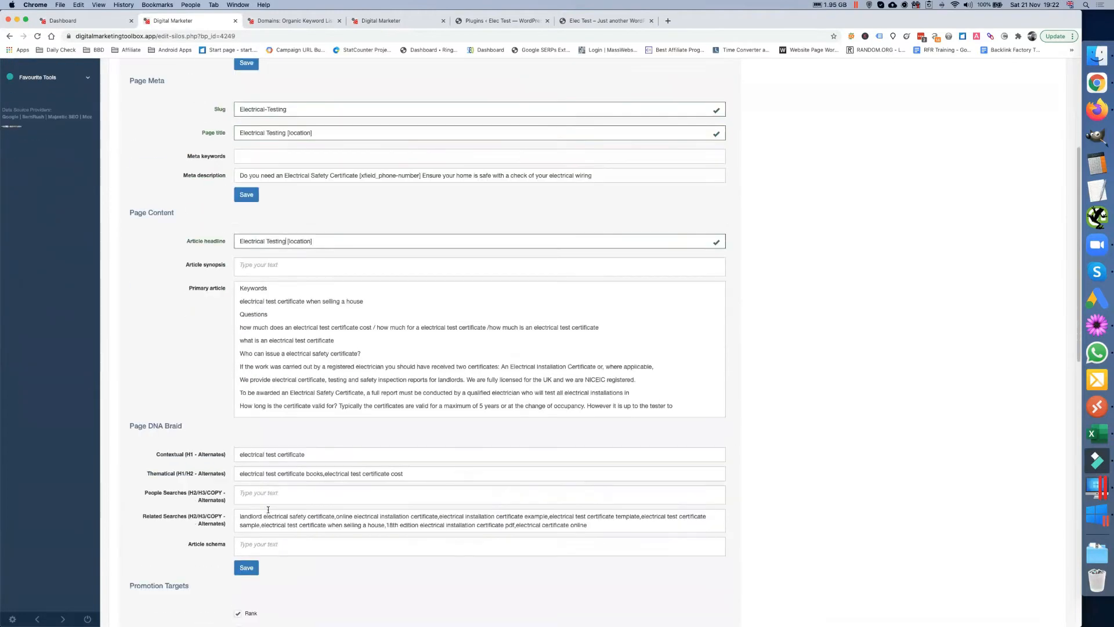
pyautogui.click(246, 568)
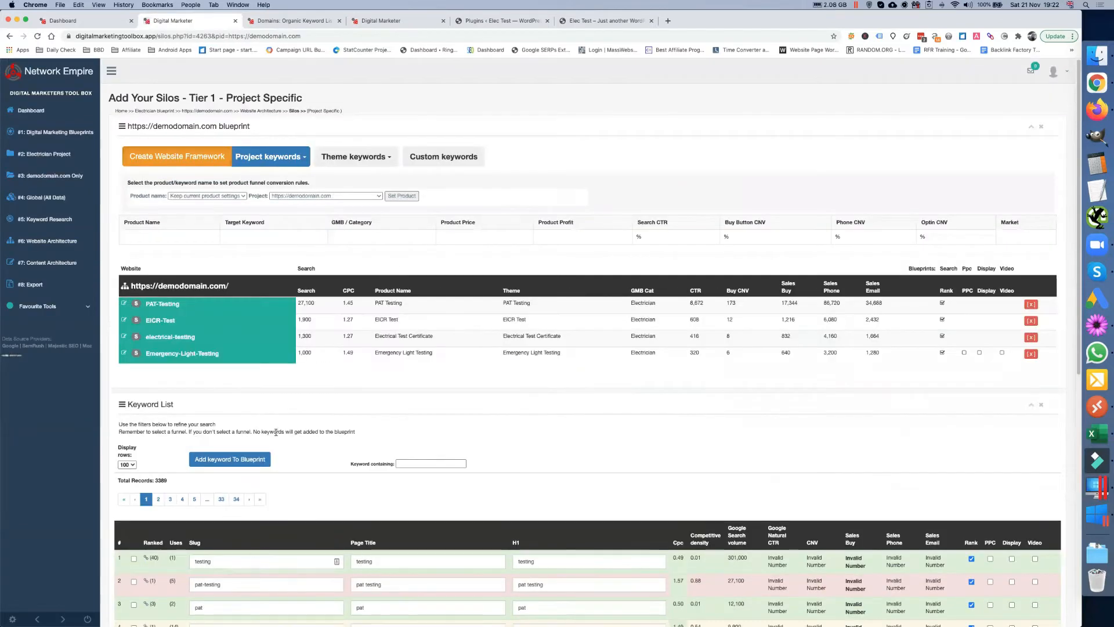
# Open the silo category pages, examine the electrical-testing and Emergency-Light-Testing groups, and return to the silo level
pyautogui.click(178, 340)
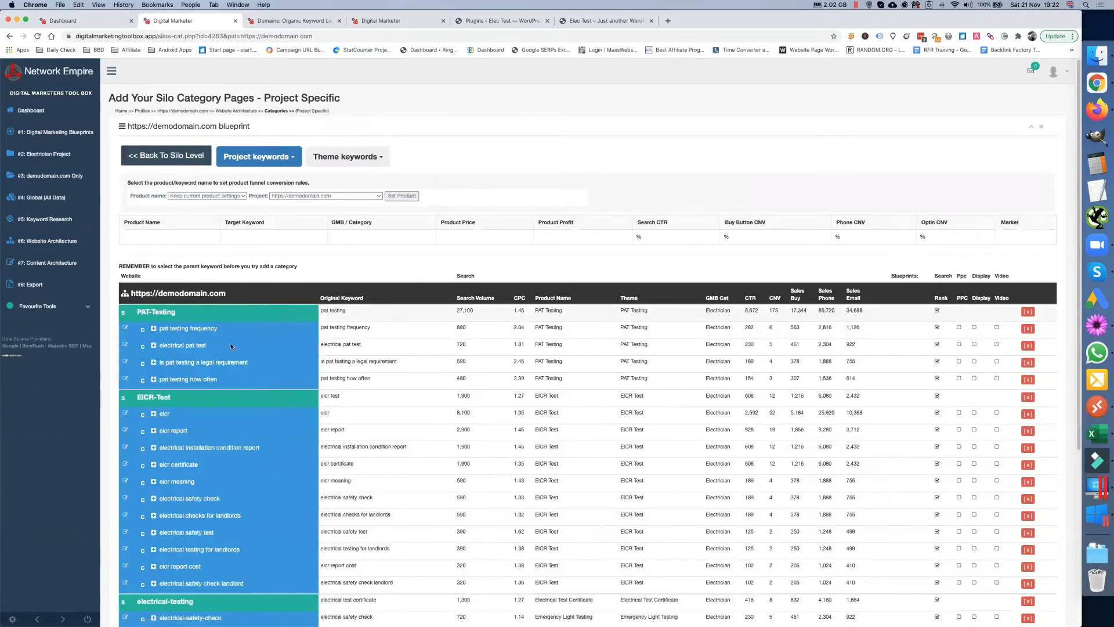
pyautogui.scroll(-5, 224, 364)
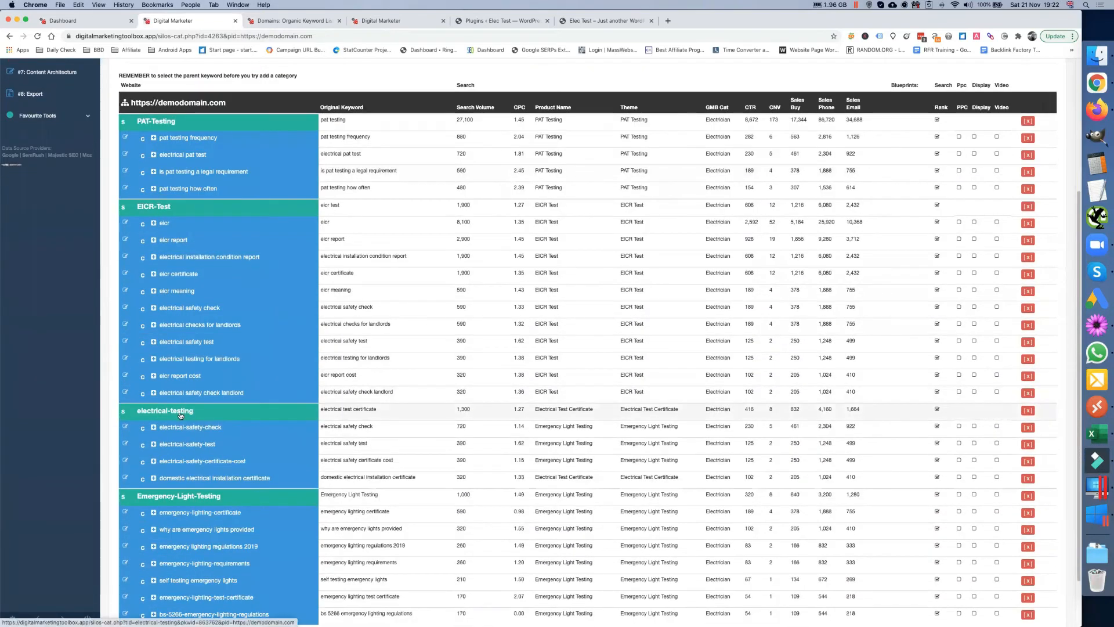
pyautogui.scroll(-1, 179, 415)
pyautogui.scroll(-1, 180, 415)
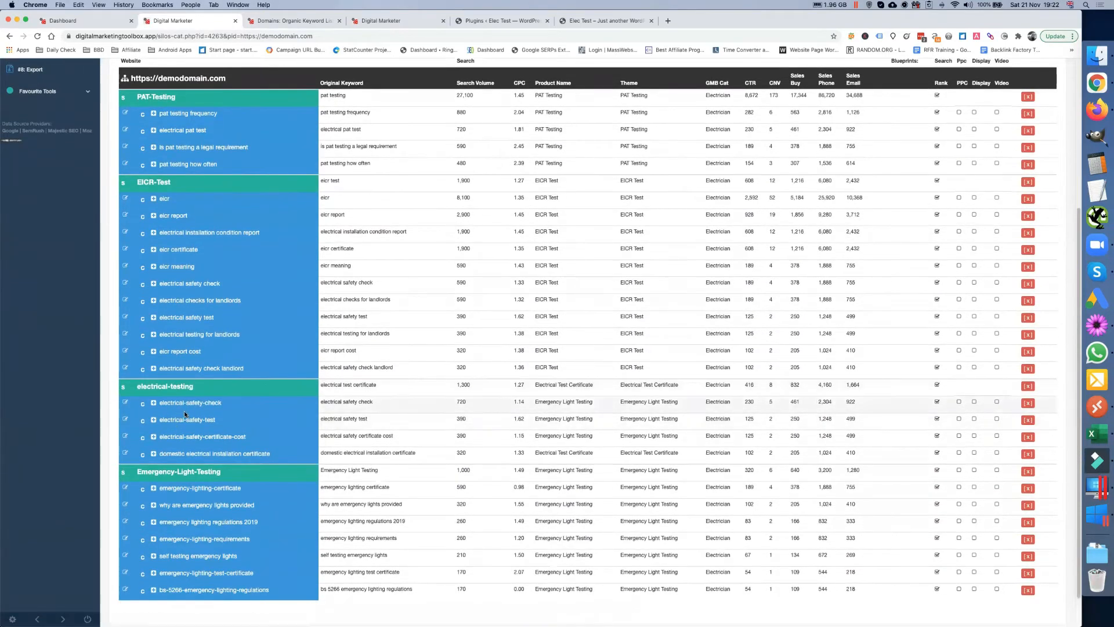
pyautogui.scroll(-2, 184, 410)
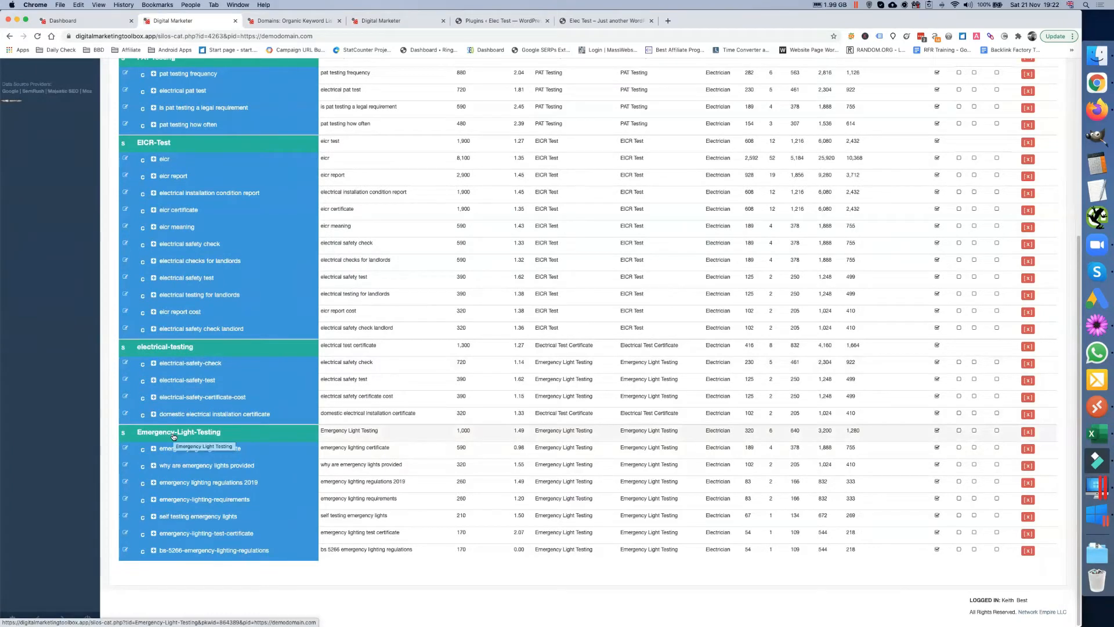
pyautogui.click(173, 433)
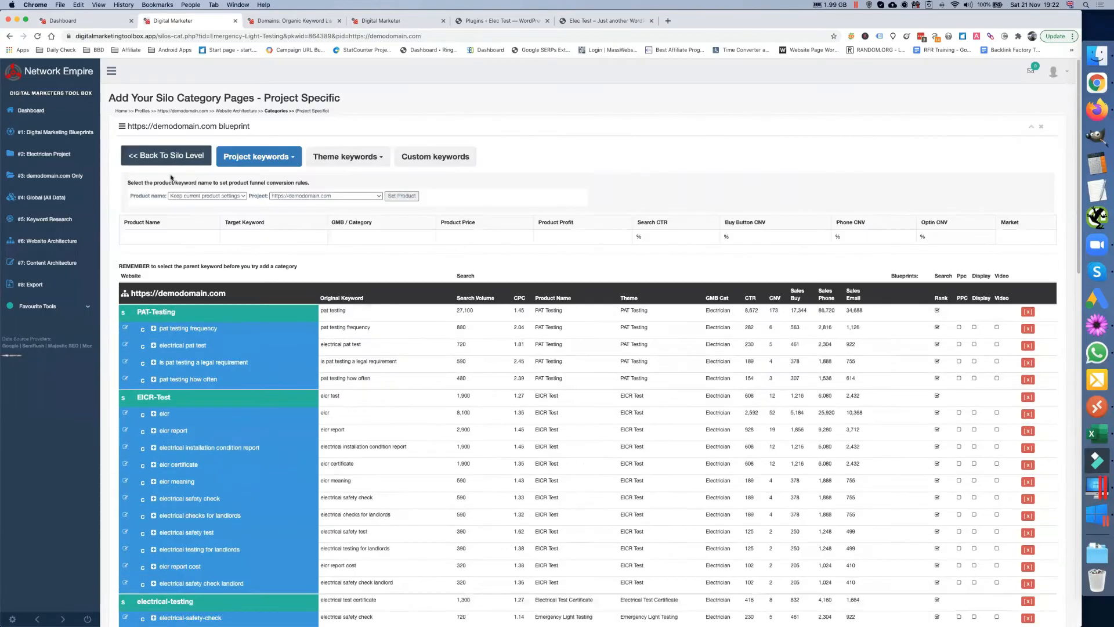
pyautogui.click(169, 158)
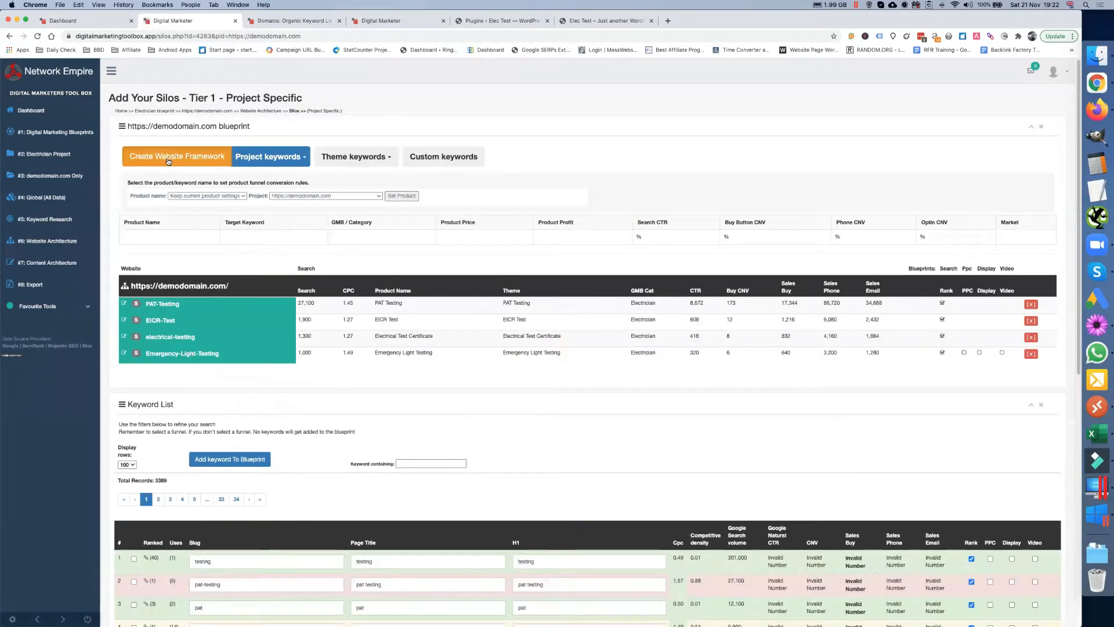
# Open Emergency-Light-Testing for editing from the content architecture's Level 1 silos, setting its slug to Emergency-Lighting-Testing and page title to "Emergency Lighting Testing"
pyautogui.click(55, 264)
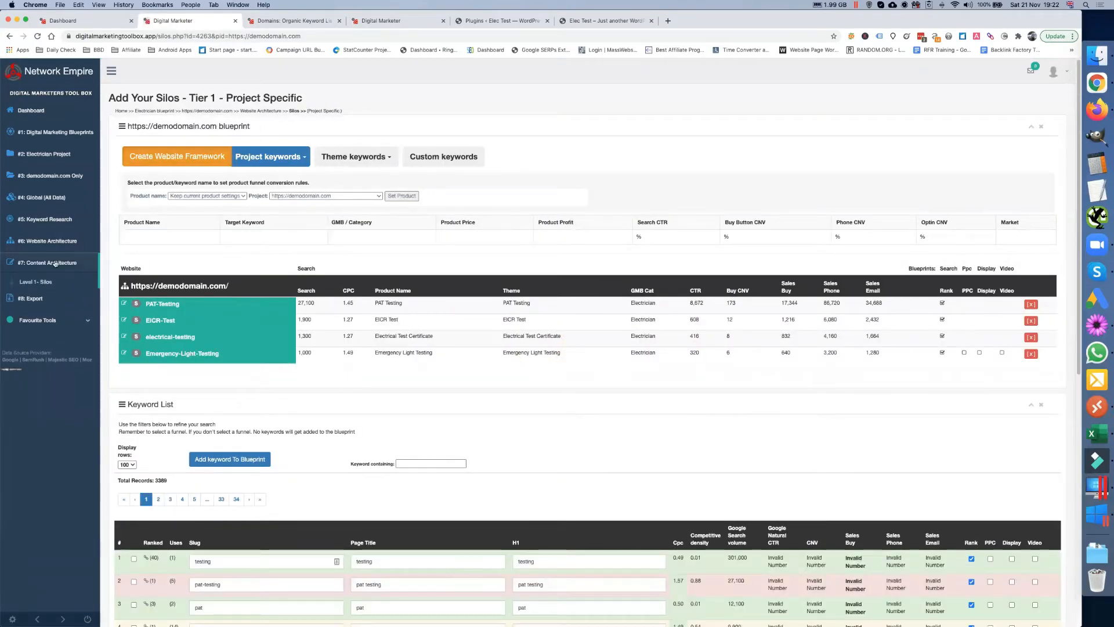
pyautogui.click(52, 282)
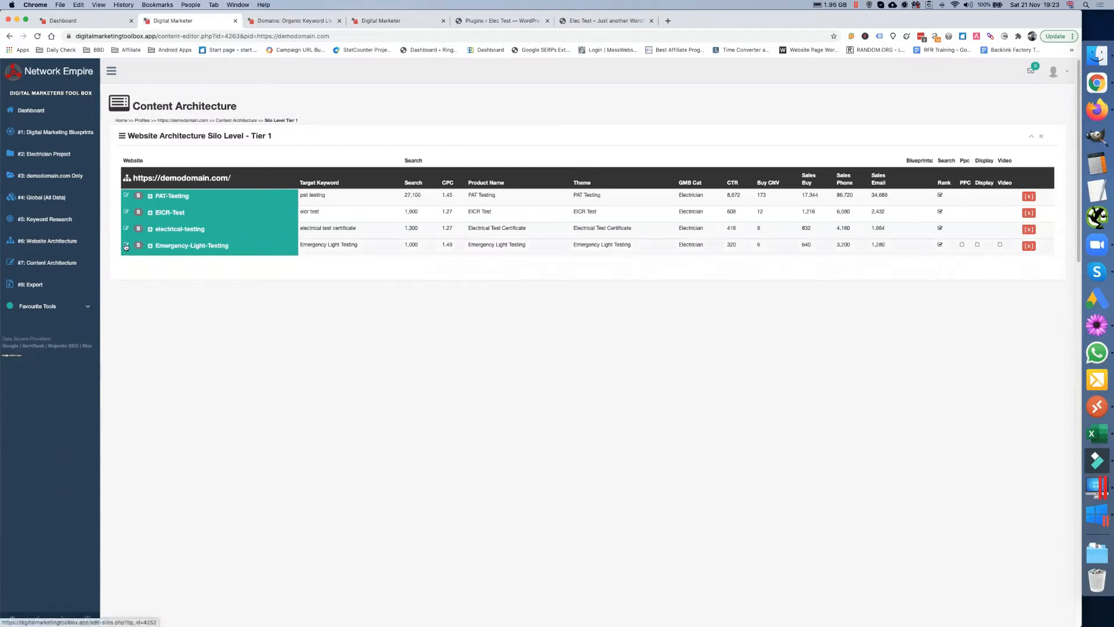
pyautogui.click(125, 245)
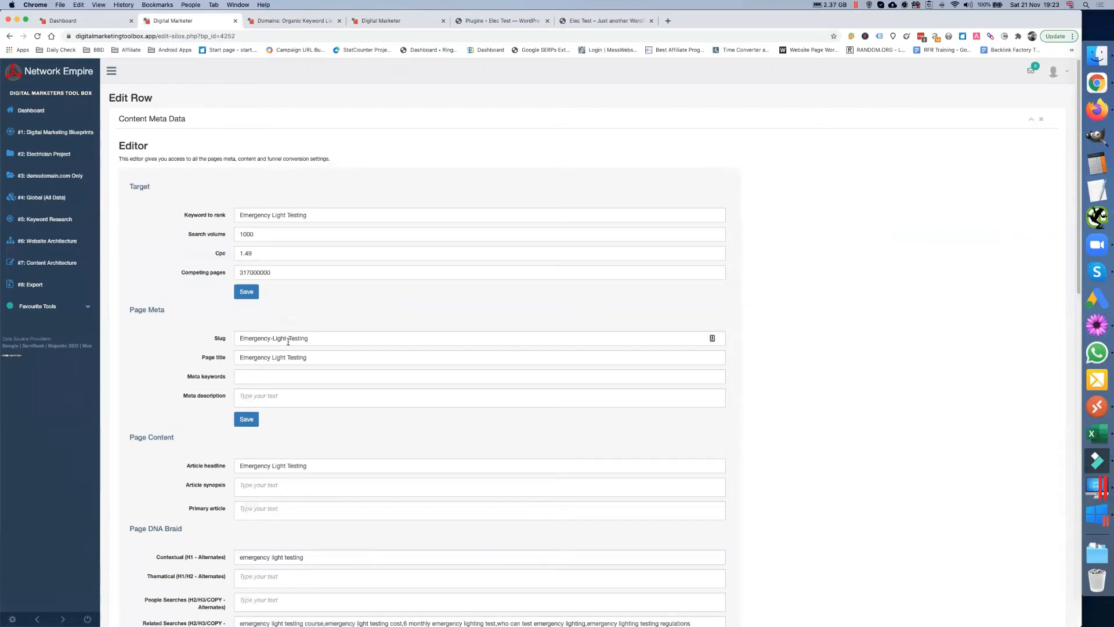
pyautogui.click(288, 338)
pyautogui.write('ing')
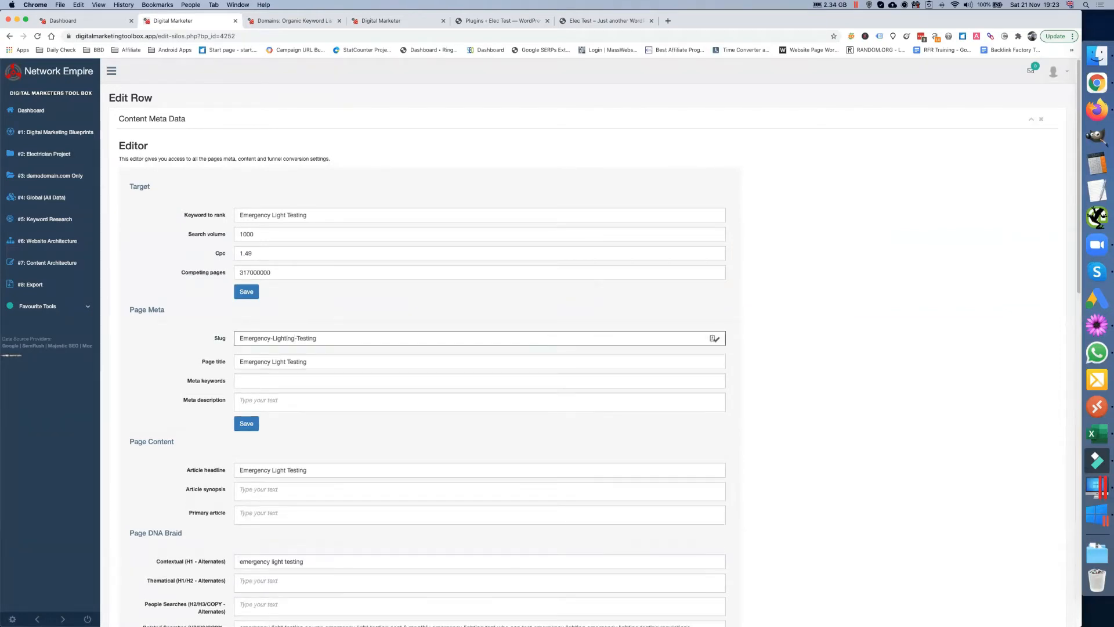
pyautogui.click(285, 360)
pyautogui.write('ing')
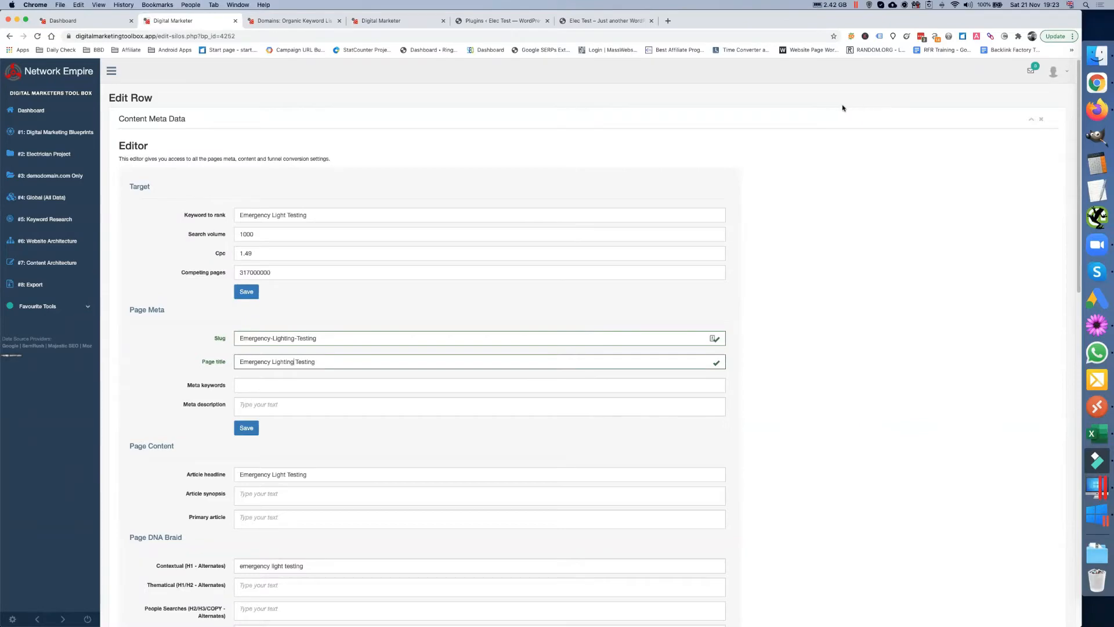
# Switch to the incognito browser window showing the electricalsafetycertificate.co.uk homepage to check its service names
pyautogui.hotkey('ctrl', 'Up')
pyautogui.click(518, 121)
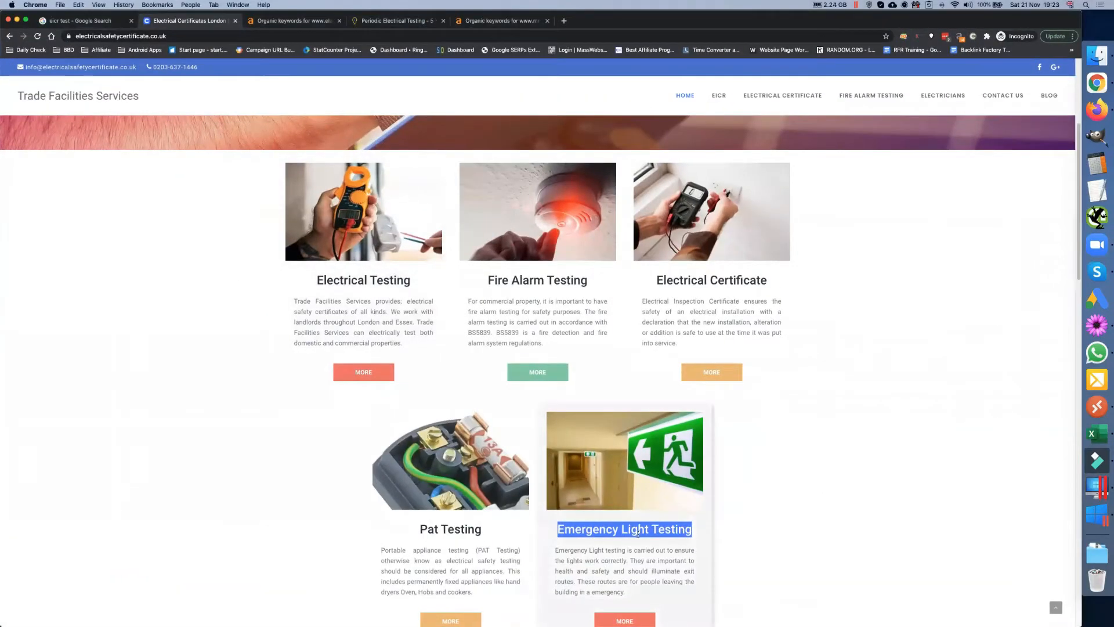
# Return to the silo's Edit Row page, set the article headline to "Emergency Lighting Testing" and save
pyautogui.hotkey('ctrl', 'Up')
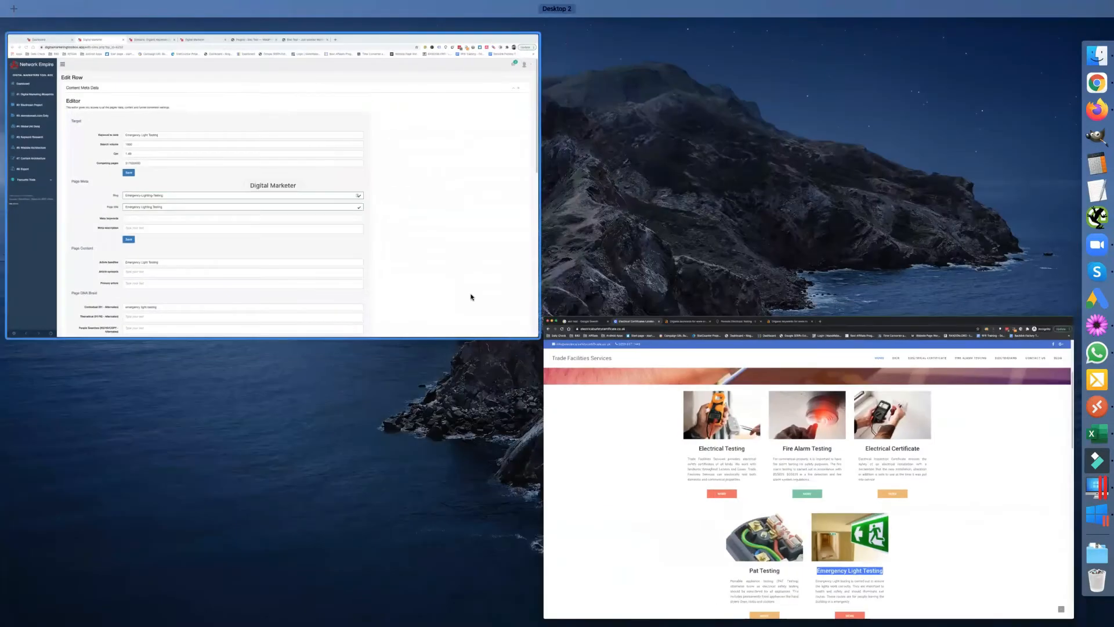
pyautogui.click(317, 249)
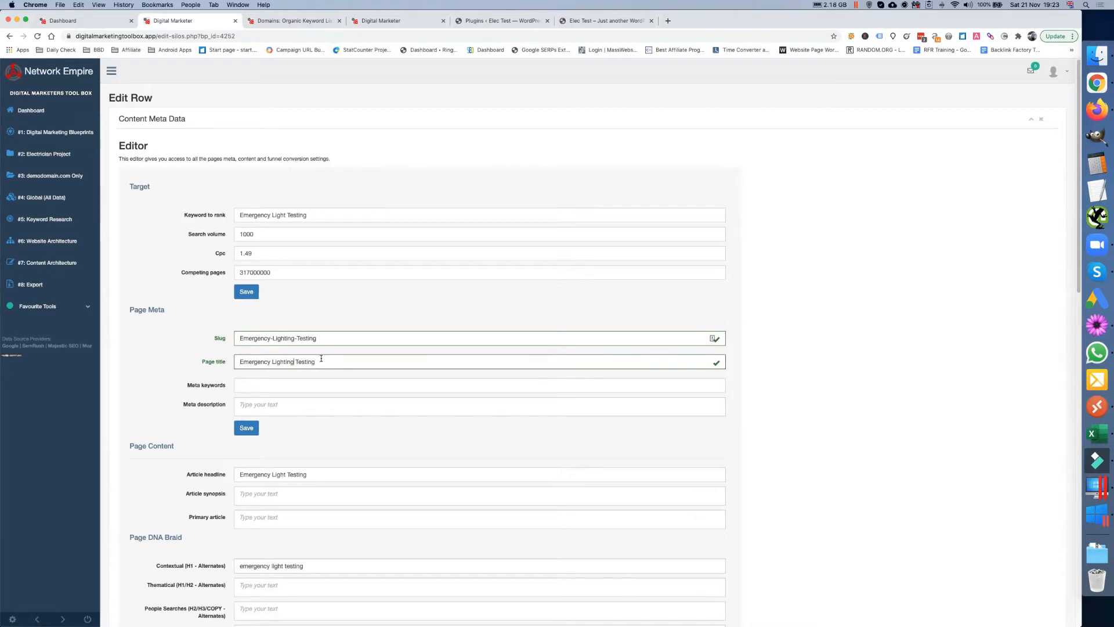
pyautogui.click(294, 474)
pyautogui.write('ing')
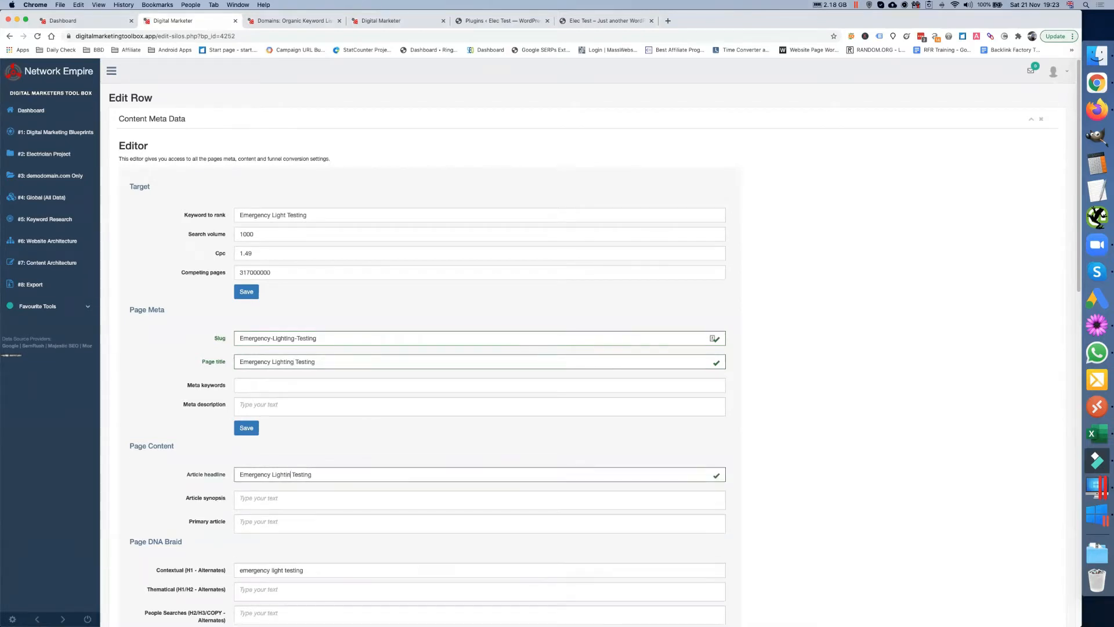
pyautogui.click(246, 429)
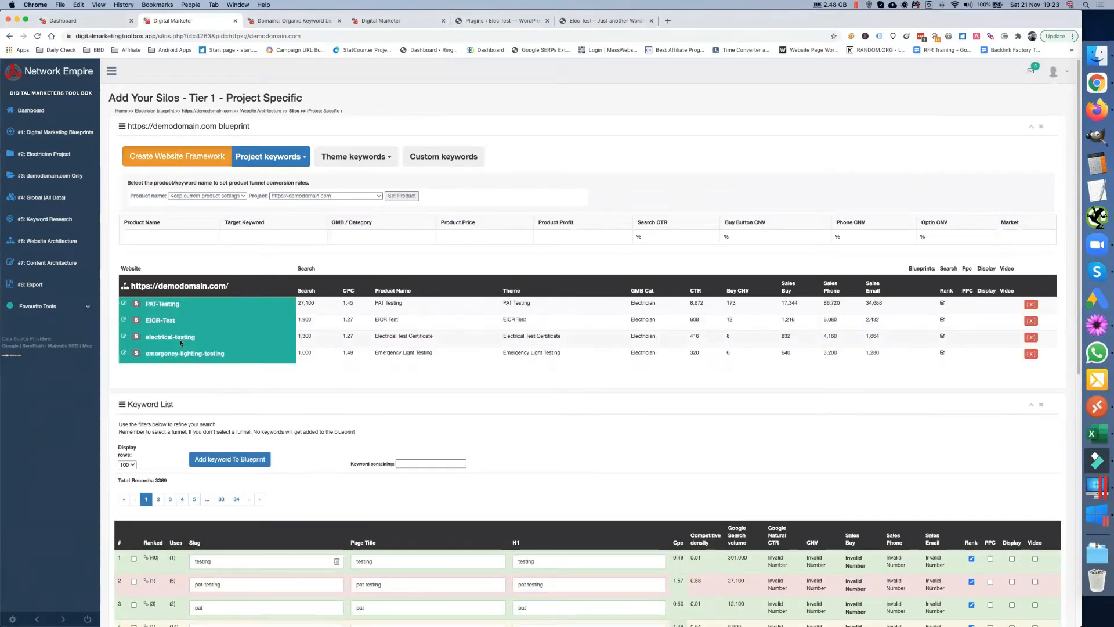
# Open the emergency-lighting-testing silo's semantic content template from the content architecture's Level 1 silos
pyautogui.scroll(-3, 180, 343)
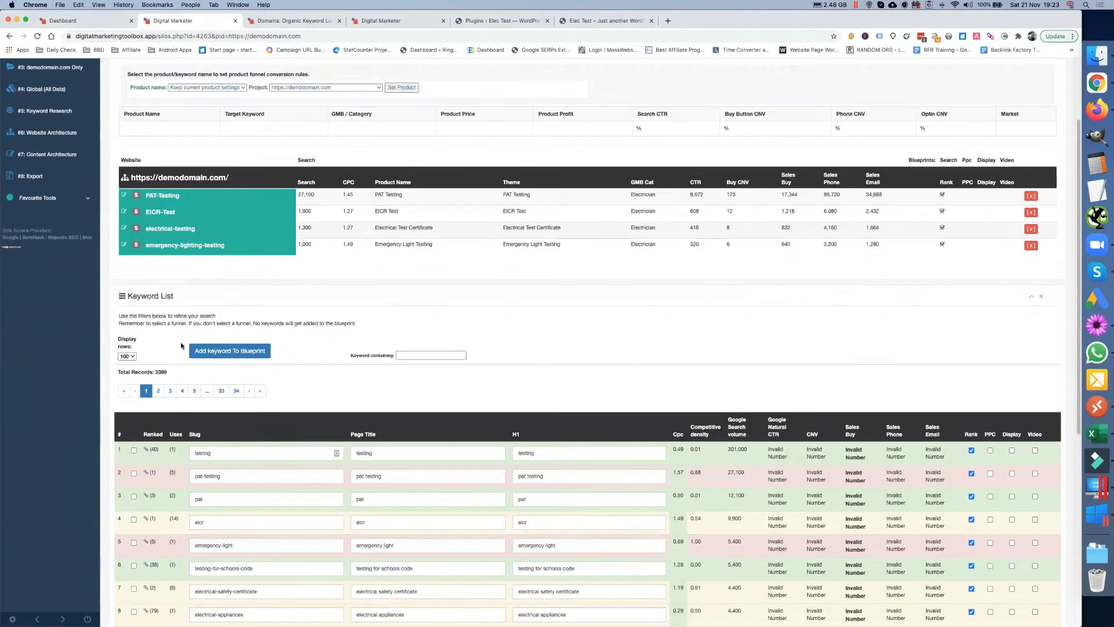
pyautogui.click(48, 155)
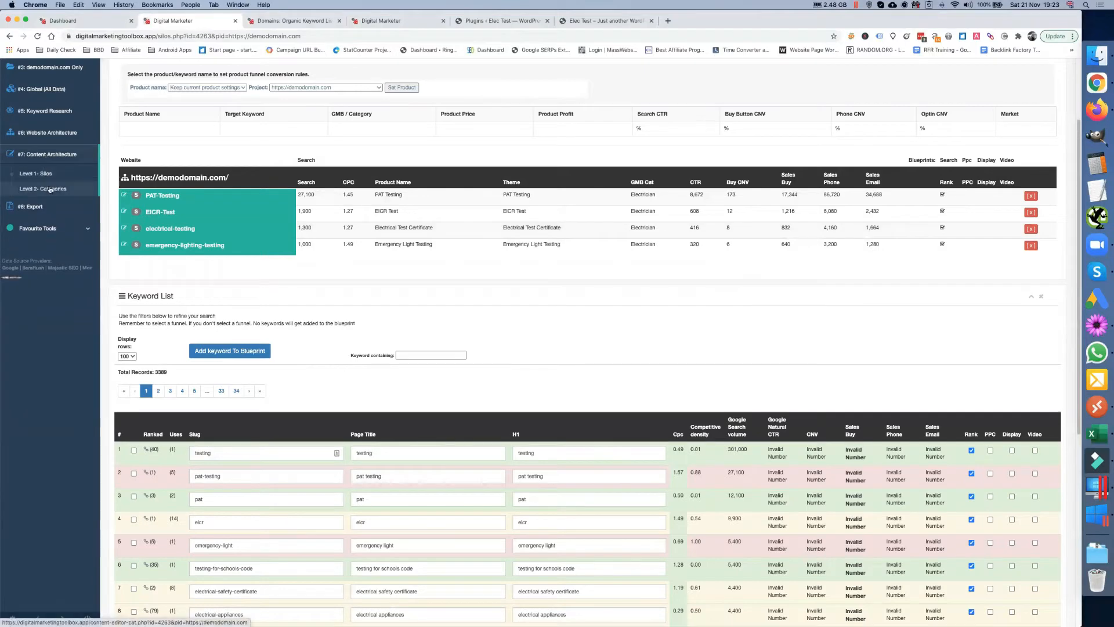
pyautogui.click(47, 174)
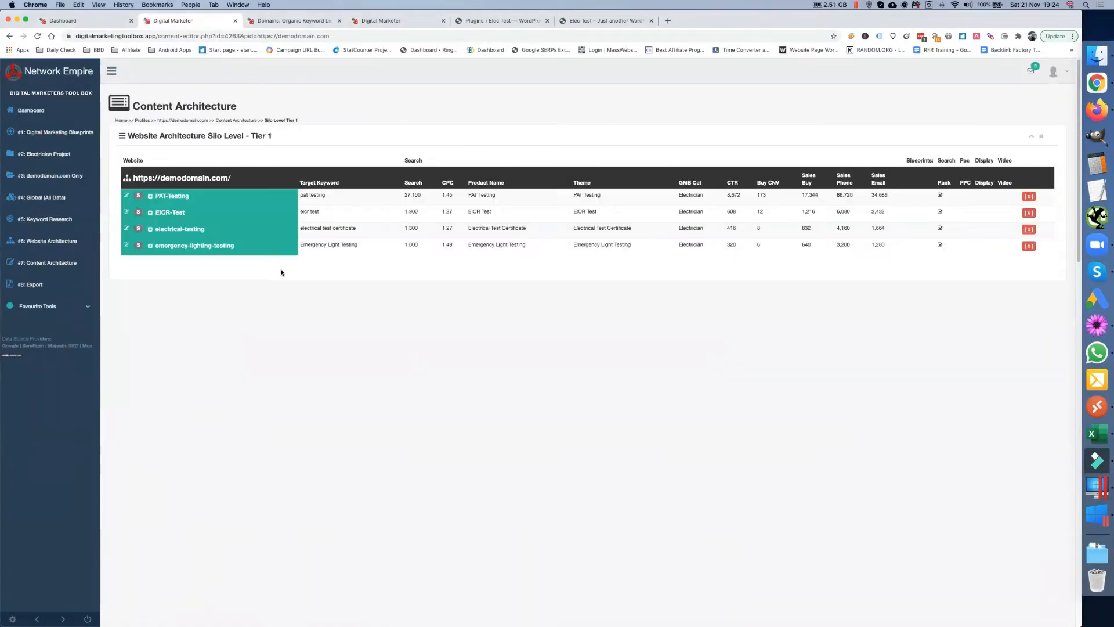
pyautogui.click(192, 246)
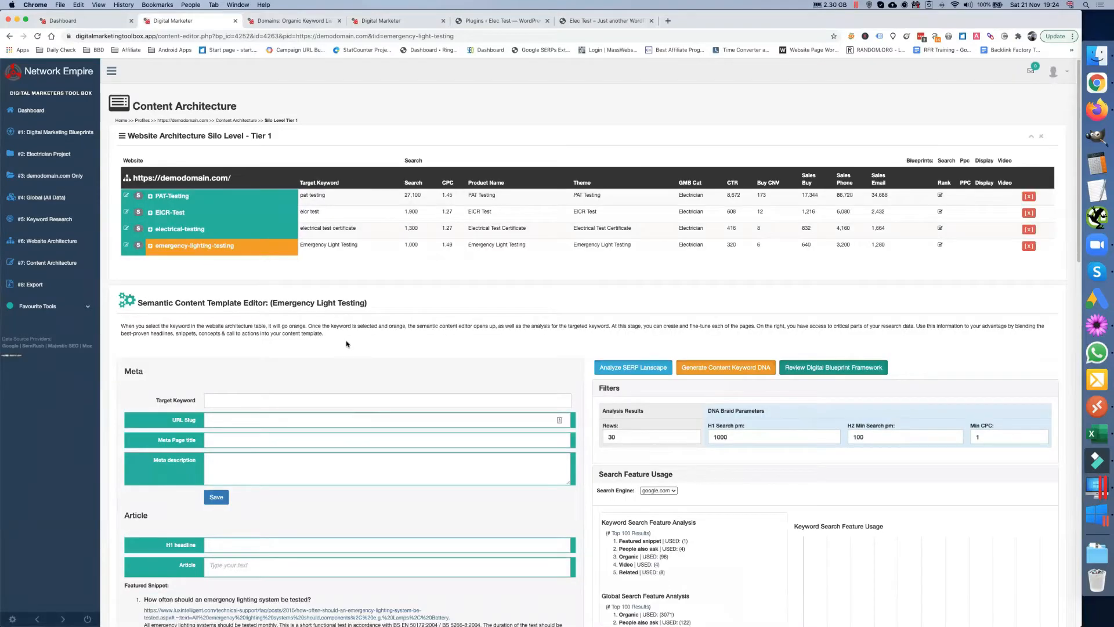
# Replace the meta description with the first organic result's text from "Monthly emergency lighting tests." through "The test", collapsing Search Feature Usage
pyautogui.scroll(-2, 346, 342)
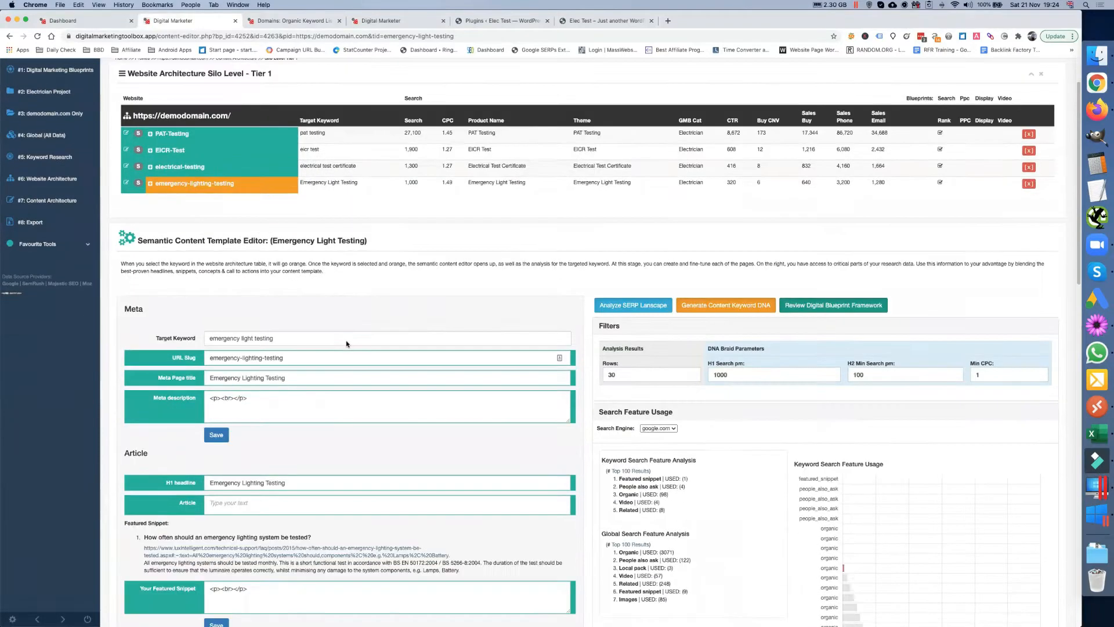
pyautogui.scroll(-1, 330, 379)
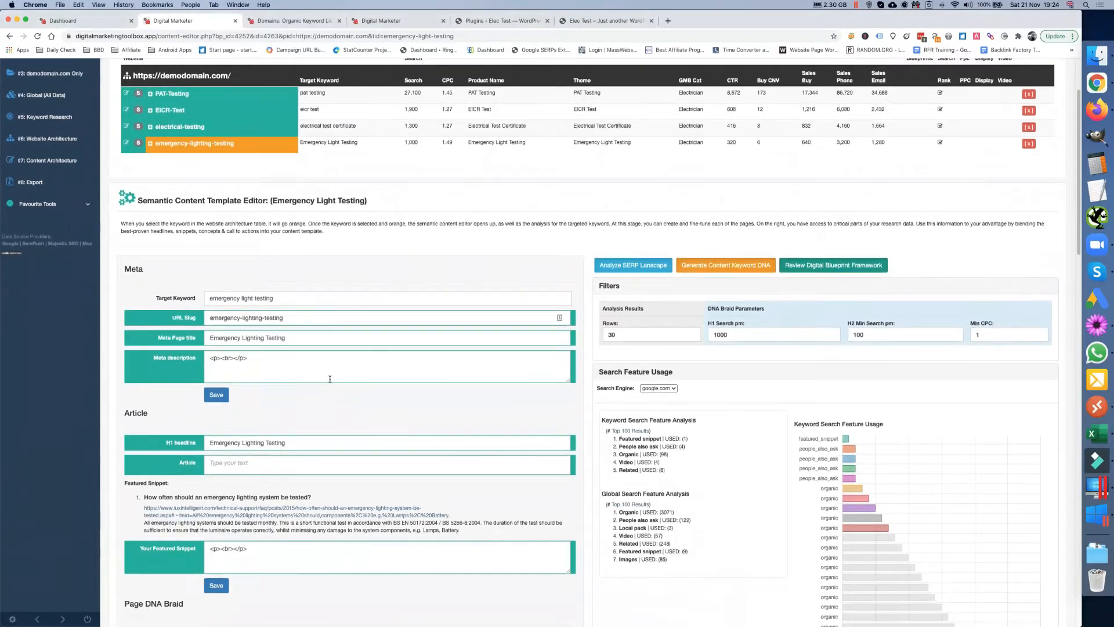
pyautogui.click(627, 375)
pyautogui.scroll(-2, 626, 375)
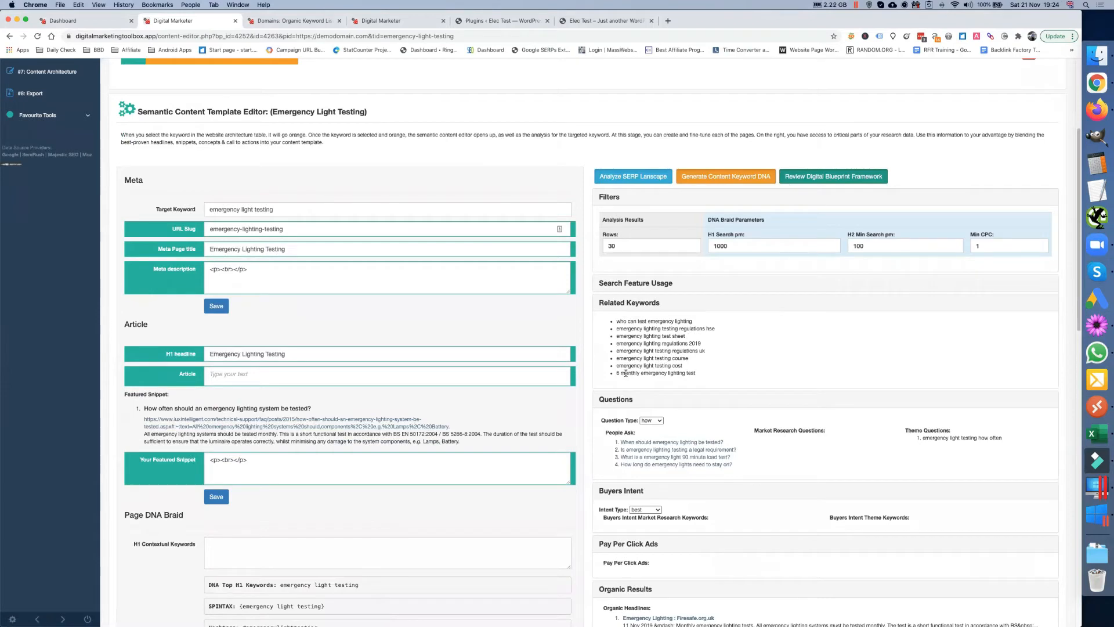
pyautogui.scroll(-3, 625, 373)
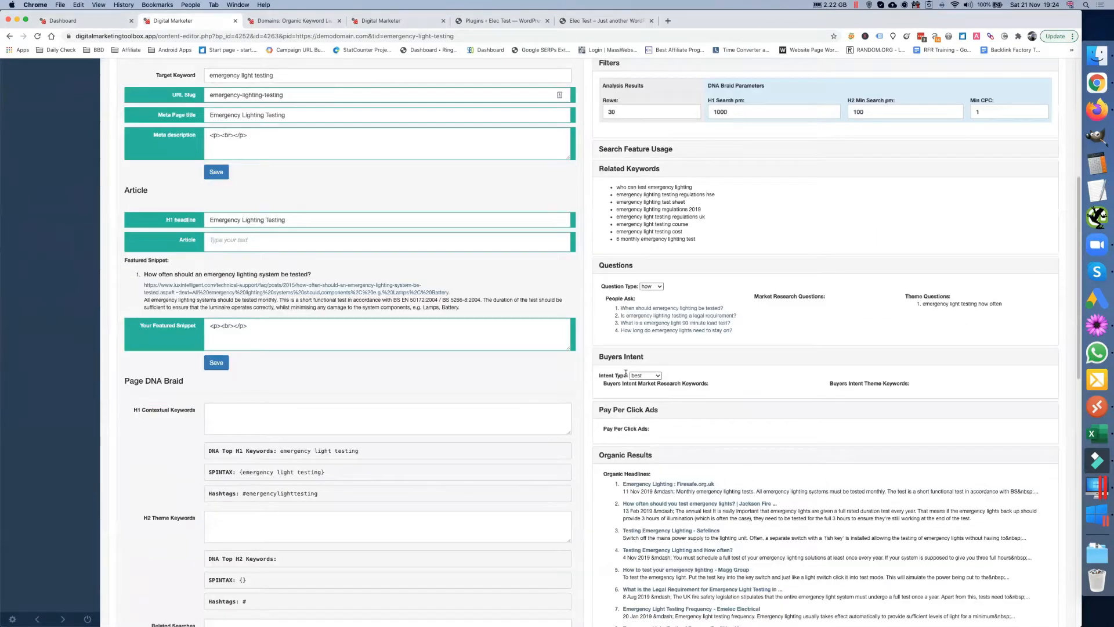
pyautogui.scroll(-1, 667, 418)
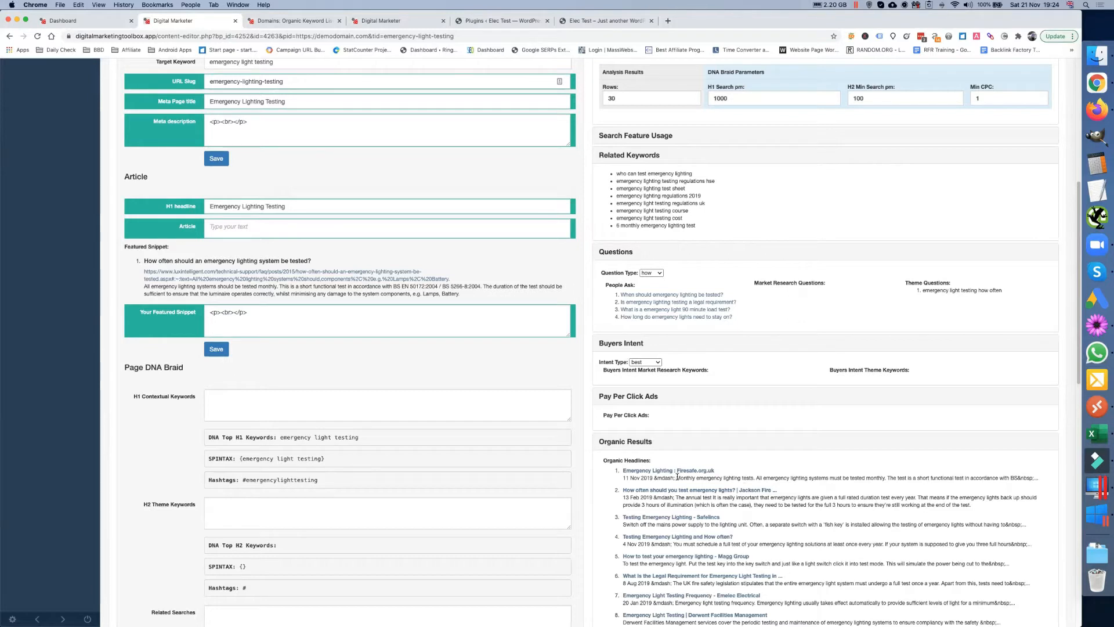
pyautogui.moveTo(676, 477); pyautogui.dragTo(876, 475)
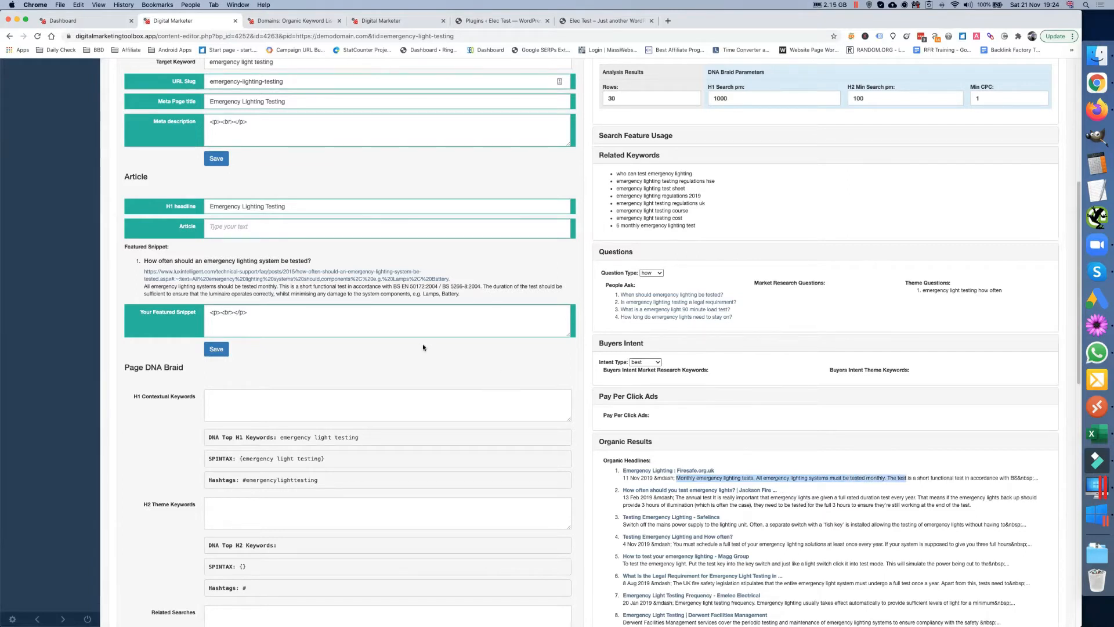
pyautogui.tripleClick(250, 121)
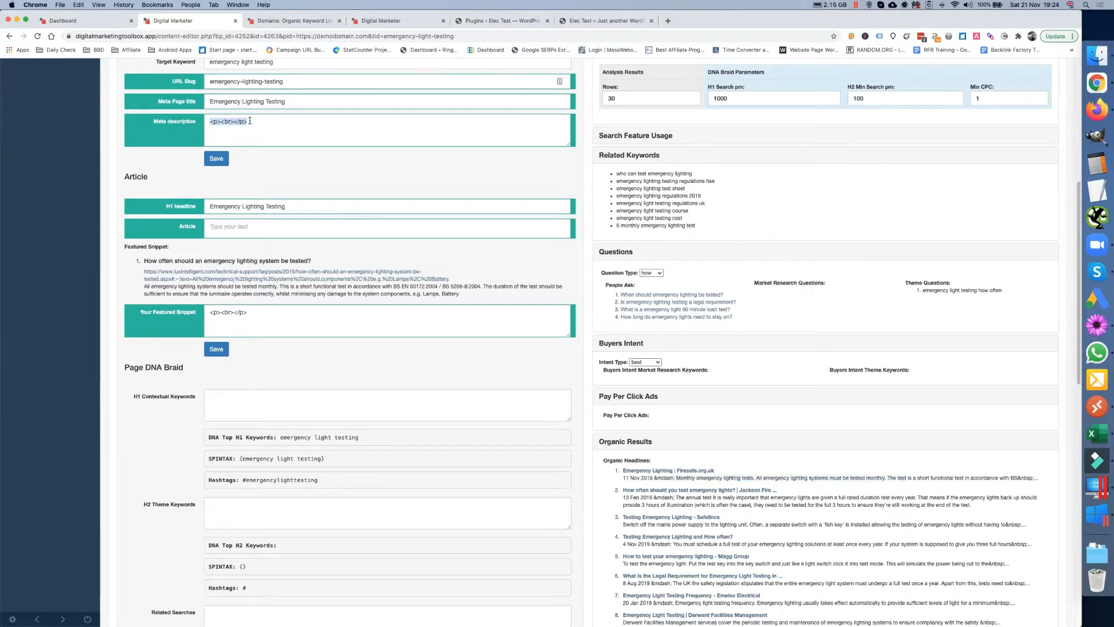
pyautogui.write('Monthly emergency lighting tests. All emergency lighting systems must be tested monthly. The test')
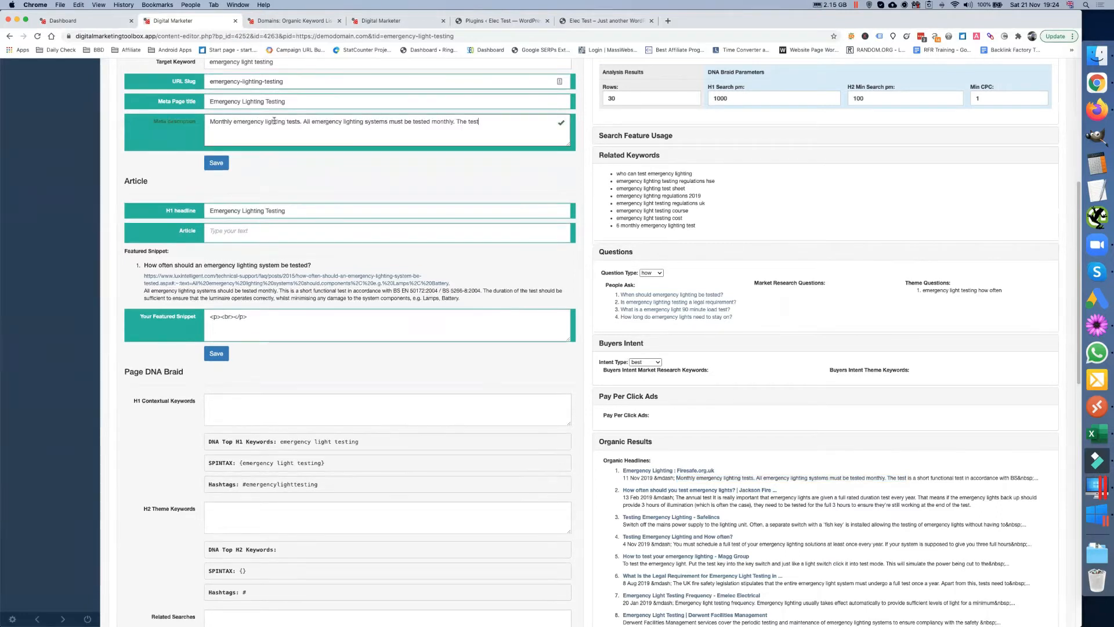
# Insert "[xfield_phone-number]" after "Monthly emergency lighting tests" and replace the meta description's trailing "The test" with "in accordance with B"
pyautogui.click(298, 122)
pyautogui.write('.')
pyautogui.write('xfield')
pyautogui.write('_phone')
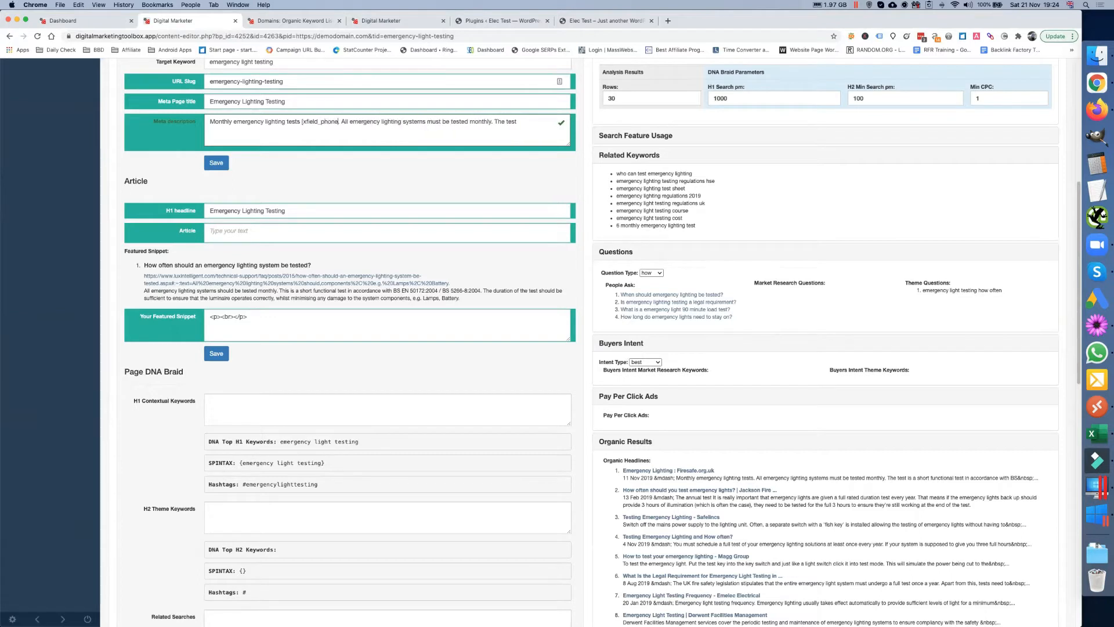
pyautogui.write('-number')
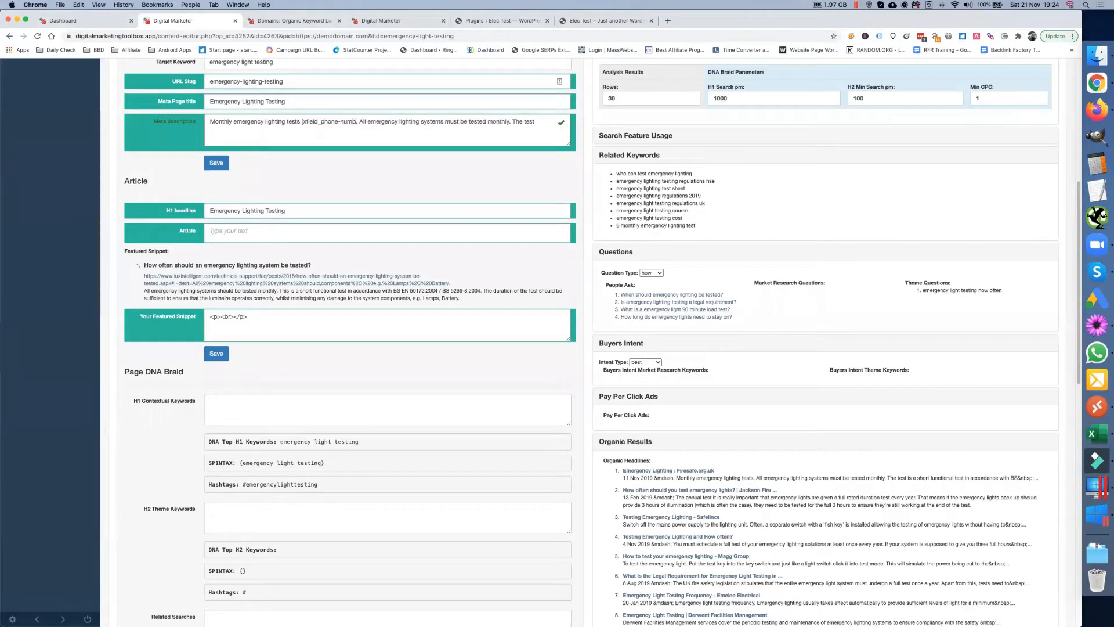
pyautogui.write(']')
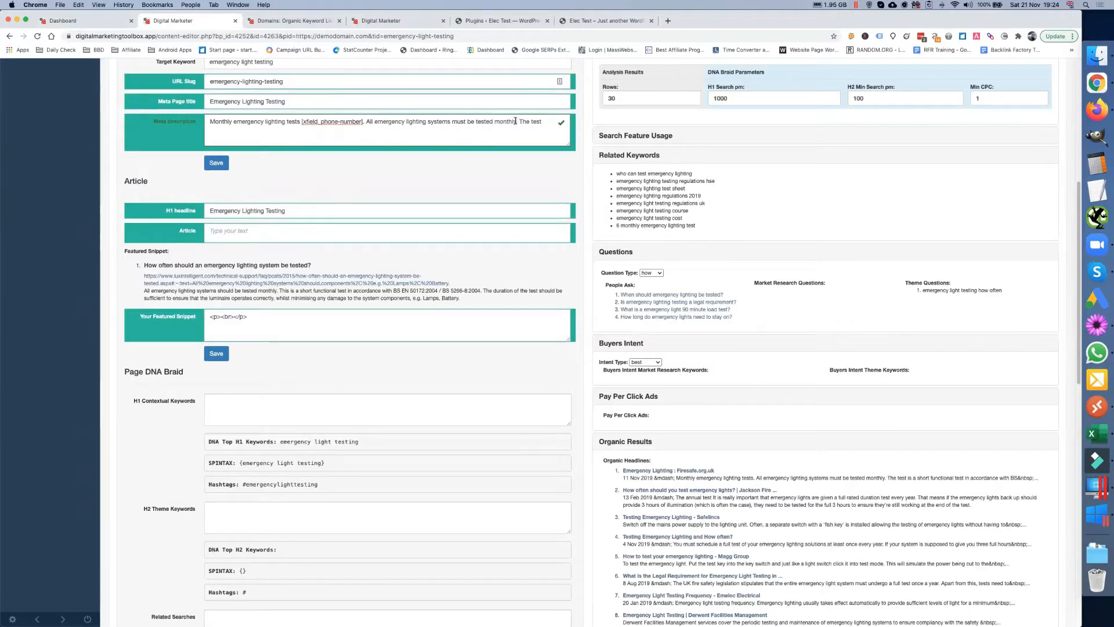
pyautogui.moveTo(517, 121); pyautogui.dragTo(542, 122)
pyautogui.write('in accordance with B')
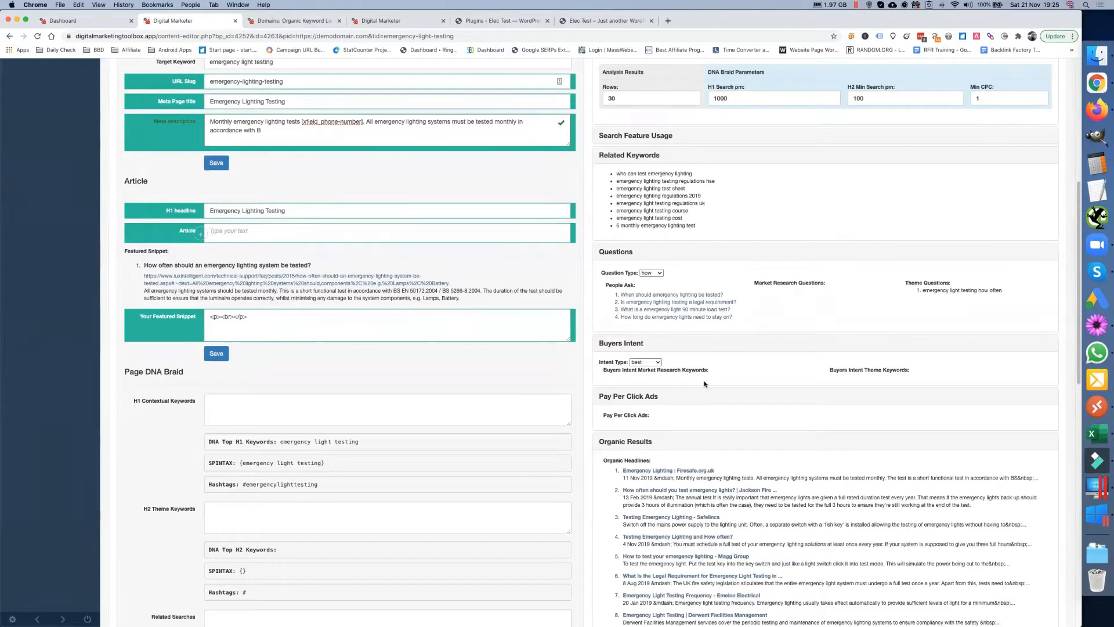
# Copy the related keywords "who can test emergency lighting" and "emergency lighting testing regulations hse" into the article
pyautogui.scroll(3, 706, 382)
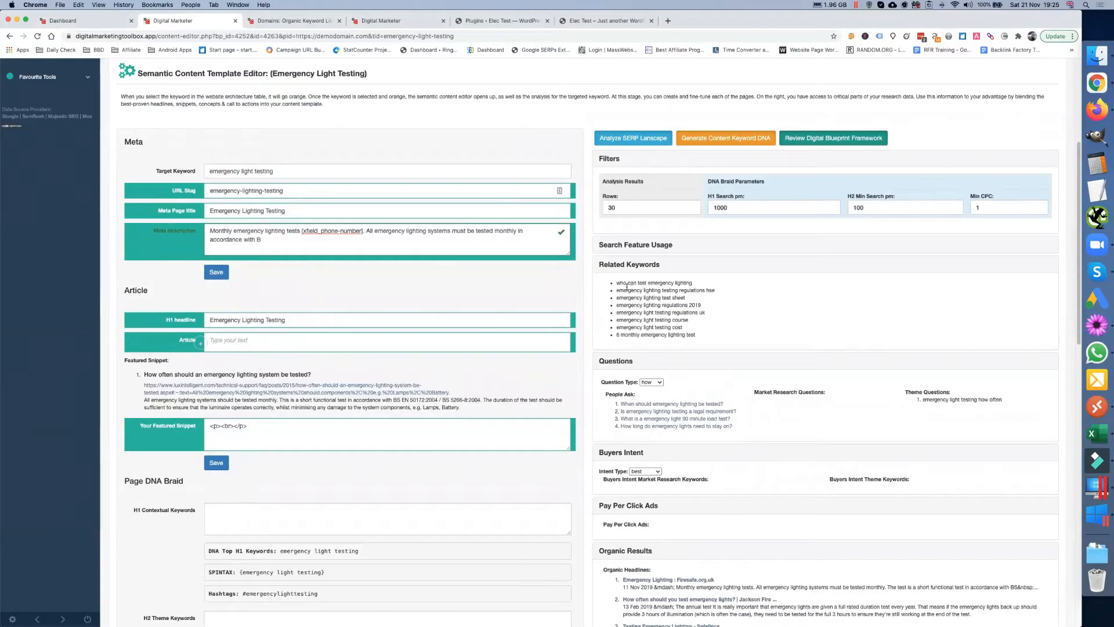
pyautogui.moveTo(616, 283); pyautogui.dragTo(718, 294)
pyautogui.press('super+c')
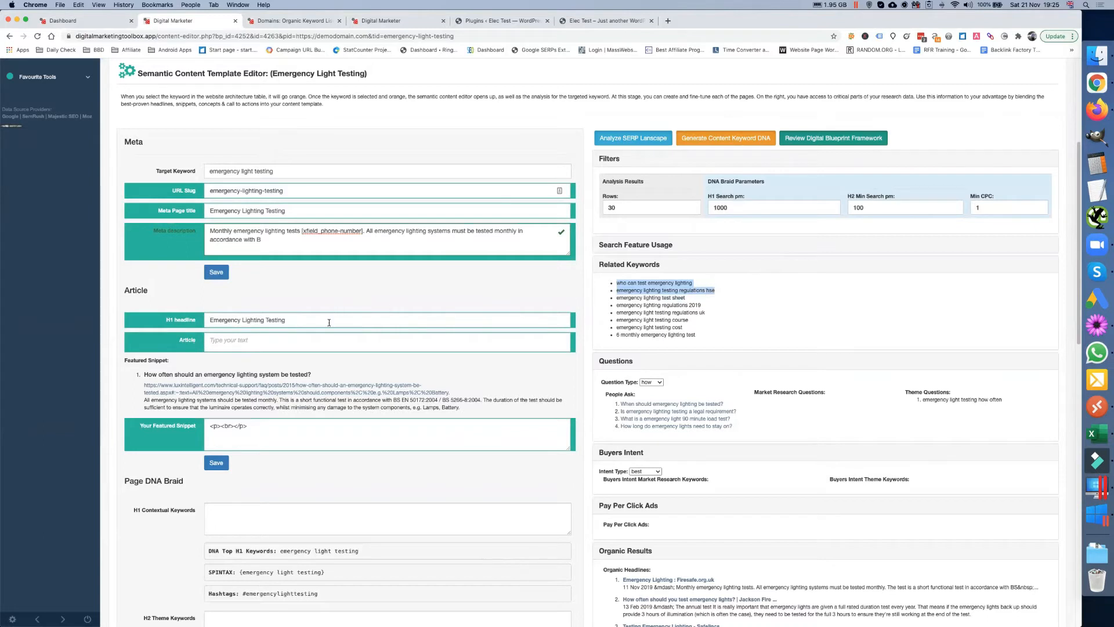
pyautogui.click(277, 342)
pyautogui.press('super+v')
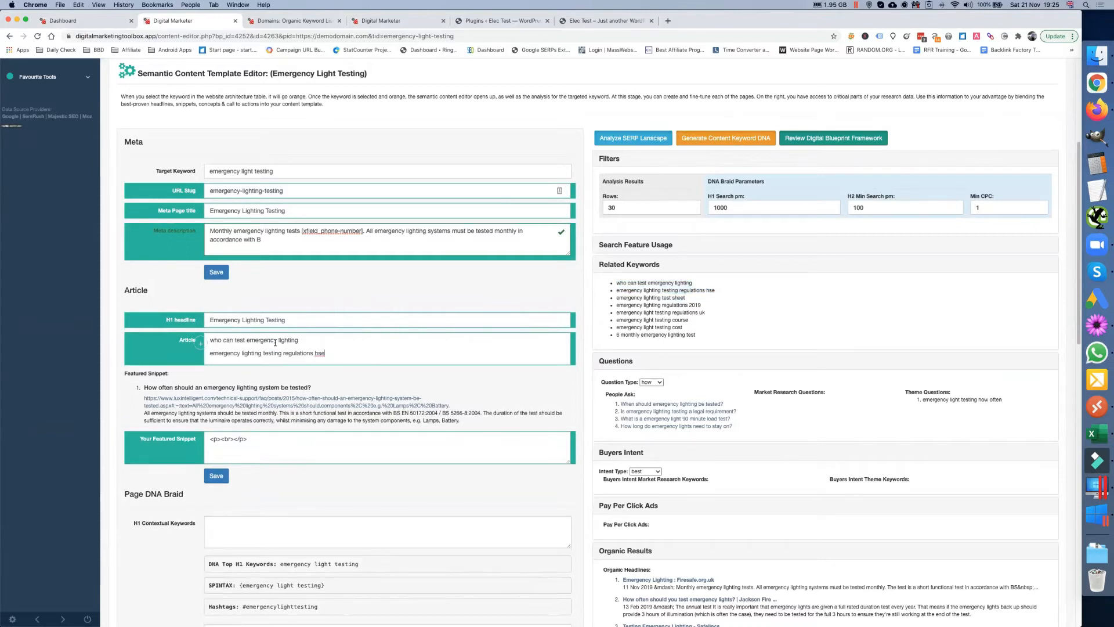
# Add a bold "Keywords" heading above the two keyword lines in the article
pyautogui.press('Return')
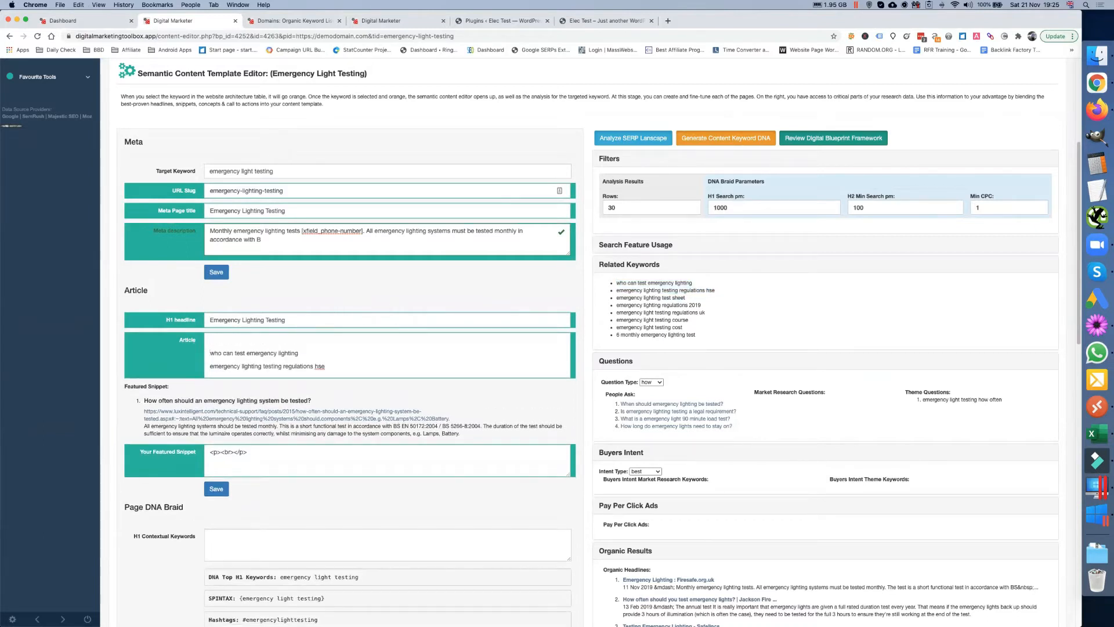
pyautogui.write('Keywords')
pyautogui.doubleClick(215, 342)
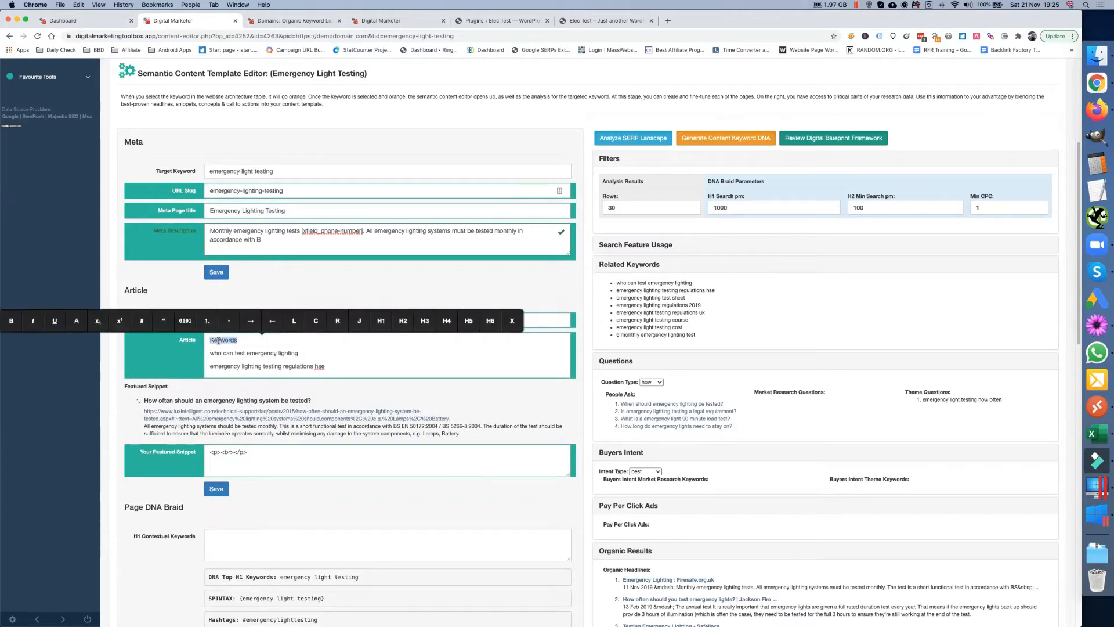
pyautogui.press('super+b')
pyautogui.click(343, 362)
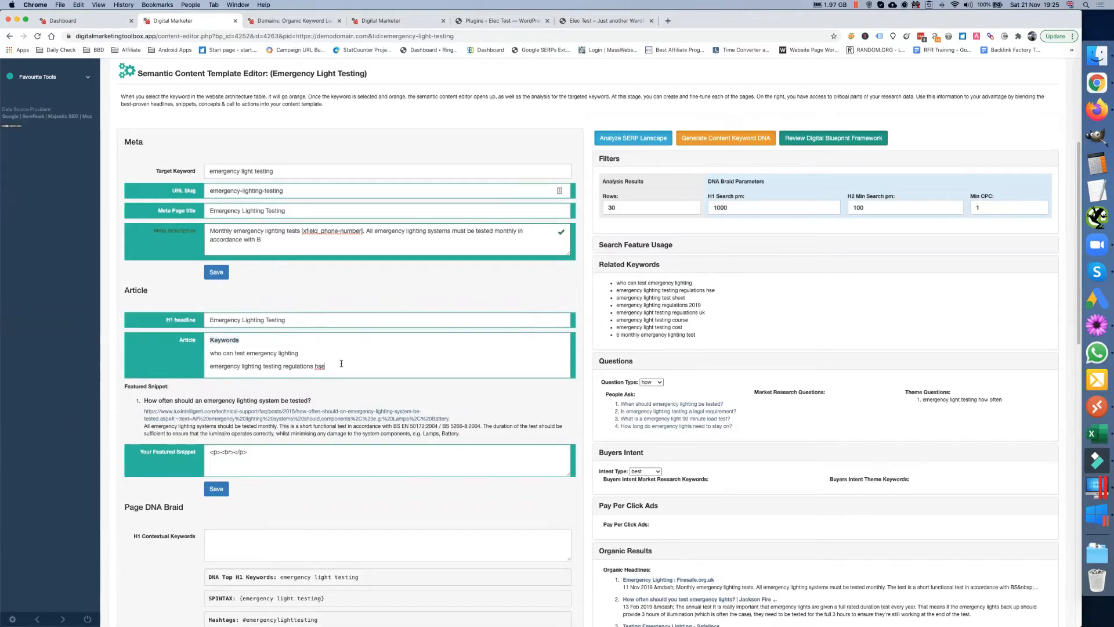
# Append the related keywords "emergency light testing cost" and "6 monthly emergency lighting test" to the article's keyword list
pyautogui.press('Return')
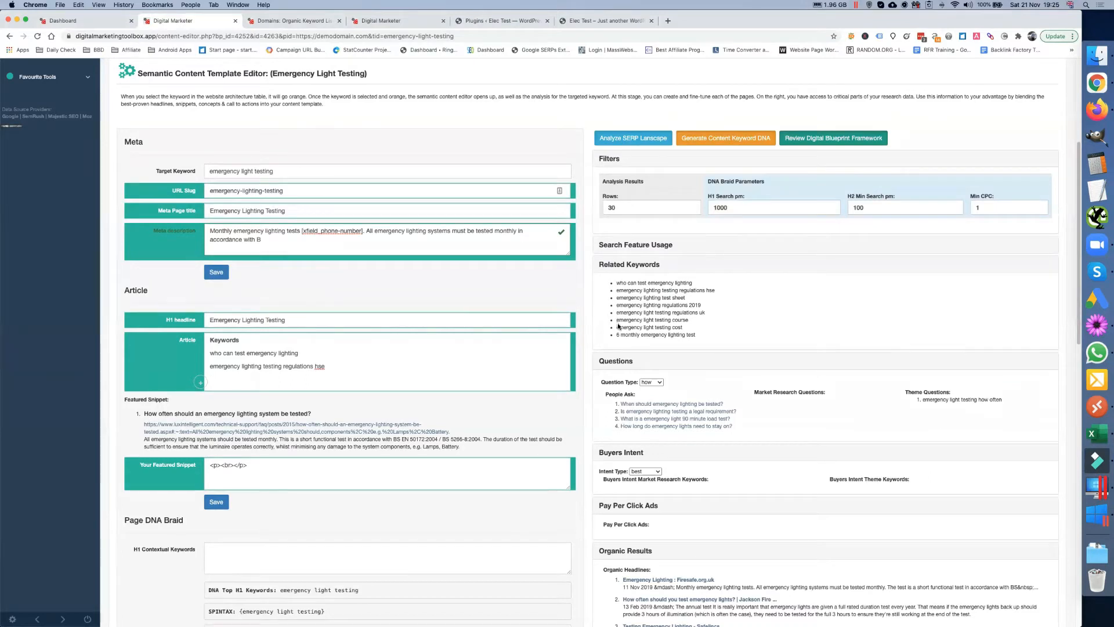
pyautogui.moveTo(617, 326); pyautogui.dragTo(698, 337)
pyautogui.press('super+c')
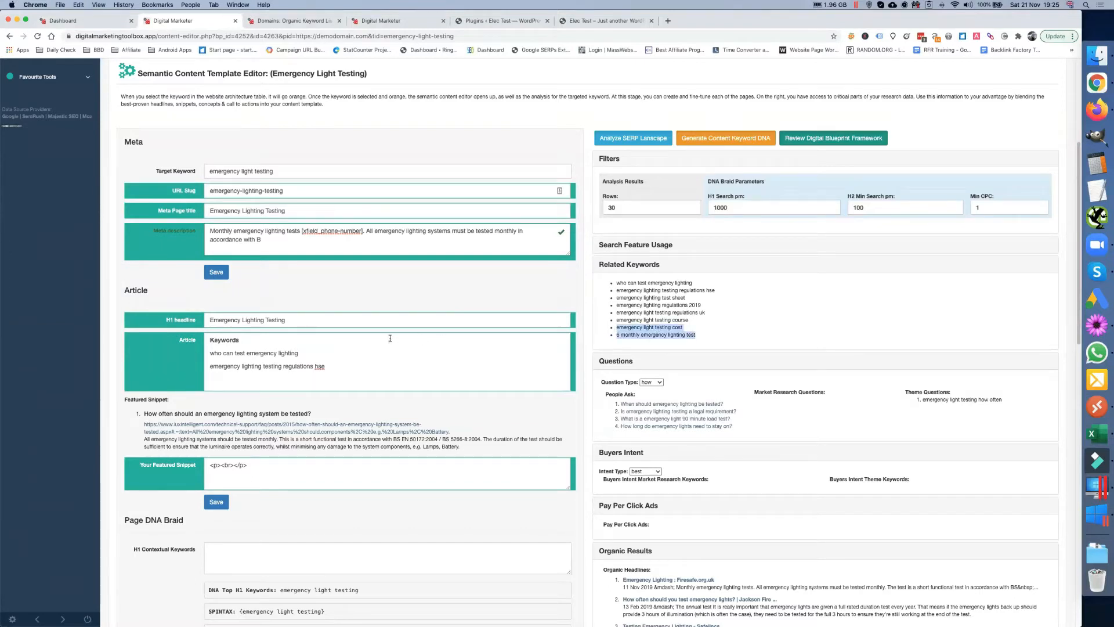
pyautogui.click(356, 360)
pyautogui.press('super+v')
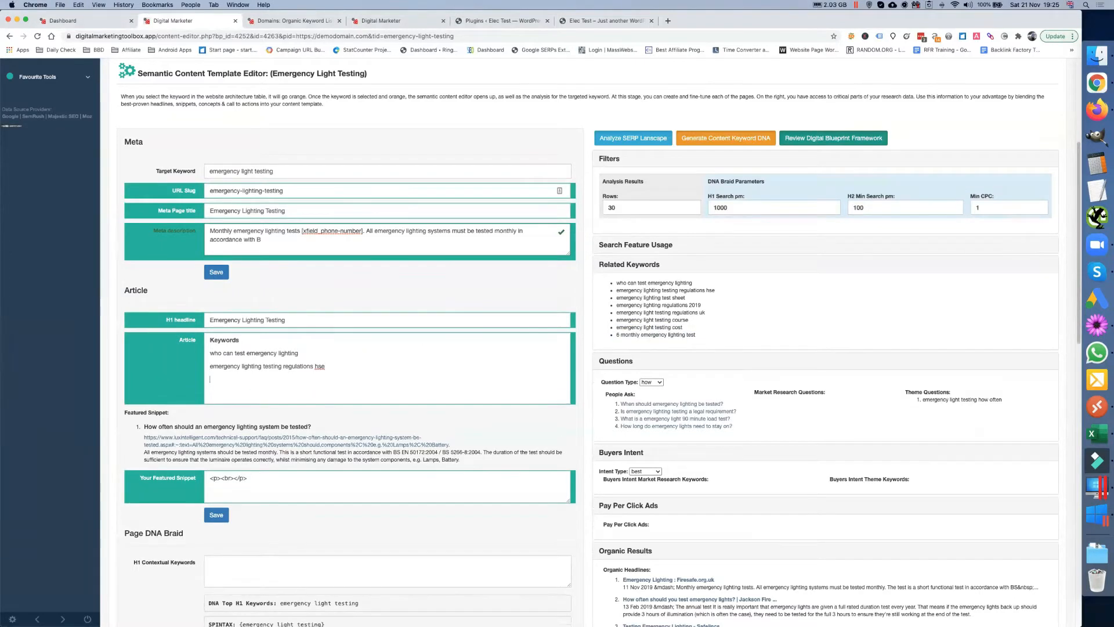
# Add a bold "Questions" heading below the article's keywords and copy the theme question "emergency light testing how often" beneath it
pyautogui.scroll(-3, 507, 360)
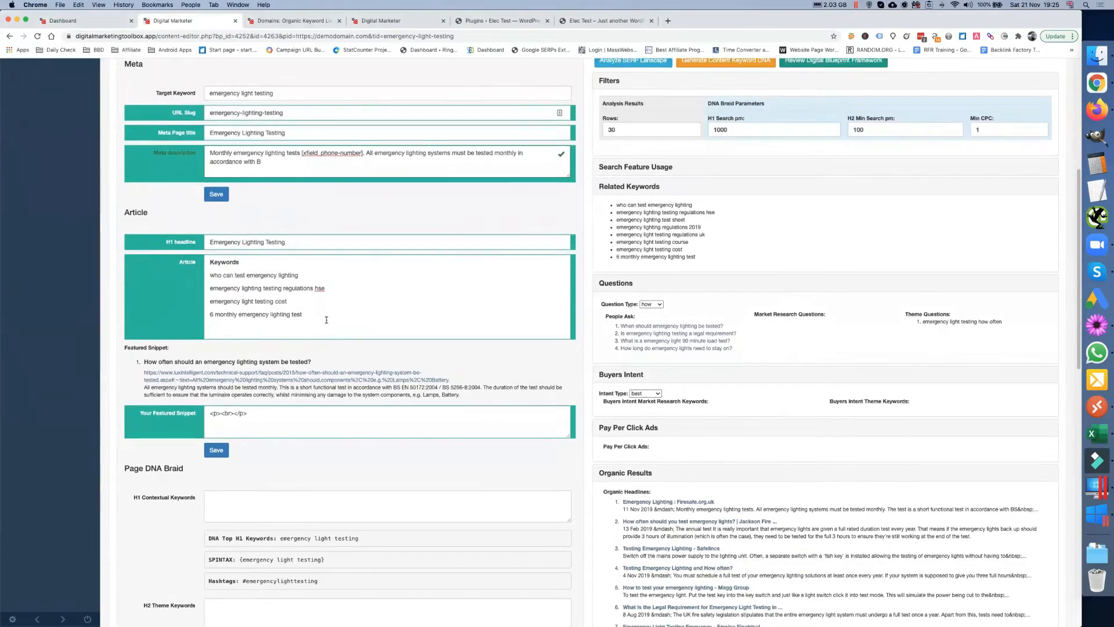
pyautogui.press('Return')
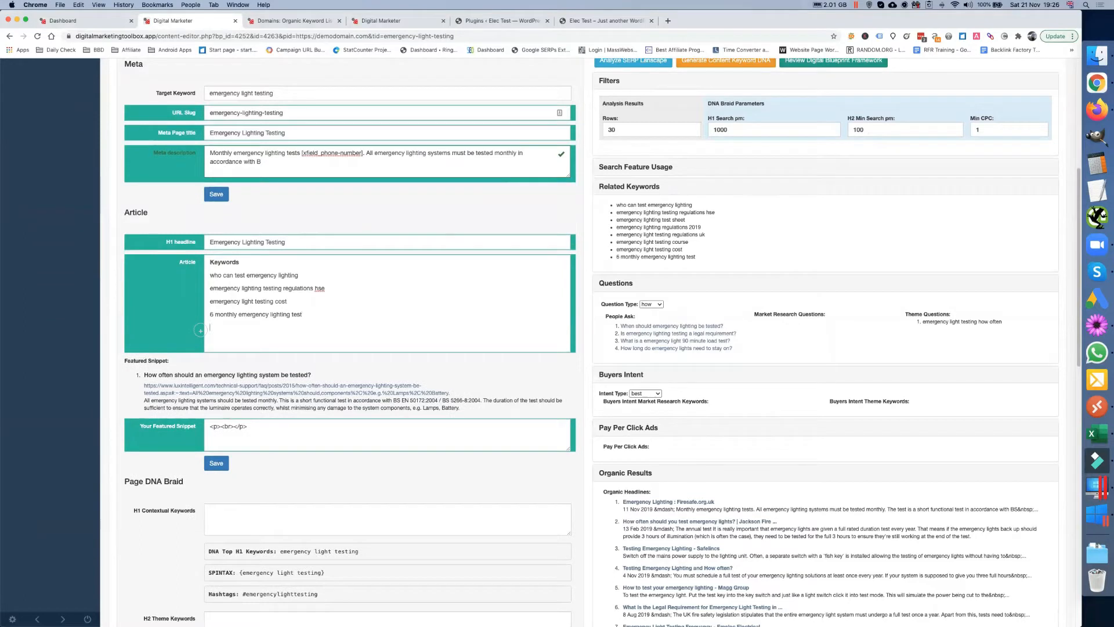
pyautogui.write('Questions')
pyautogui.press('Return')
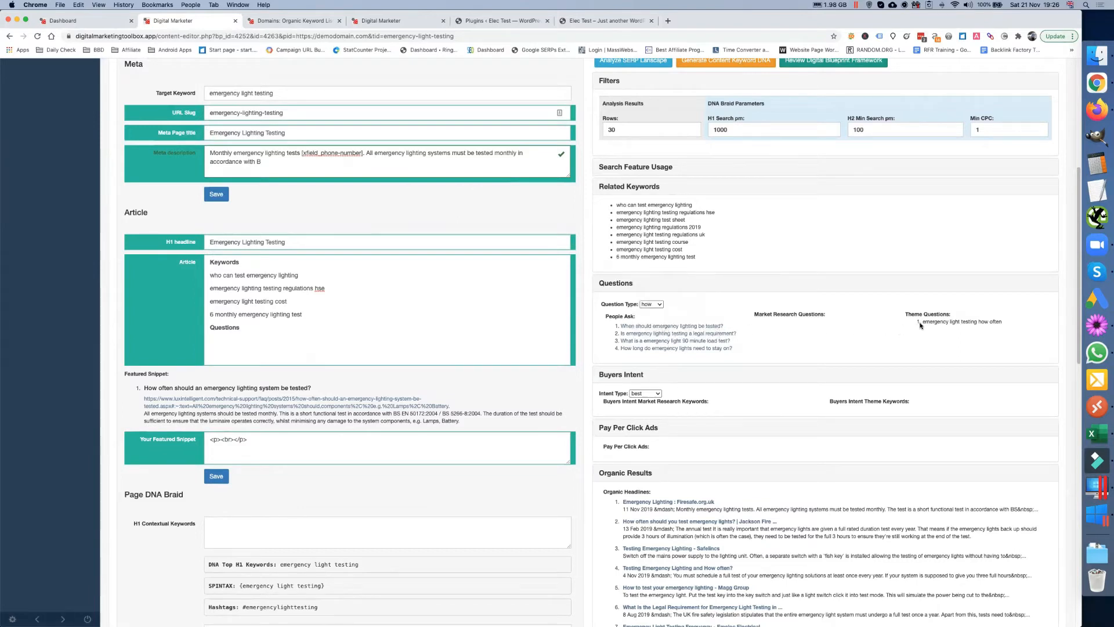
pyautogui.moveTo(923, 321)
pyautogui.moveTo(923, 321); pyautogui.dragTo(1002, 323)
pyautogui.press('super+c')
pyautogui.click(232, 335)
pyautogui.press('super+v')
pyautogui.moveTo(647, 328)
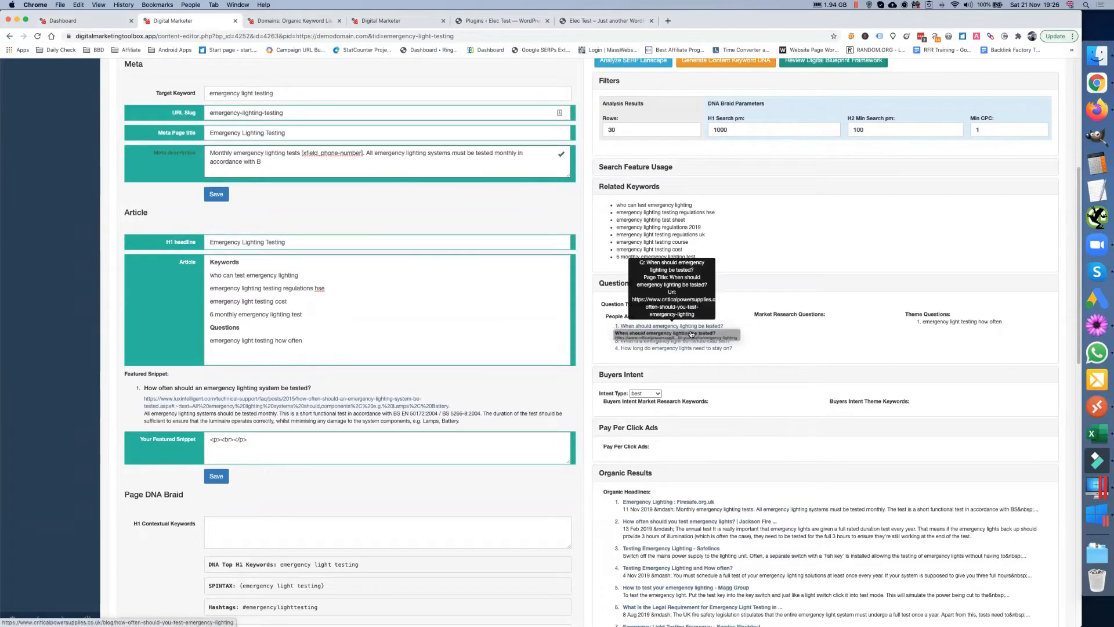
pyautogui.moveTo(738, 349)
pyautogui.moveTo(738, 349); pyautogui.dragTo(624, 323)
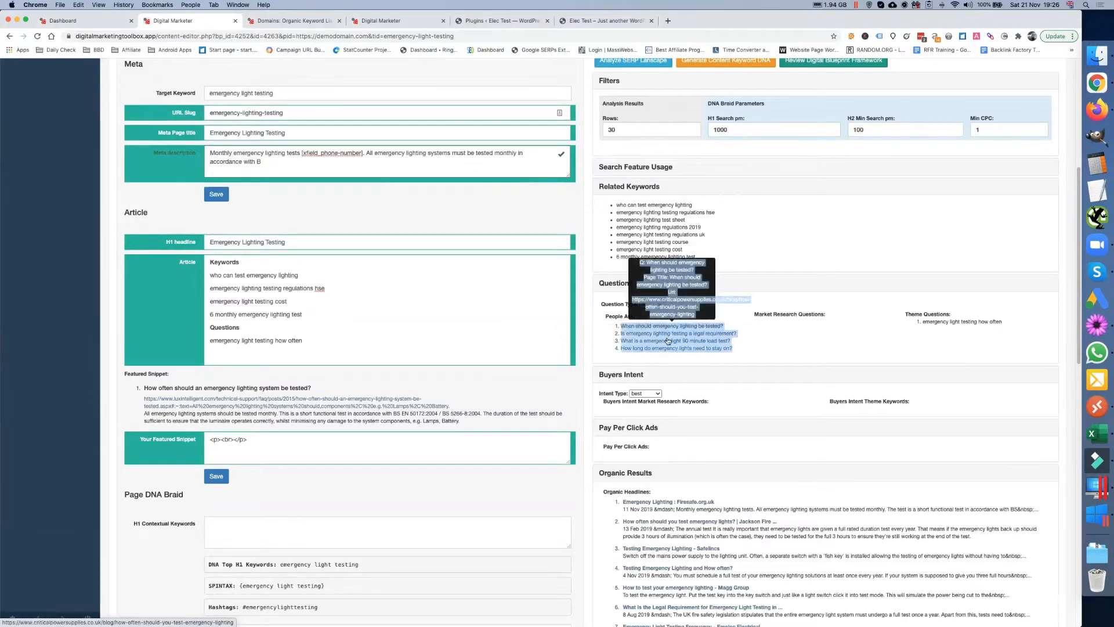
pyautogui.click(801, 351)
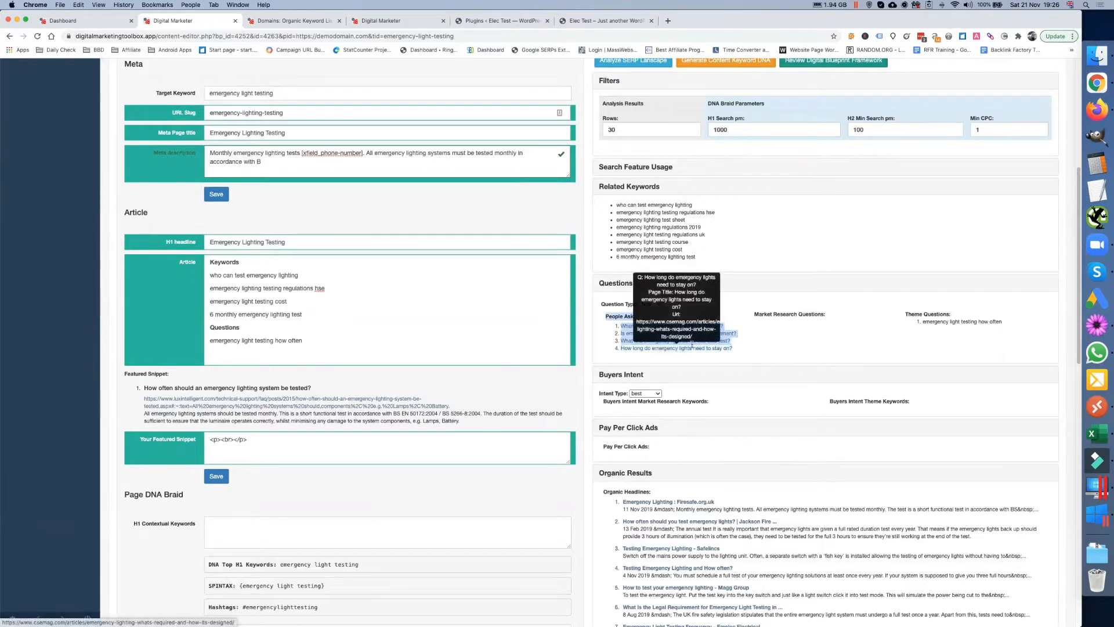
pyautogui.click(621, 326)
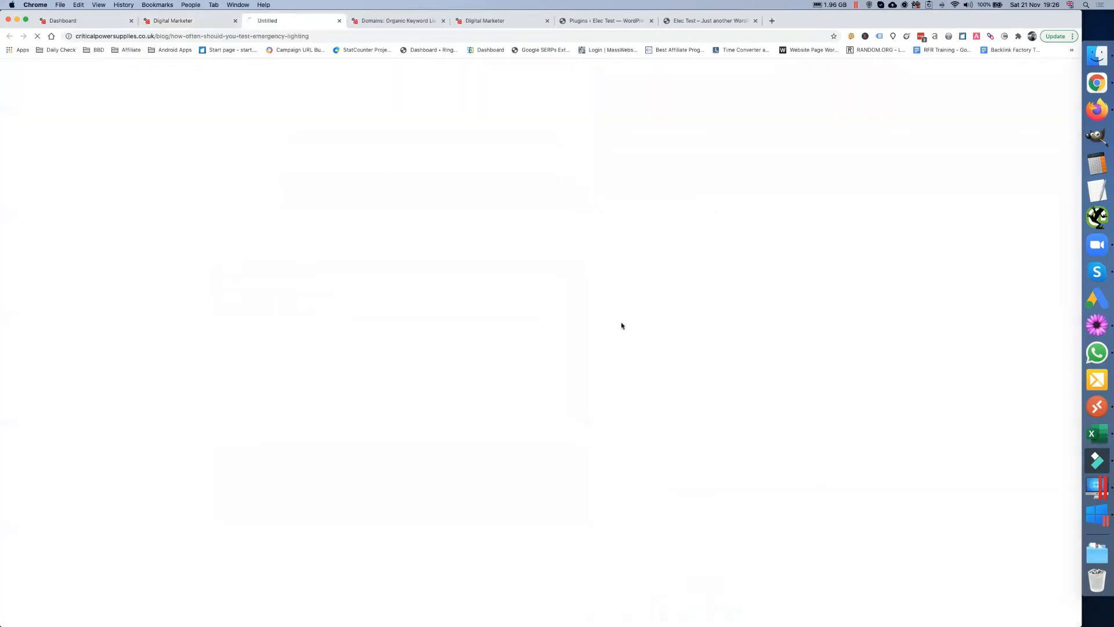
pyautogui.click(340, 21)
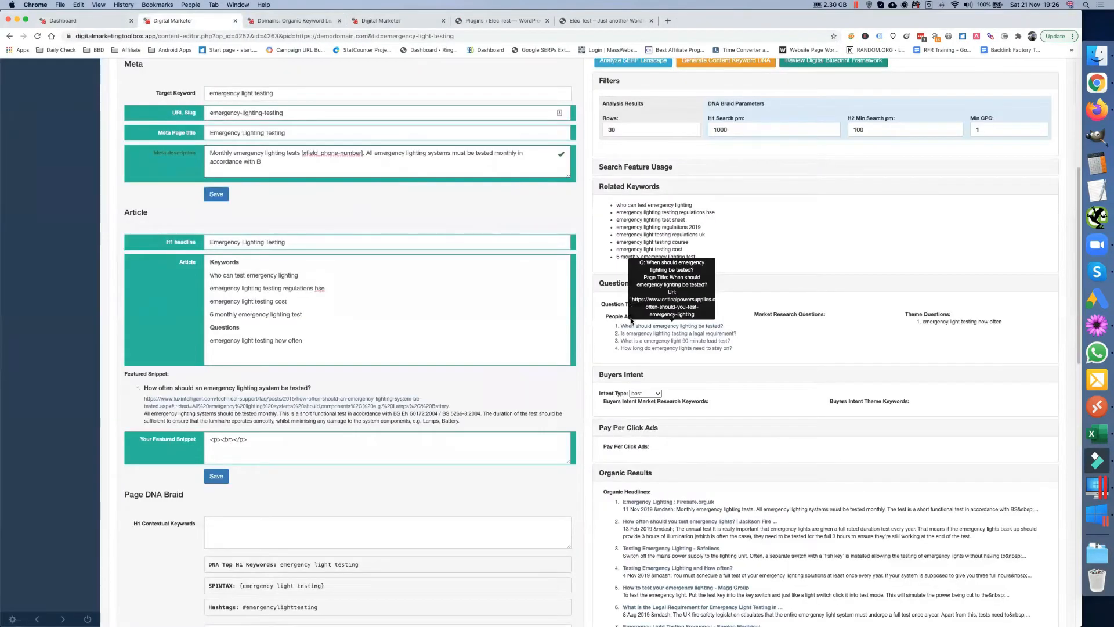
# Copy the four People Ask questions beneath the article's existing question and correct "a emergency light" to "an emergency light"
pyautogui.moveTo(619, 327); pyautogui.dragTo(730, 349)
pyautogui.press('super+c')
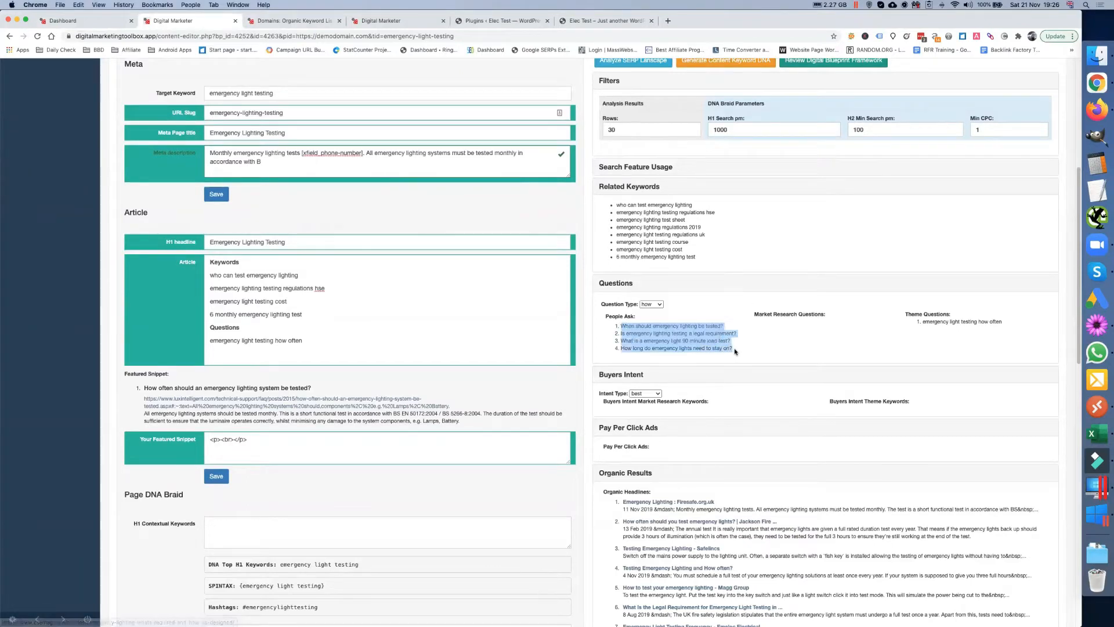
pyautogui.click(320, 351)
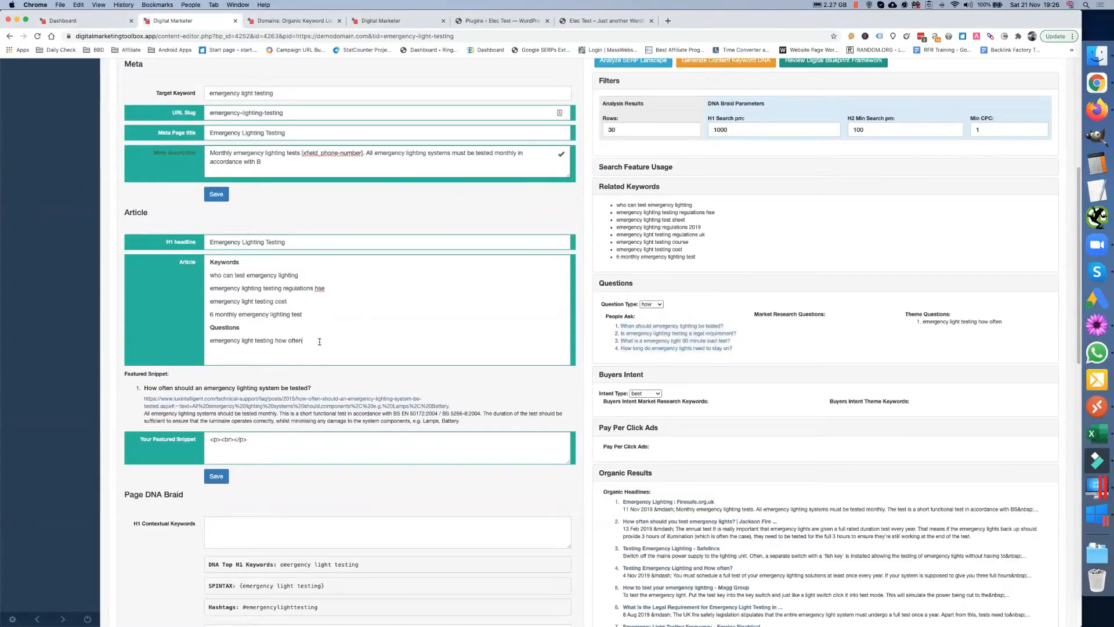
pyautogui.press('super+v')
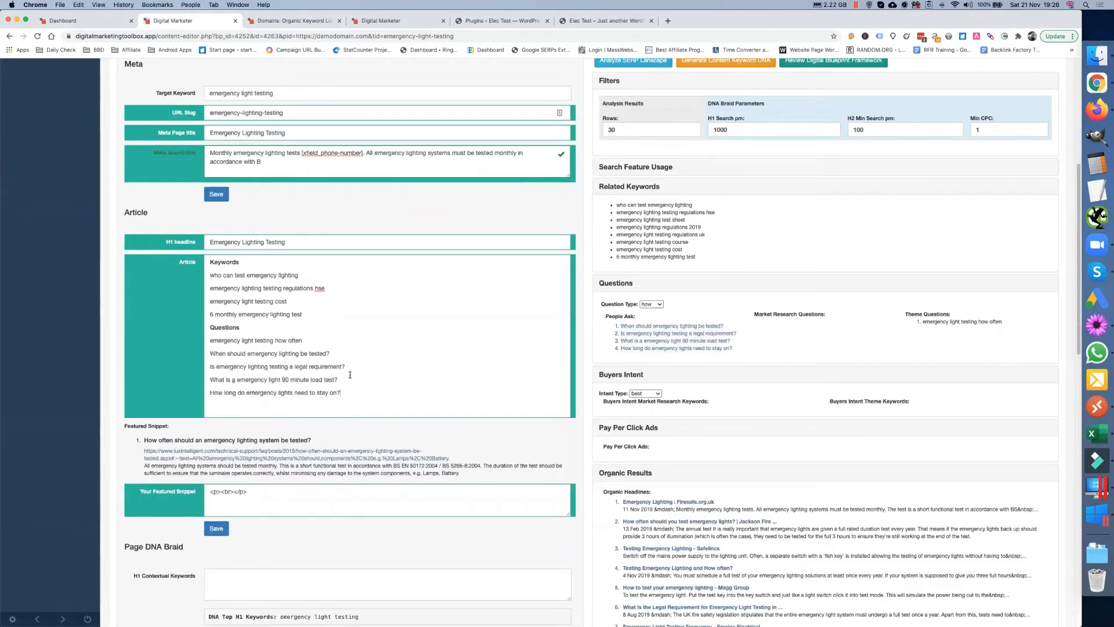
pyautogui.click(235, 379)
pyautogui.write('n')
# Check the suggested questions for the question types what, when, where, which, why and who
pyautogui.click(651, 304)
pyautogui.click(655, 315)
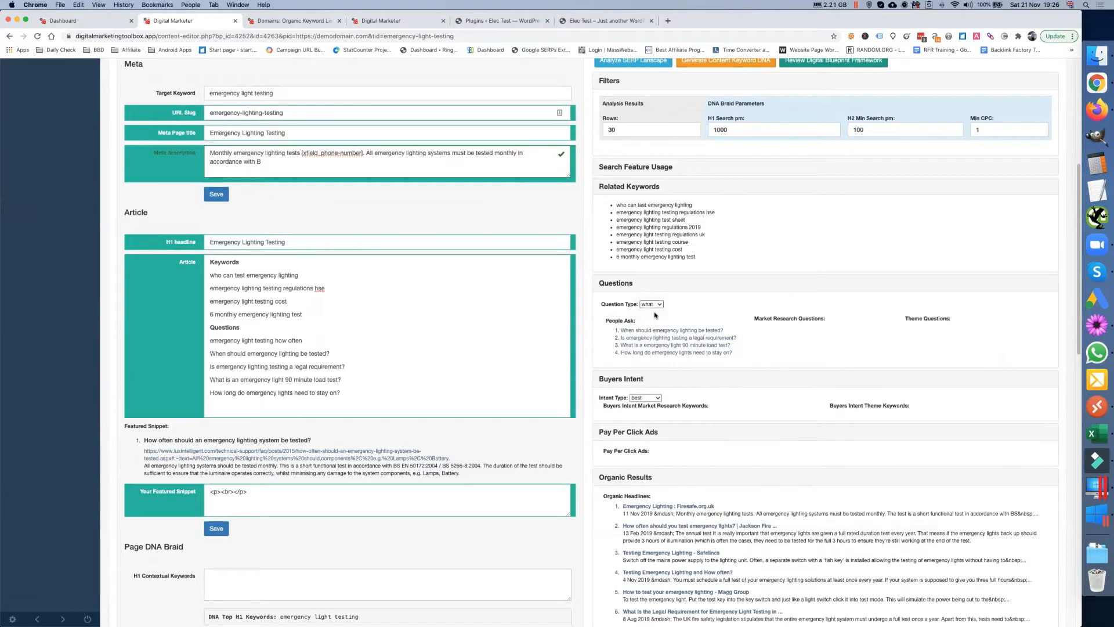
pyautogui.click(652, 303)
pyautogui.click(653, 308)
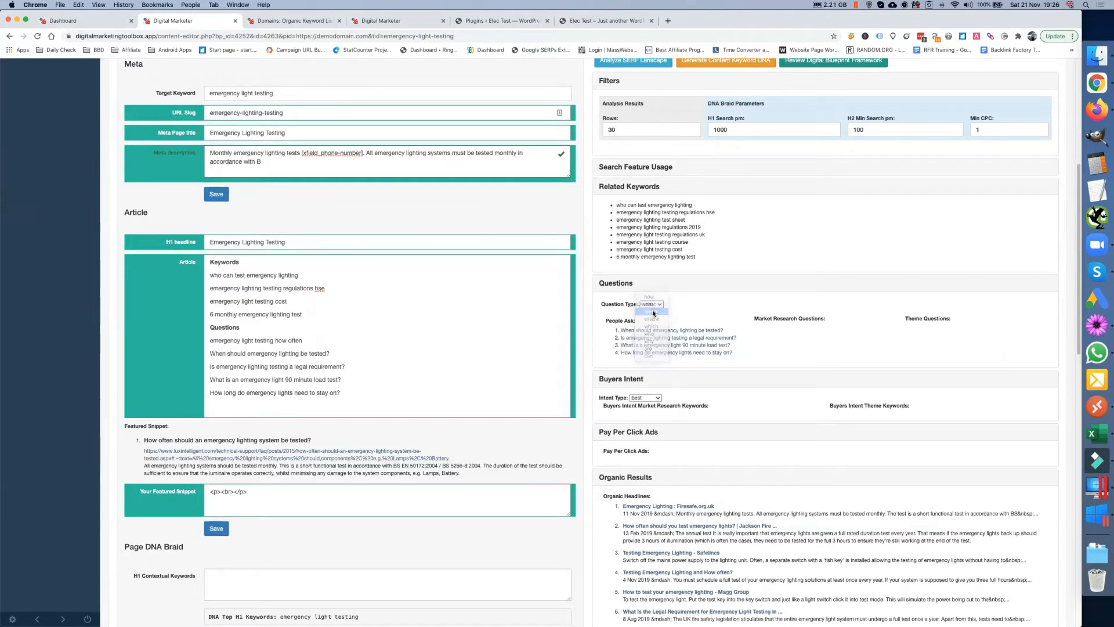
pyautogui.click(652, 304)
pyautogui.click(653, 312)
pyautogui.click(653, 306)
pyautogui.click(653, 315)
pyautogui.click(652, 304)
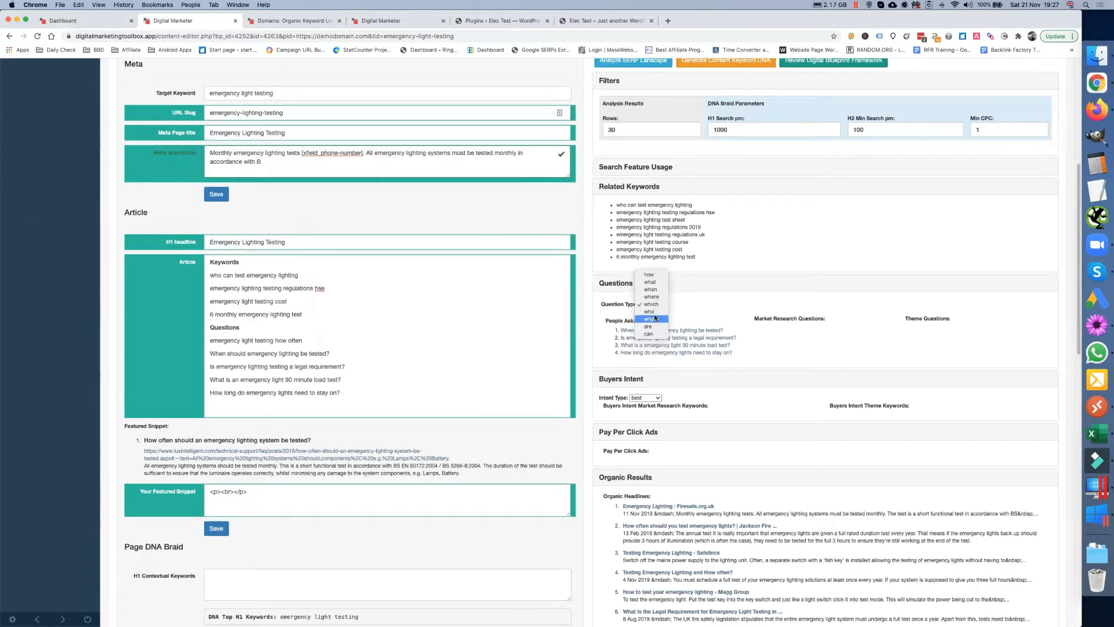
pyautogui.click(654, 317)
pyautogui.click(653, 304)
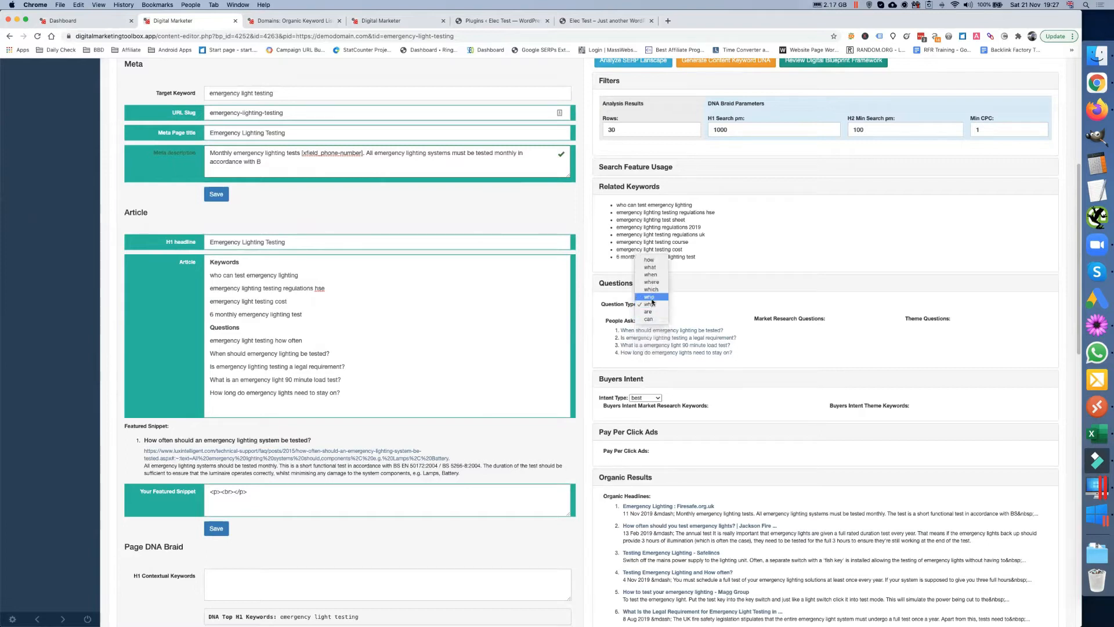
pyautogui.click(652, 302)
pyautogui.click(652, 303)
pyautogui.click(653, 311)
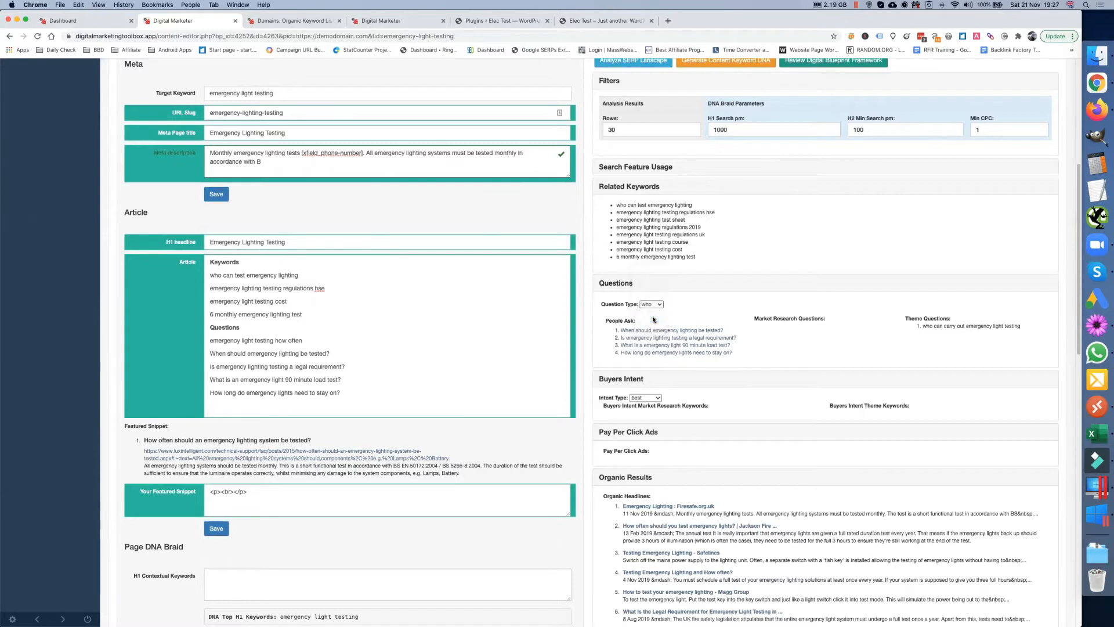
# Set the question type to can and add the theme question "who can carry out emergency light testing" to the end of the article's questions
pyautogui.click(652, 304)
pyautogui.click(651, 320)
pyautogui.moveTo(1030, 329)
pyautogui.moveTo(1030, 330); pyautogui.dragTo(924, 326)
pyautogui.hotkey('ctrl', 'c')
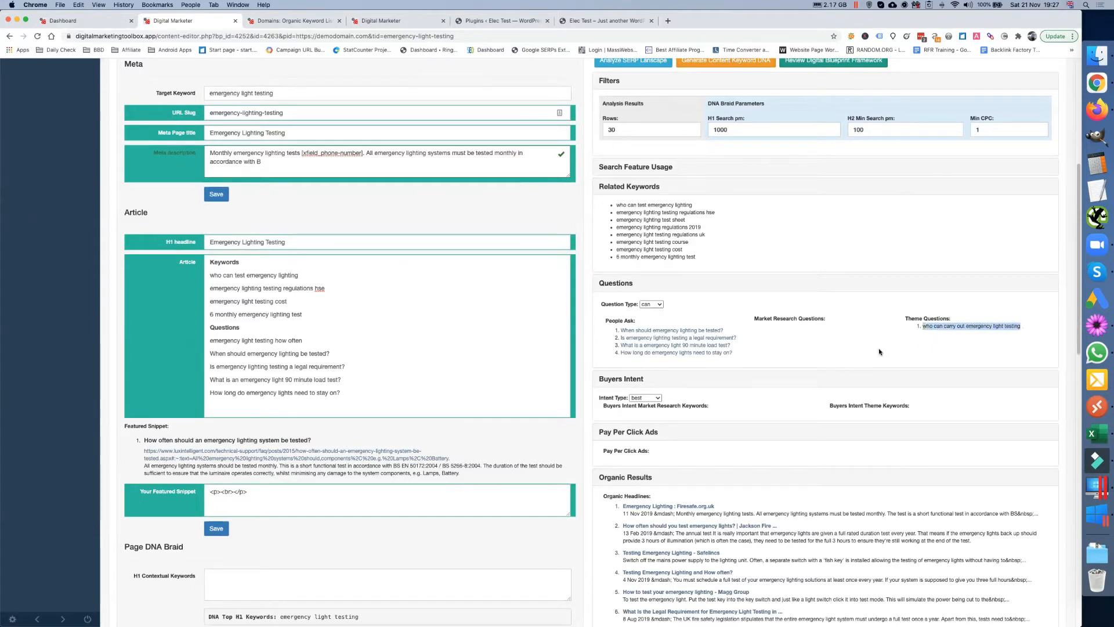
pyautogui.click(366, 389)
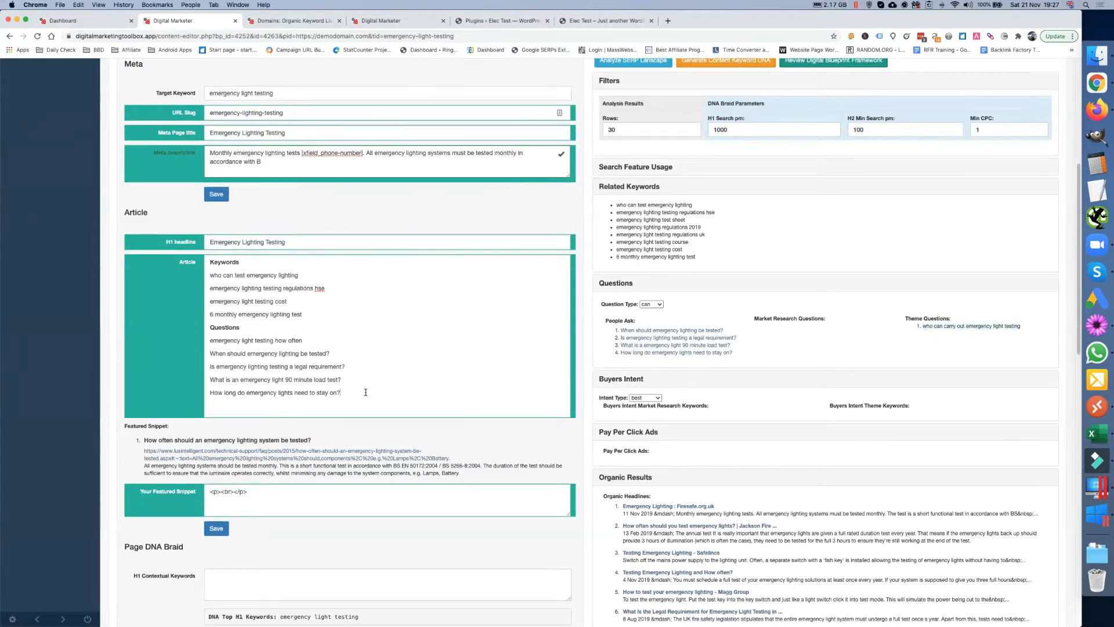
pyautogui.press('Return')
pyautogui.hotkey('ctrl', 'v')
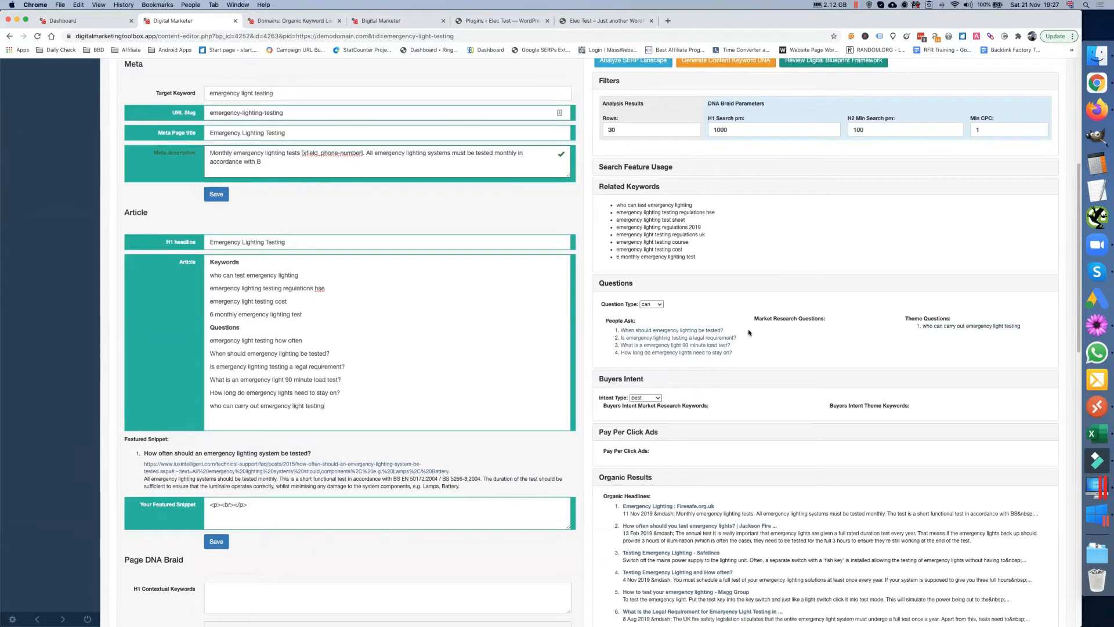
# Collapse the Questions and Related Keywords sections of the research results
pyautogui.click(653, 305)
pyautogui.click(653, 297)
pyautogui.click(620, 285)
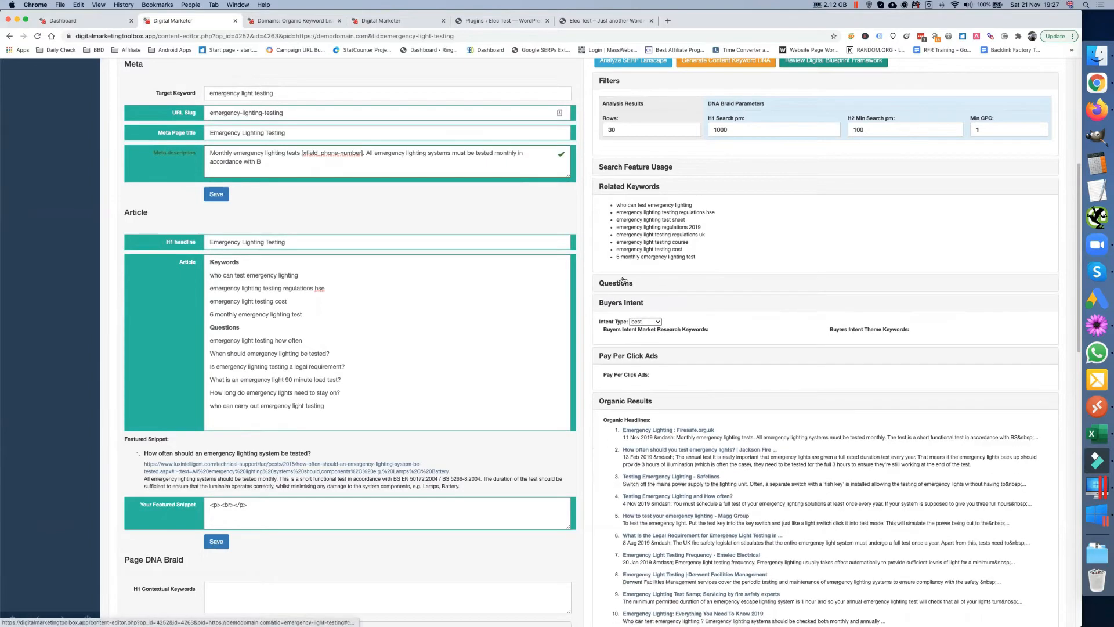
pyautogui.click(629, 187)
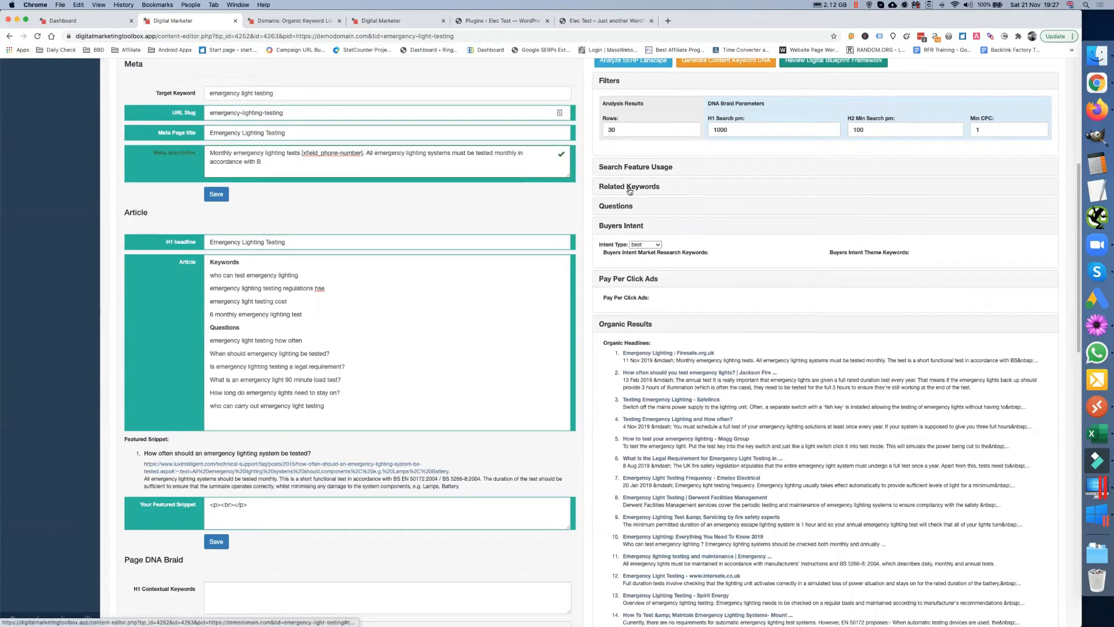
# Check the Buyers Intent market research and theme keywords across the intent types from buy through versus
pyautogui.click(652, 245)
pyautogui.click(648, 247)
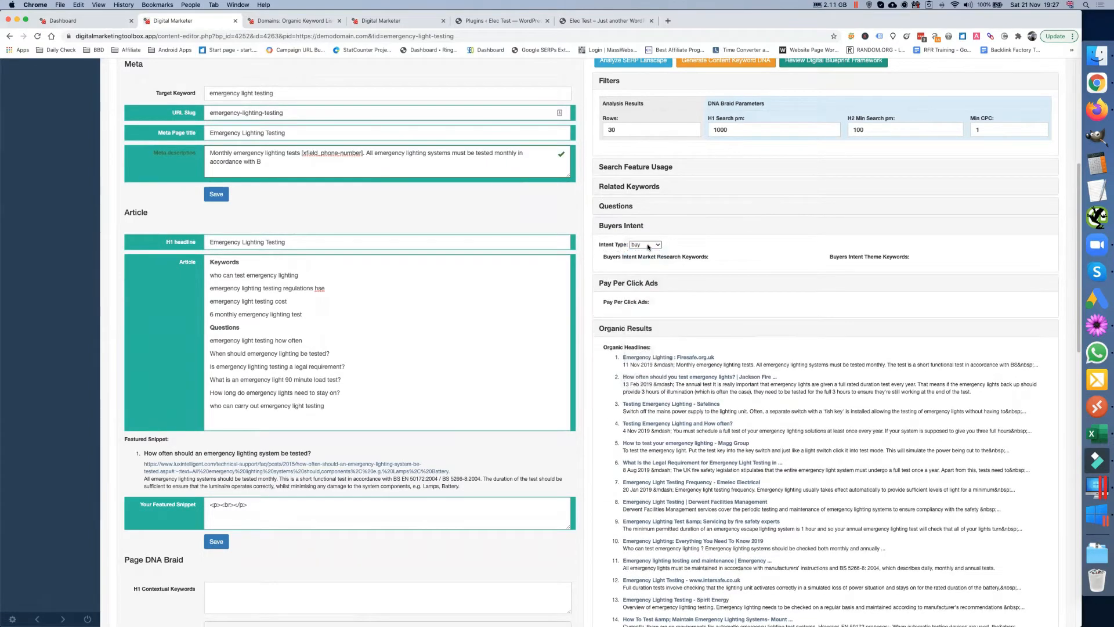
pyautogui.click(648, 246)
pyautogui.click(646, 253)
pyautogui.click(647, 247)
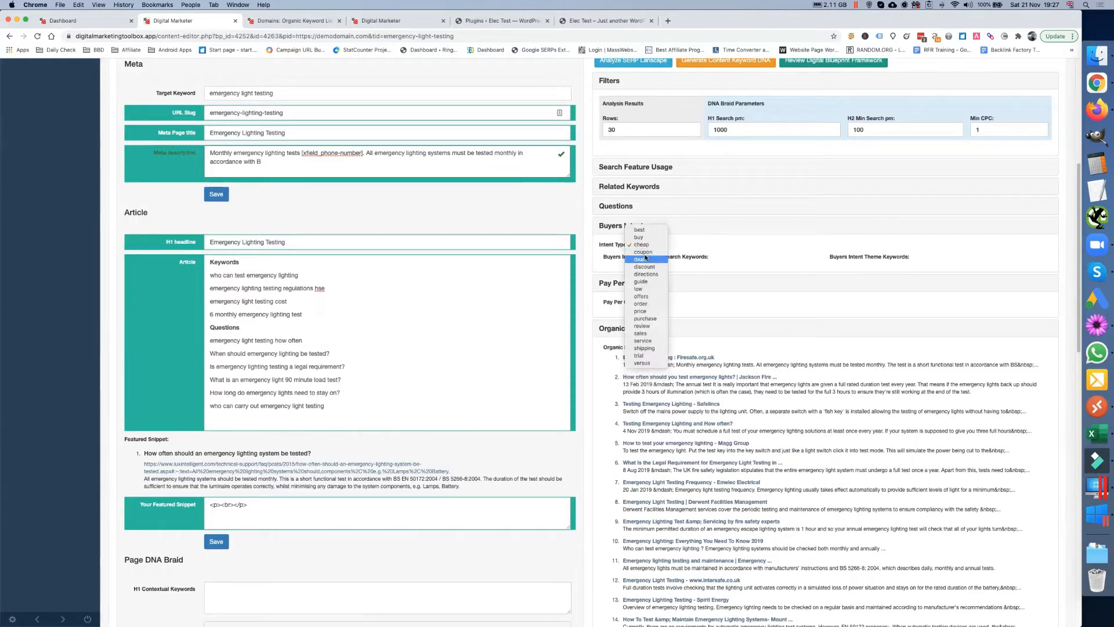
pyautogui.click(646, 257)
pyautogui.click(646, 246)
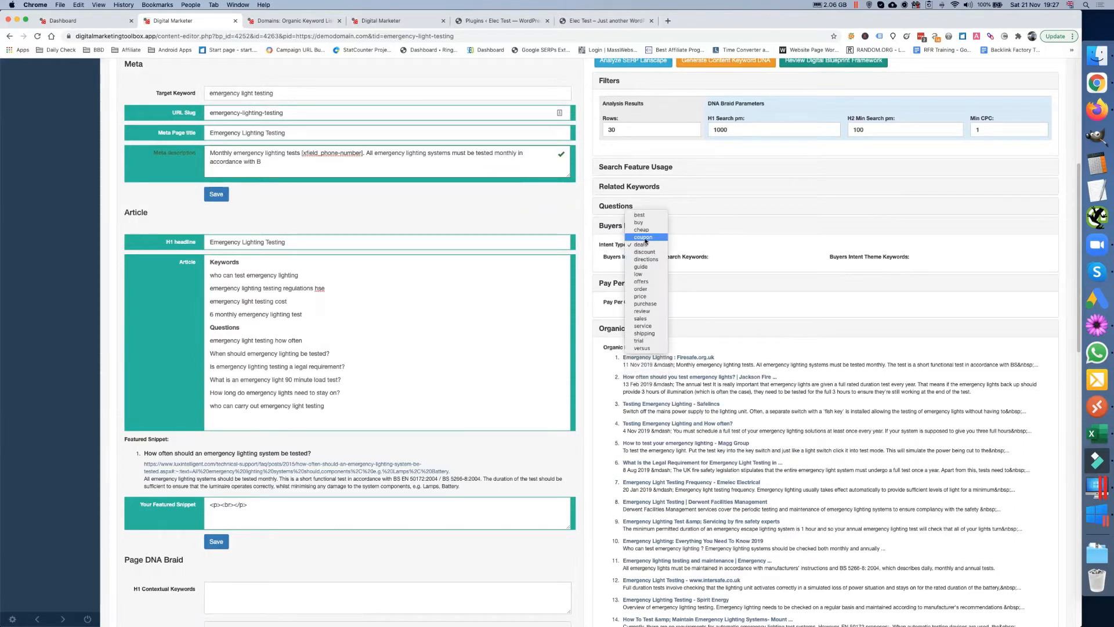
pyautogui.click(645, 239)
pyautogui.click(645, 245)
pyautogui.click(647, 260)
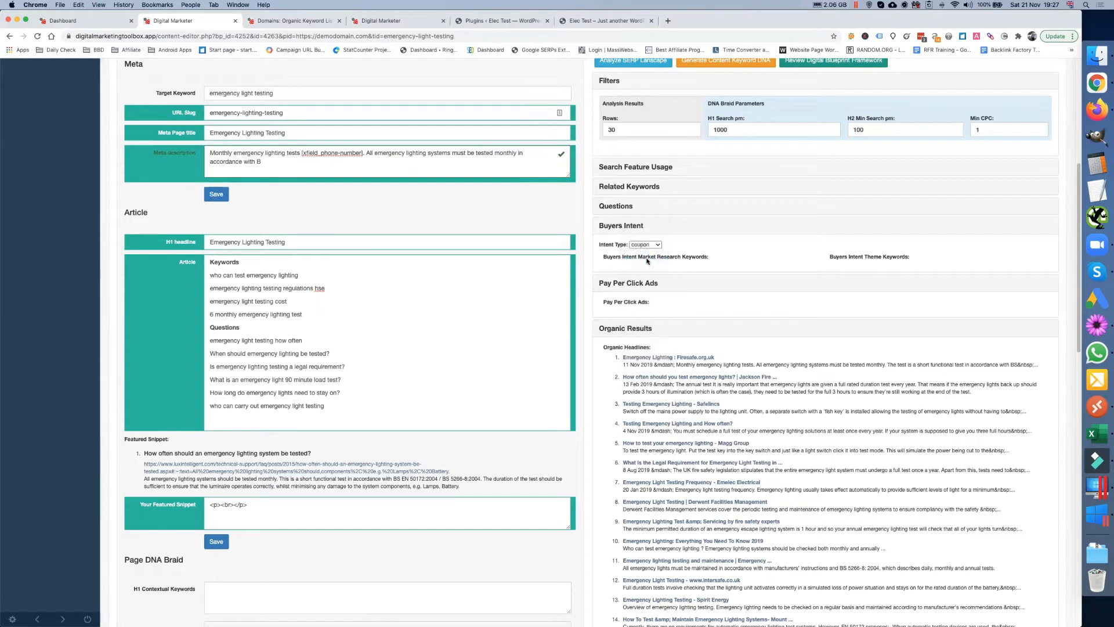
pyautogui.click(648, 245)
pyautogui.click(647, 266)
pyautogui.click(647, 246)
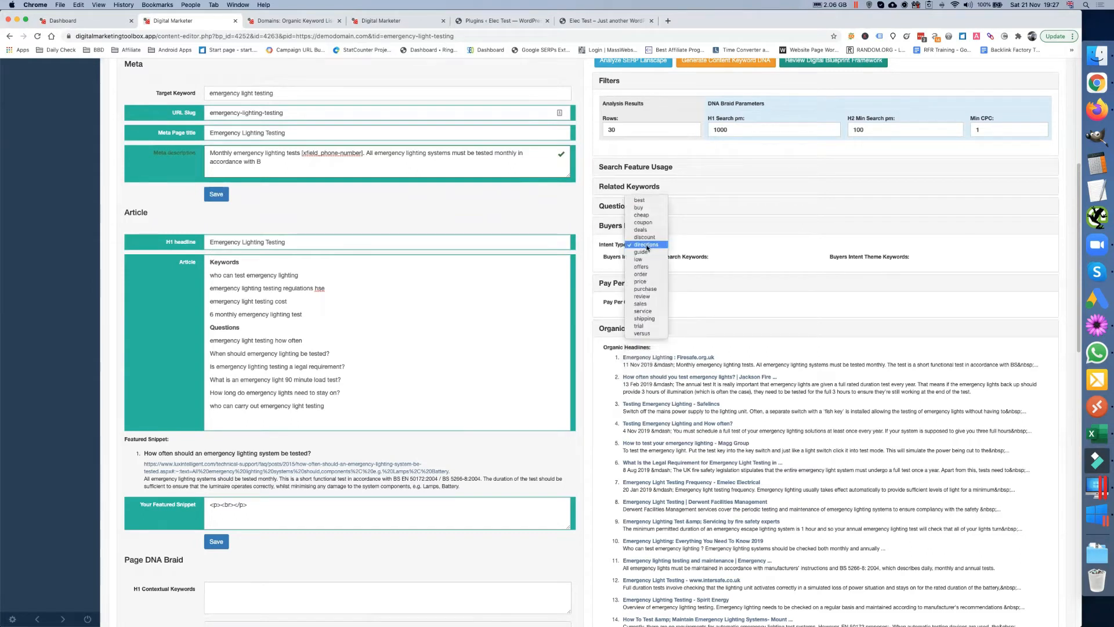
pyautogui.click(647, 252)
pyautogui.click(647, 246)
pyautogui.click(648, 246)
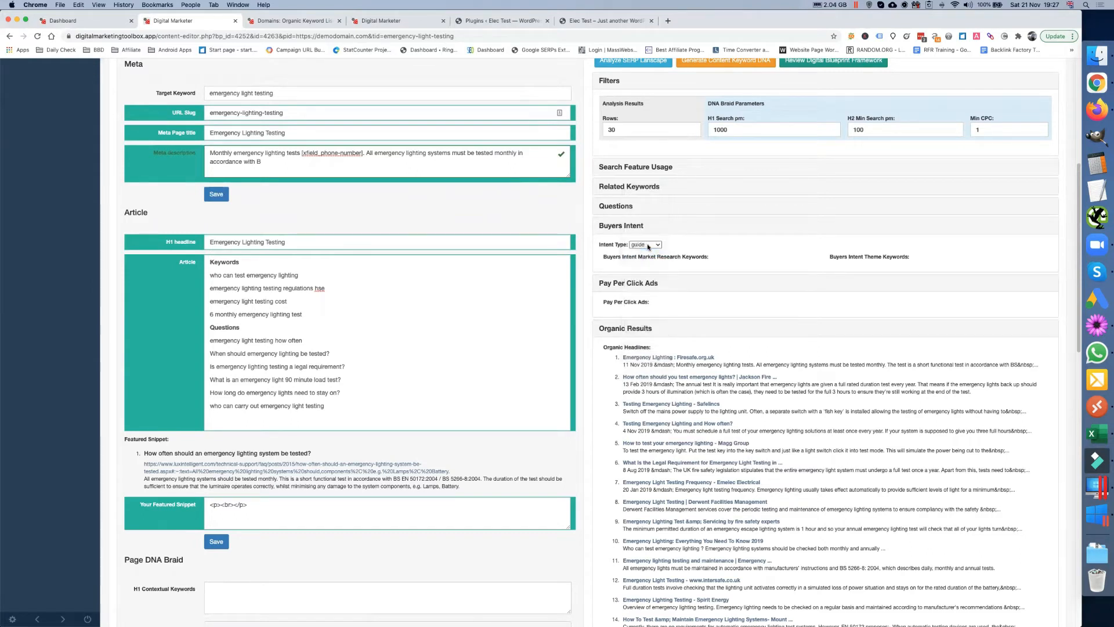
pyautogui.click(648, 246)
pyautogui.click(648, 259)
pyautogui.click(648, 246)
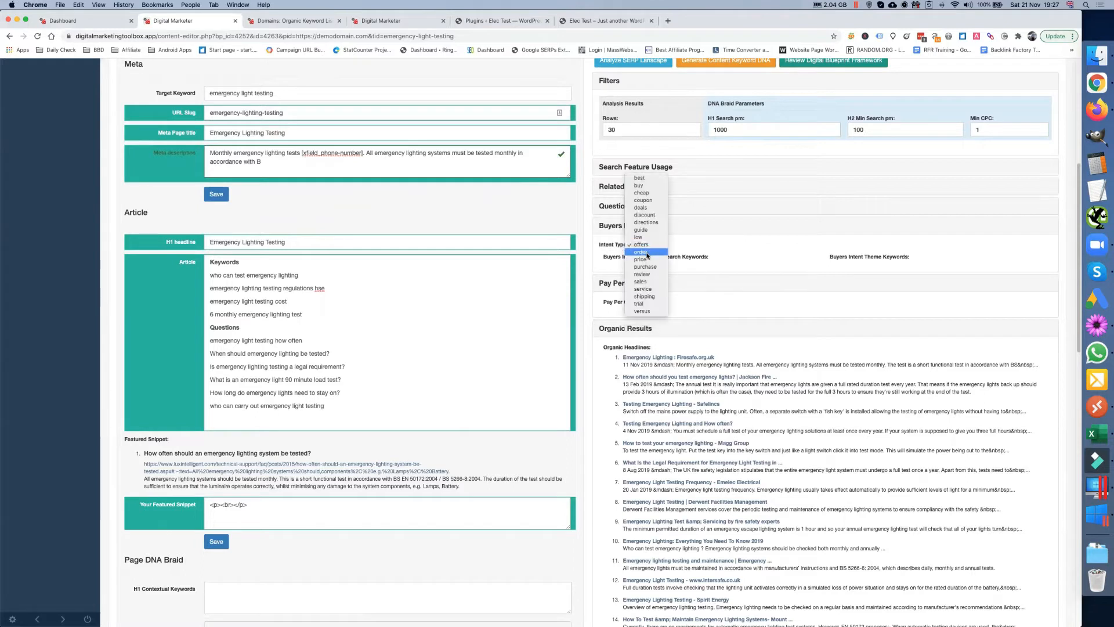
pyautogui.click(647, 255)
pyautogui.click(647, 246)
pyautogui.click(648, 256)
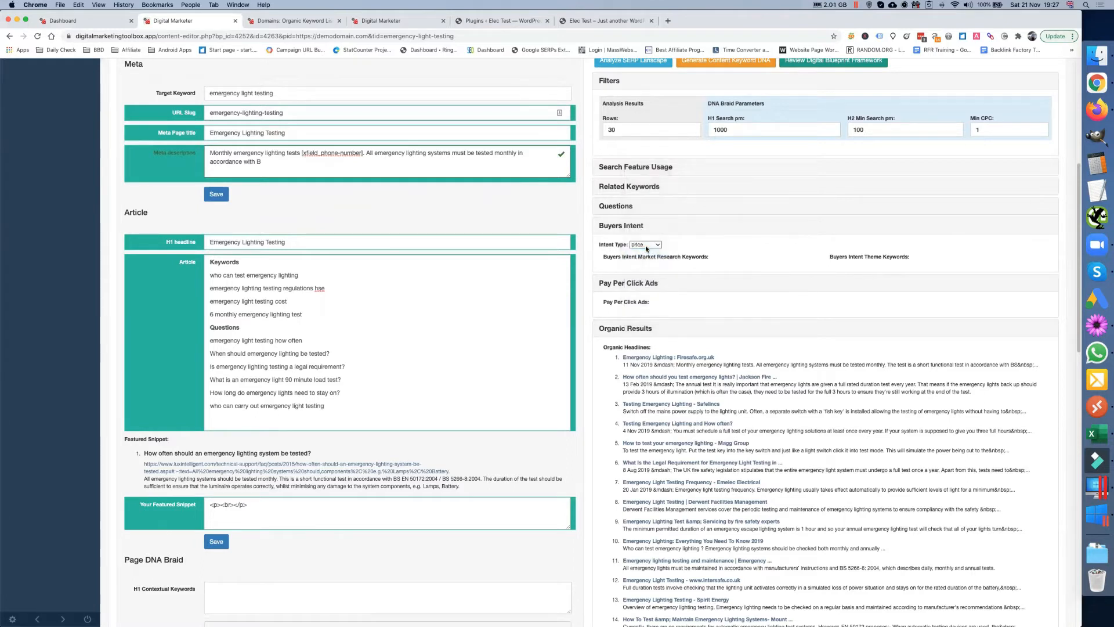
pyautogui.click(645, 248)
pyautogui.click(646, 254)
pyautogui.click(645, 247)
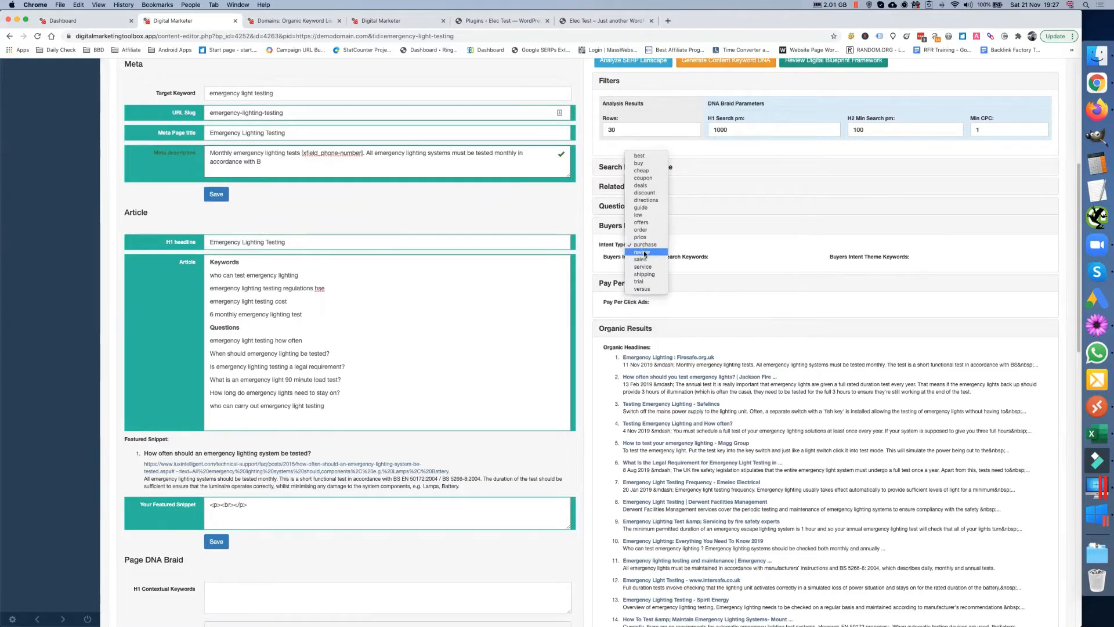
pyautogui.click(644, 252)
pyautogui.click(643, 245)
pyautogui.click(642, 252)
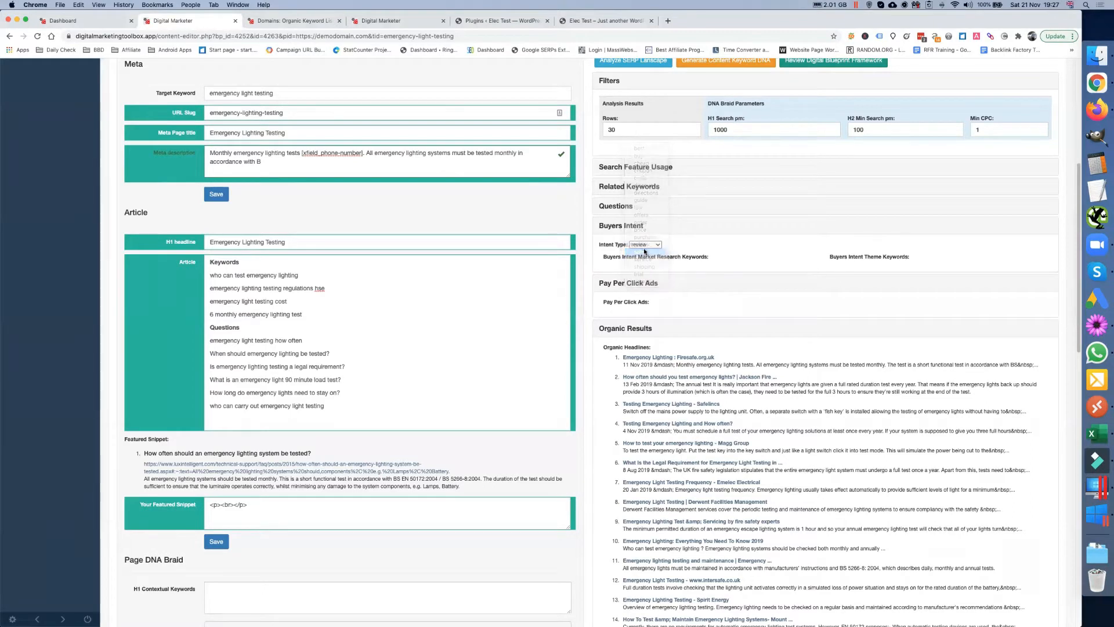
pyautogui.click(644, 248)
pyautogui.click(644, 253)
pyautogui.click(643, 245)
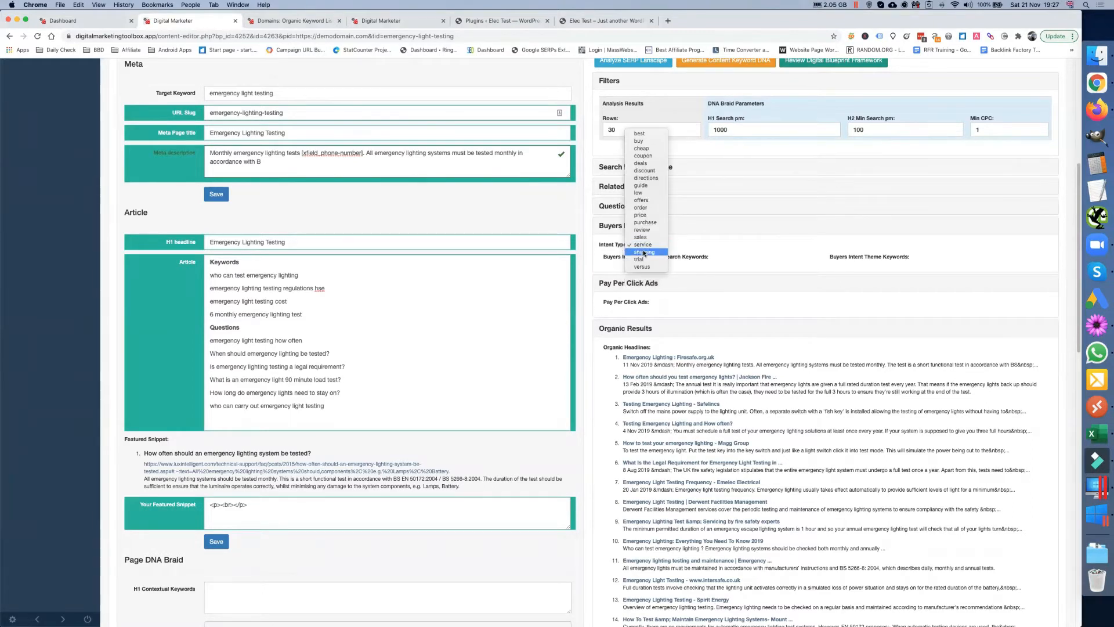
pyautogui.click(645, 252)
pyautogui.click(646, 245)
pyautogui.click(645, 252)
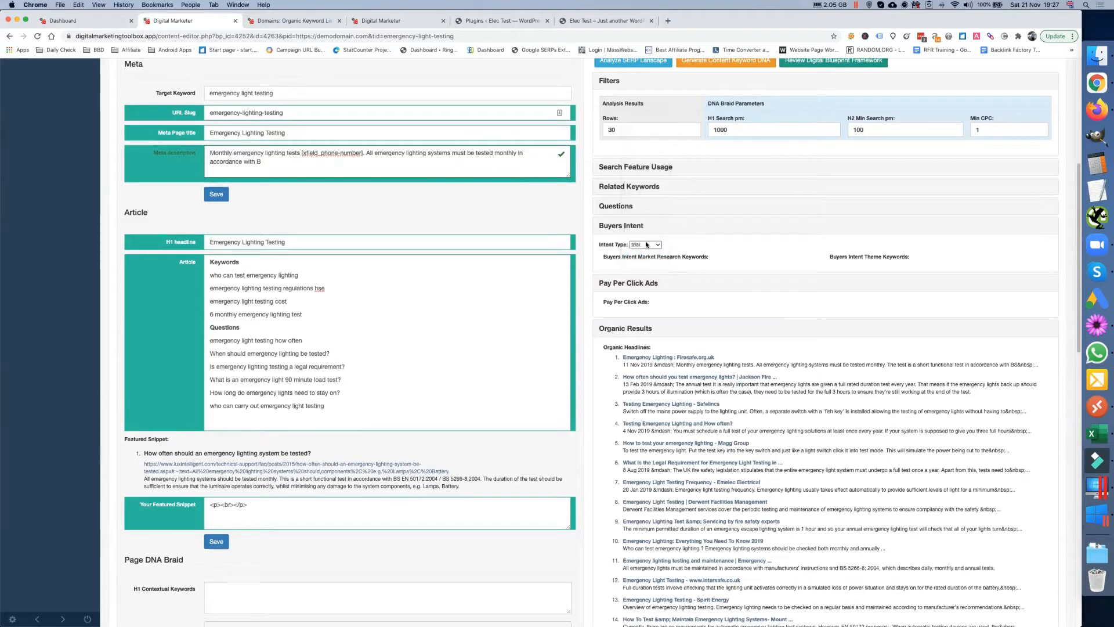
pyautogui.click(645, 245)
pyautogui.click(646, 252)
# Add a bold "Content" heading below the article's questions, followed by a new line
pyautogui.scroll(-3, 629, 286)
pyautogui.scroll(-1, 680, 303)
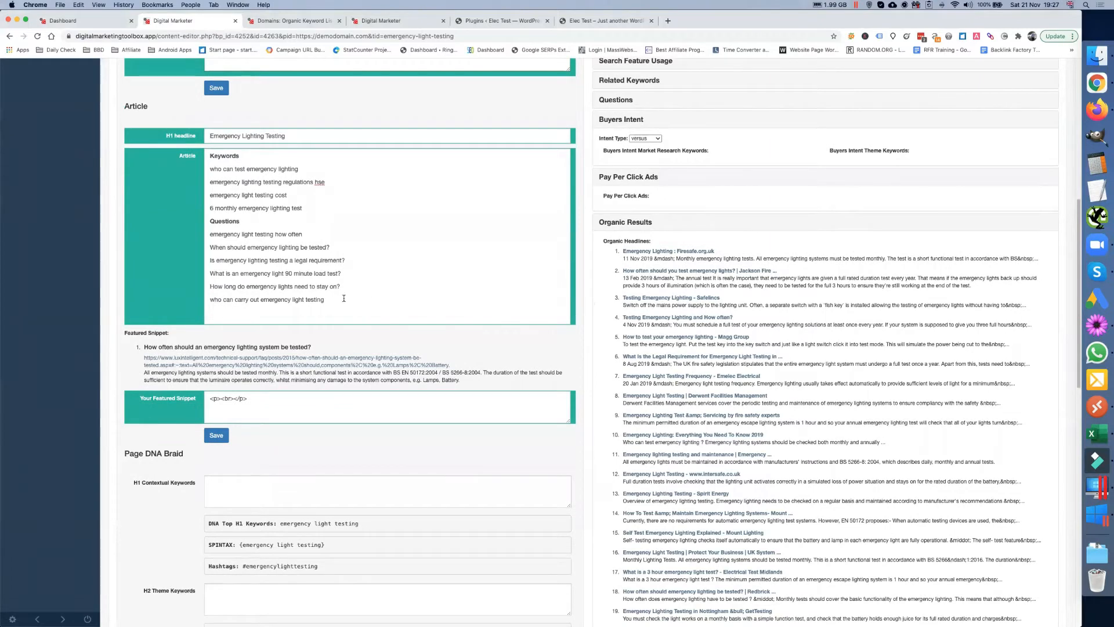
pyautogui.press('Return')
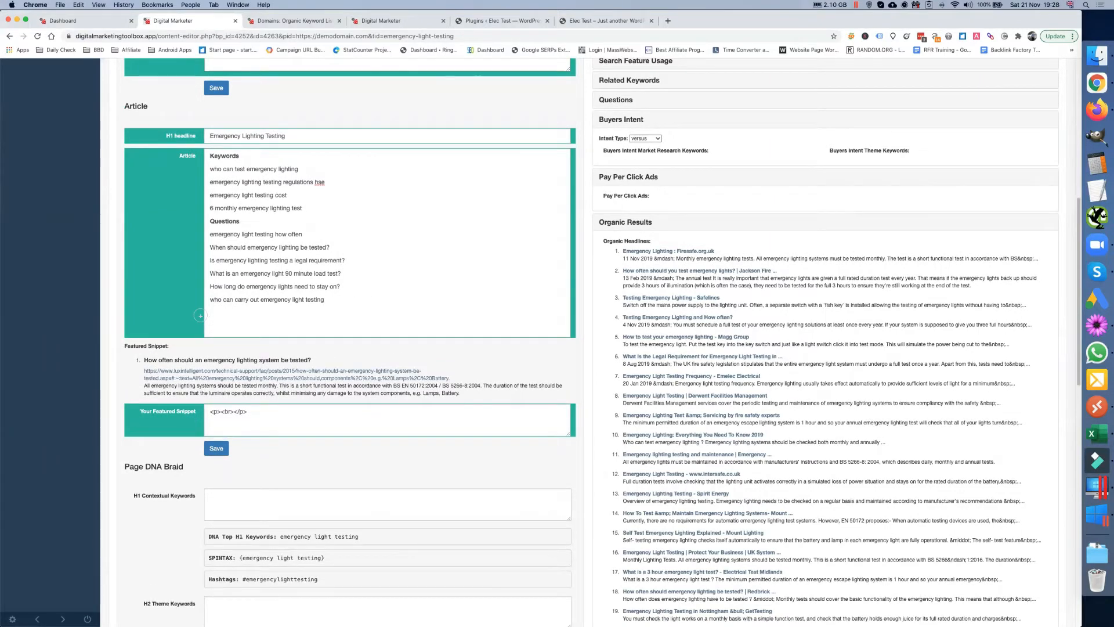
pyautogui.write('Content')
pyautogui.press('Return')
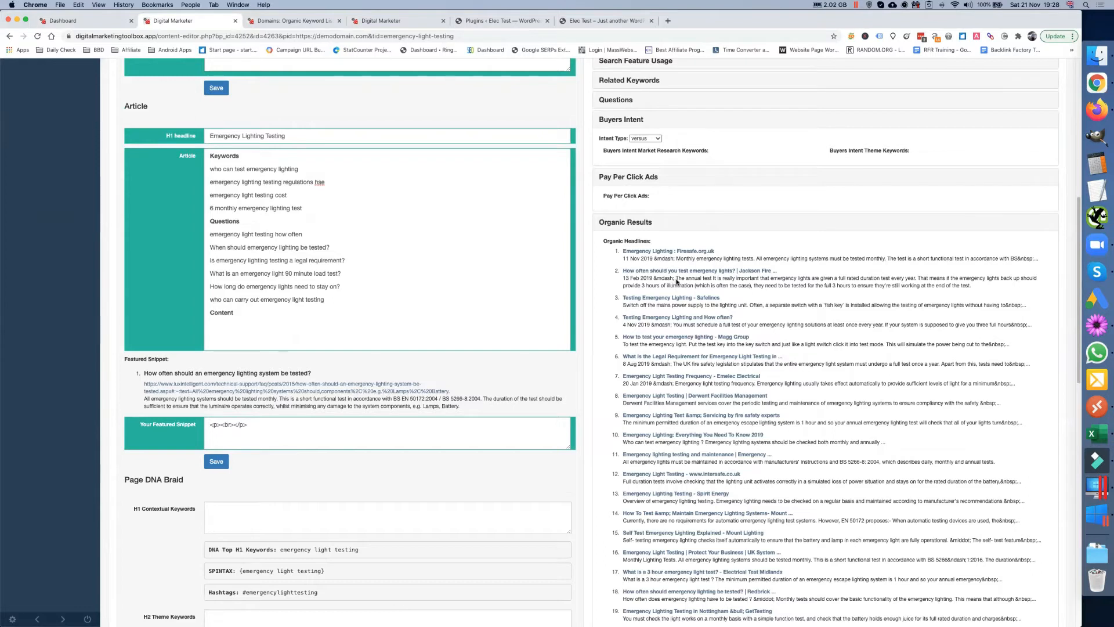
# Copy the annual full rated duration test text from the Jackson Fire organic result into the article under "Content"
pyautogui.moveTo(676, 278); pyautogui.dragTo(718, 284)
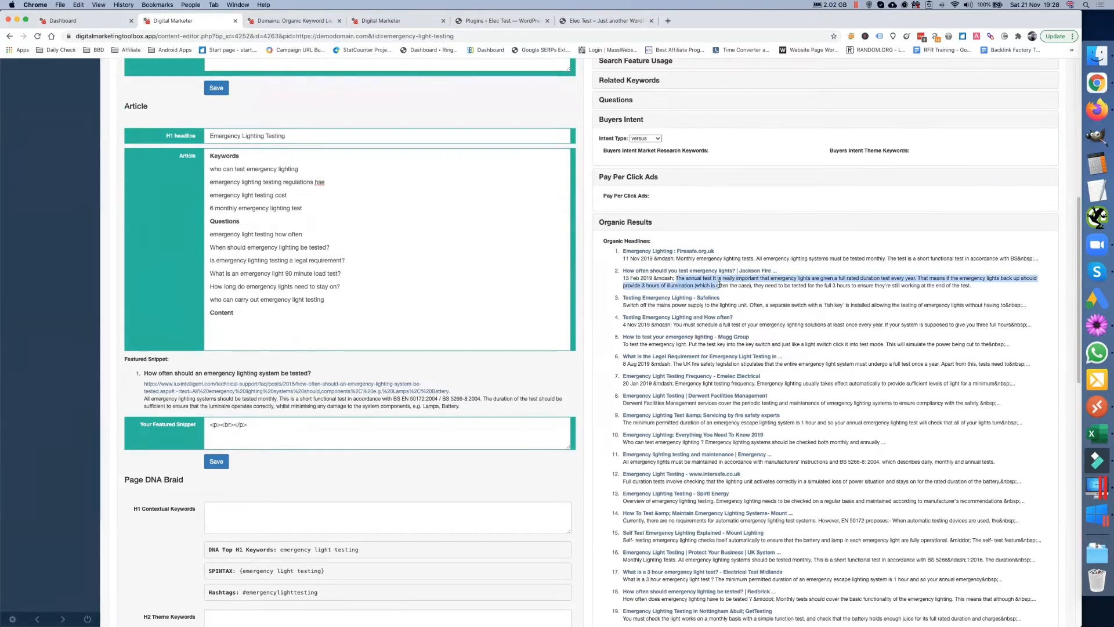
pyautogui.moveTo(719, 285); pyautogui.dragTo(971, 291)
pyautogui.press('super+c')
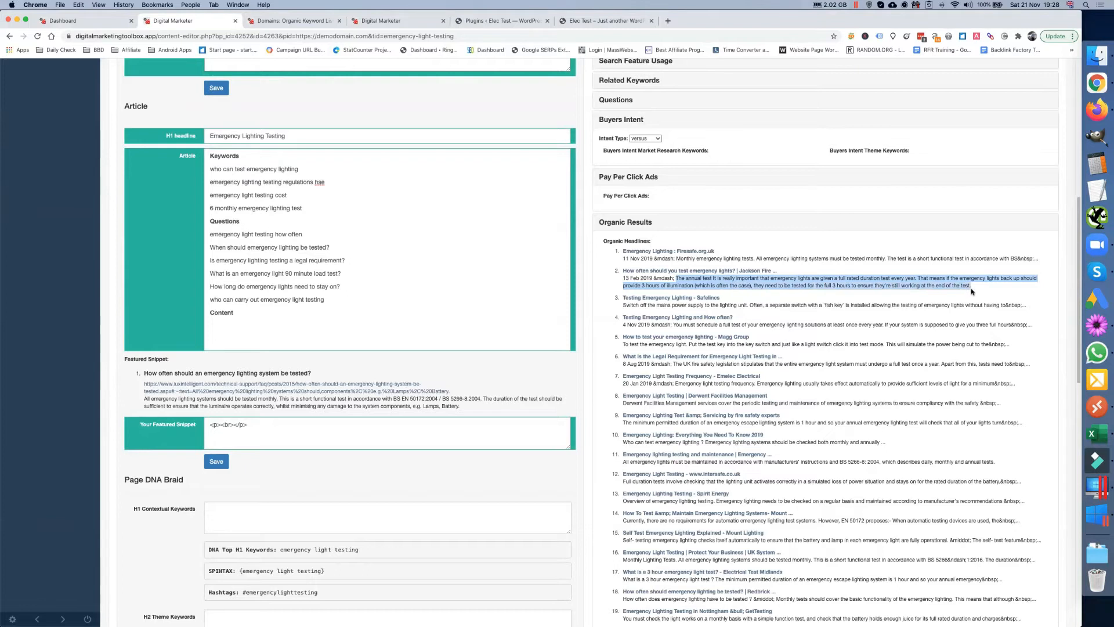
pyautogui.click(246, 319)
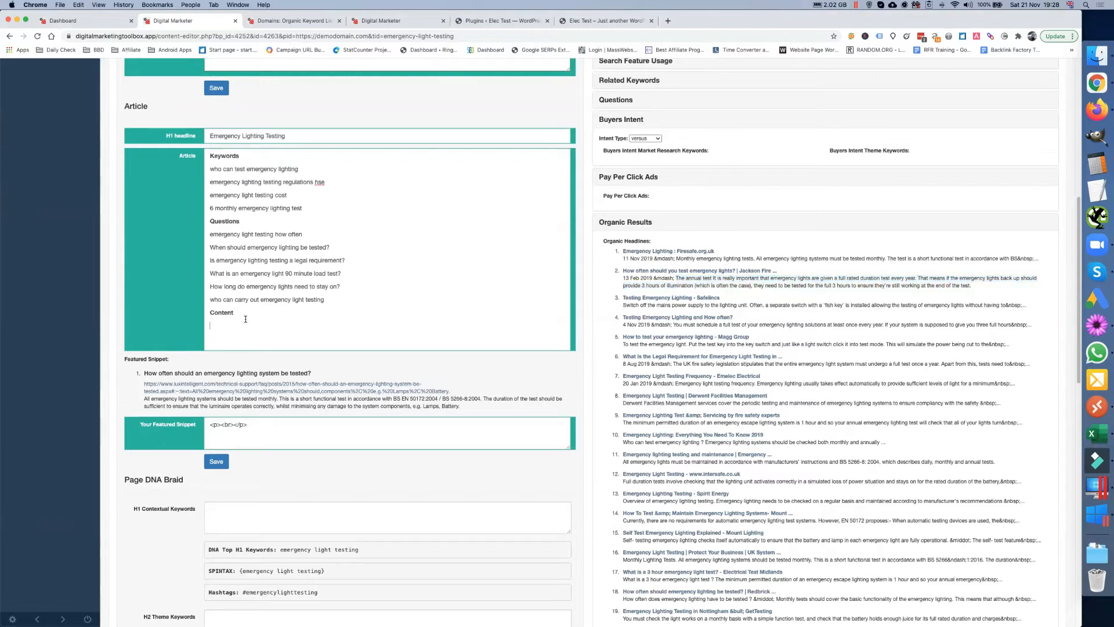
pyautogui.press('super+v')
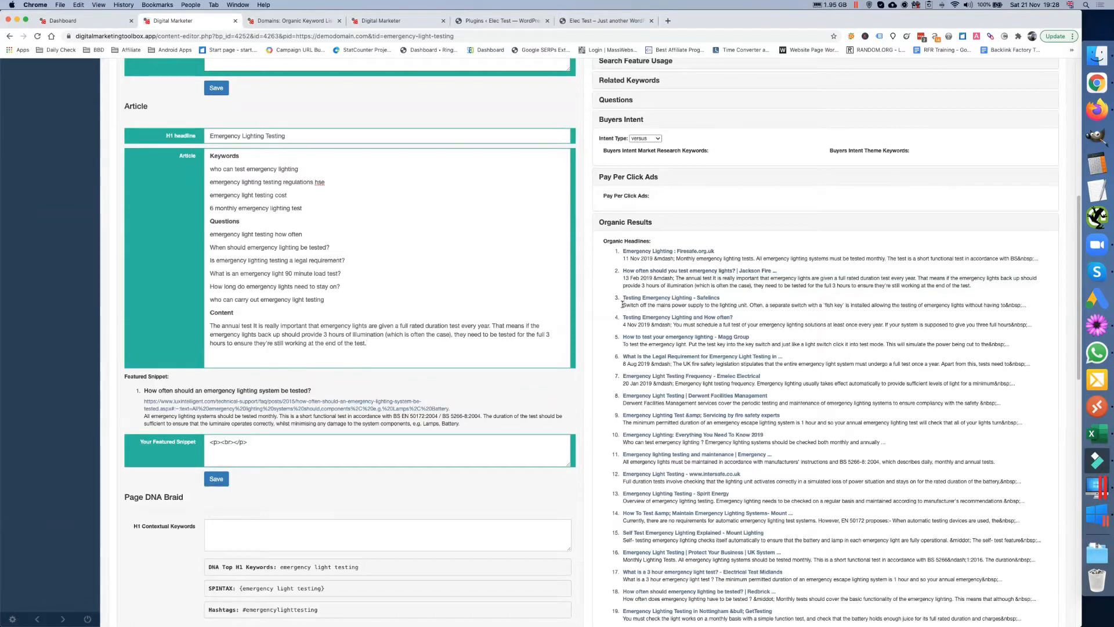
# Add the Safelincs organic result's text about switching off the mains power supply as a new paragraph in the article's content
pyautogui.moveTo(622, 304); pyautogui.dragTo(1004, 305)
pyautogui.press('cmd+c')
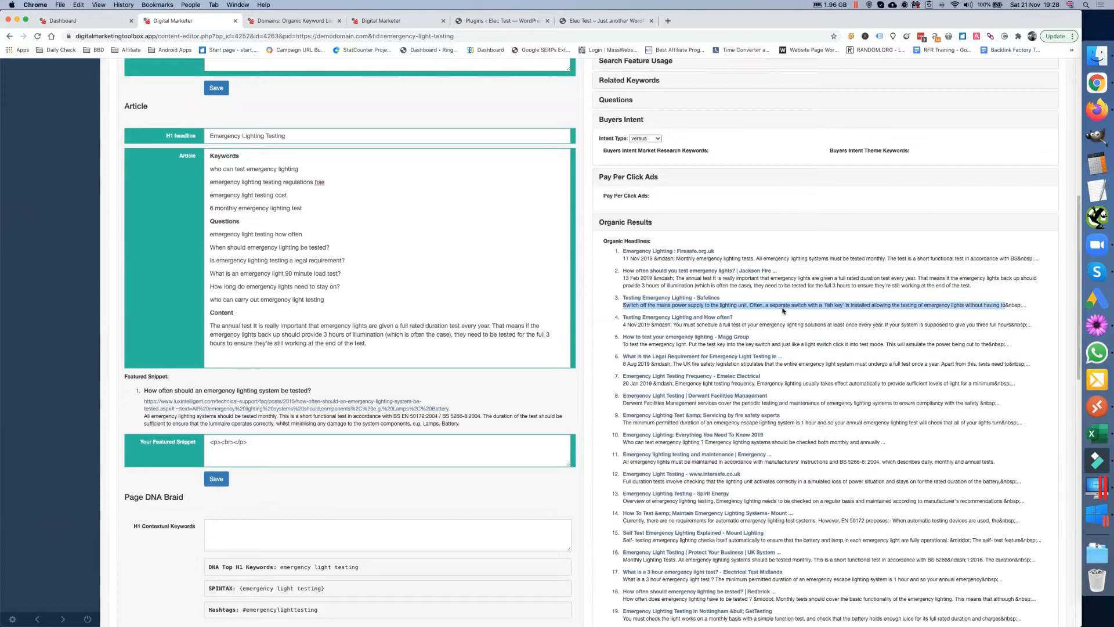
pyautogui.click(372, 342)
pyautogui.press('Return')
pyautogui.press('cmd+v')
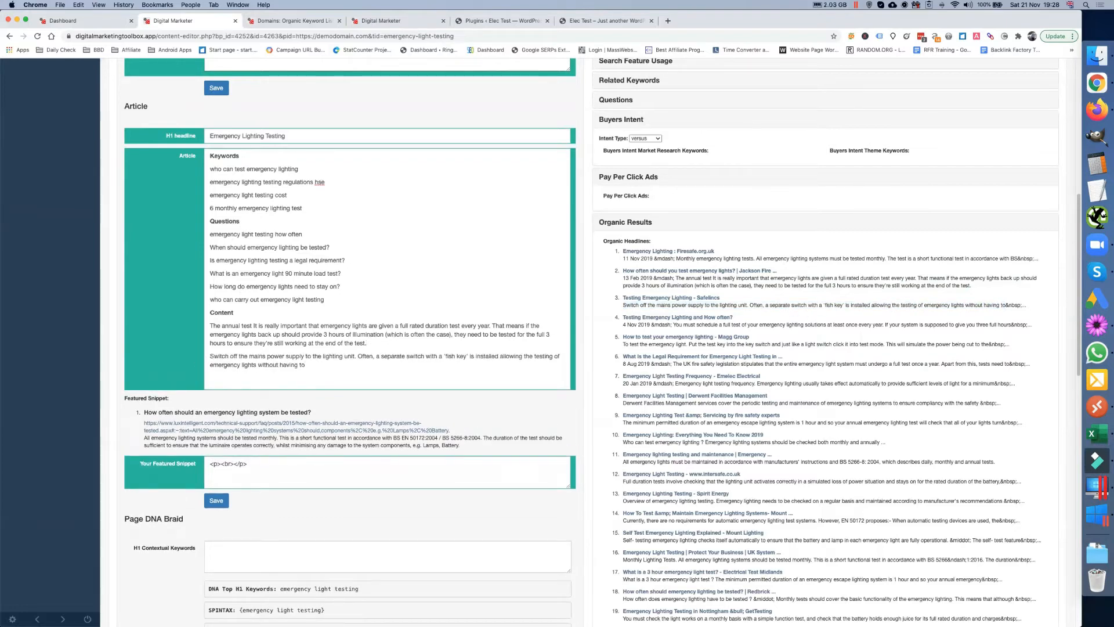
# Add the organic result's sentence on UK fire safety legislation requiring a full test once a year as a new content paragraph
pyautogui.press('Return')
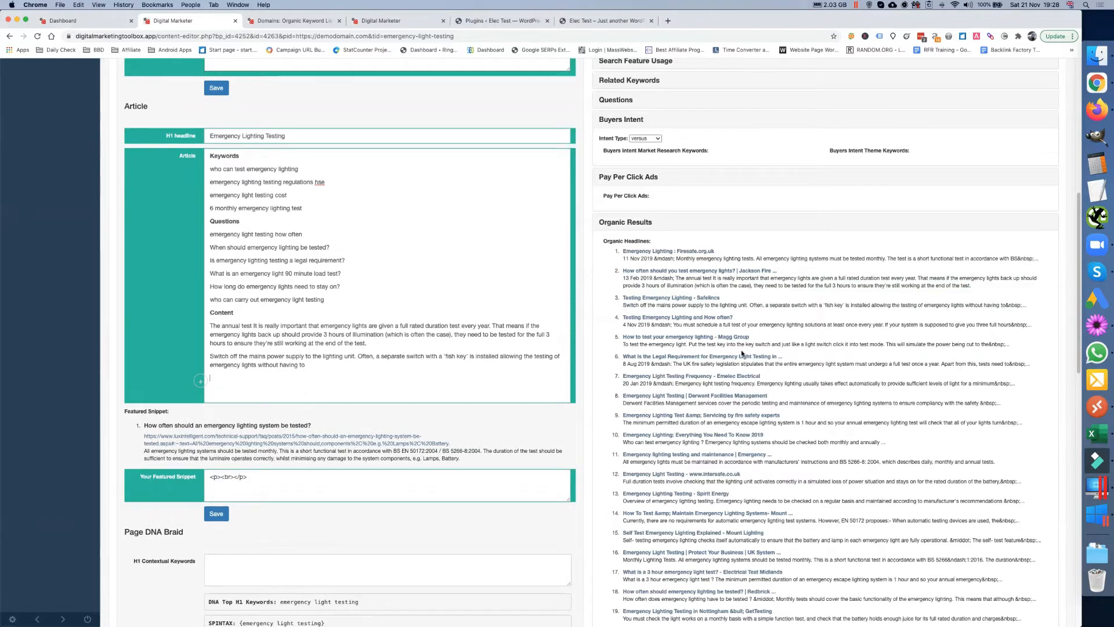
pyautogui.scroll(-1, 742, 353)
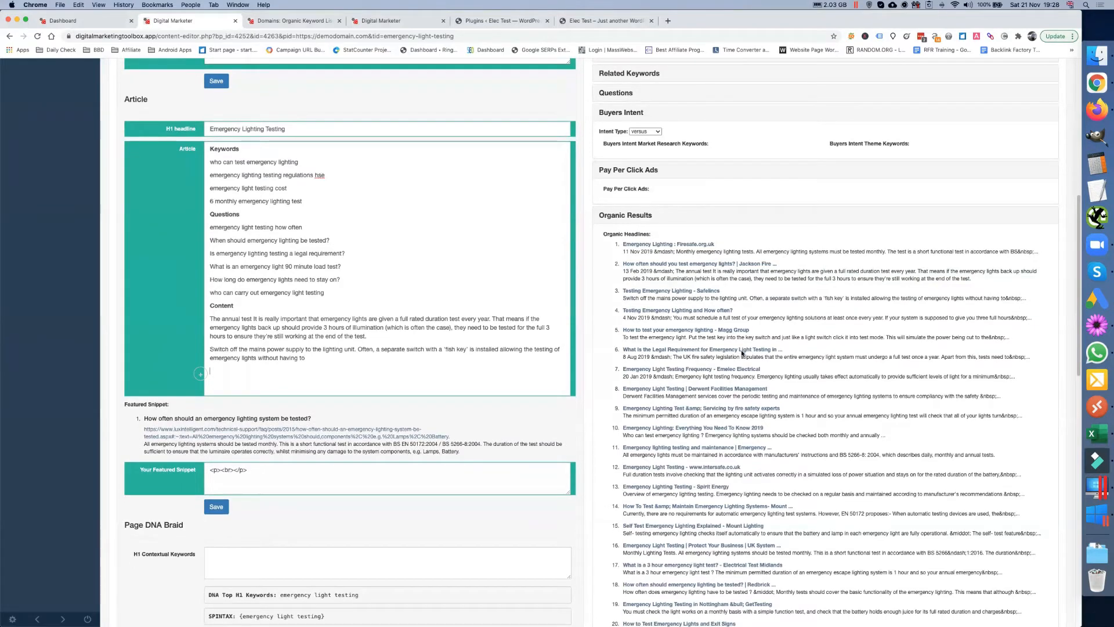
pyautogui.scroll(-2, 742, 353)
pyautogui.scroll(-1, 741, 351)
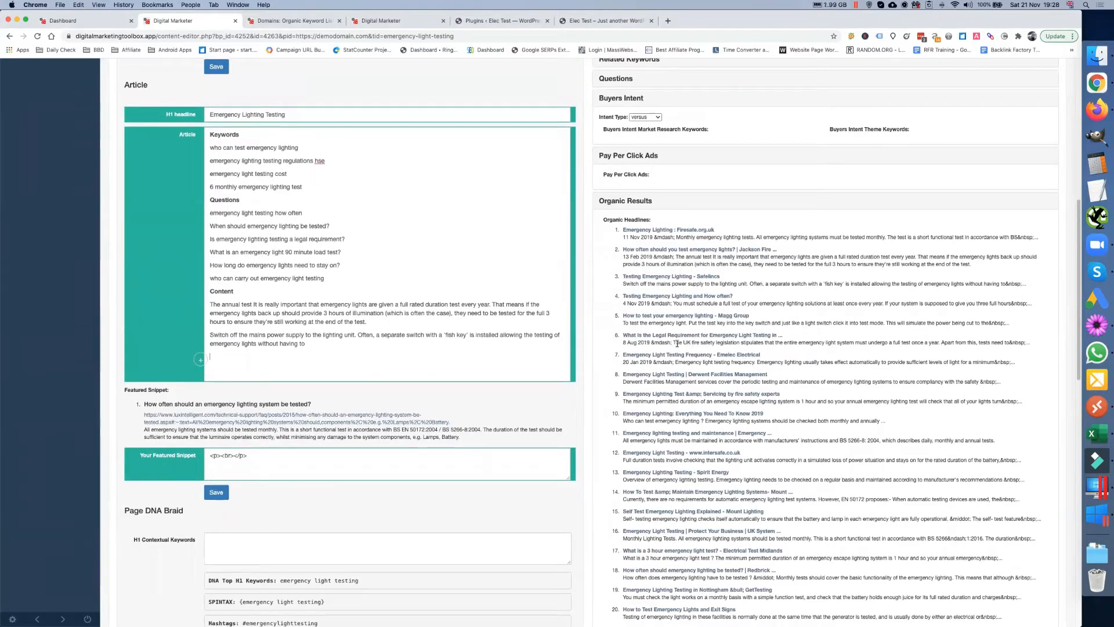
pyautogui.moveTo(672, 342); pyautogui.dragTo(940, 342)
pyautogui.press('super+c')
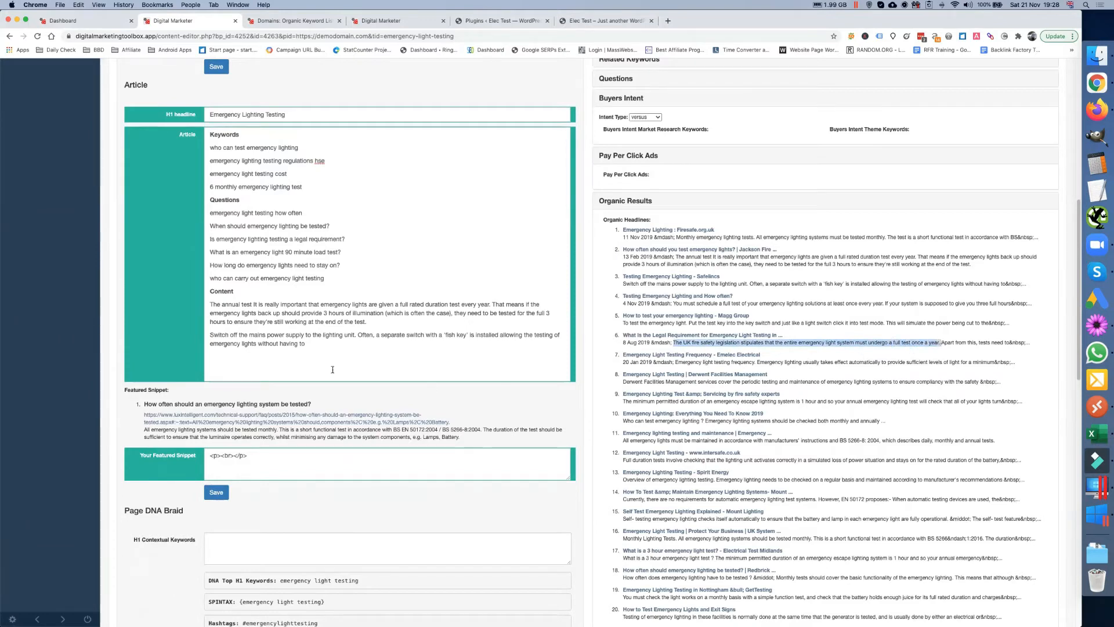
pyautogui.click(326, 363)
pyautogui.press('super+v')
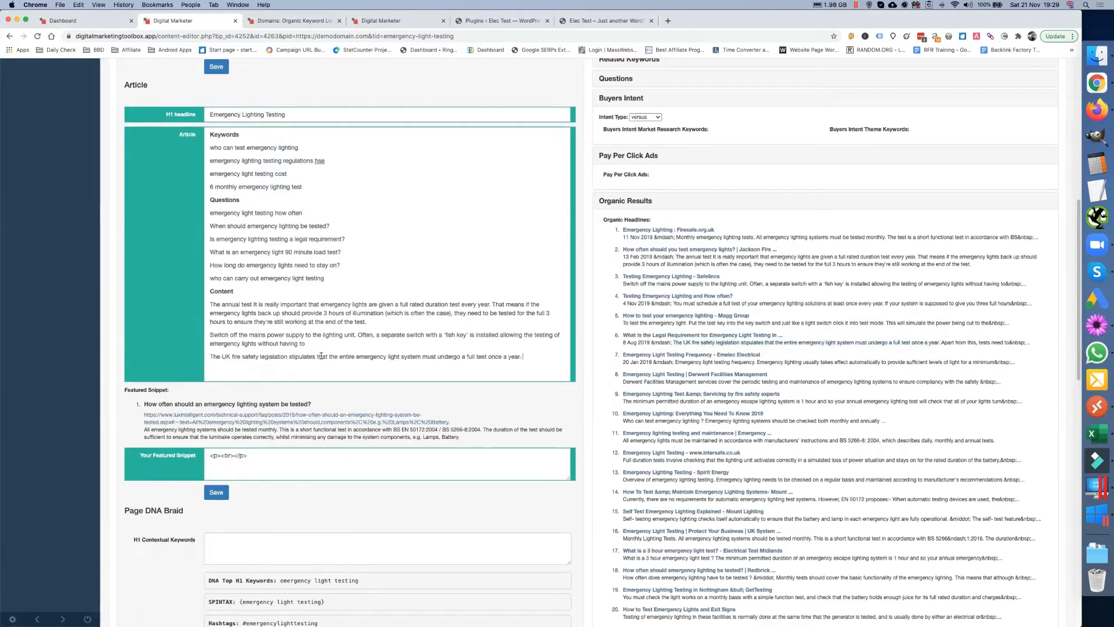
# Look over the remaining organic results and save the emergency lighting testing article
pyautogui.scroll(-5, 722, 383)
pyautogui.scroll(-4, 721, 385)
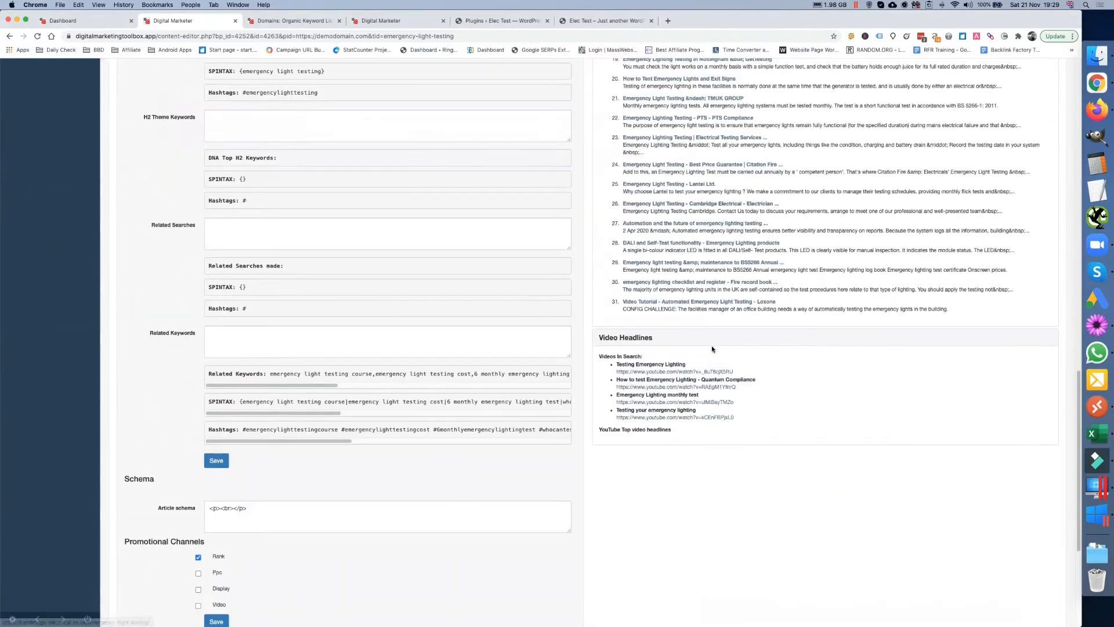
pyautogui.scroll(8, 711, 346)
pyautogui.scroll(3, 714, 336)
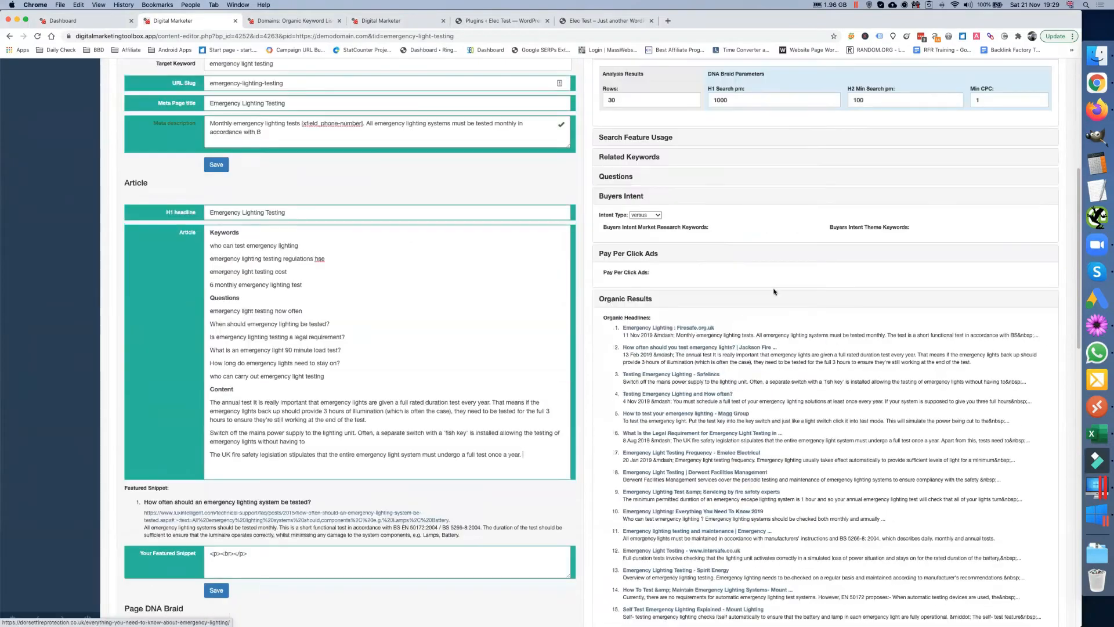
pyautogui.scroll(-1, 377, 403)
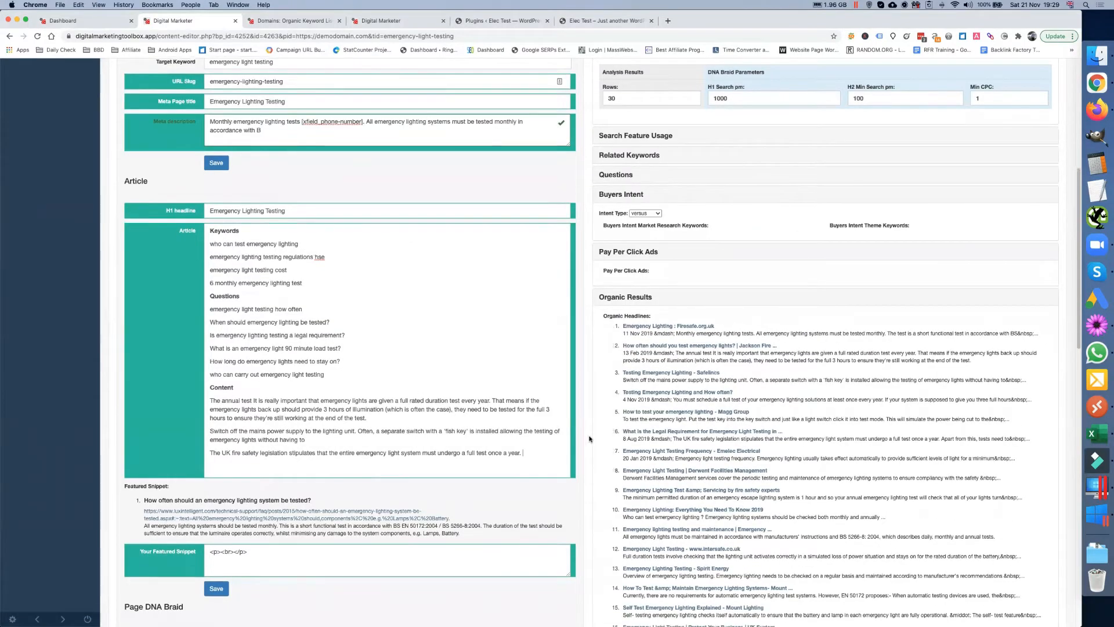
pyautogui.scroll(-2, 590, 439)
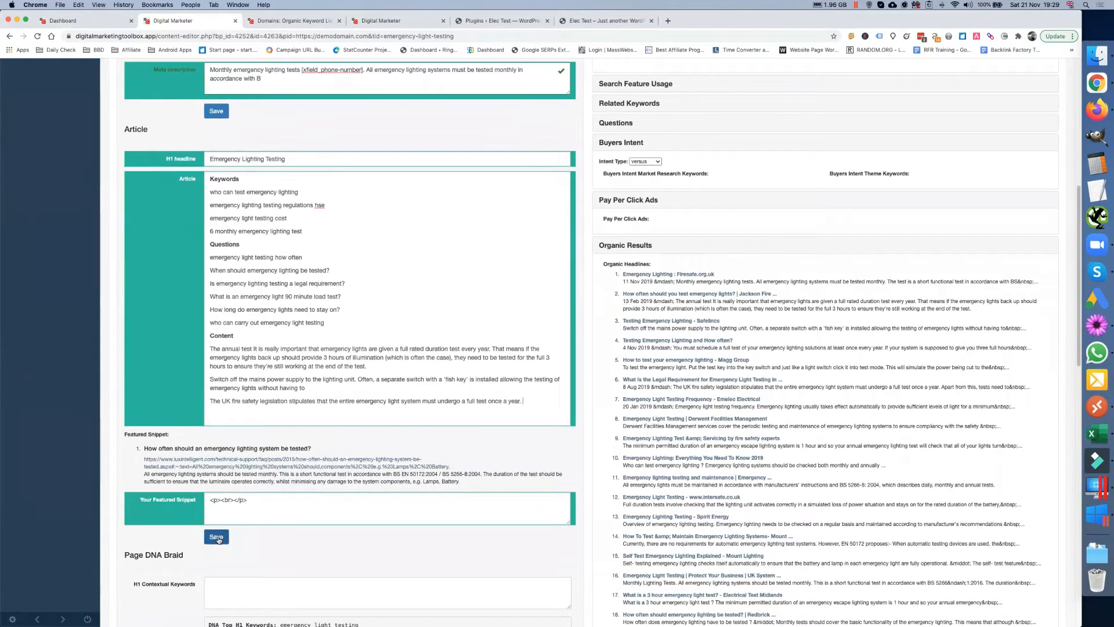
pyautogui.click(217, 538)
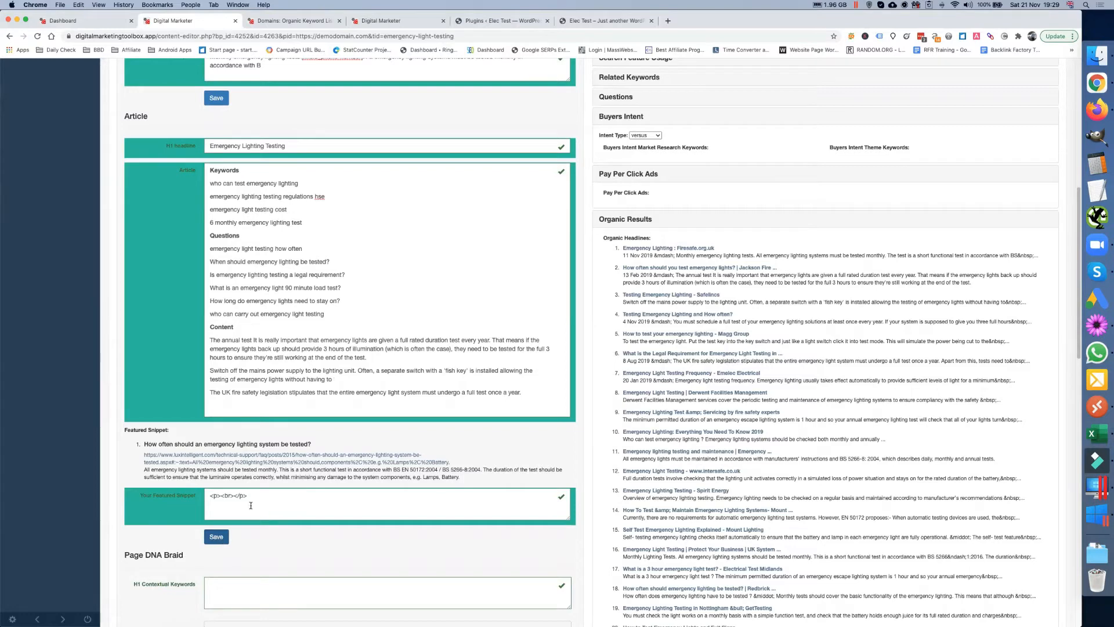
# Open the digital blueprint framework and review its content guidelines, website architecture and silo content templates
pyautogui.scroll(10, 253, 505)
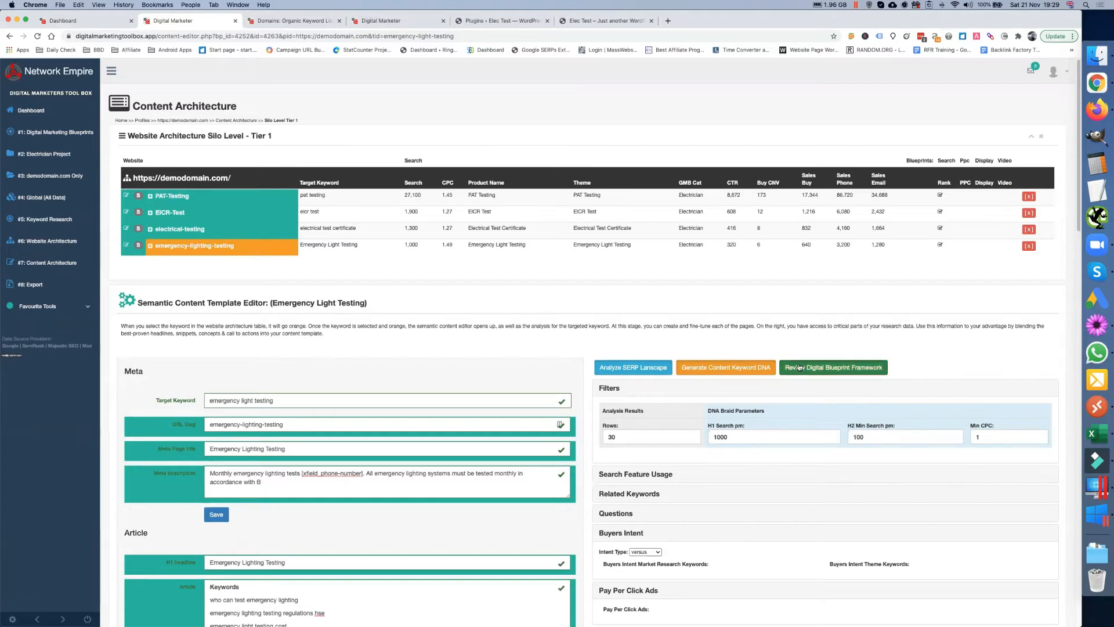
pyautogui.click(842, 369)
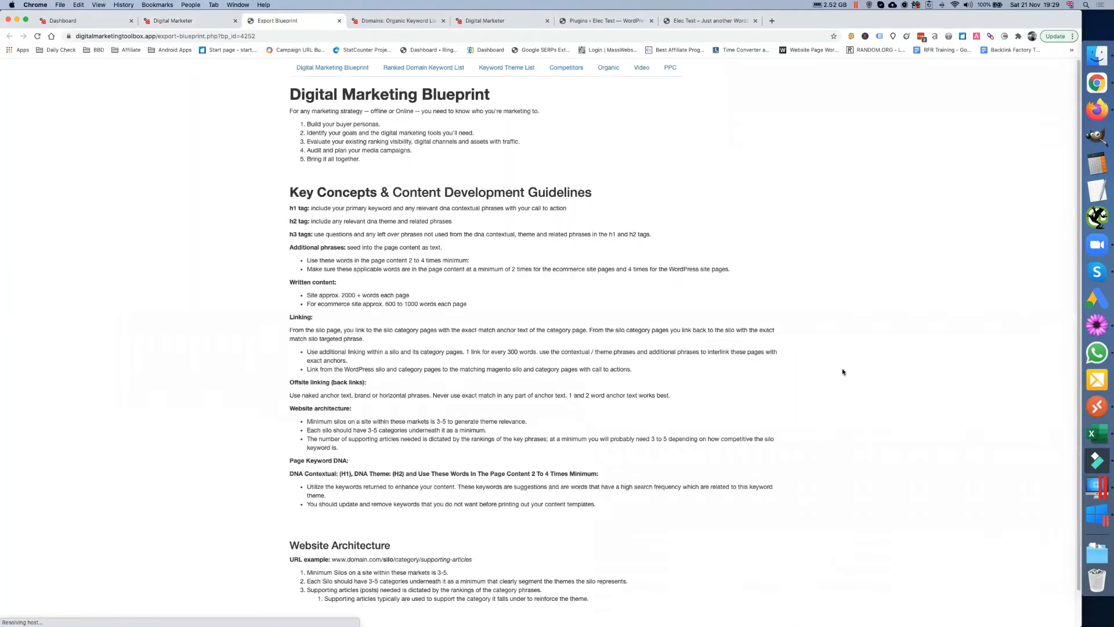
pyautogui.scroll(-1, 503, 120)
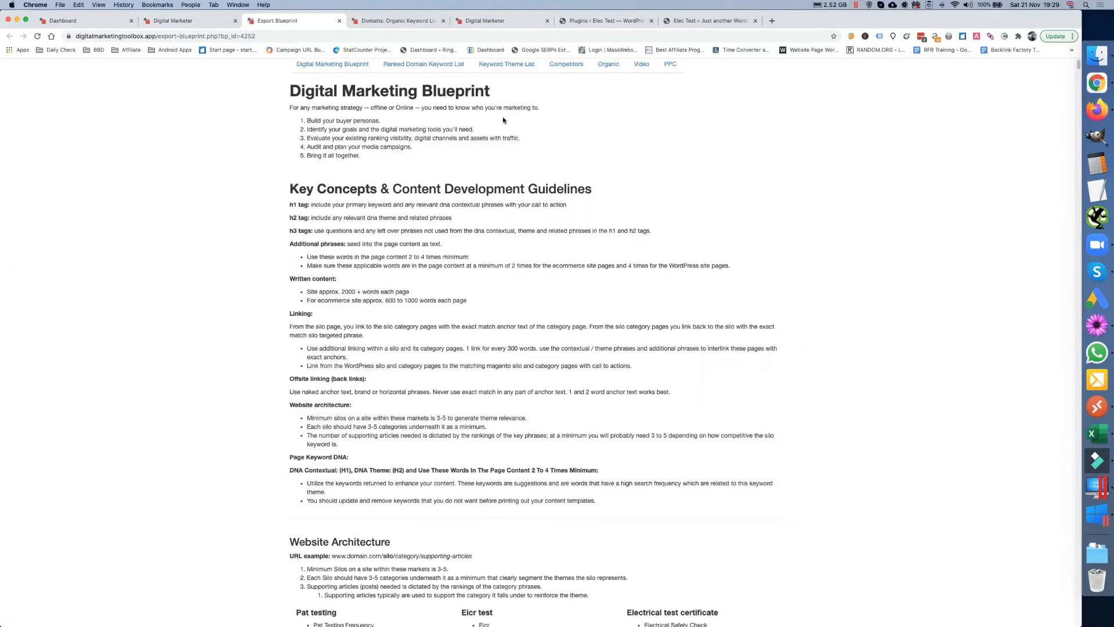
pyautogui.scroll(-5, 503, 120)
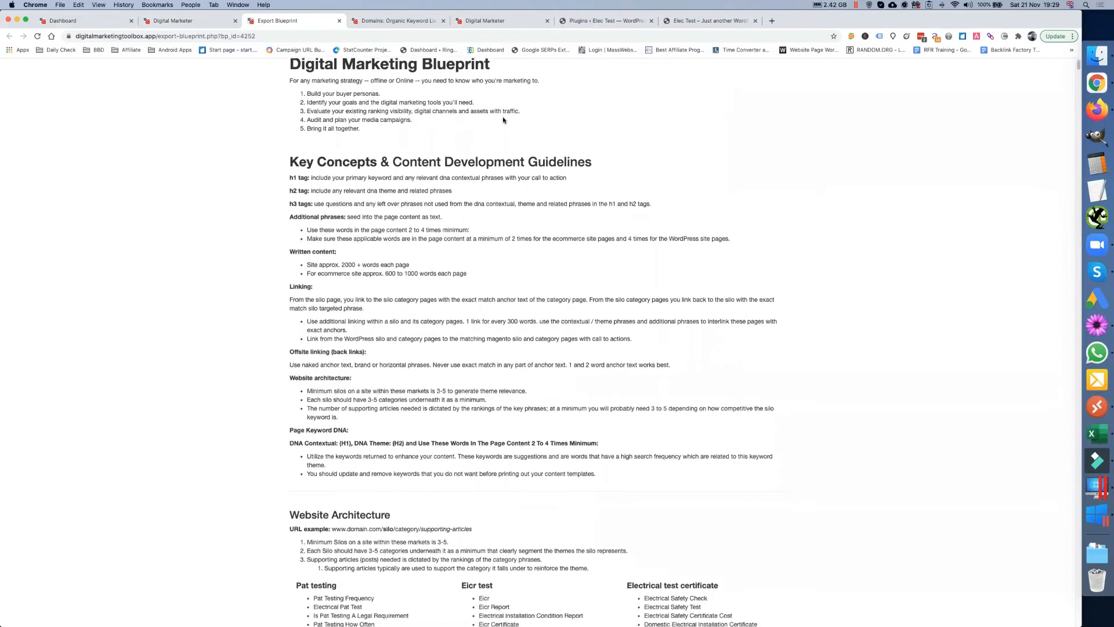
pyautogui.scroll(-6, 504, 120)
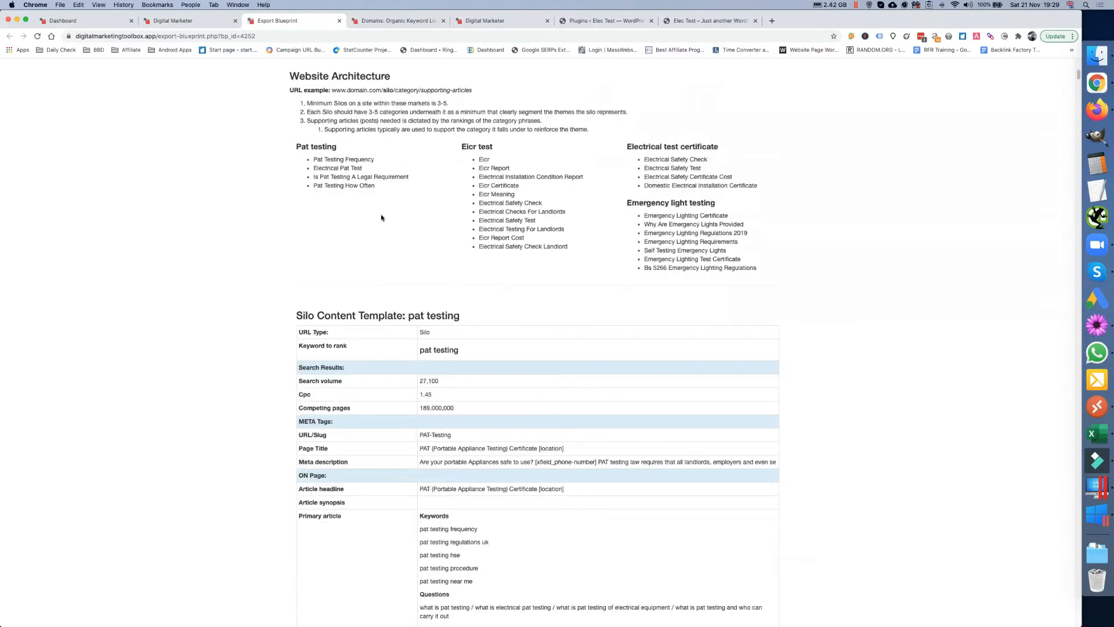
pyautogui.scroll(-20, 463, 270)
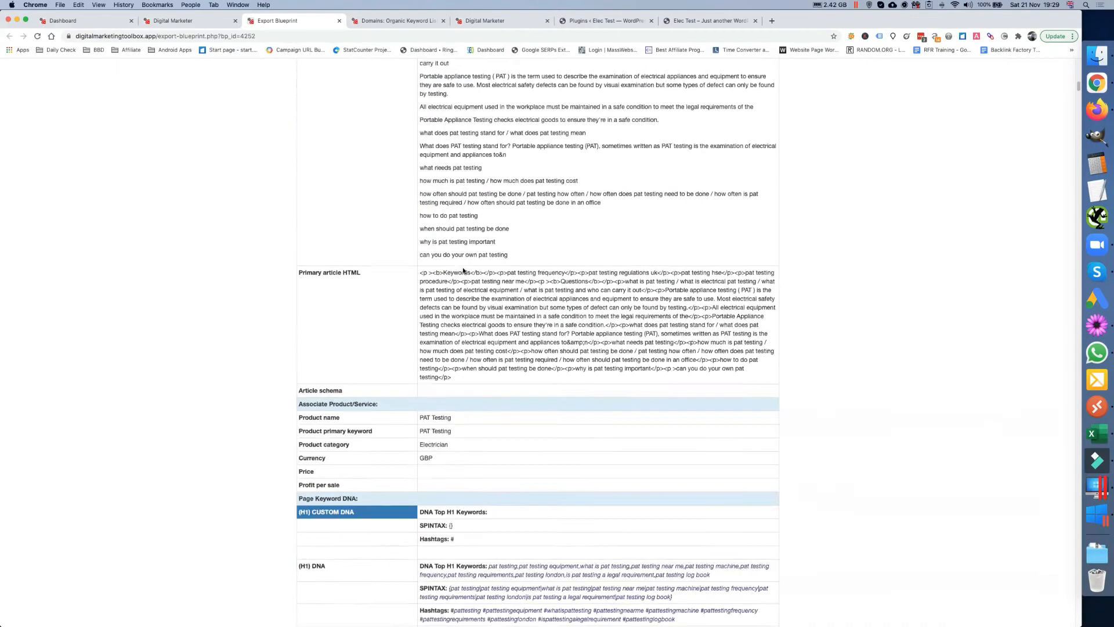
pyautogui.scroll(-20, 463, 270)
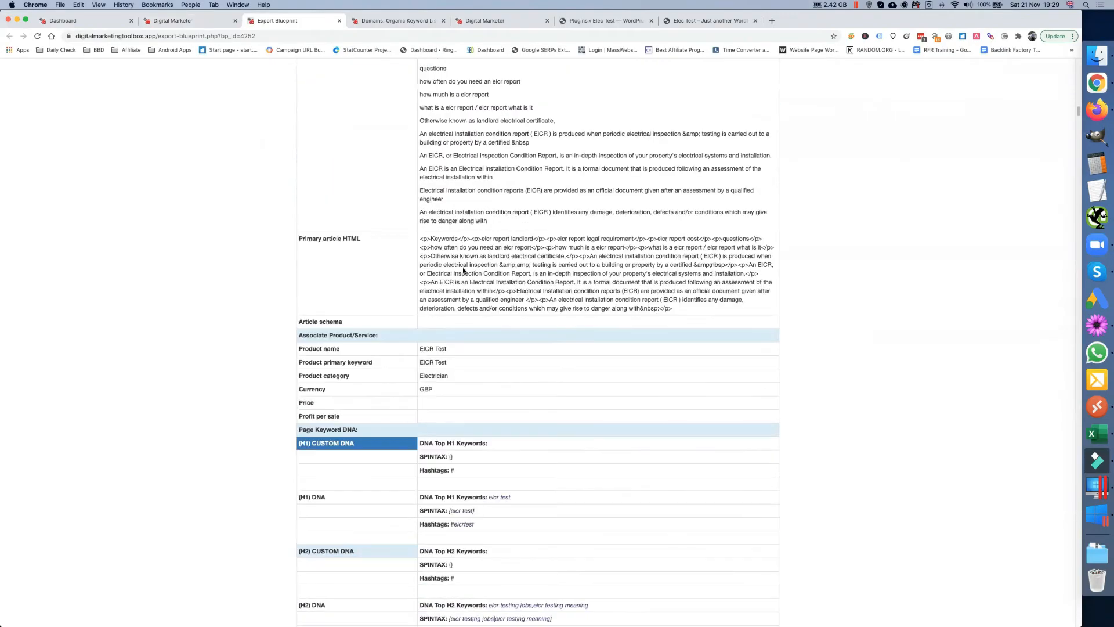
pyautogui.scroll(-20, 463, 270)
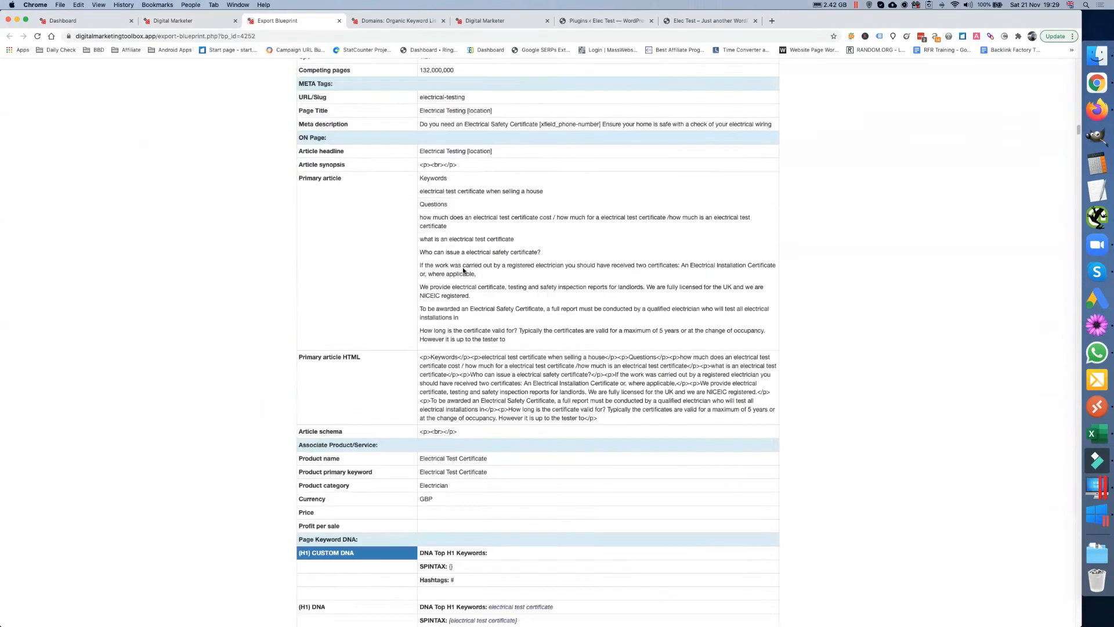
pyautogui.scroll(-20, 462, 266)
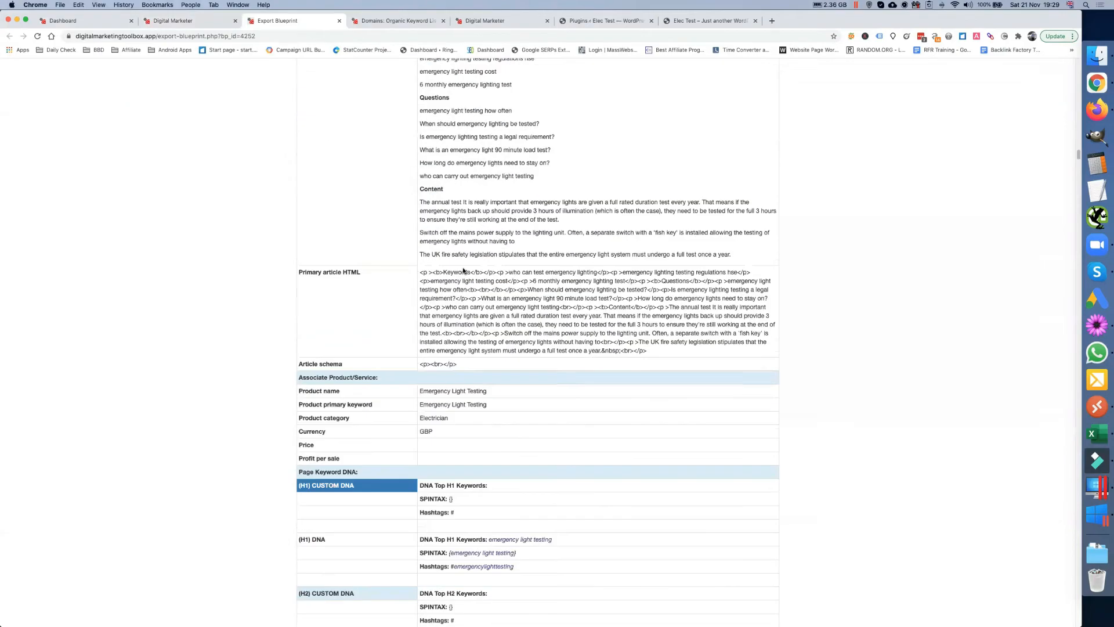
pyautogui.scroll(-20, 462, 267)
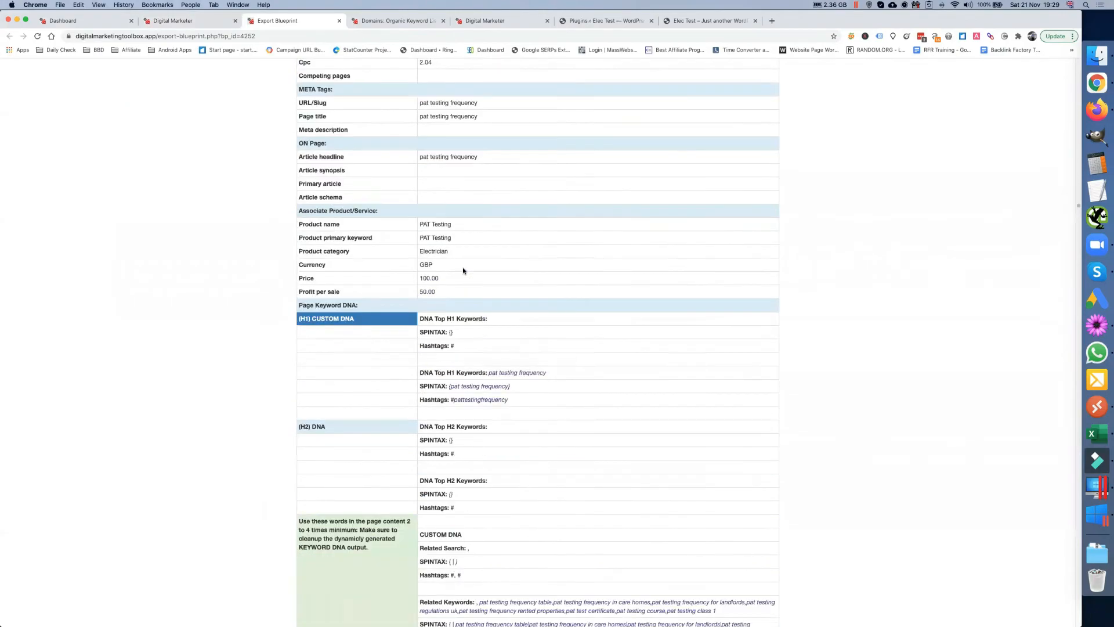
pyautogui.scroll(20, 462, 269)
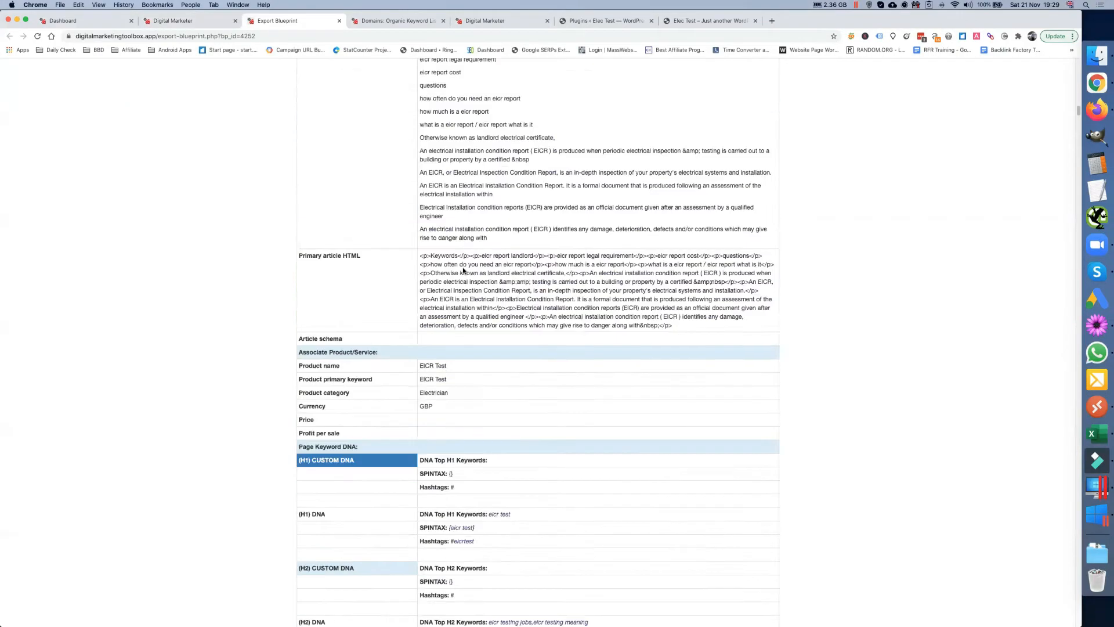
pyautogui.scroll(5, 462, 270)
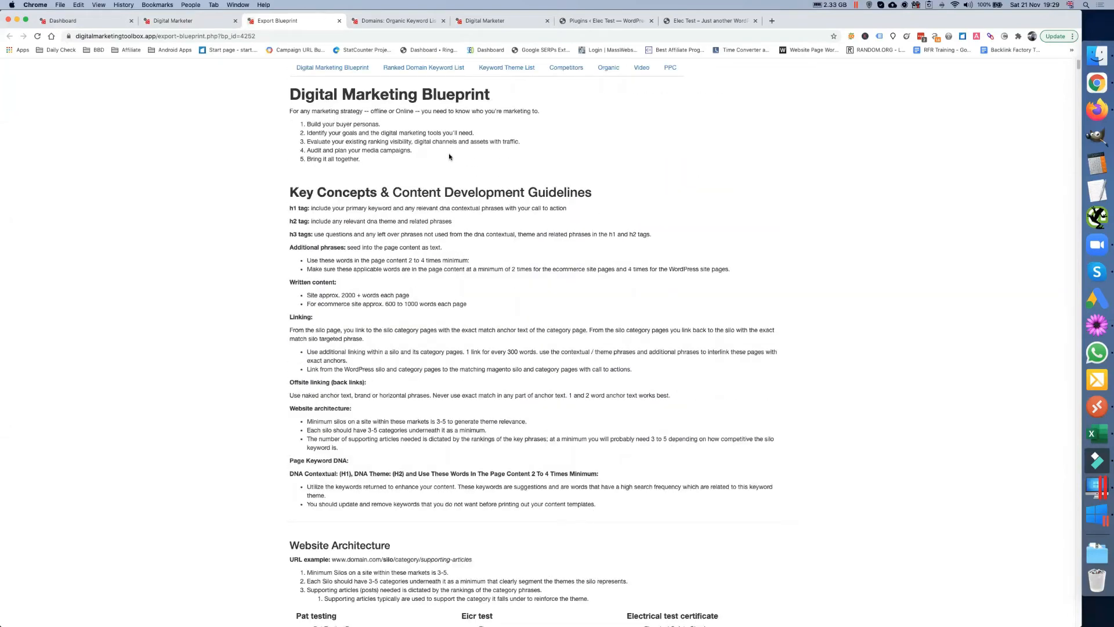
# Examine the blueprint's Ranked Domain Keyword List and Keyword Theme List
pyautogui.click(428, 70)
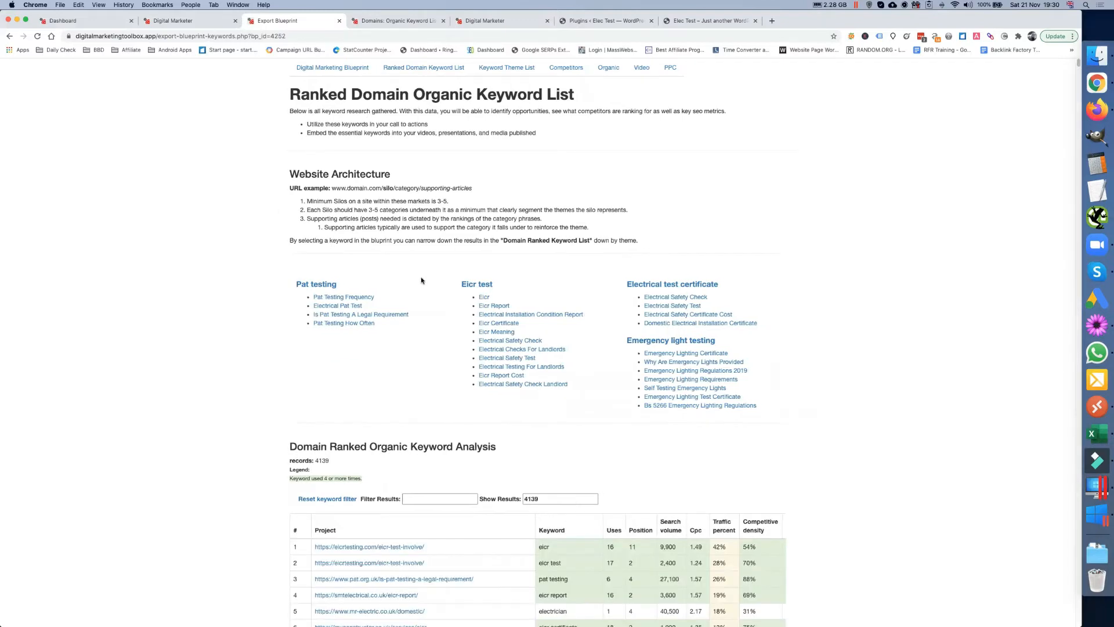
pyautogui.scroll(-7, 422, 280)
pyautogui.scroll(7, 430, 255)
pyautogui.click(506, 72)
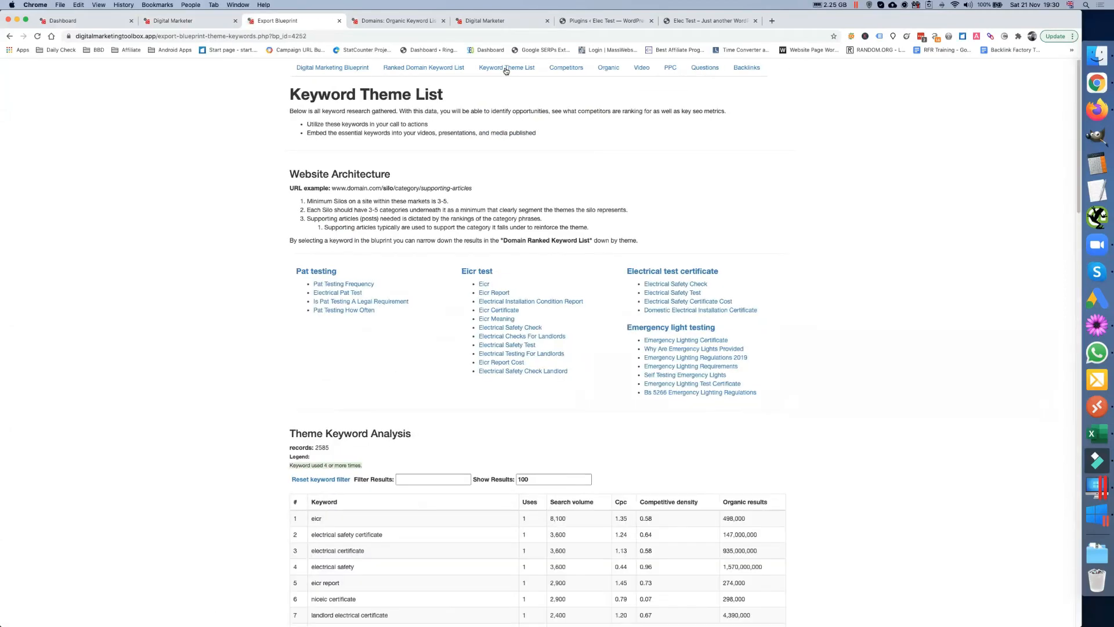
pyautogui.scroll(-20, 437, 215)
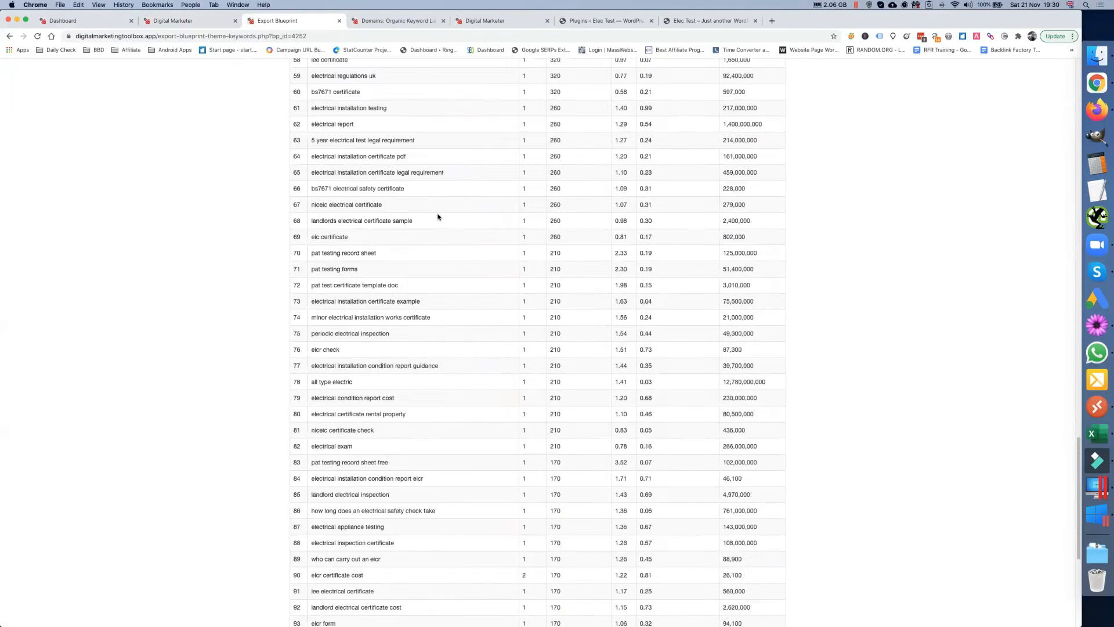
pyautogui.scroll(20, 437, 216)
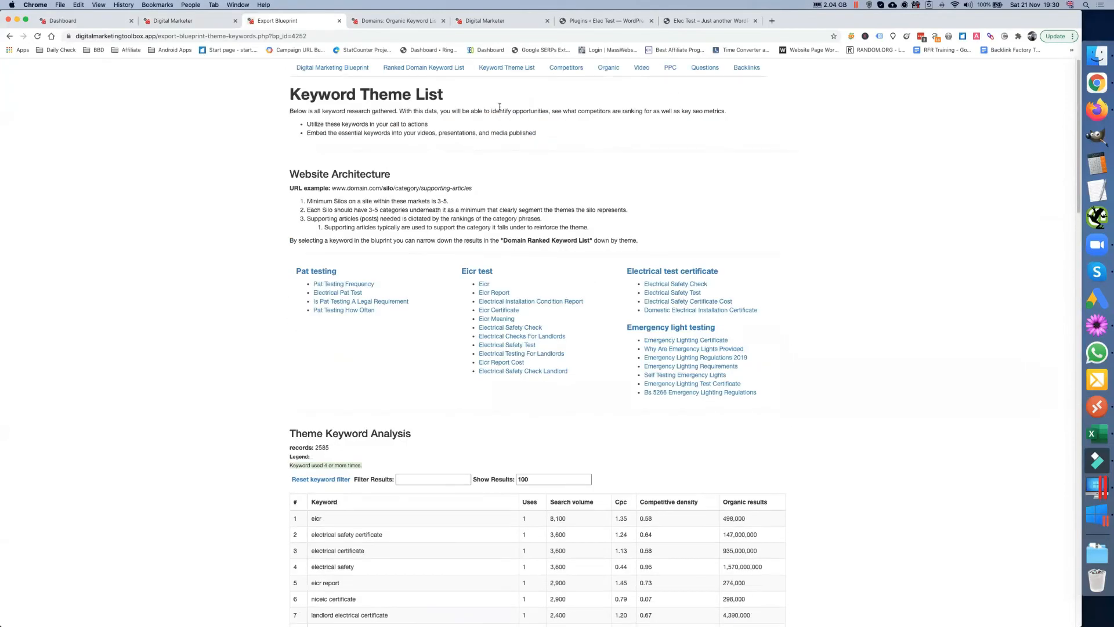
# Open the blueprint's Competitors report and look through the organic competitors table
pyautogui.click(563, 69)
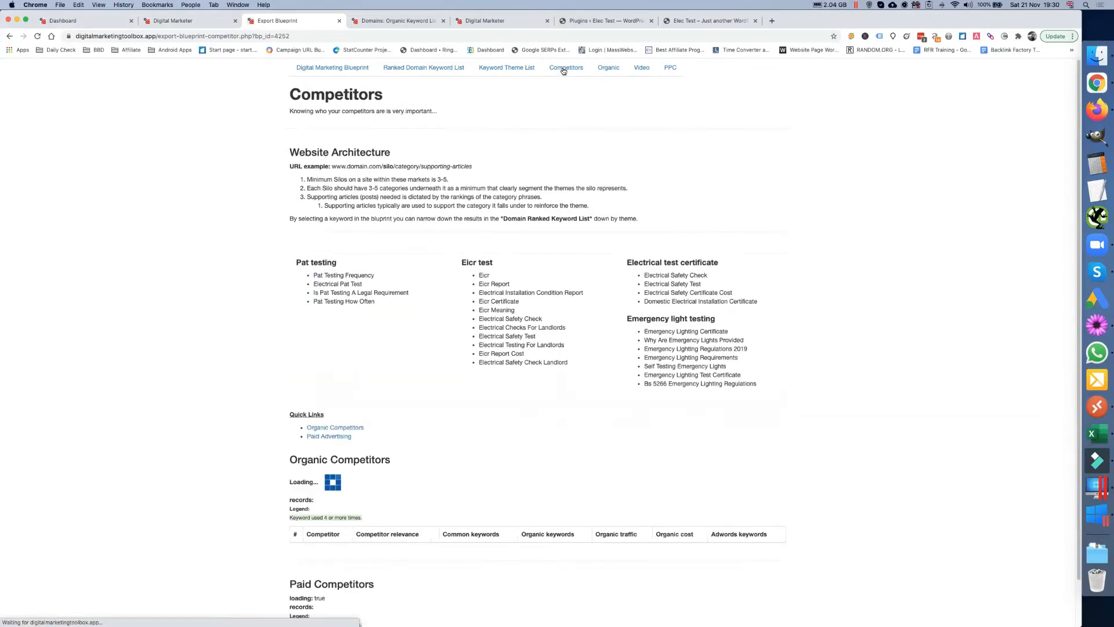
pyautogui.scroll(-10, 195, 314)
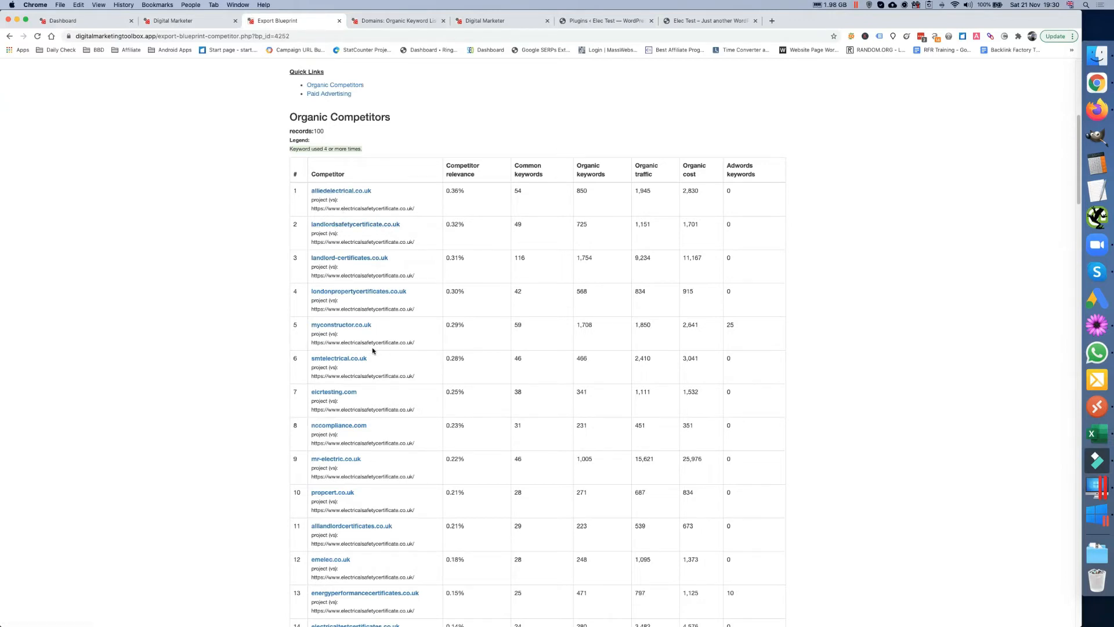
pyautogui.scroll(-1, 373, 351)
pyautogui.scroll(-1, 385, 342)
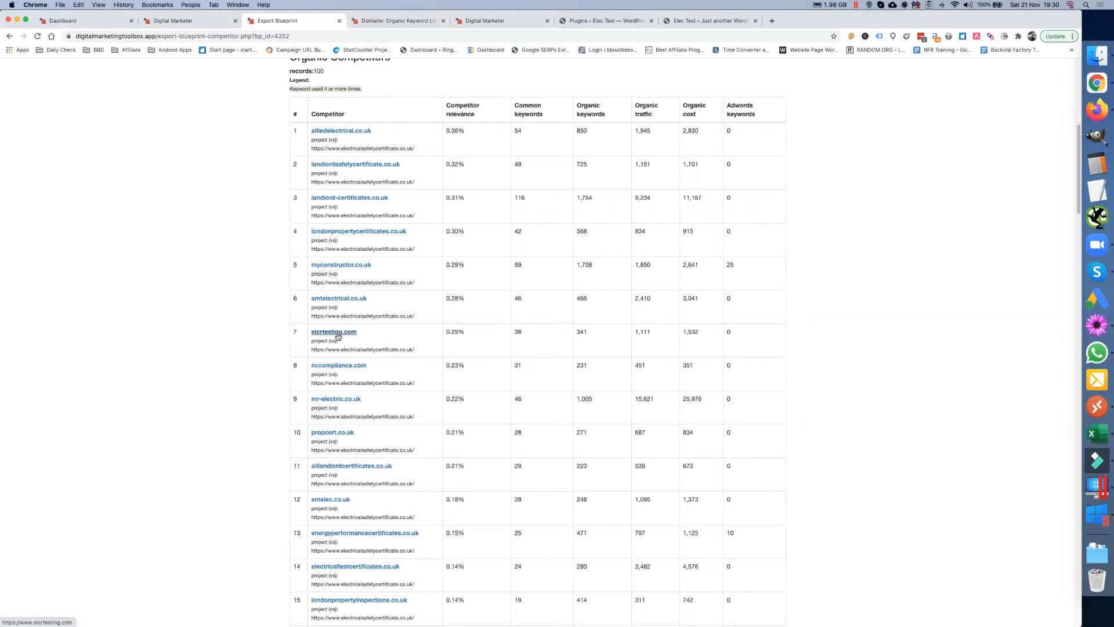
# Examine the lower-ranked domains in the organic competitors table, comparing their relevance, common keywords and organic traffic
pyautogui.scroll(-1, 262, 354)
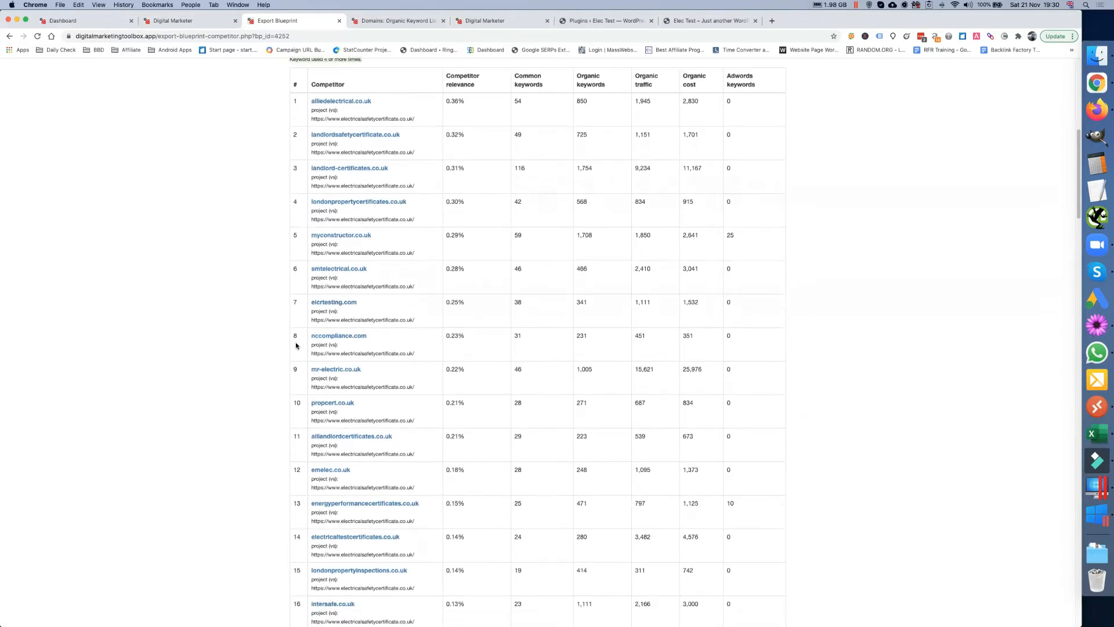
pyautogui.scroll(-1, 244, 365)
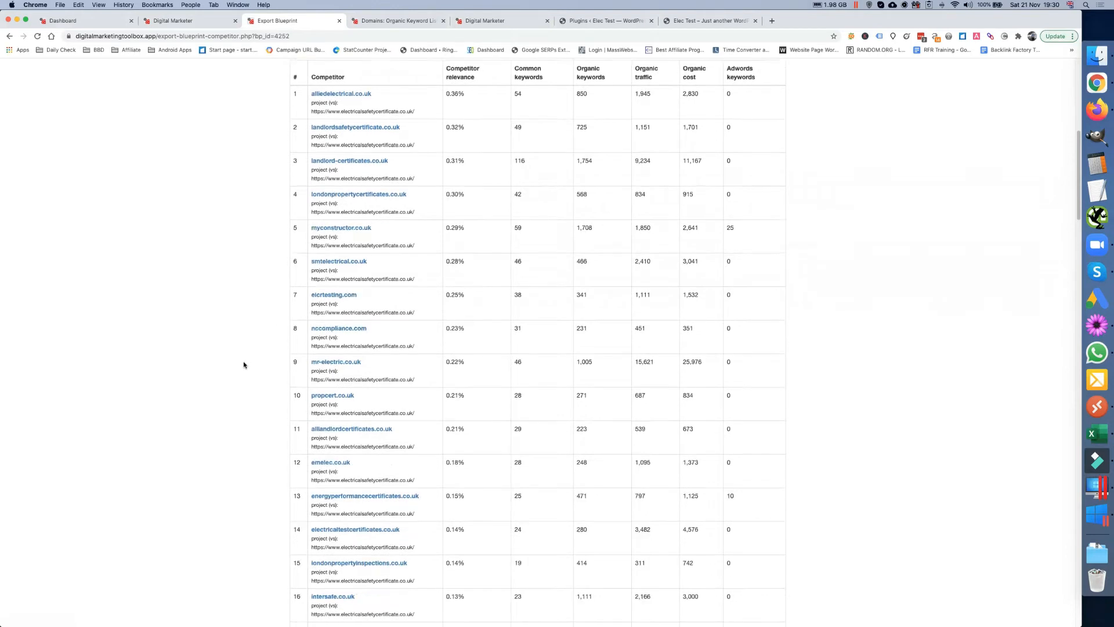
pyautogui.scroll(-3, 244, 365)
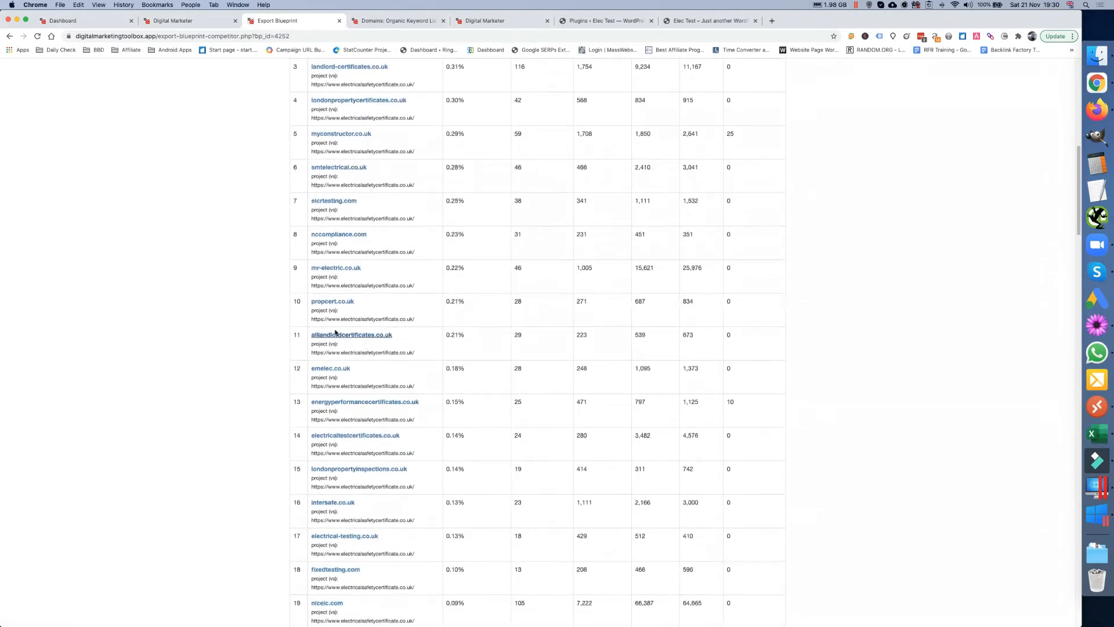
pyautogui.scroll(-1, 266, 367)
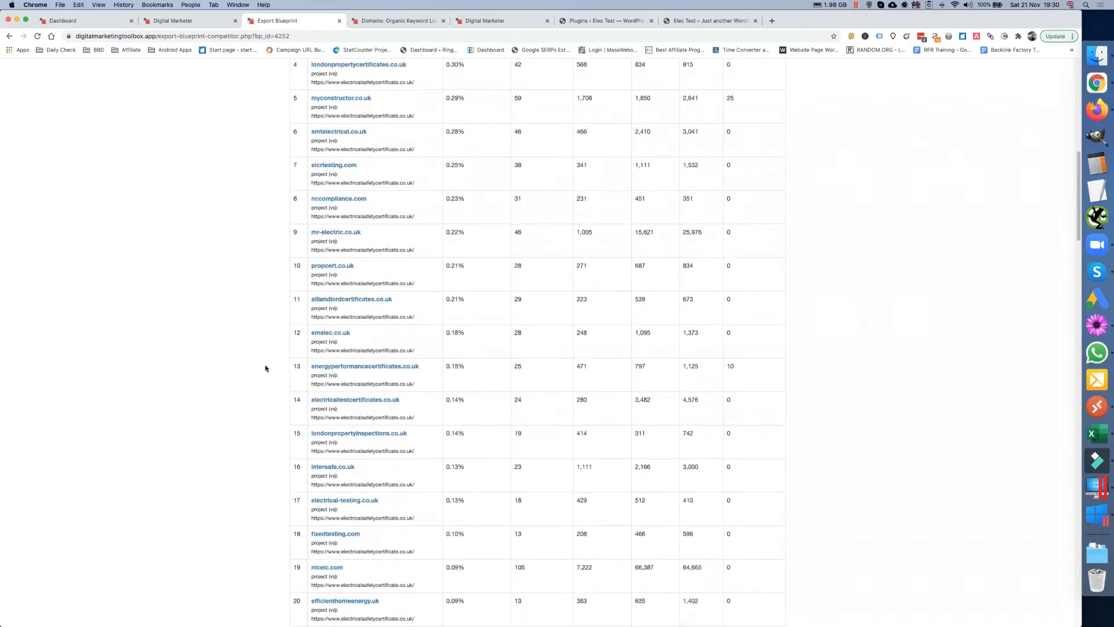
pyautogui.scroll(-4, 266, 368)
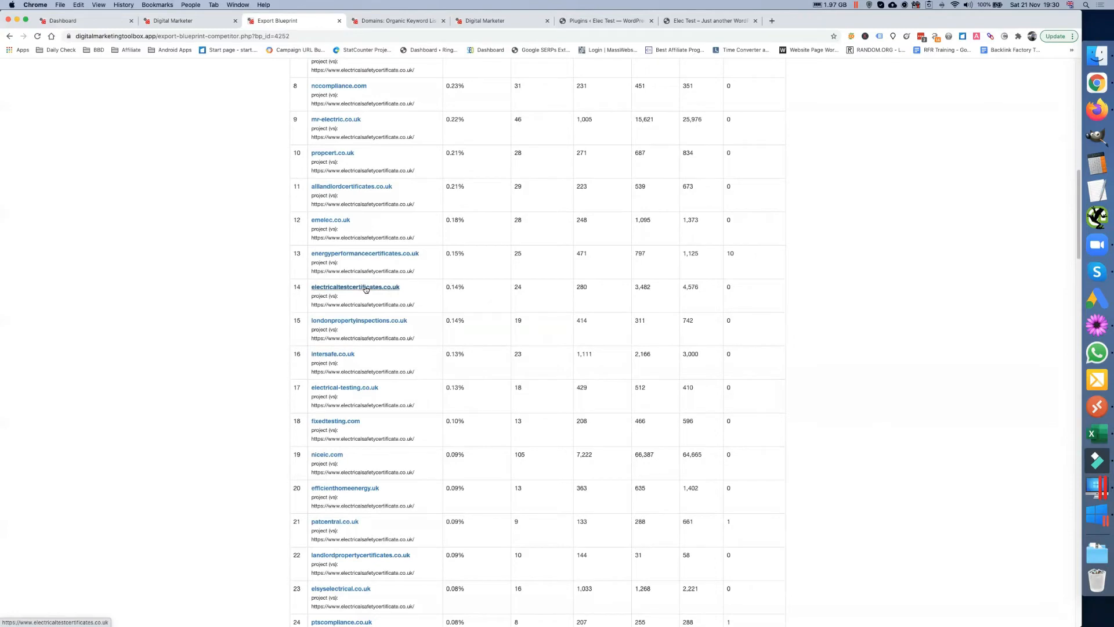
pyautogui.scroll(-3, 239, 384)
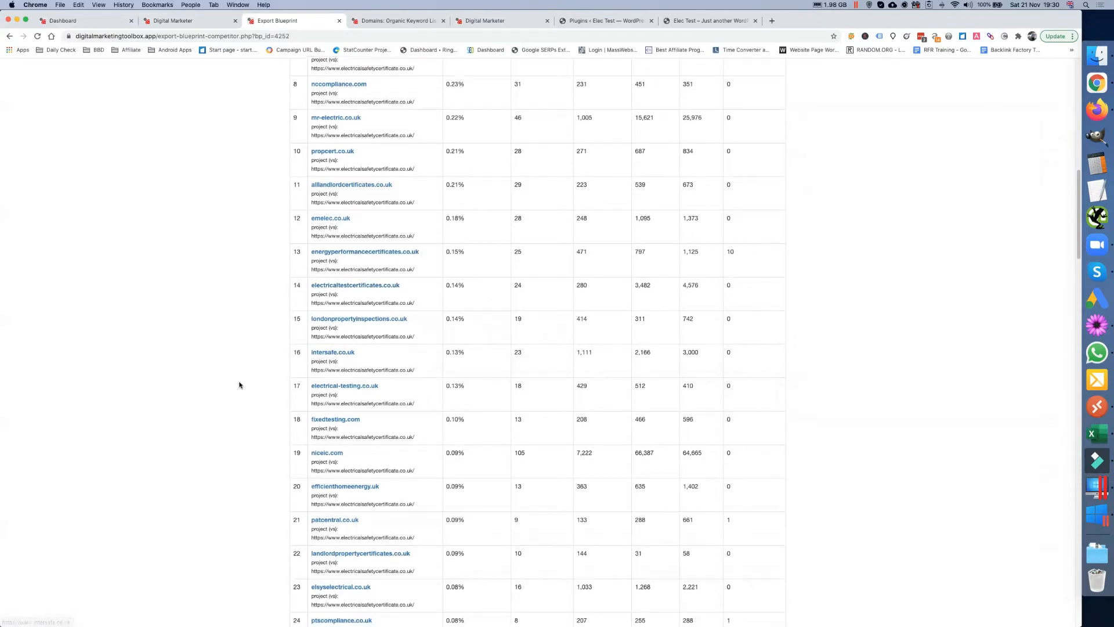
pyautogui.scroll(15, 239, 383)
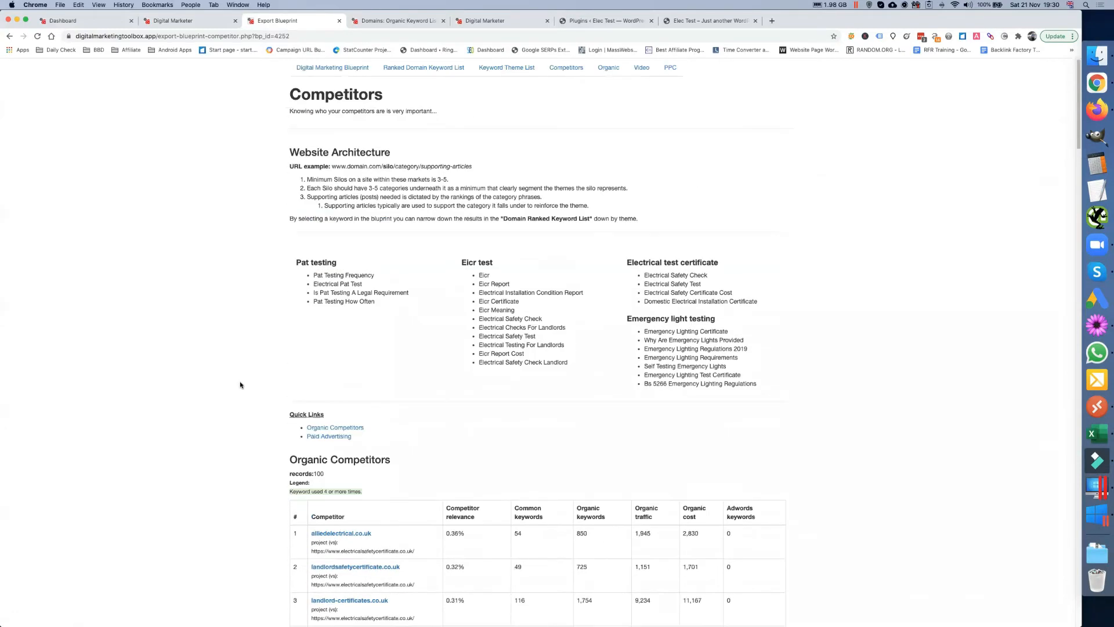
# Open the blueprint's Organic report and review its featured snippet, related keywords and organic results for Emergency Light Testing
pyautogui.click(612, 70)
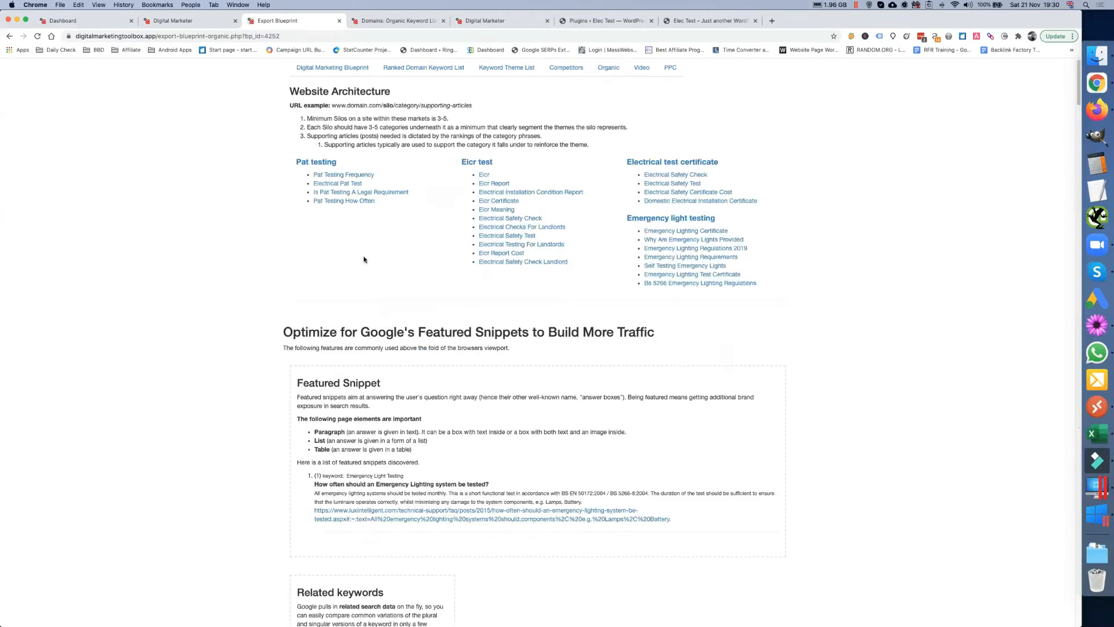
pyautogui.scroll(-10, 365, 259)
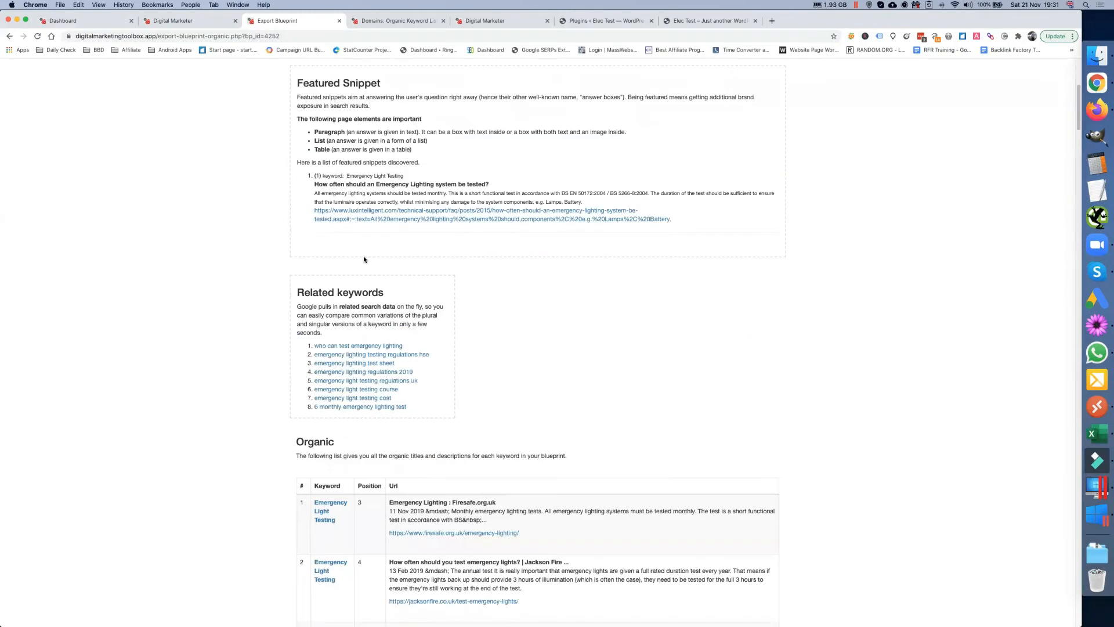
pyautogui.scroll(-10, 364, 260)
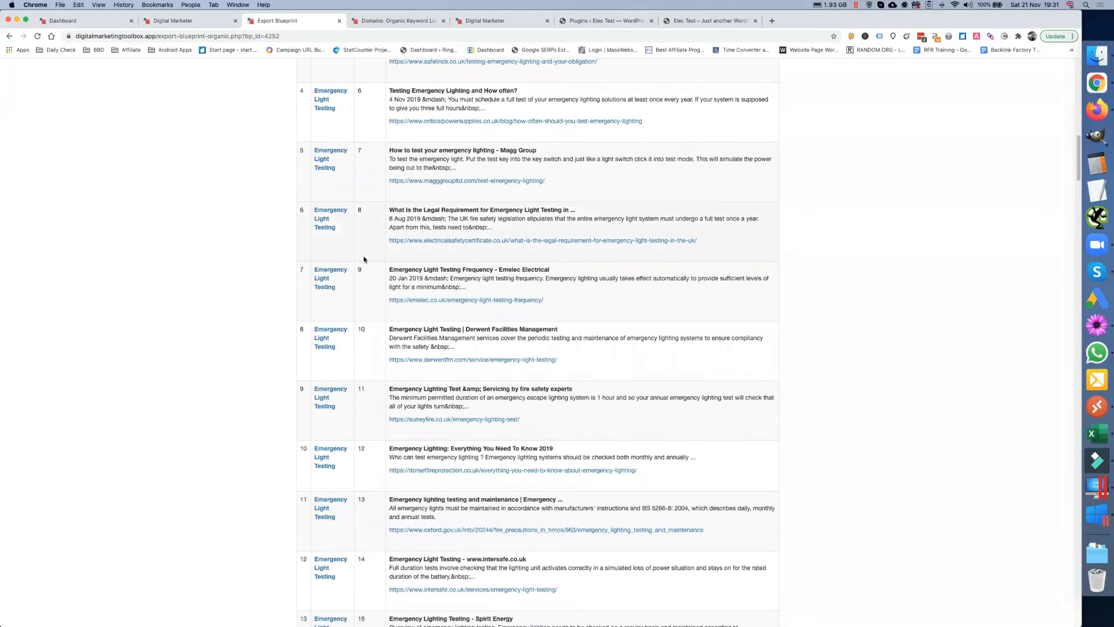
pyautogui.scroll(9, 364, 259)
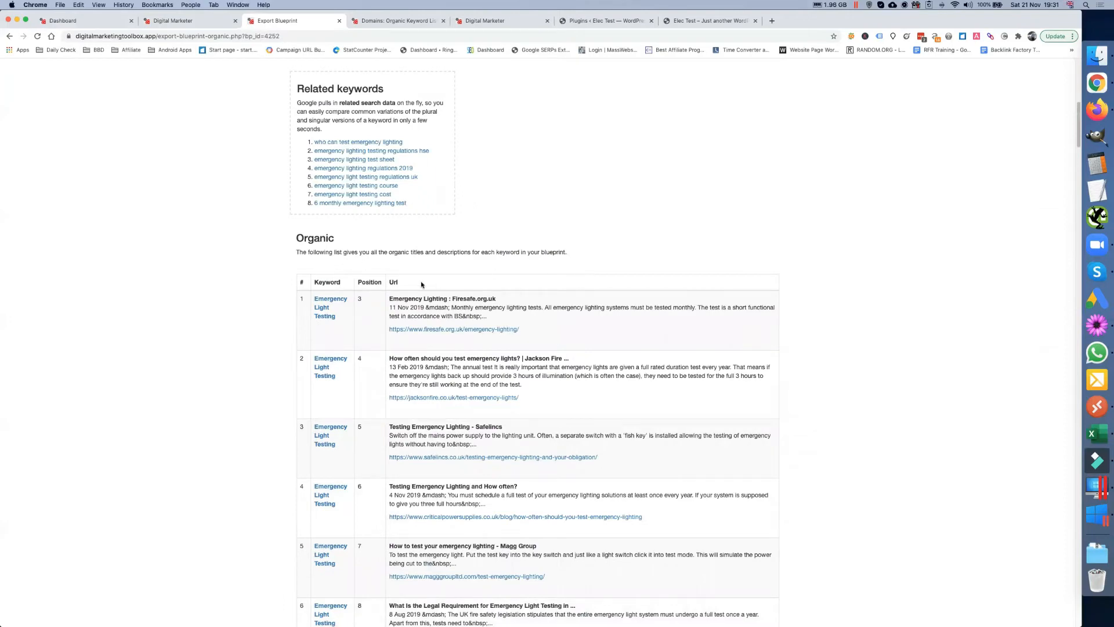
pyautogui.scroll(-3, 325, 327)
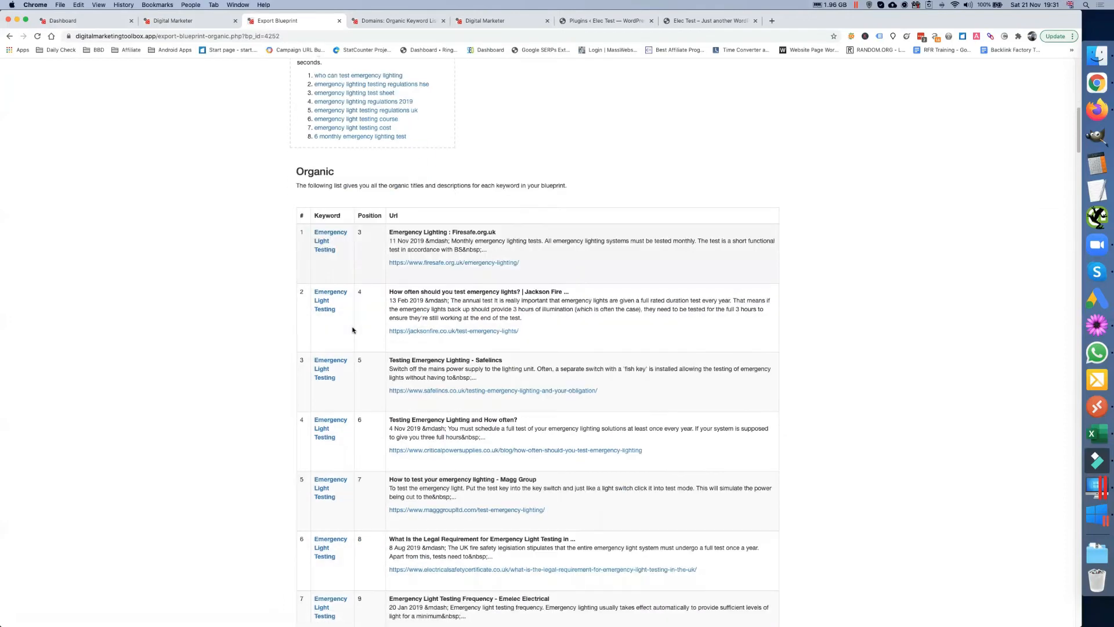
pyautogui.scroll(-20, 396, 307)
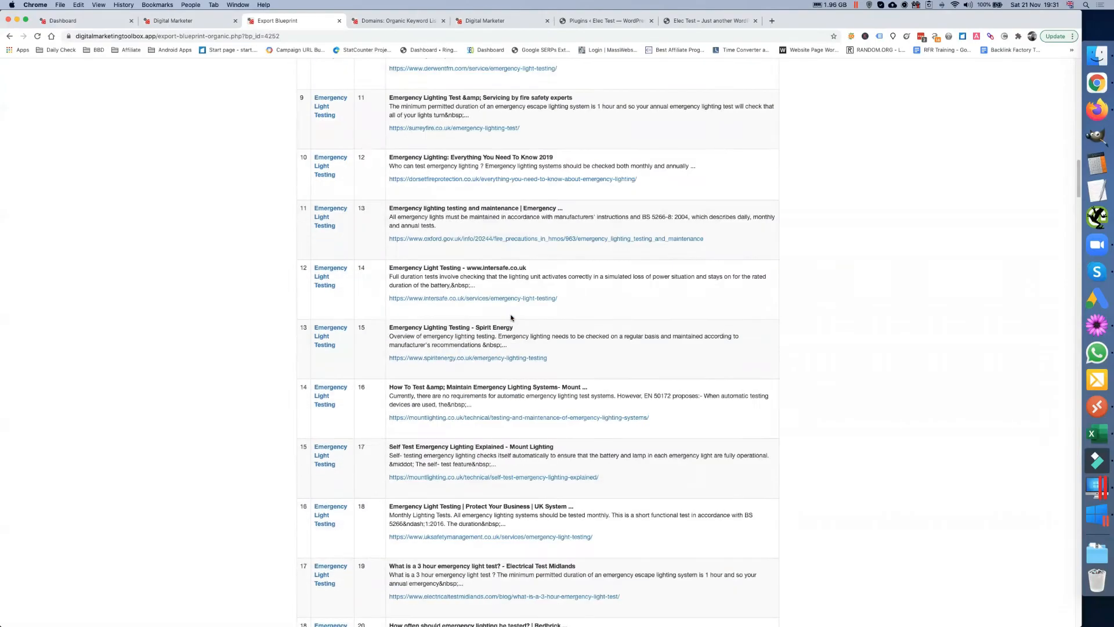
pyautogui.scroll(-5, 511, 318)
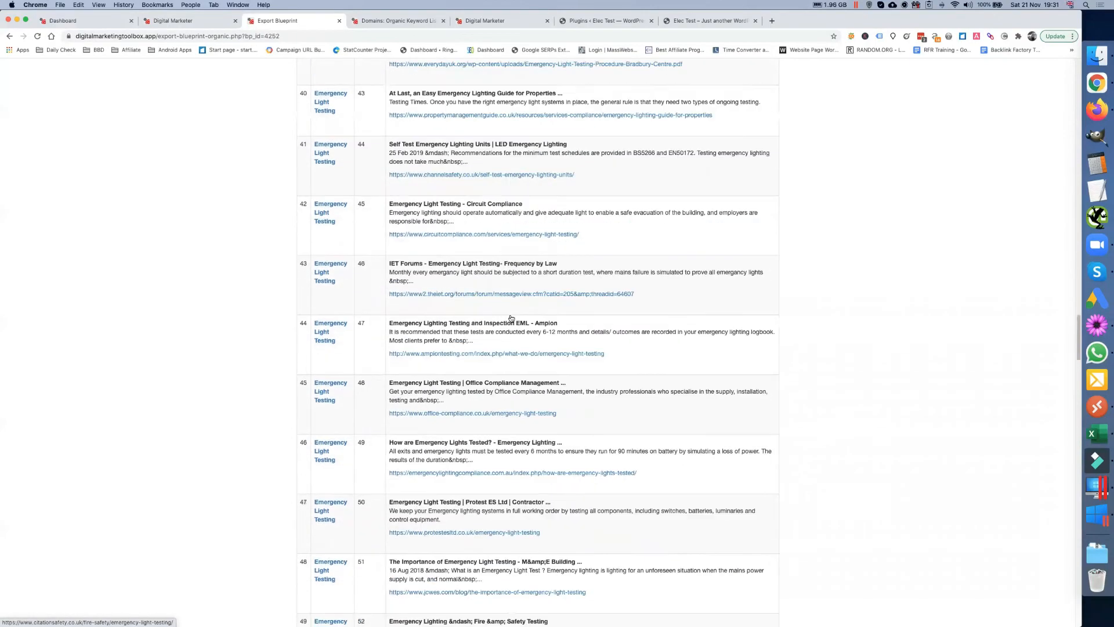
pyautogui.scroll(20, 511, 318)
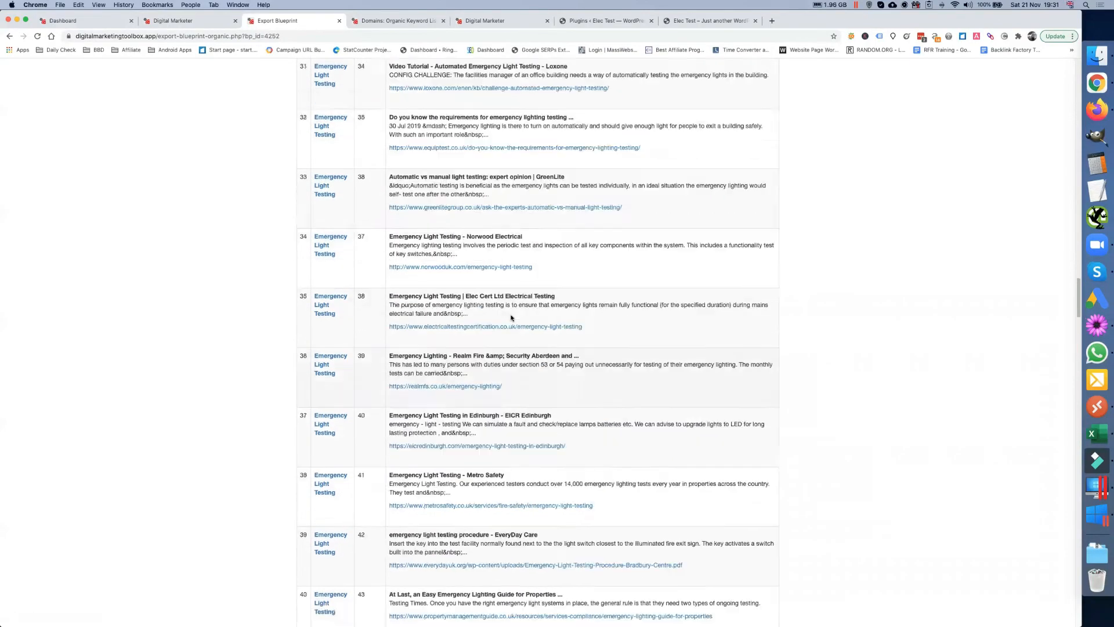
pyautogui.scroll(10, 510, 315)
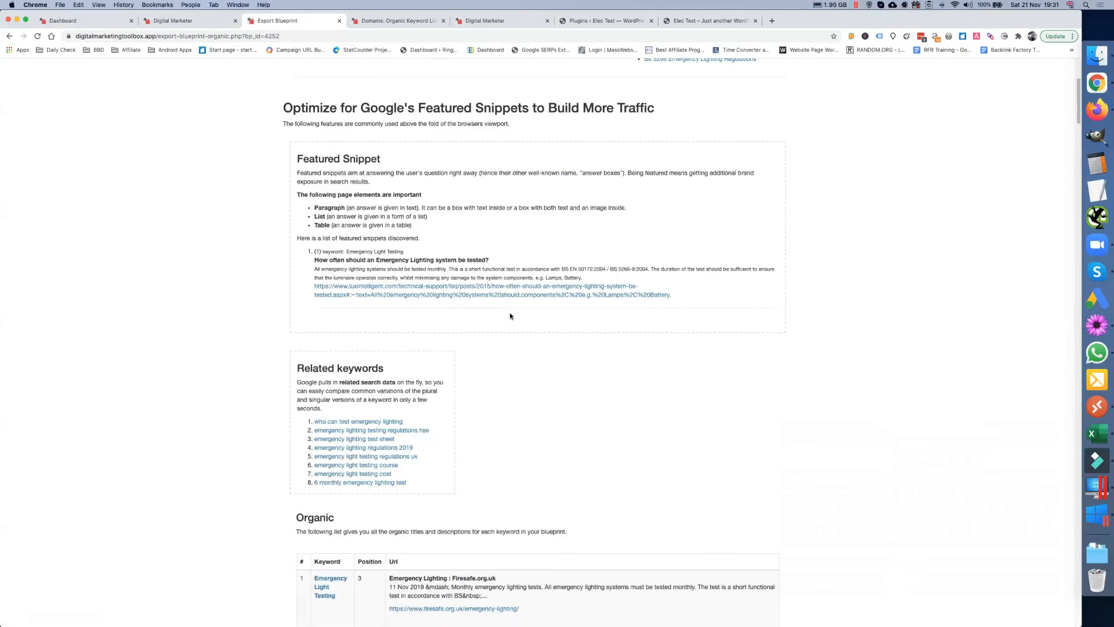
pyautogui.scroll(5, 510, 316)
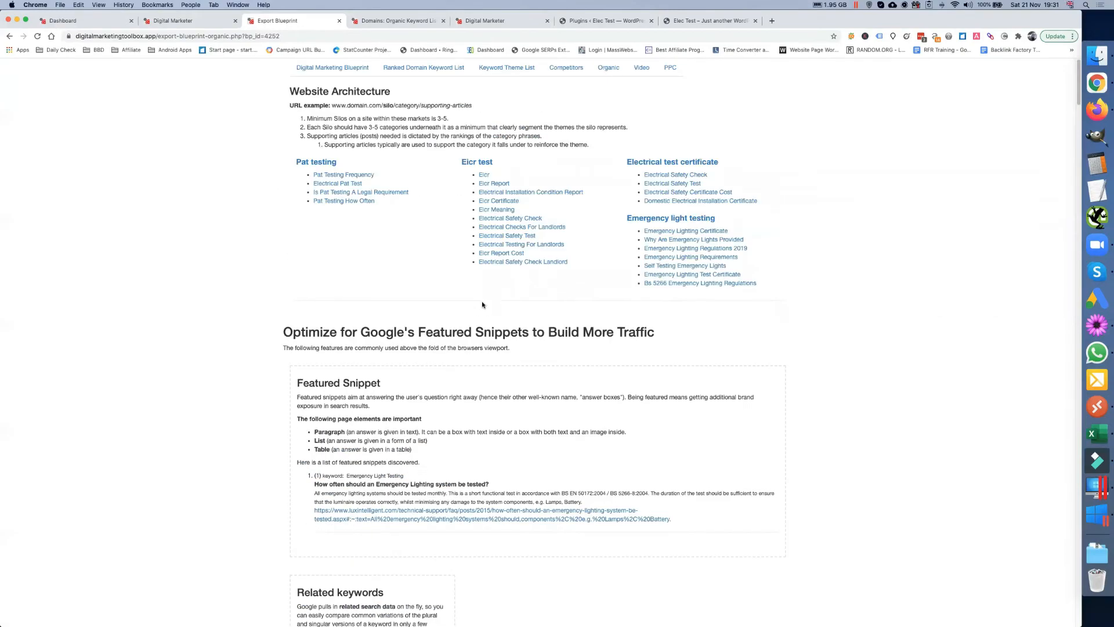
# Open the blueprint's Video report and look through the ranked video results for each keyword
pyautogui.click(642, 69)
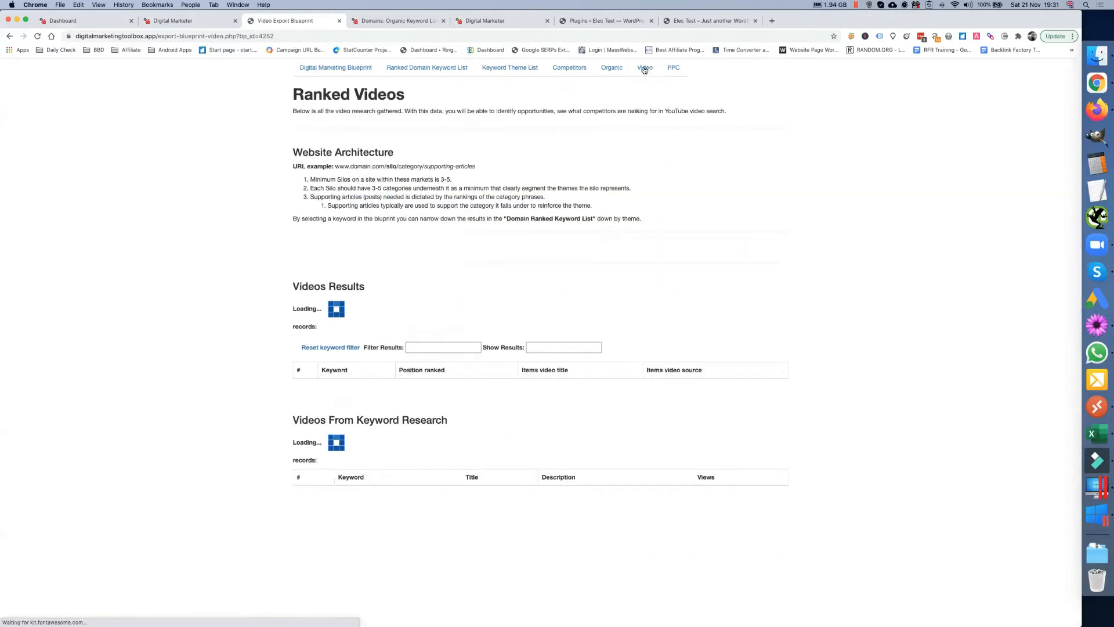
pyautogui.scroll(-6, 208, 315)
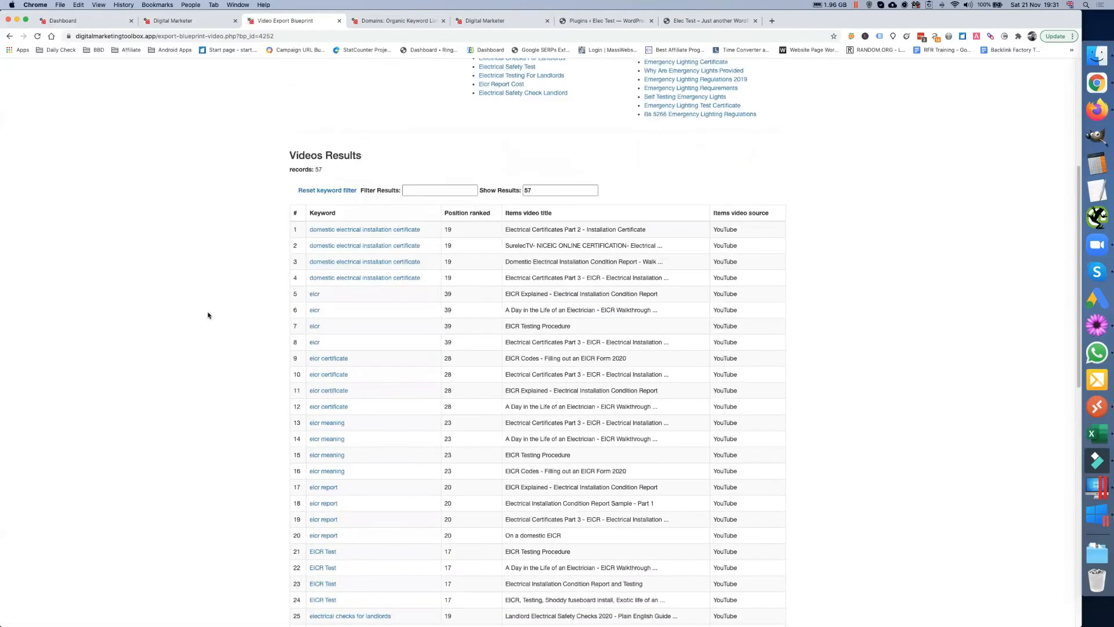
pyautogui.scroll(2, 209, 313)
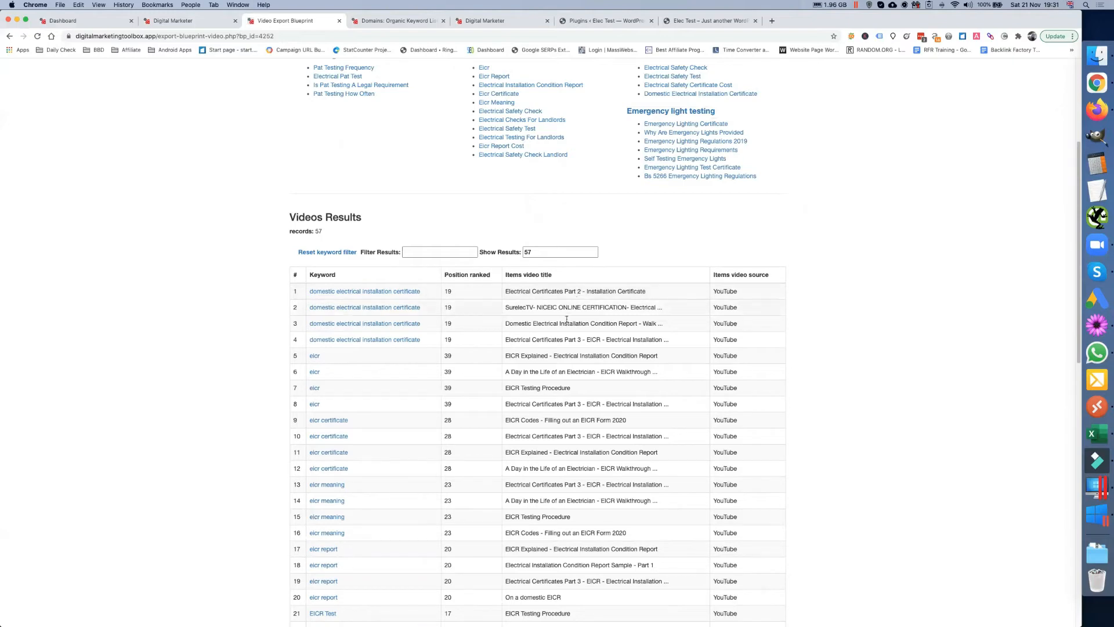
pyautogui.scroll(1, 580, 296)
pyautogui.scroll(-10, 638, 307)
pyautogui.scroll(-10, 638, 312)
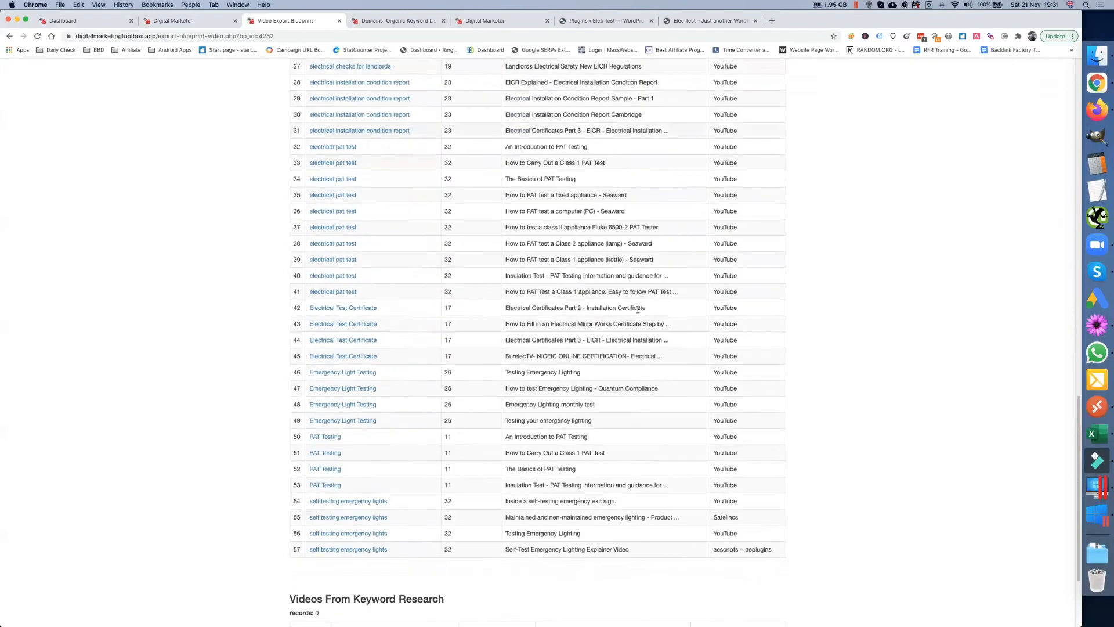
pyautogui.scroll(15, 632, 312)
pyautogui.scroll(6, 631, 313)
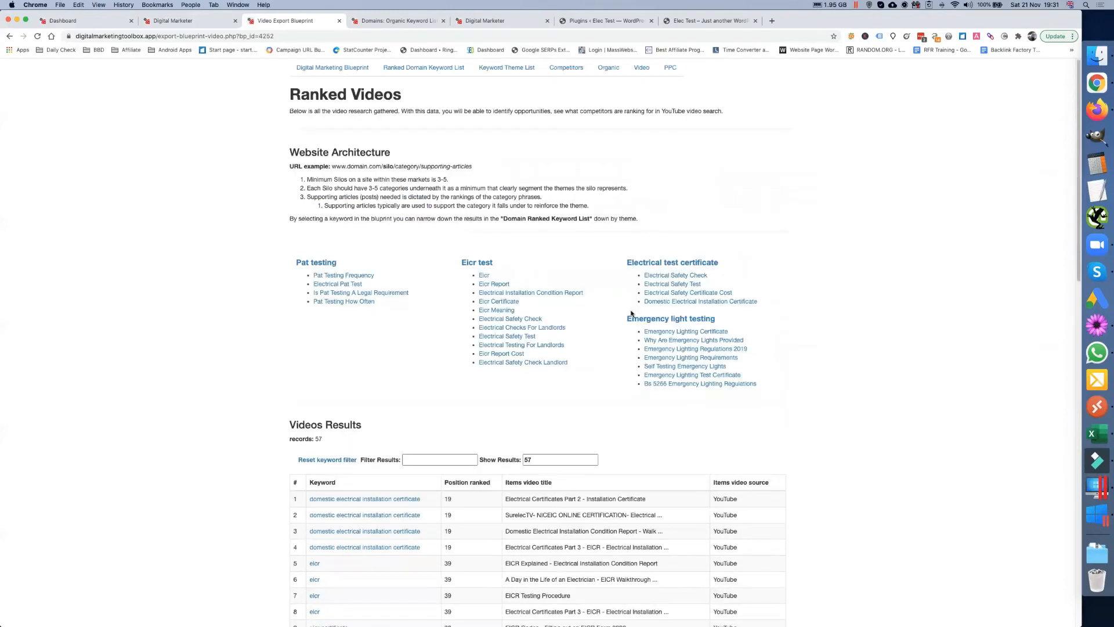
# Open the blueprint's PPC report and filter it by the Eicr Report and Electrical Safety Test keywords
pyautogui.click(670, 69)
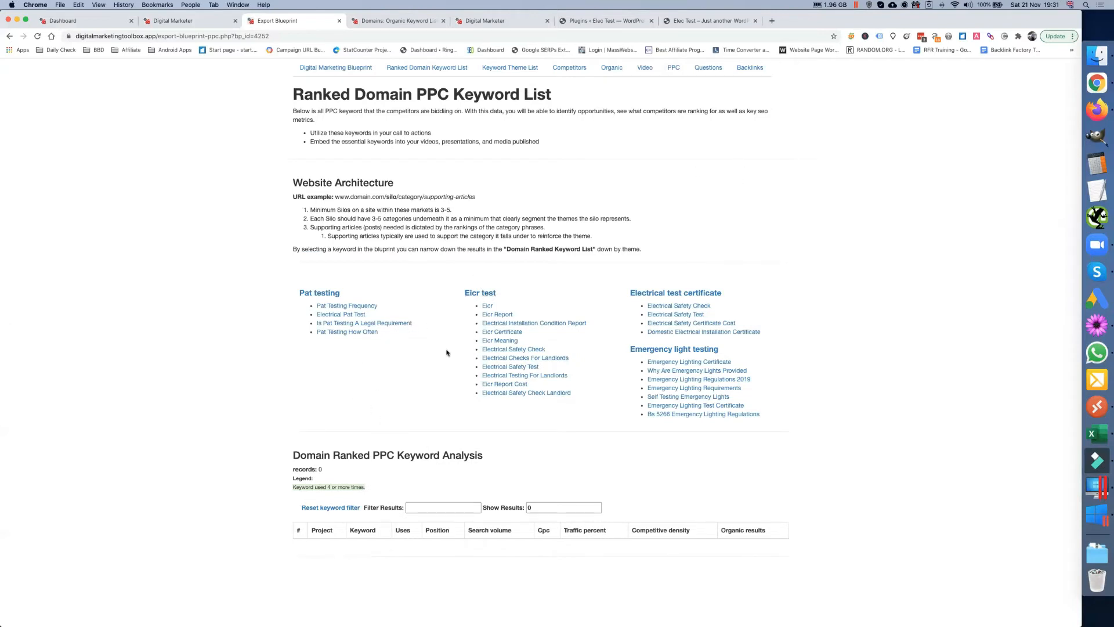
pyautogui.click(492, 315)
pyautogui.click(663, 315)
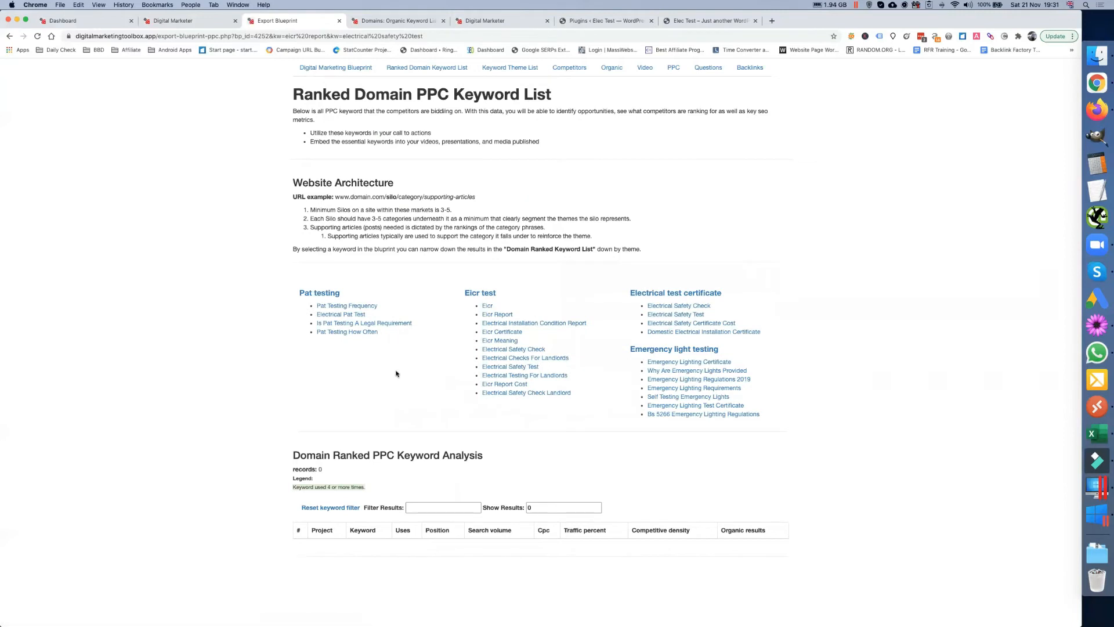
# Close the blueprint export and the organic keyword analysis, and check the two remaining content editor pages
pyautogui.click(339, 22)
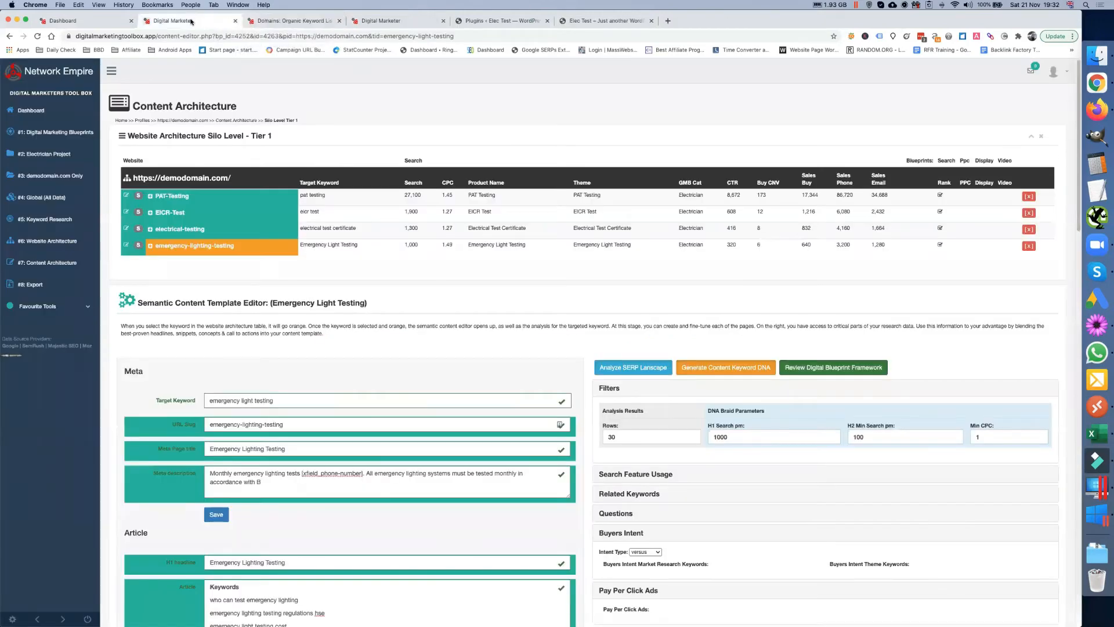
pyautogui.scroll(-1, 476, 226)
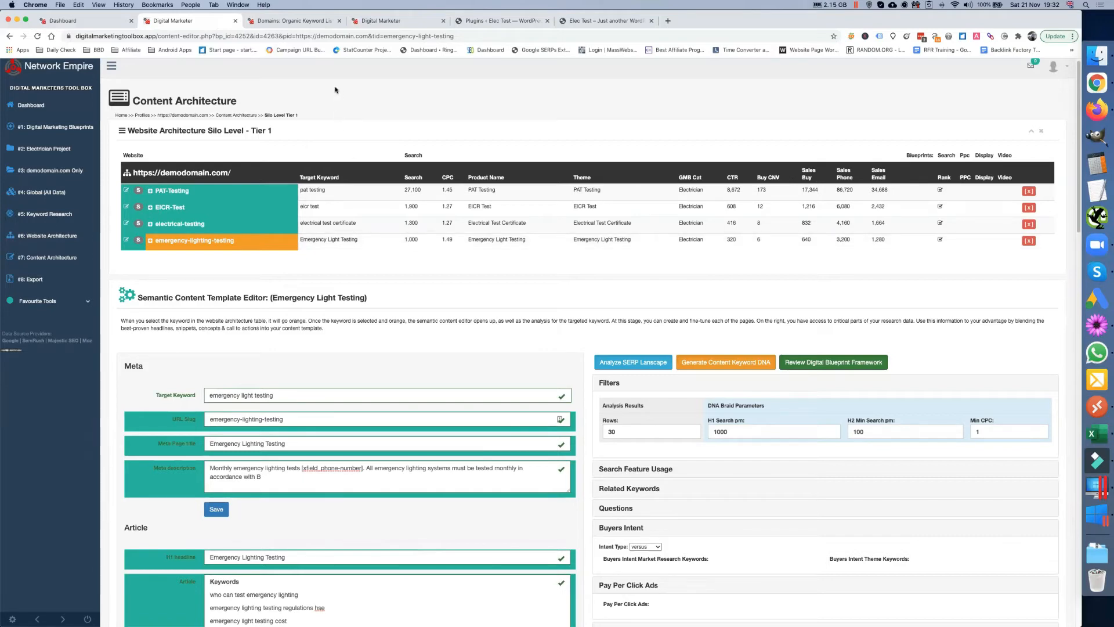
pyautogui.click(285, 21)
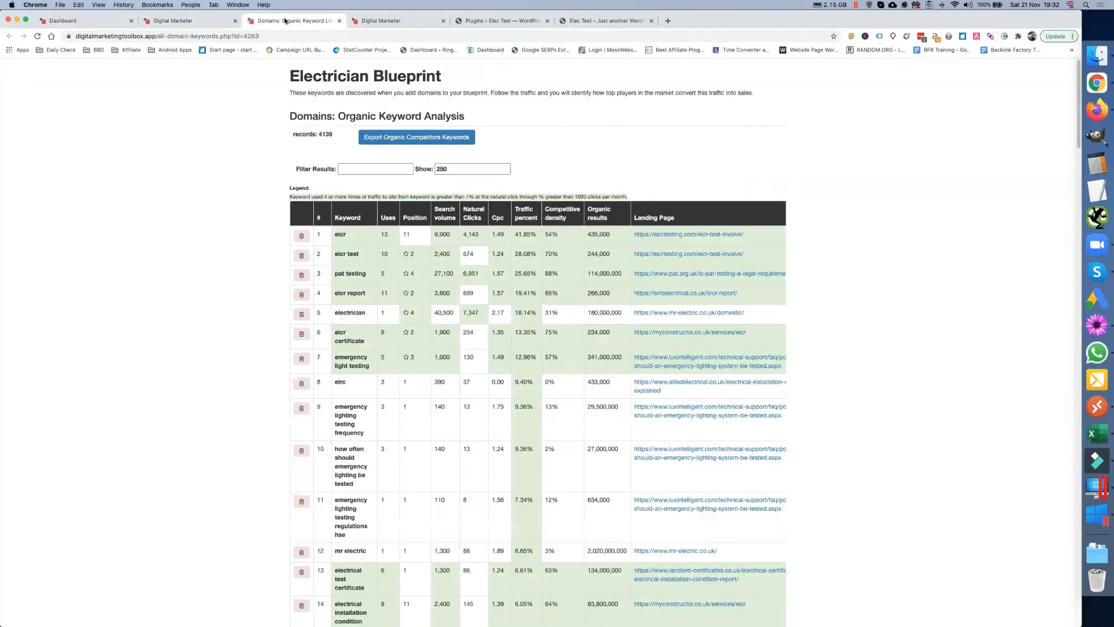
pyautogui.click(340, 20)
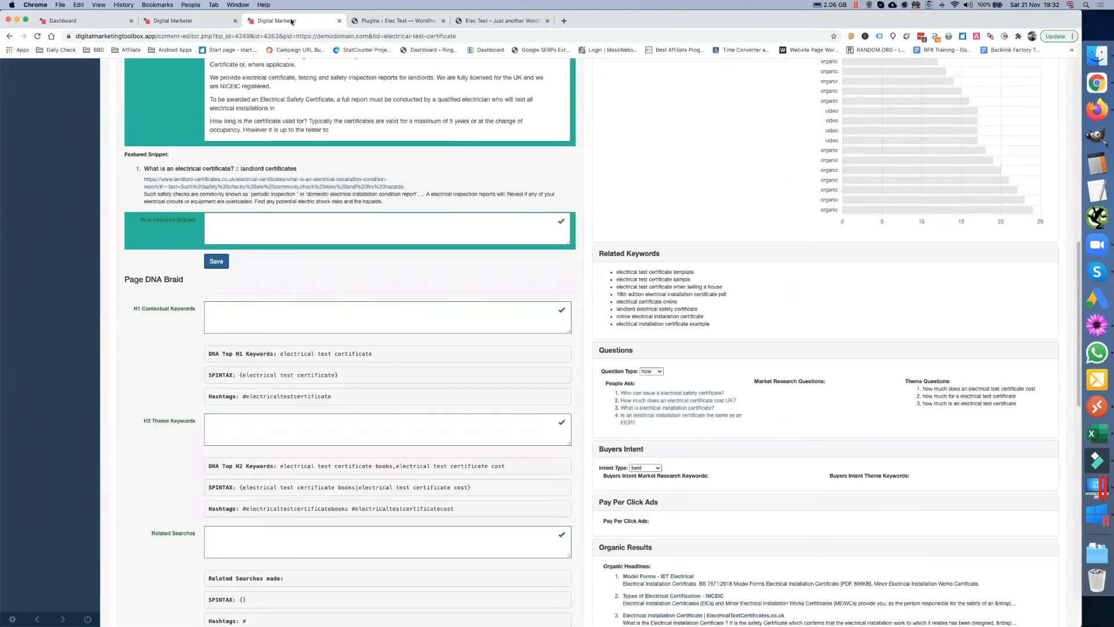
pyautogui.click(192, 21)
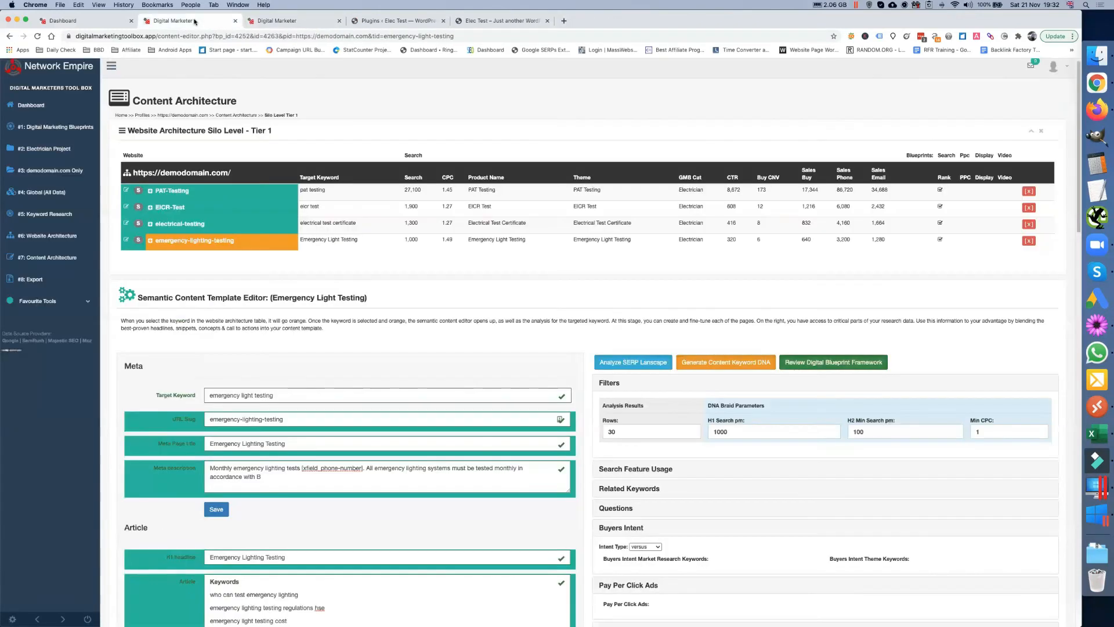
pyautogui.click(272, 22)
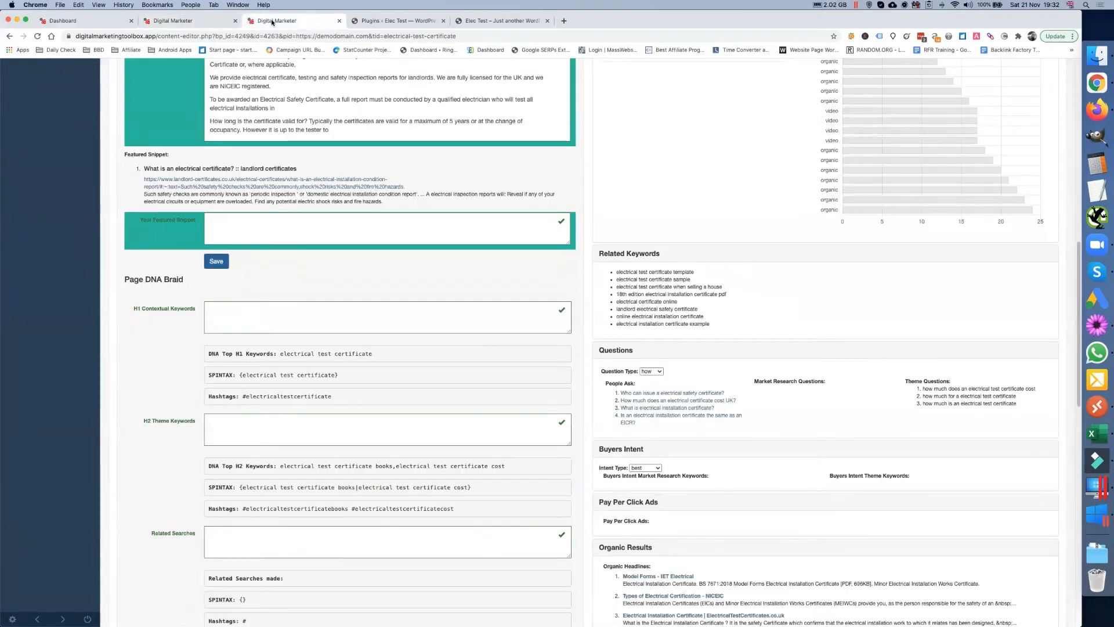
# Check the toolbox dashboard's road map and the WordPress site's installed plugins, and reload the Elec Test home page
pyautogui.click(94, 22)
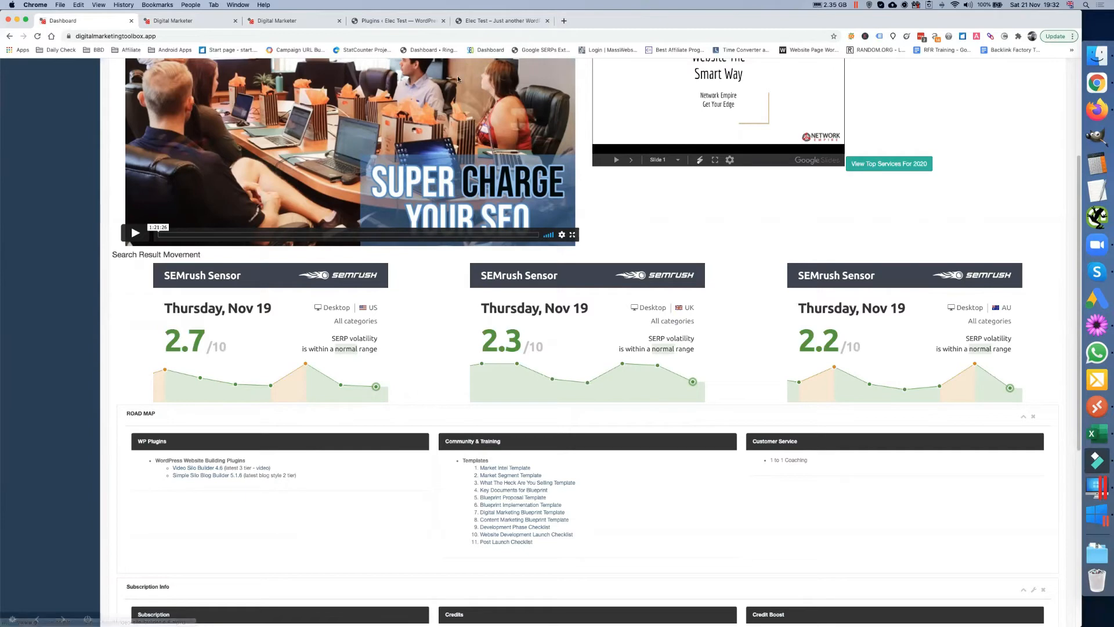
pyautogui.click(397, 19)
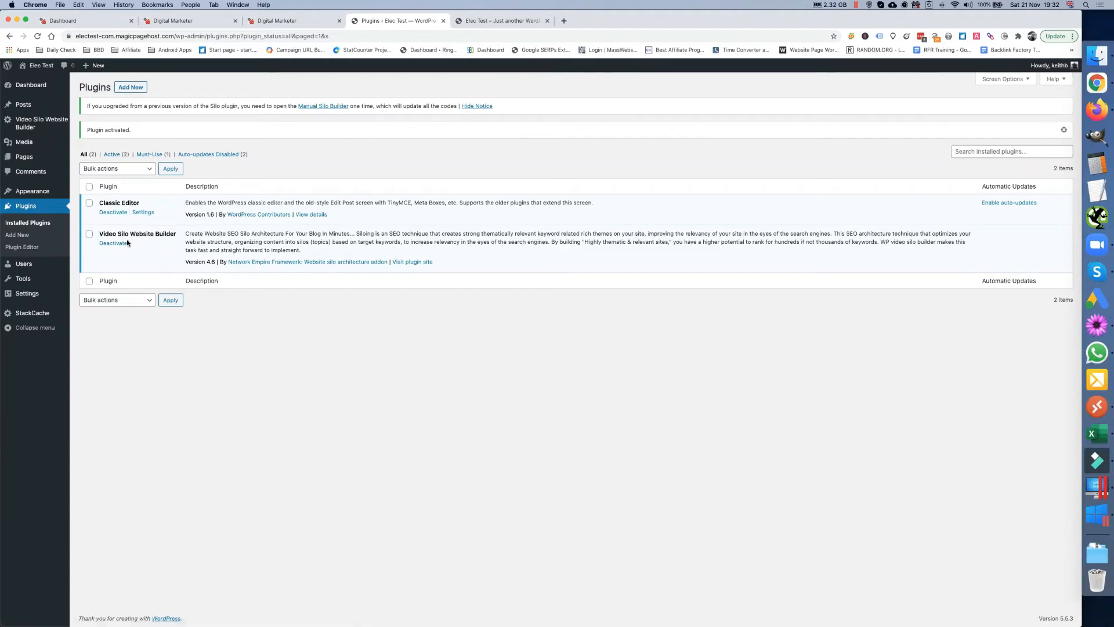
pyautogui.click(499, 20)
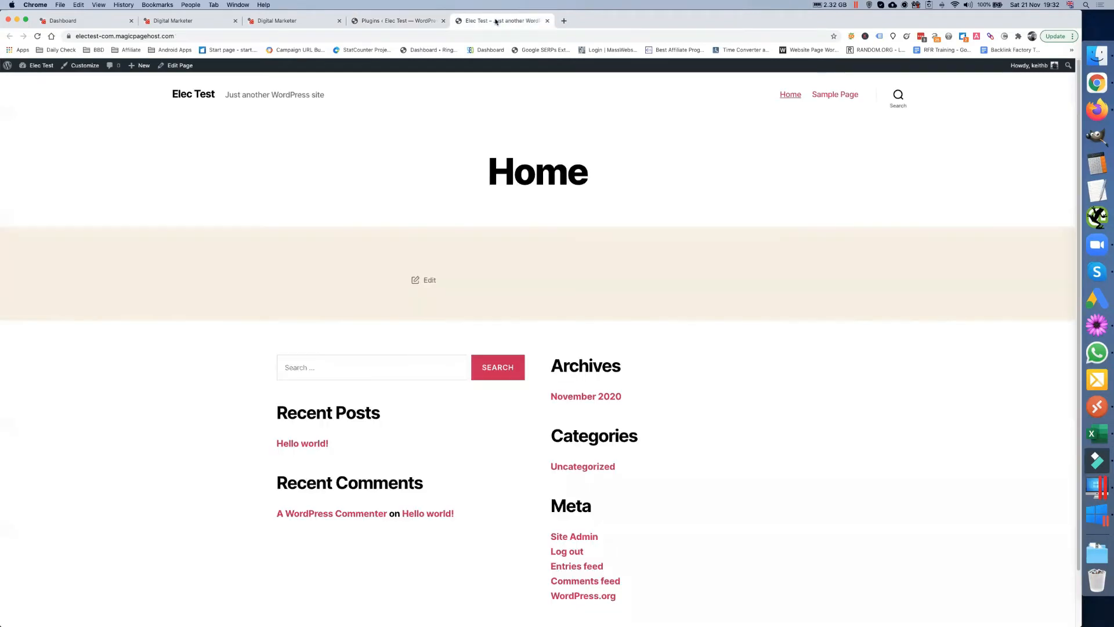
pyautogui.click(38, 37)
# Open demodomain.com's Export Manager in the marketing toolbox and generate the WP XML Site Builder file
pyautogui.click(180, 22)
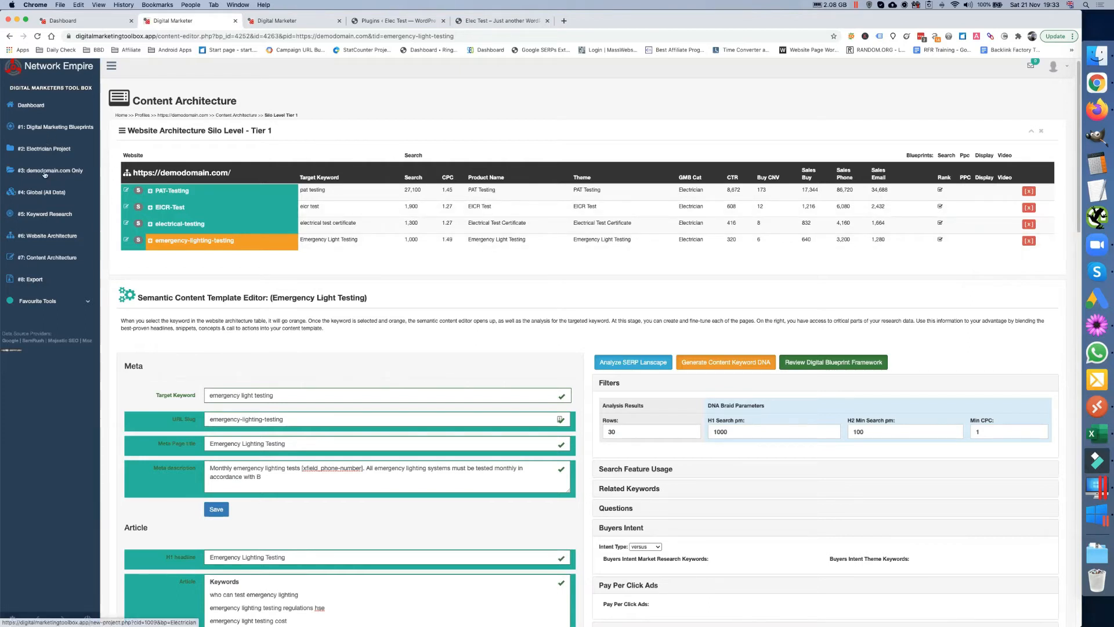
pyautogui.click(36, 280)
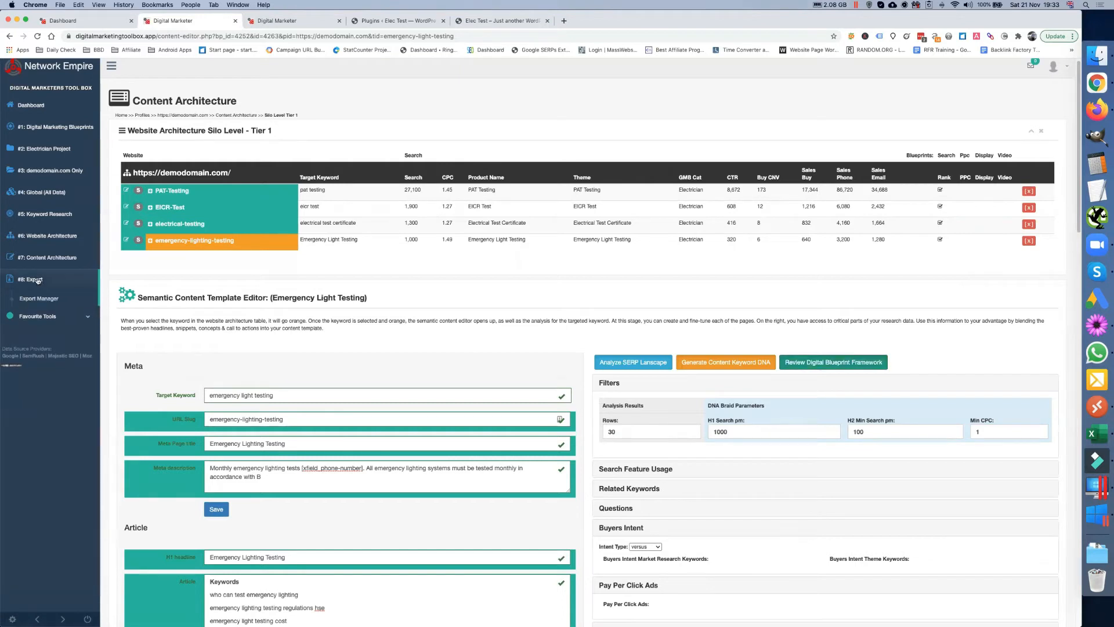
pyautogui.click(39, 299)
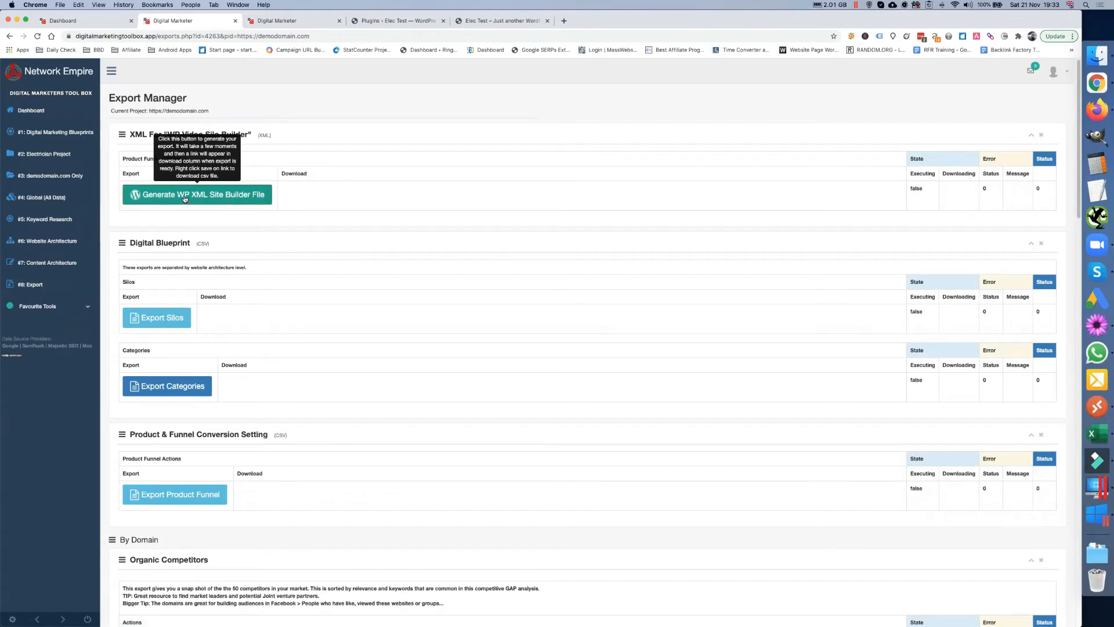
pyautogui.click(184, 199)
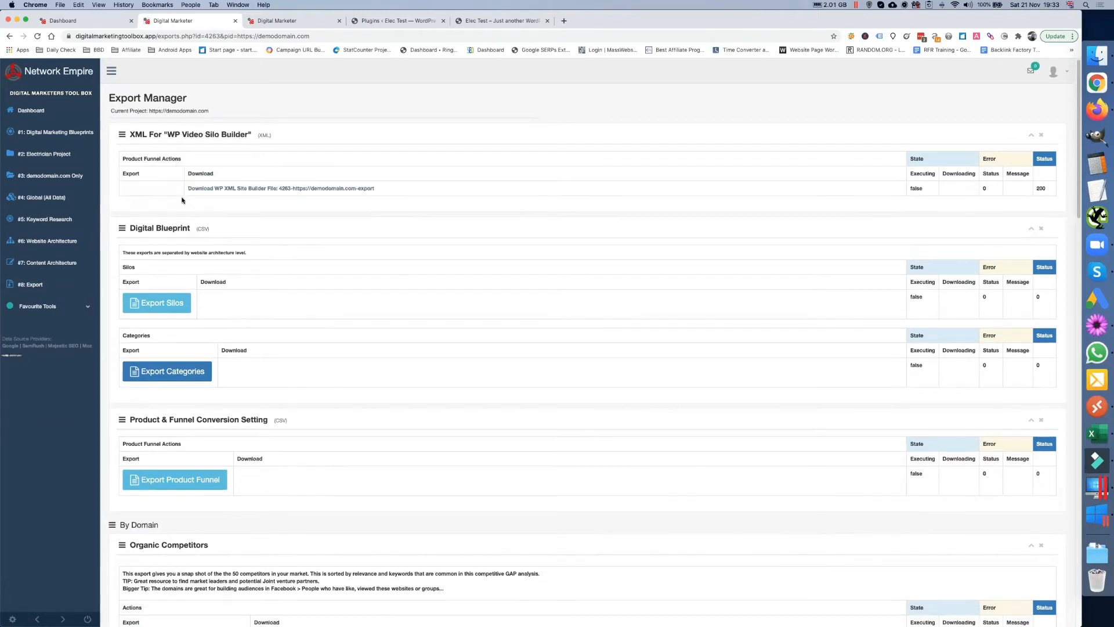
# View the generated site builder XML in a new window, look through its page nodes, and close it
pyautogui.rightClick(312, 190)
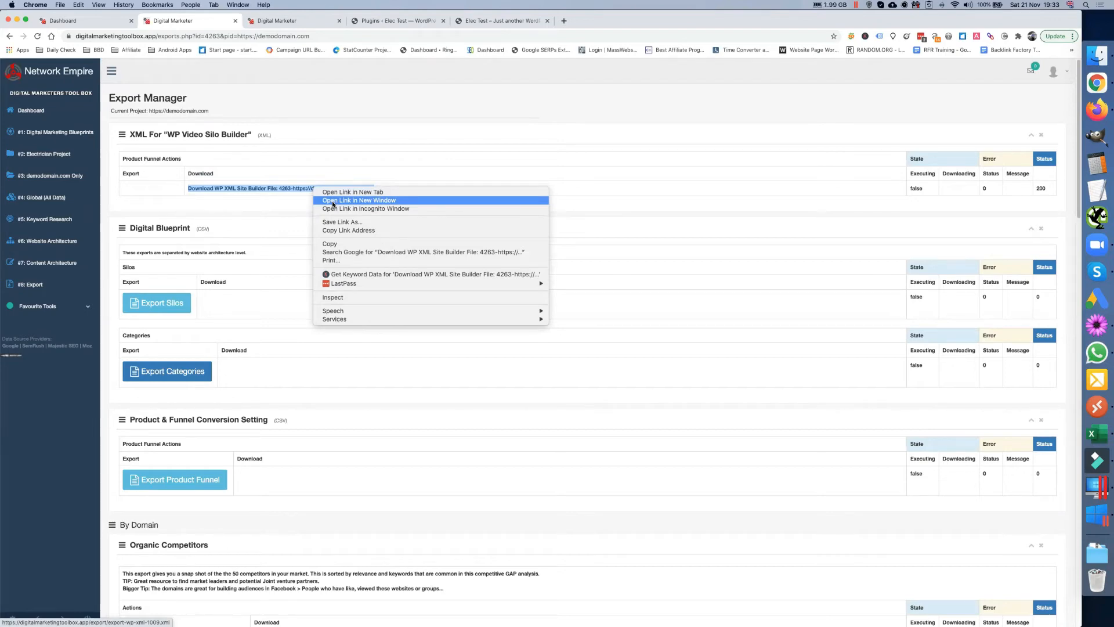
pyautogui.click(333, 201)
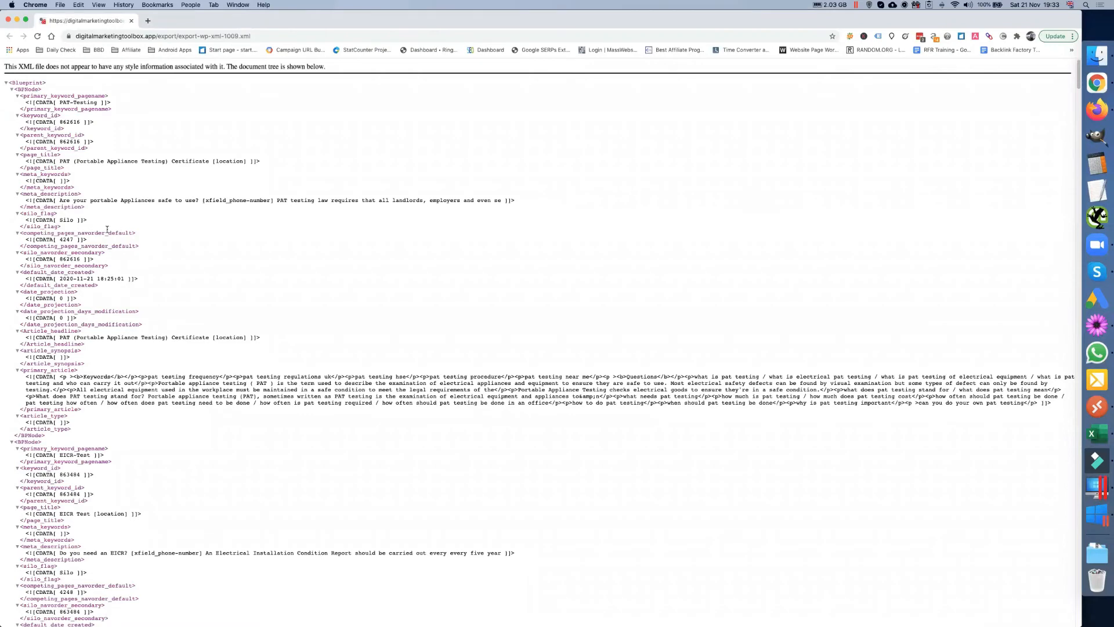
pyautogui.scroll(-5, 97, 228)
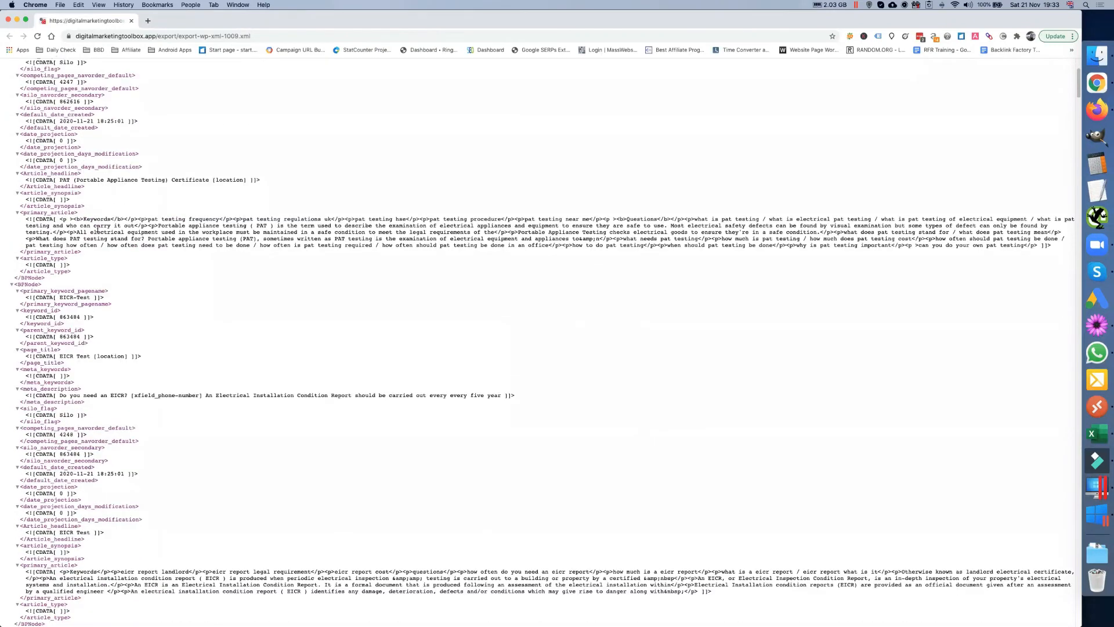
pyautogui.scroll(5, 98, 228)
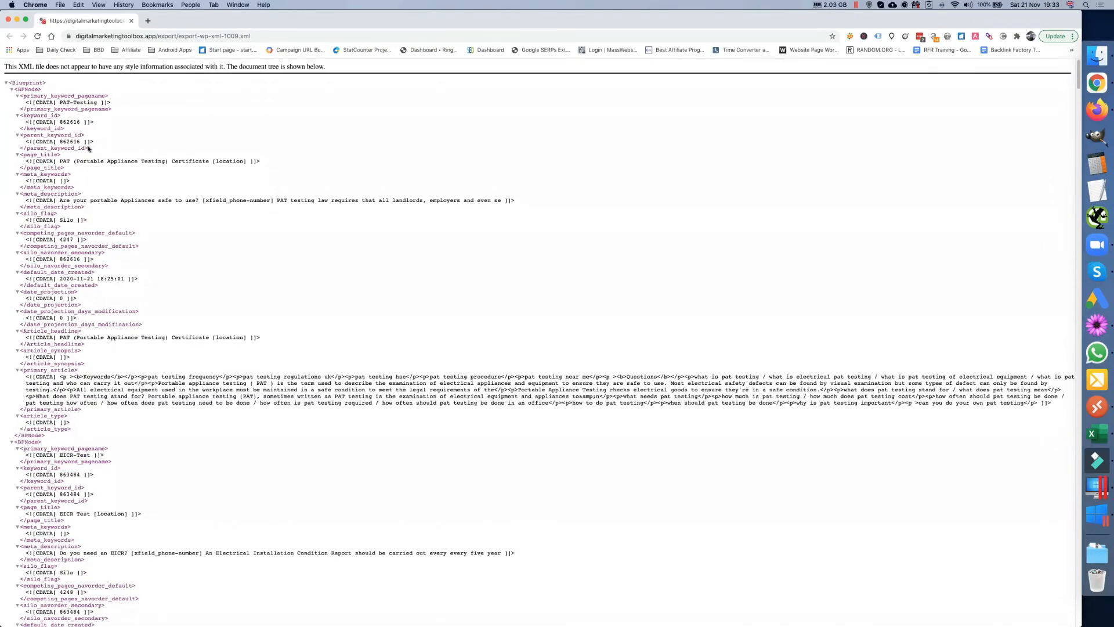
pyautogui.click(8, 20)
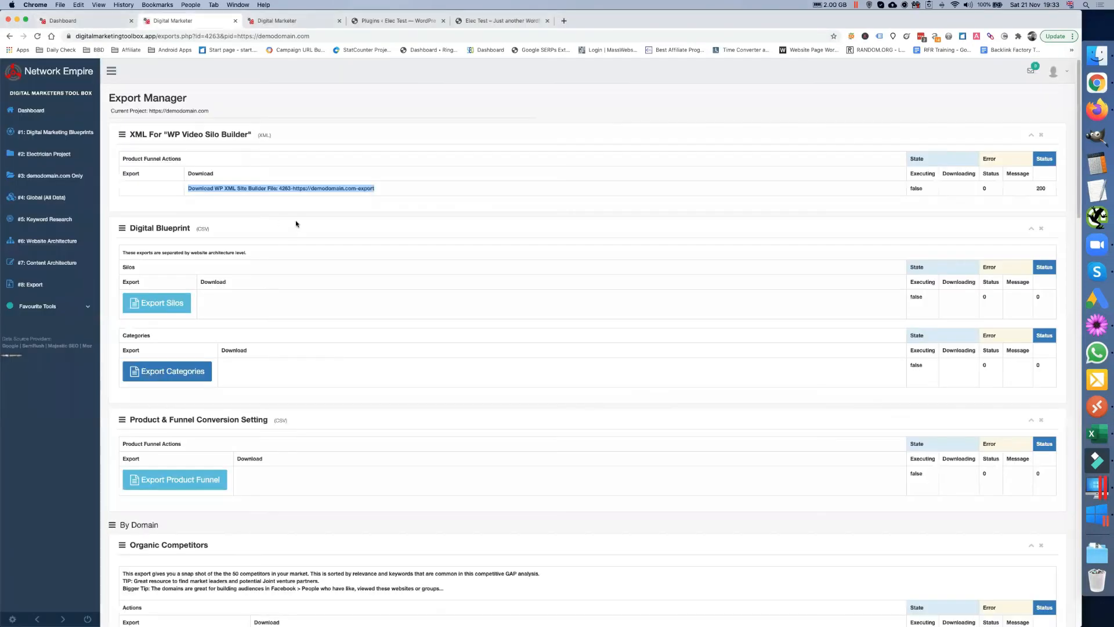
# Save the linked site builder file as export-wp-xml-1009.xml in a new folder named dmt inside Downloads
pyautogui.rightClick(305, 187)
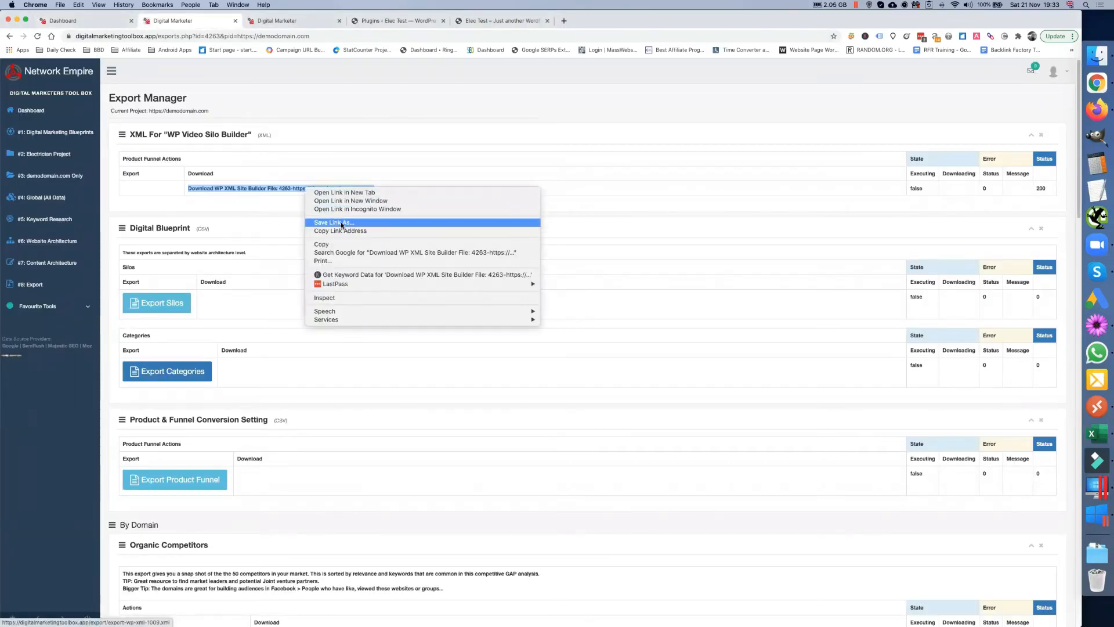
pyautogui.click(341, 223)
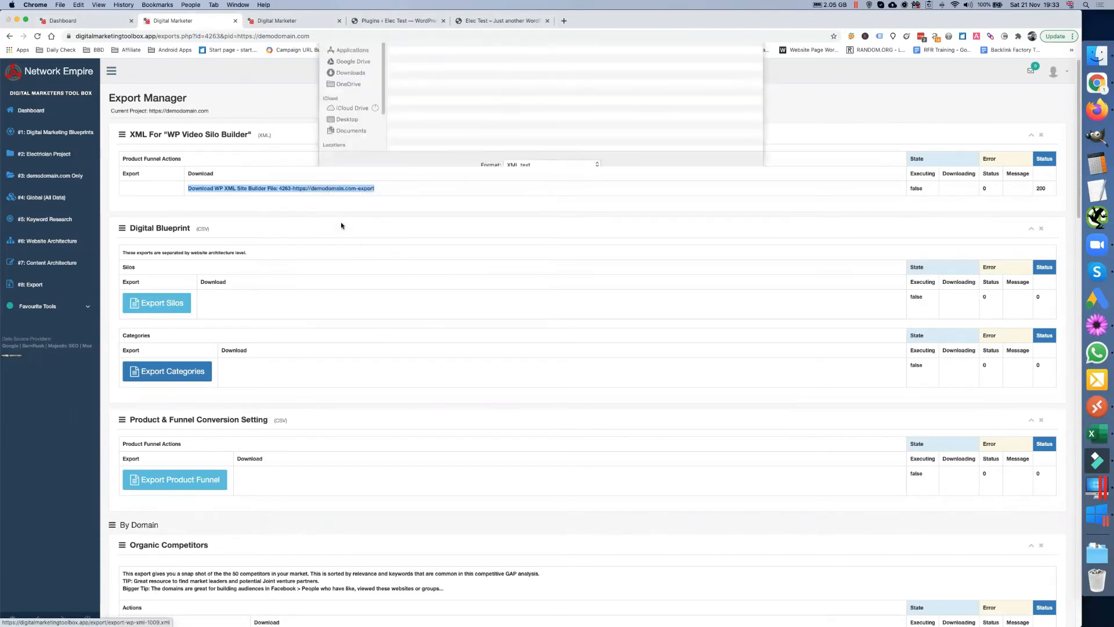
pyautogui.click(350, 145)
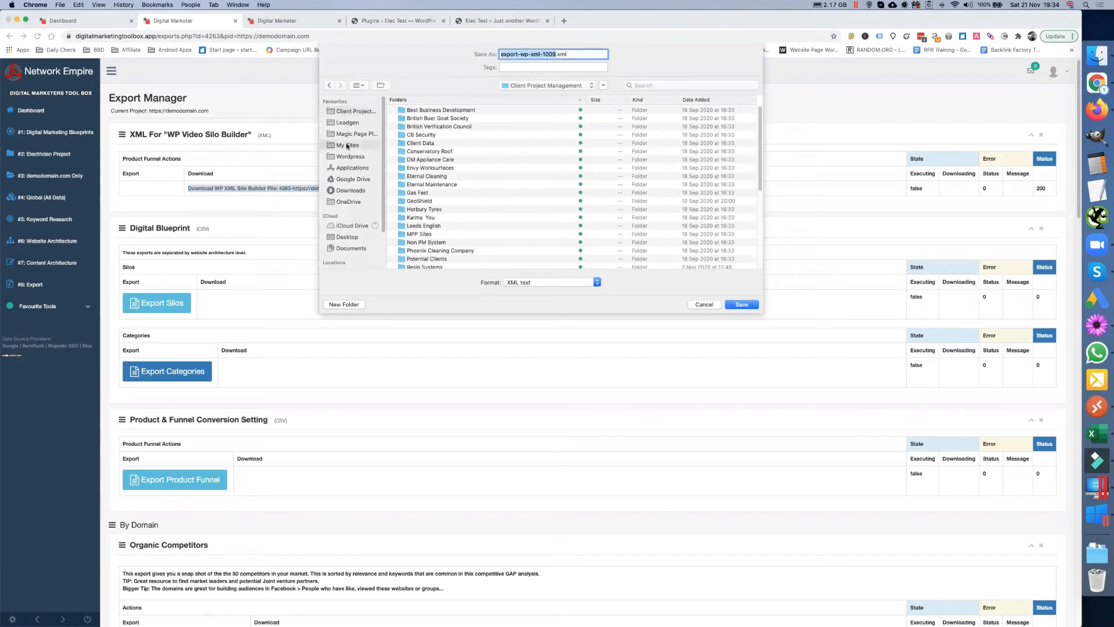
pyautogui.click(349, 191)
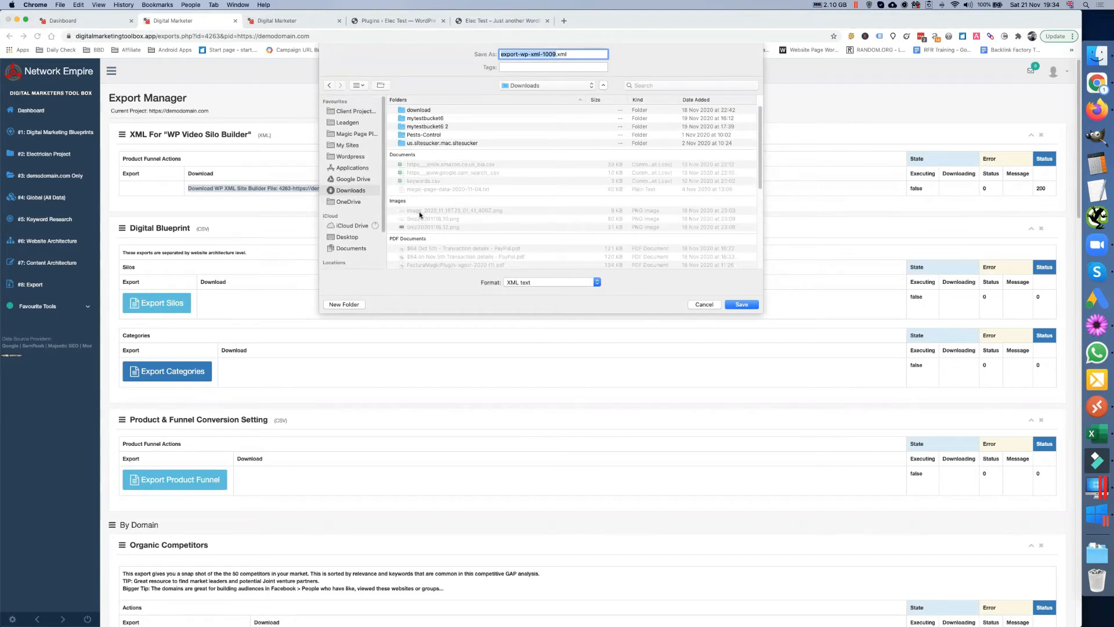
pyautogui.click(345, 303)
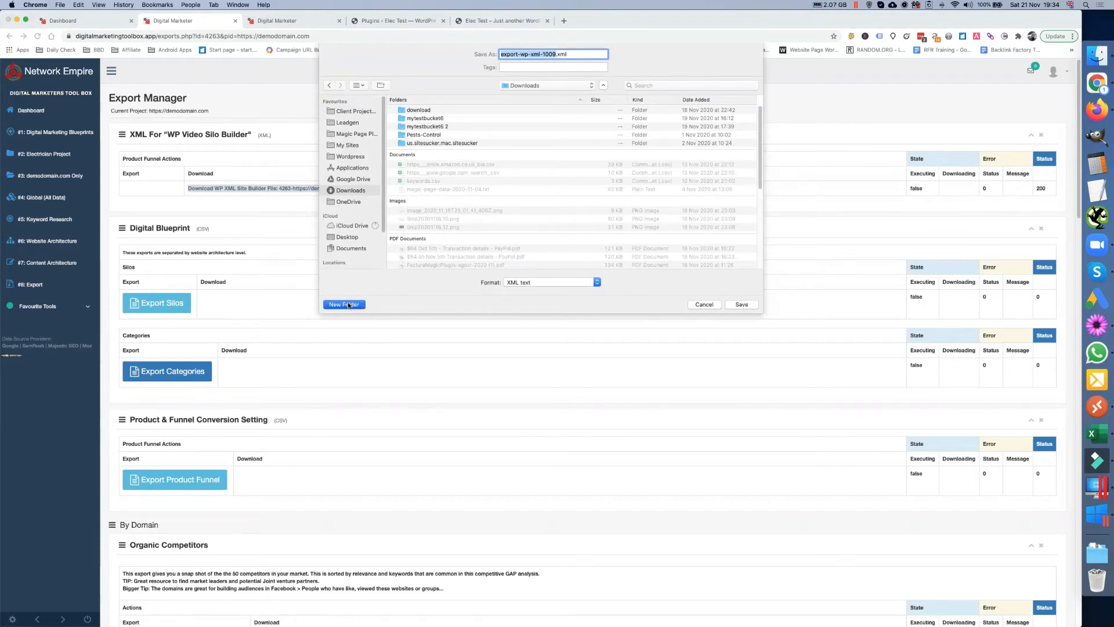
pyautogui.write('dmt')
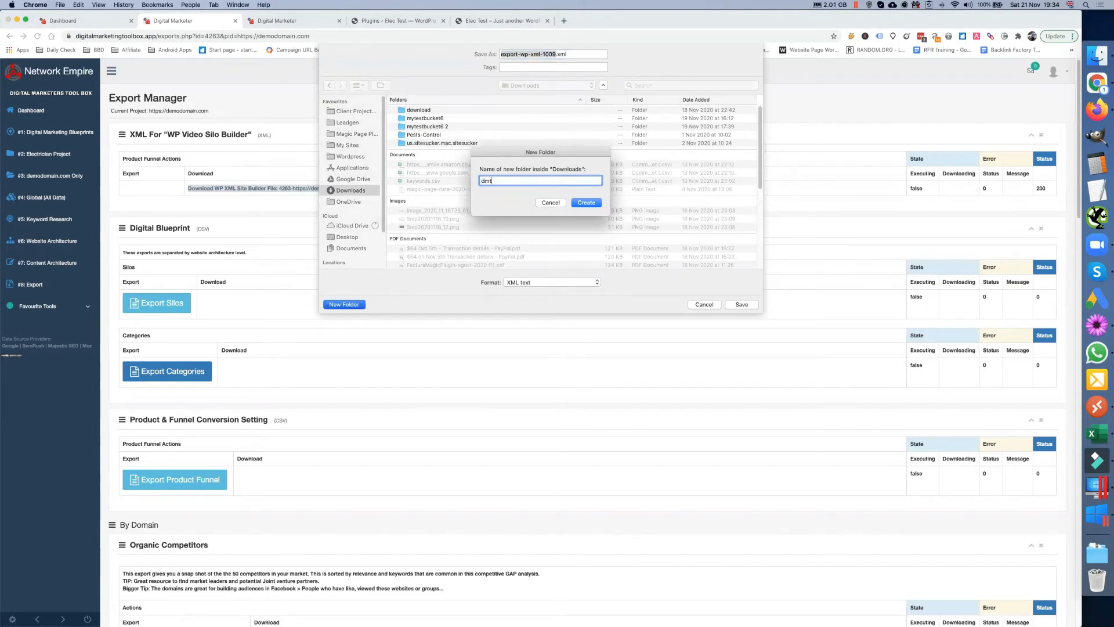
pyautogui.press('Return')
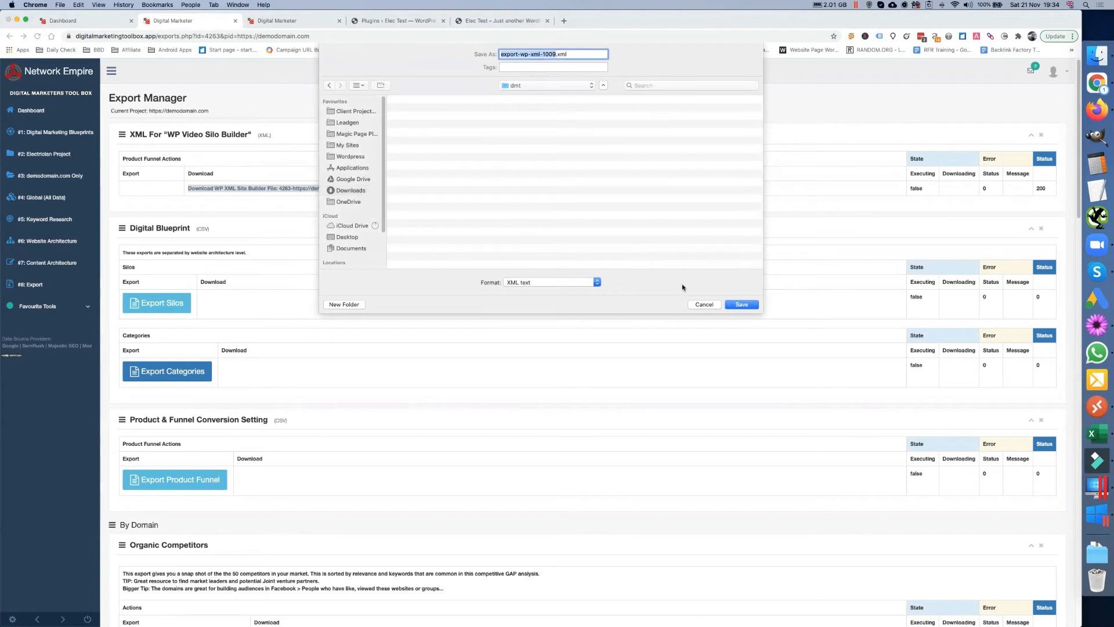
pyautogui.click(744, 305)
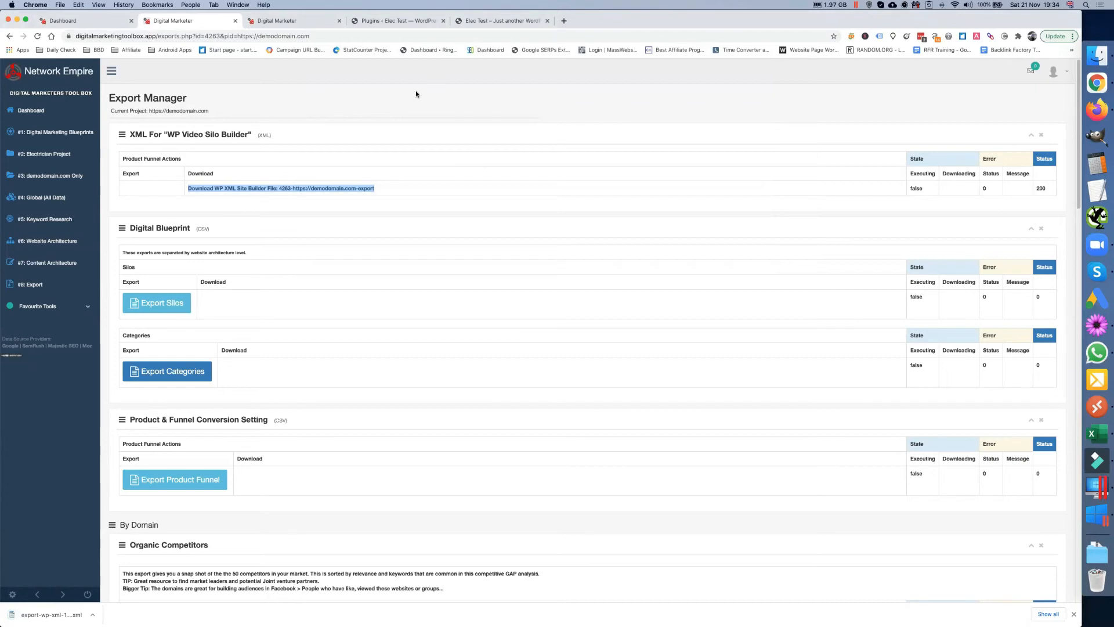
# Remove the Search and Recent Comments widgets from the Elec Test site's Footer #1 area
pyautogui.click(476, 21)
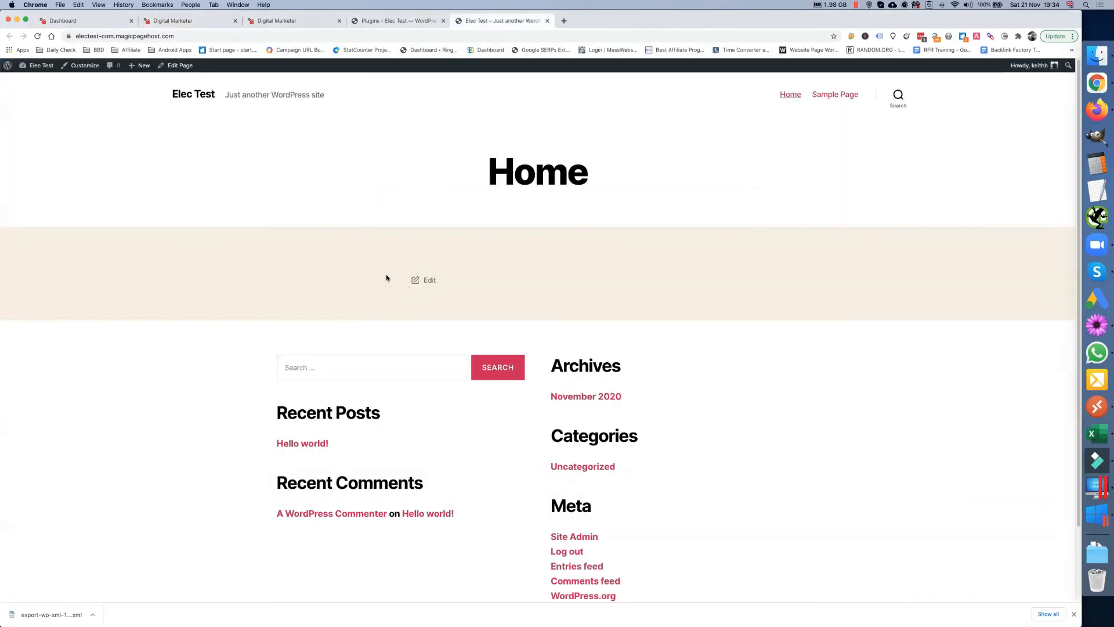
pyautogui.scroll(-3, 386, 278)
pyautogui.scroll(3, 386, 278)
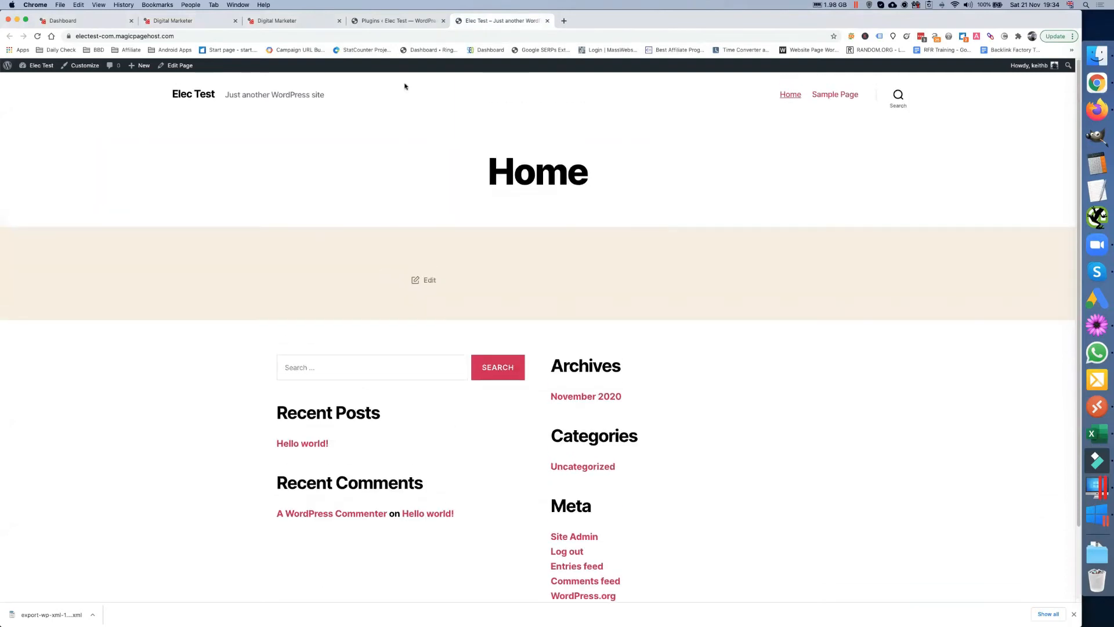
pyautogui.click(391, 21)
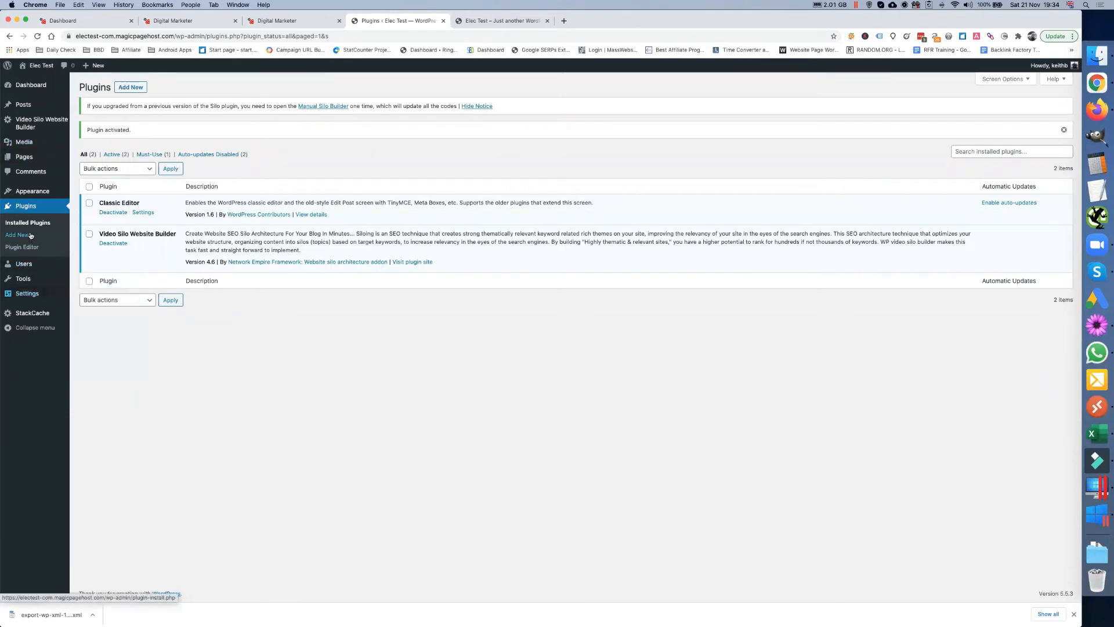
pyautogui.moveTo(39, 196)
pyautogui.click(86, 217)
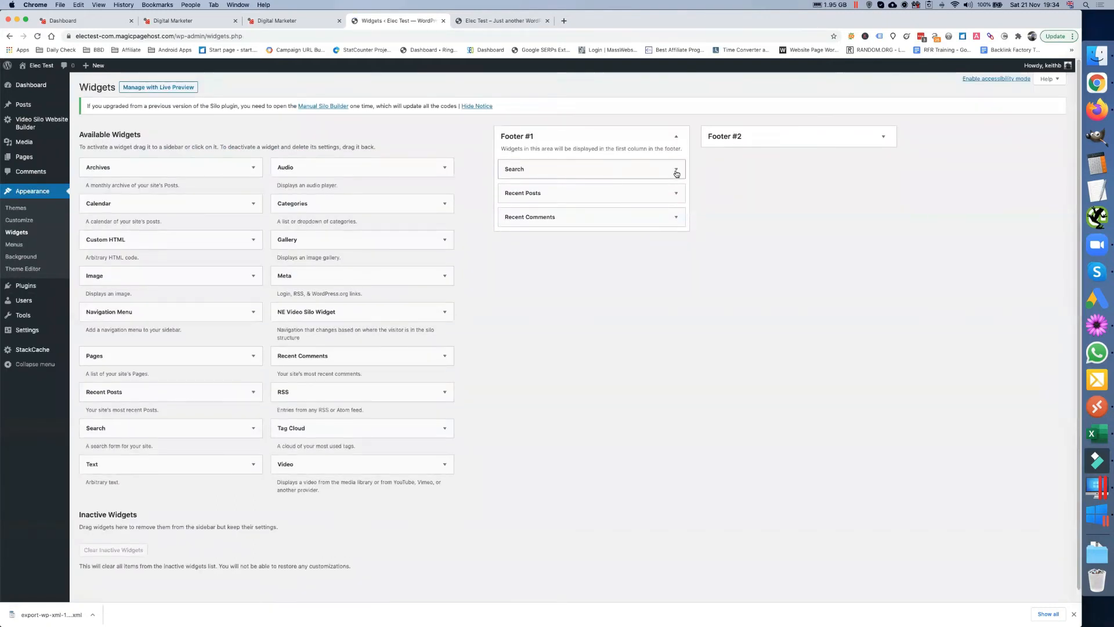
pyautogui.click(675, 171)
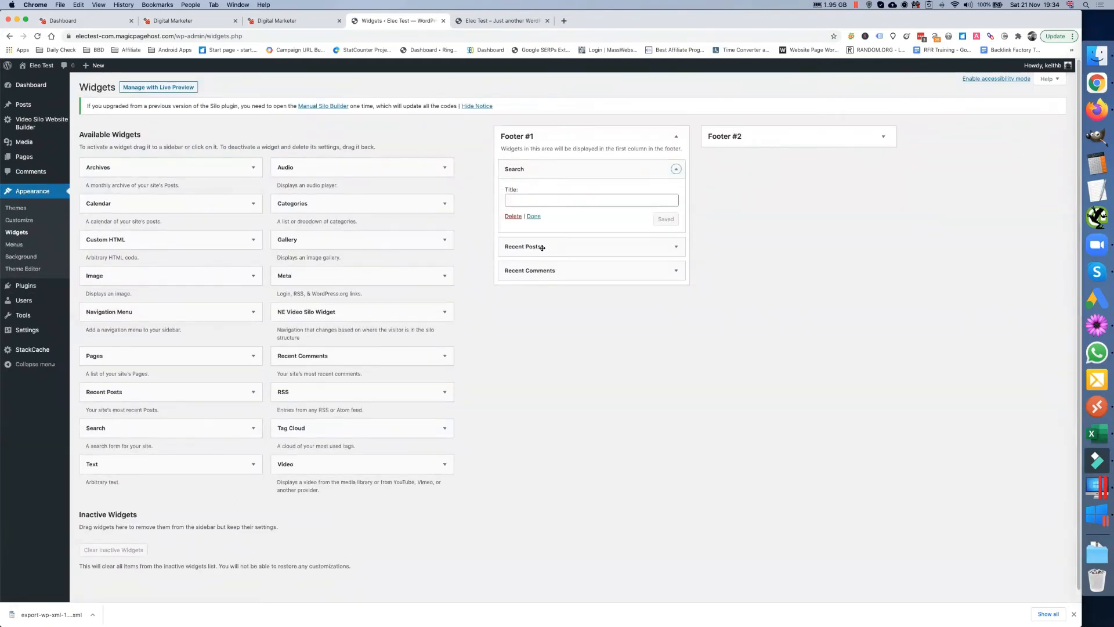
pyautogui.click(512, 217)
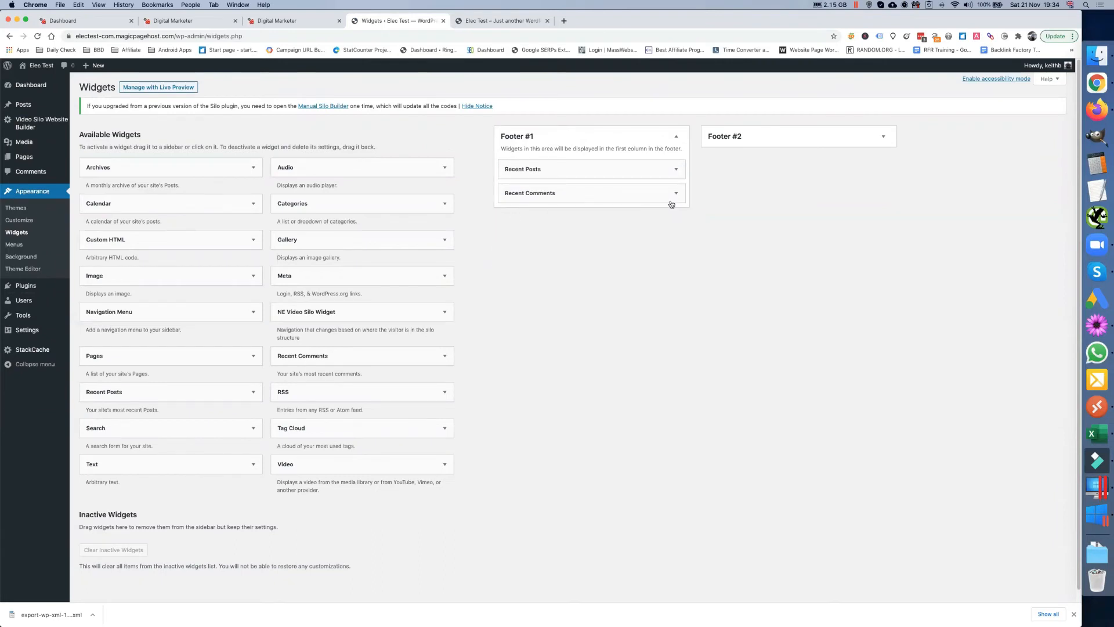
pyautogui.click(675, 192)
pyautogui.click(512, 259)
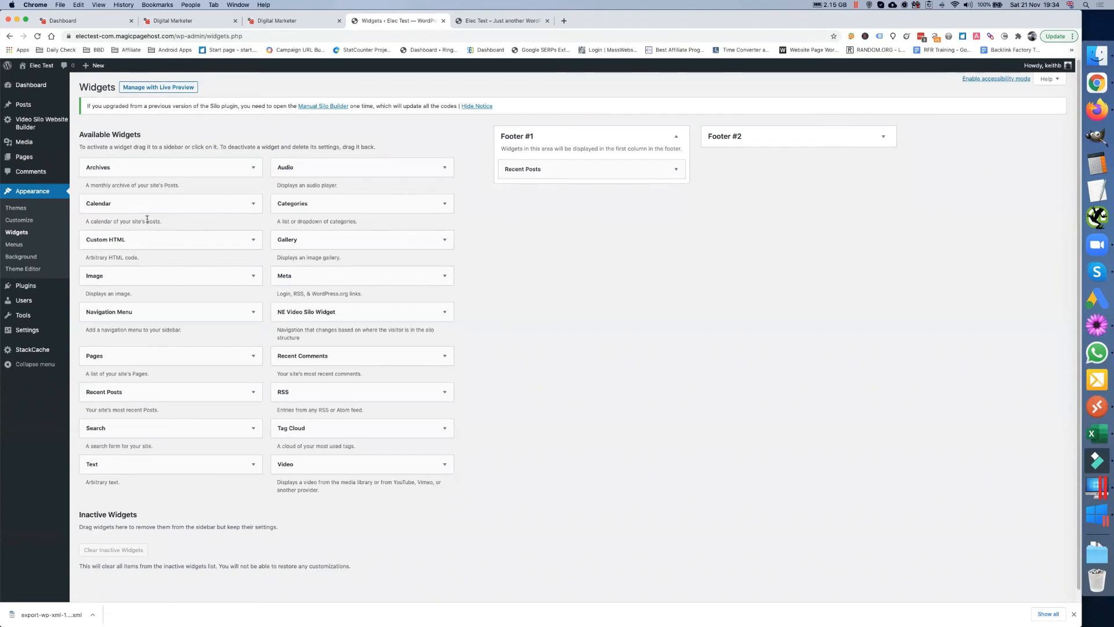
# Open the Silo Importer of the Video Silo Website Builder plugin
pyautogui.moveTo(35, 126)
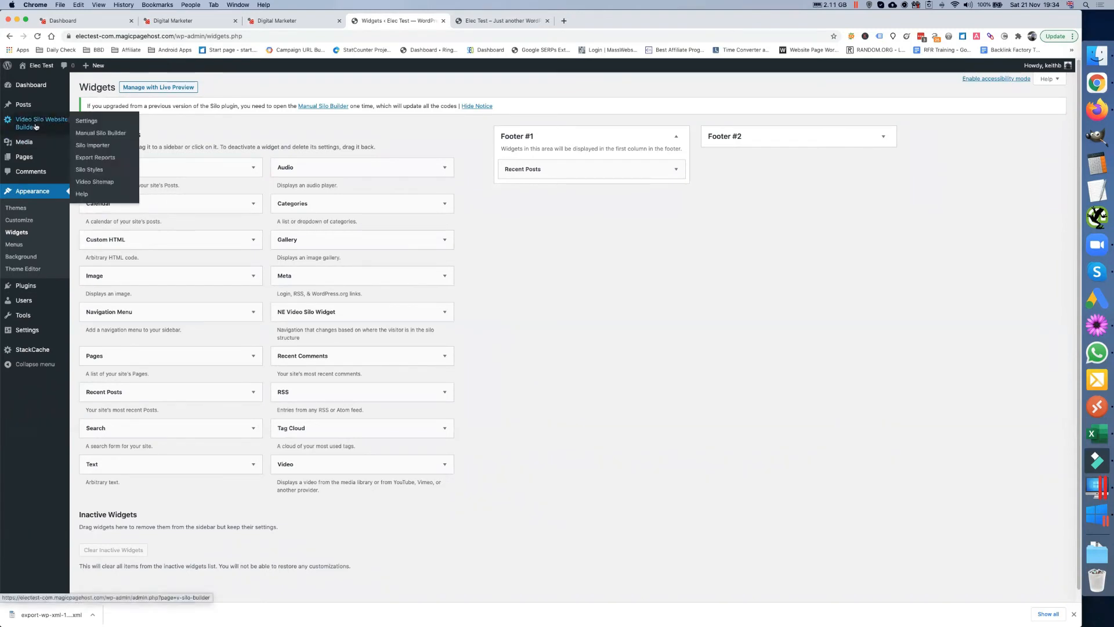
pyautogui.click(35, 126)
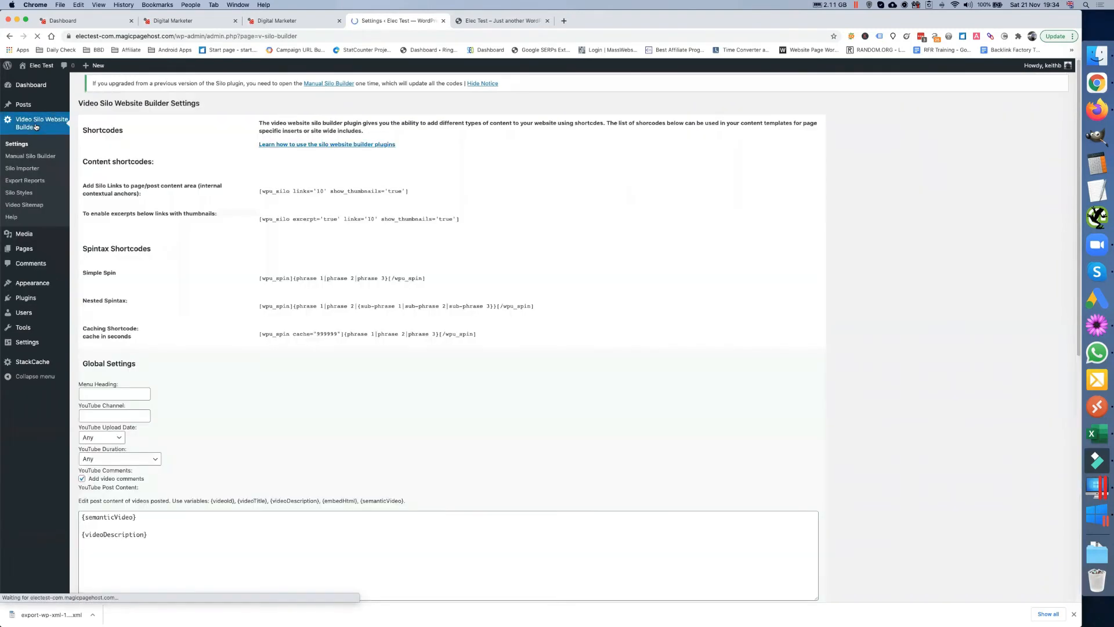
pyautogui.click(27, 170)
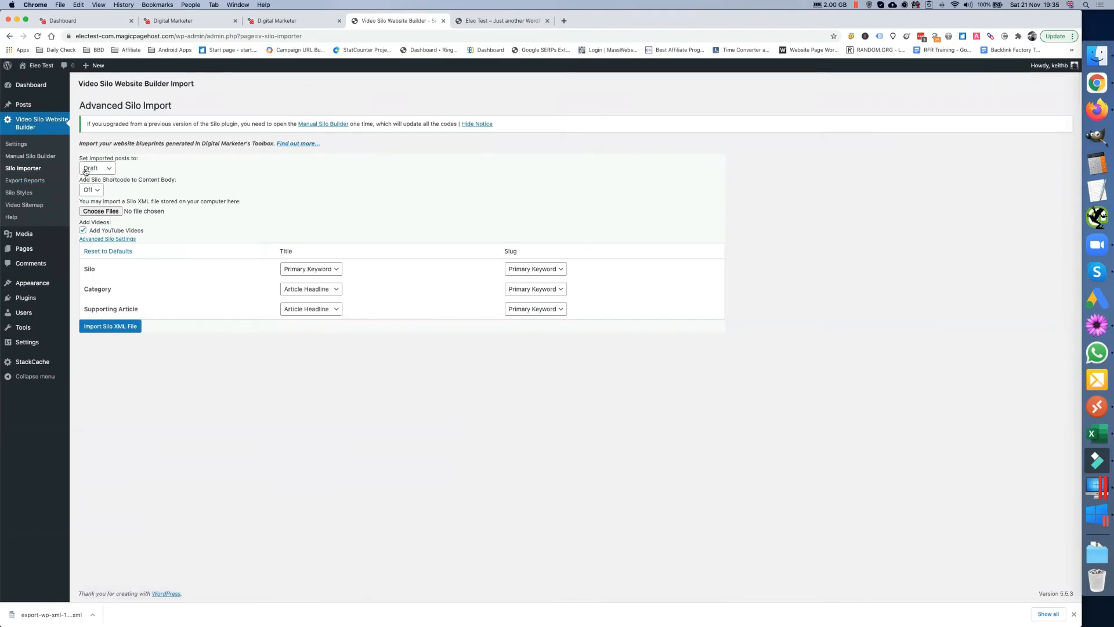
# Try to run the silo import with imported posts set to Publish and the silo shortcode set to On
pyautogui.click(103, 171)
pyautogui.click(100, 177)
pyautogui.click(98, 191)
pyautogui.click(97, 197)
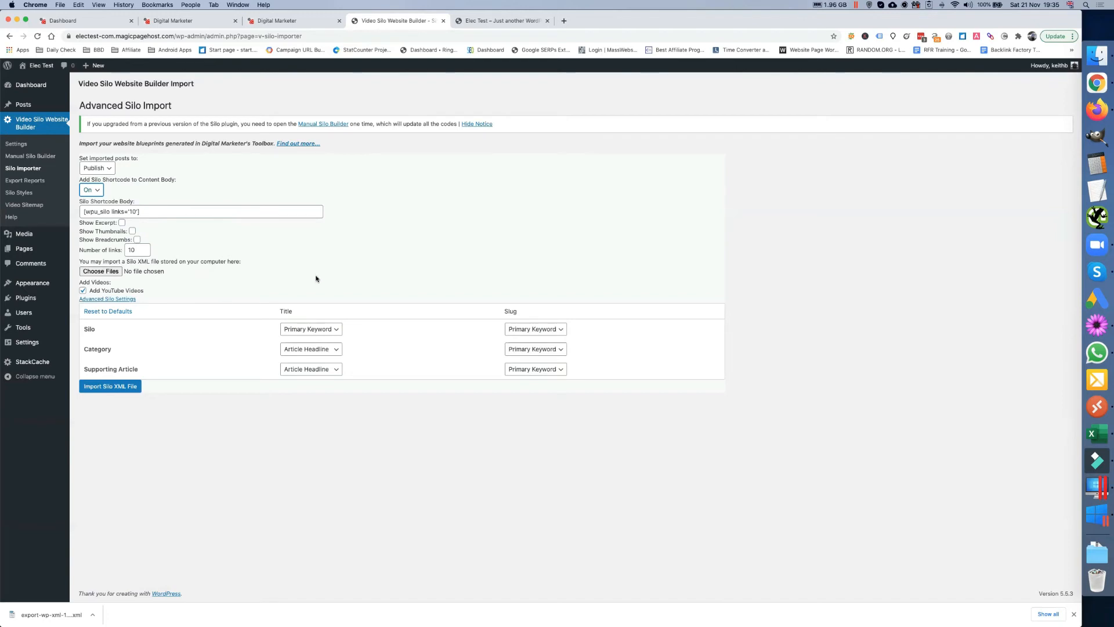
pyautogui.click(325, 351)
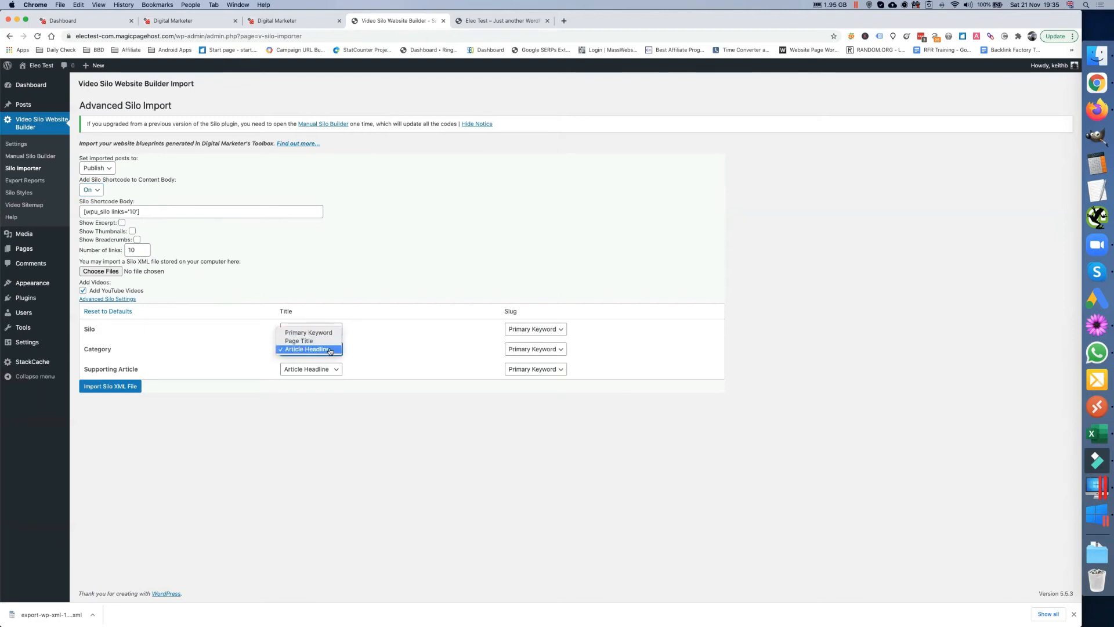
pyautogui.click(388, 347)
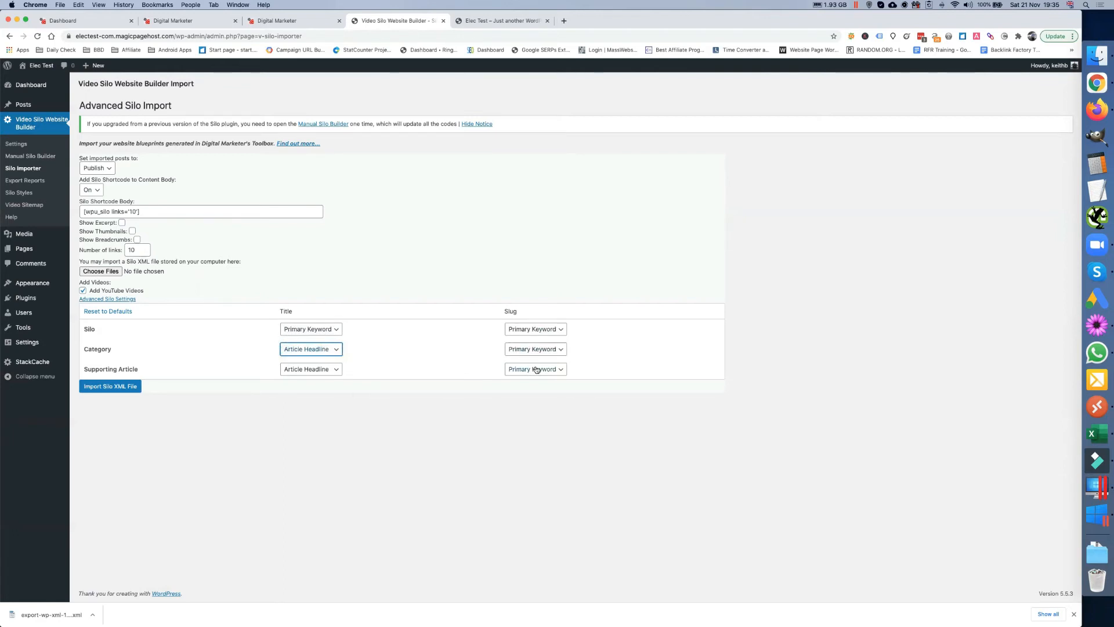
pyautogui.click(107, 387)
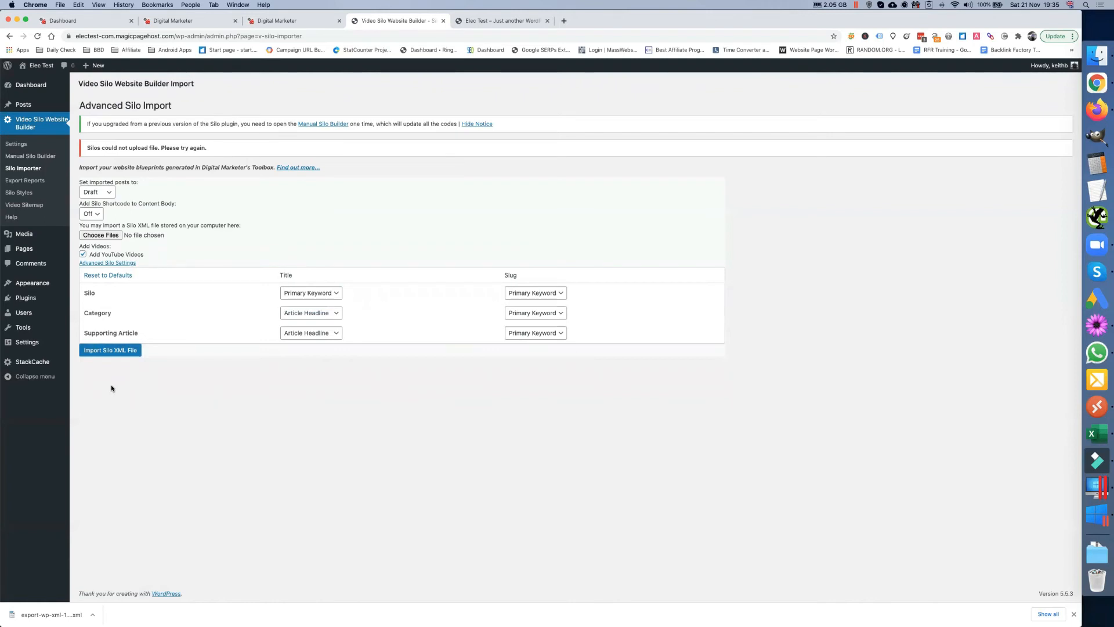
# Choose export-wp-xml-1009.xml from the dmt folder in Downloads and import it as the silo XML file
pyautogui.click(108, 235)
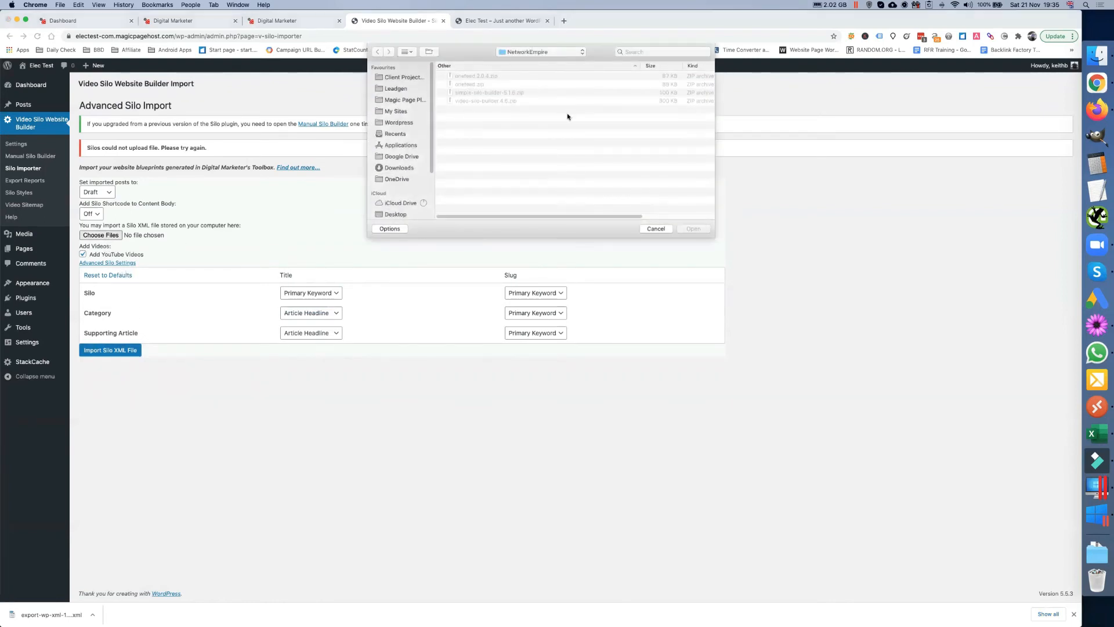
pyautogui.click(399, 167)
pyautogui.doubleClick(468, 76)
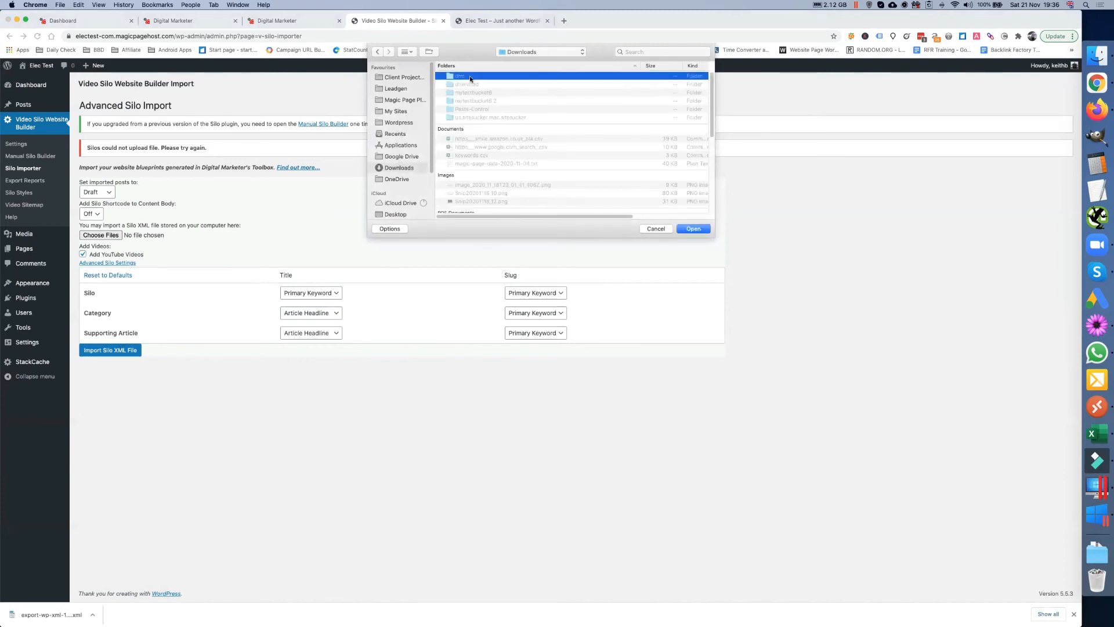
pyautogui.click(469, 76)
pyautogui.click(693, 228)
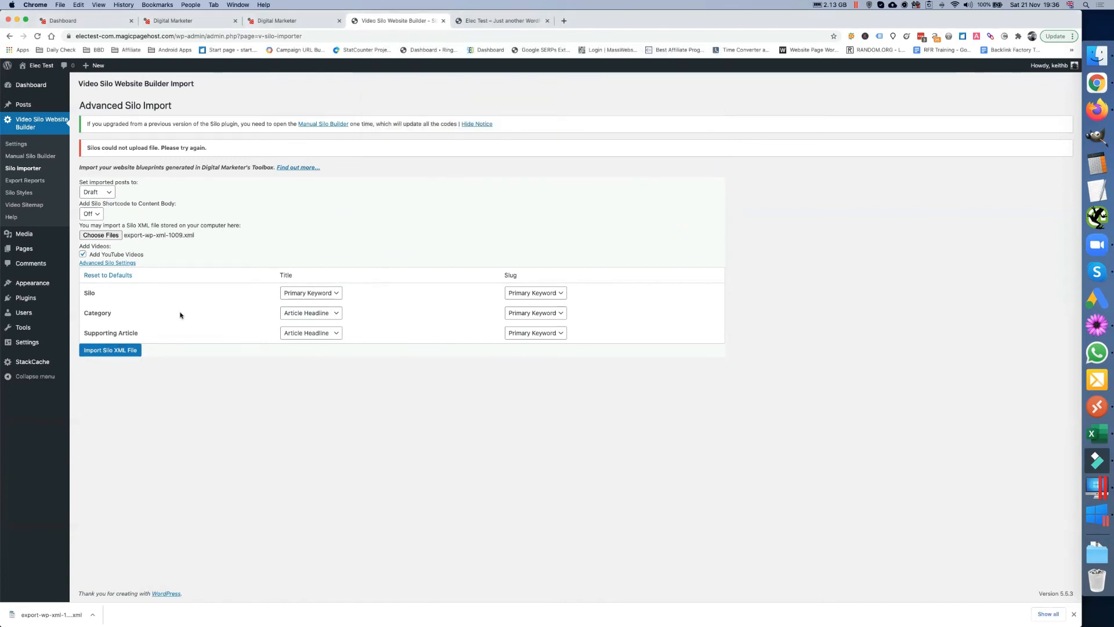
pyautogui.click(111, 351)
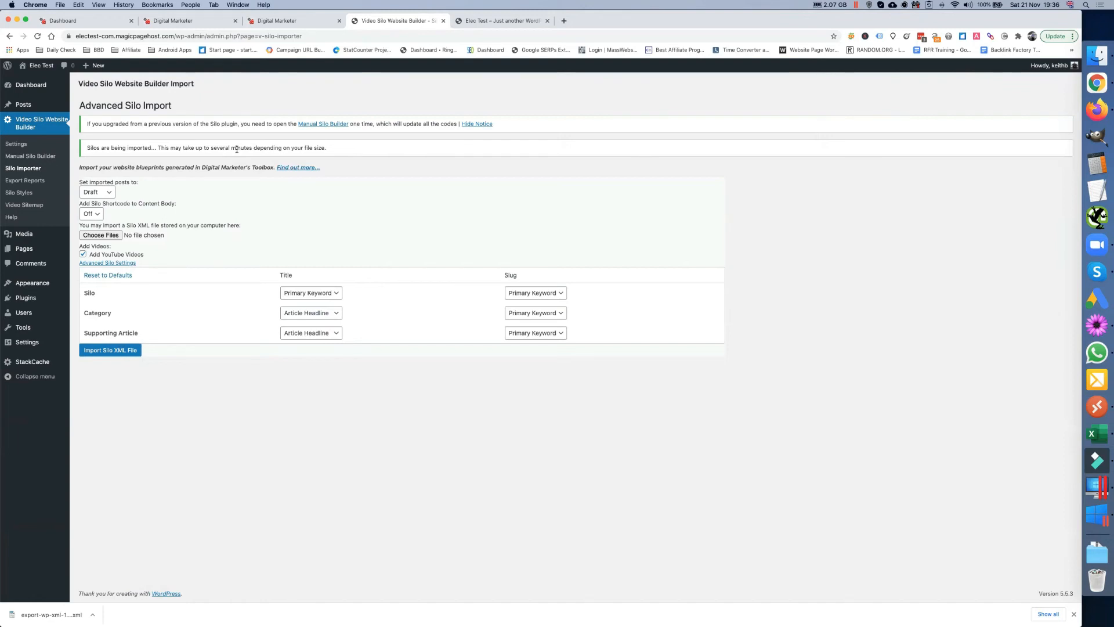
# Open the Elec Test site's list of all pages and refresh it to check for the imported silo pages
pyautogui.moveTo(14, 252)
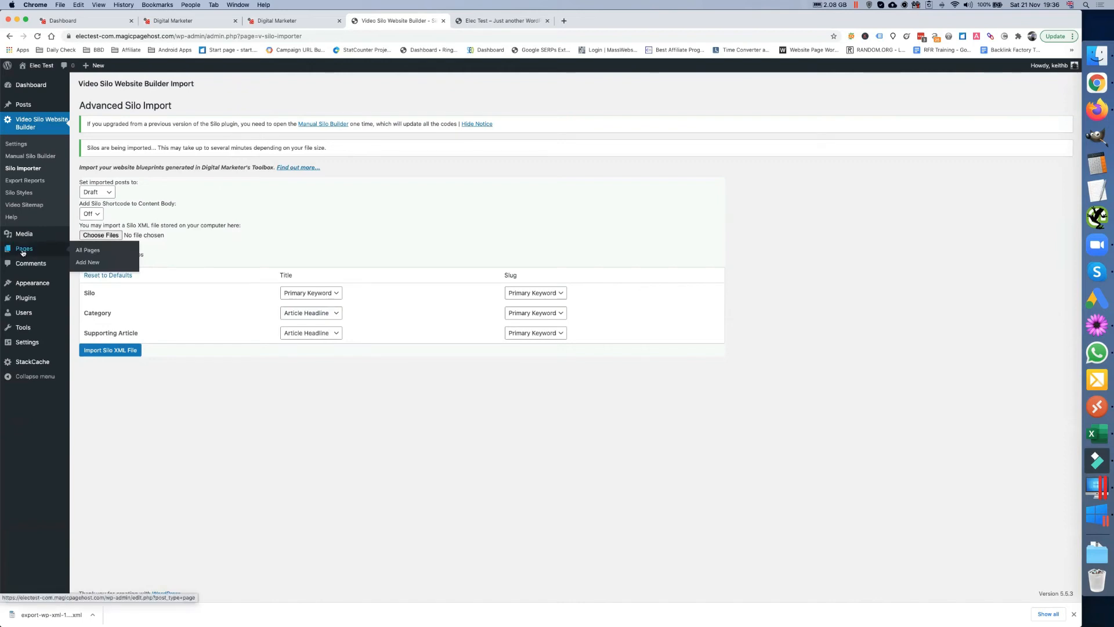
pyautogui.click(23, 252)
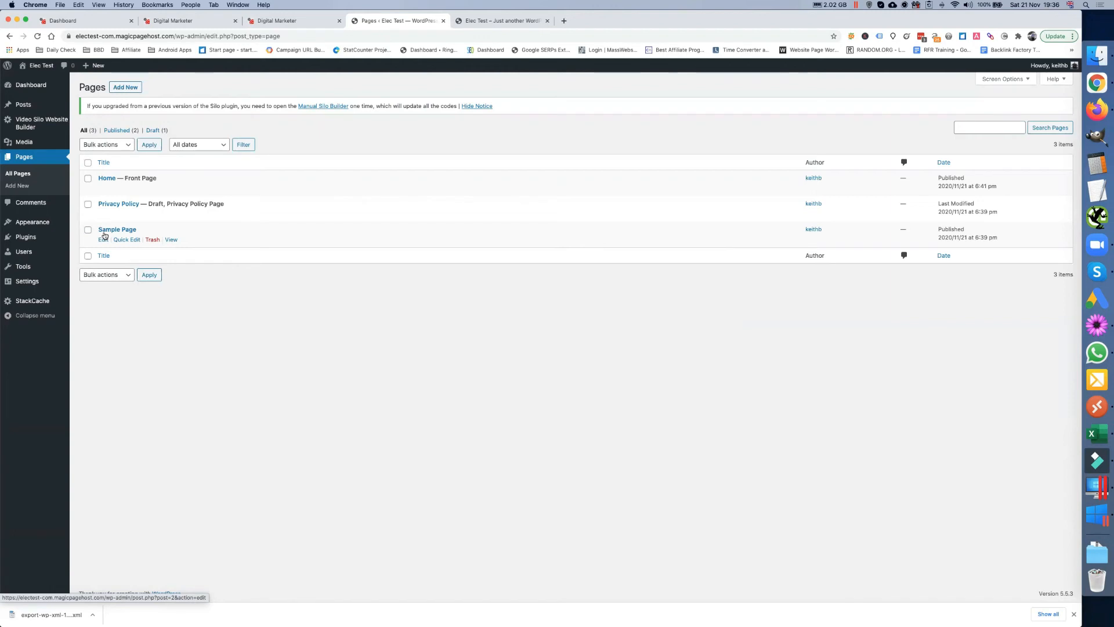
pyautogui.click(37, 37)
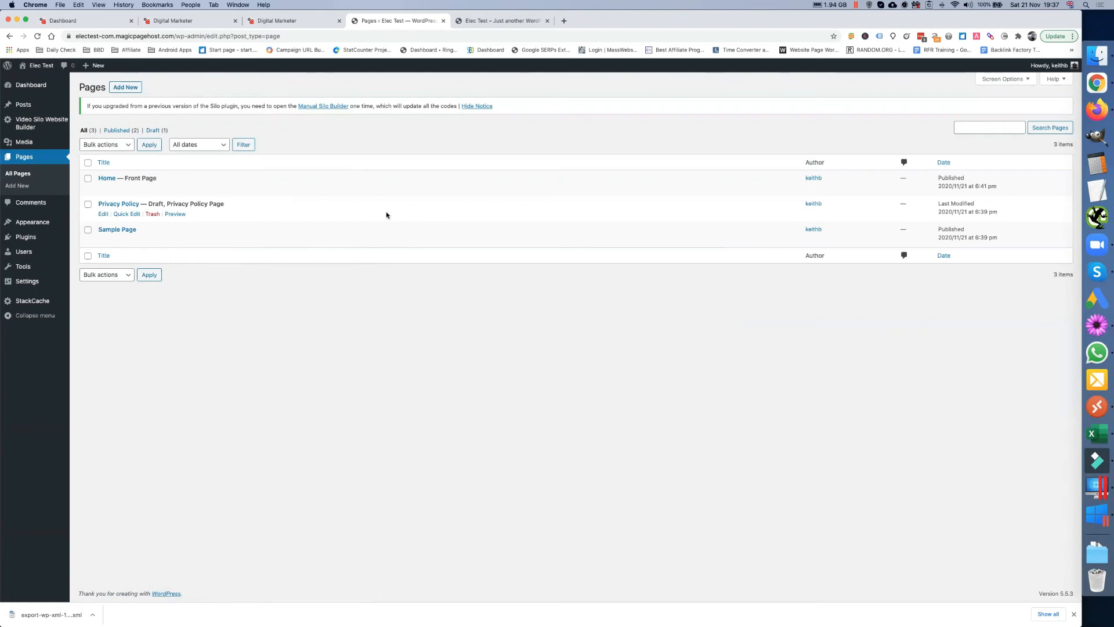
pyautogui.click(36, 37)
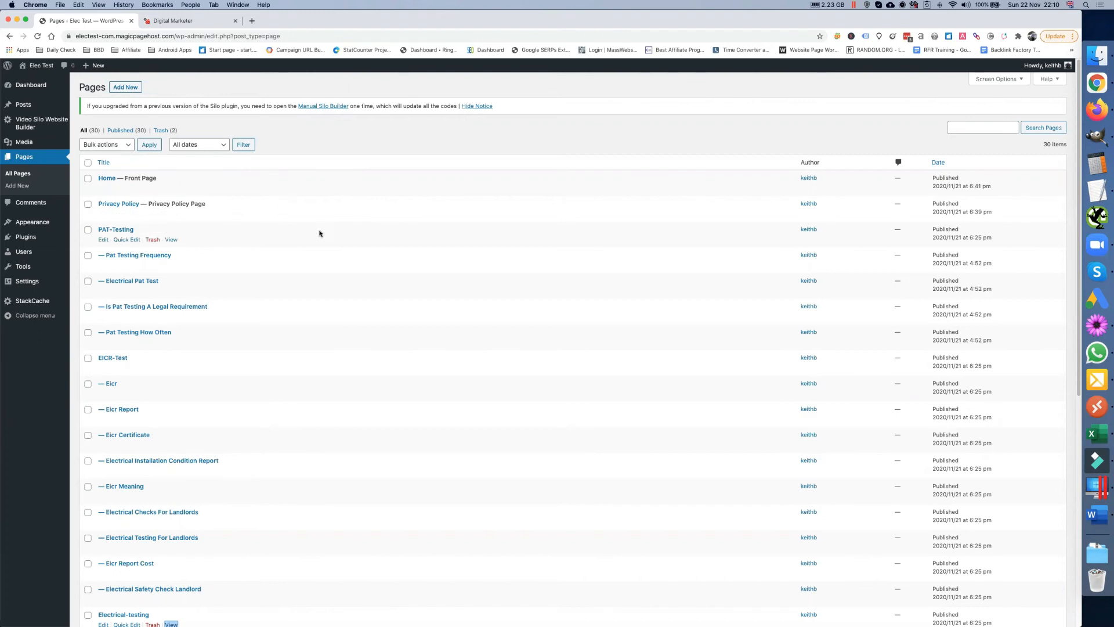
# Review the imported silo pages and their supporting articles in the full page list
pyautogui.scroll(-2, 357, 223)
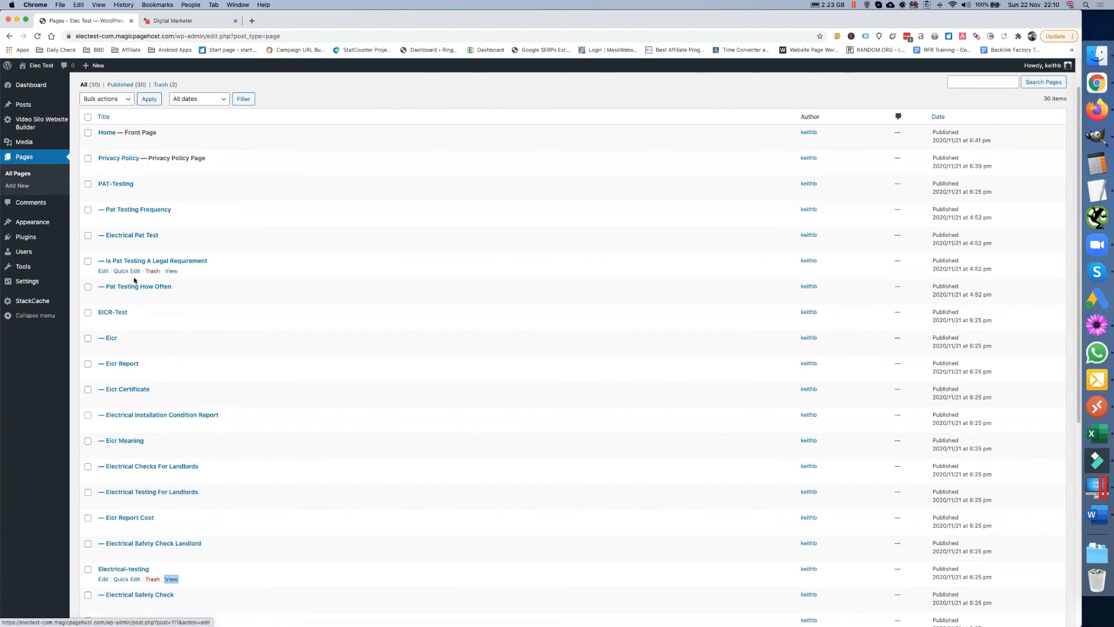
pyautogui.scroll(-1, 148, 196)
pyautogui.scroll(-3, 149, 196)
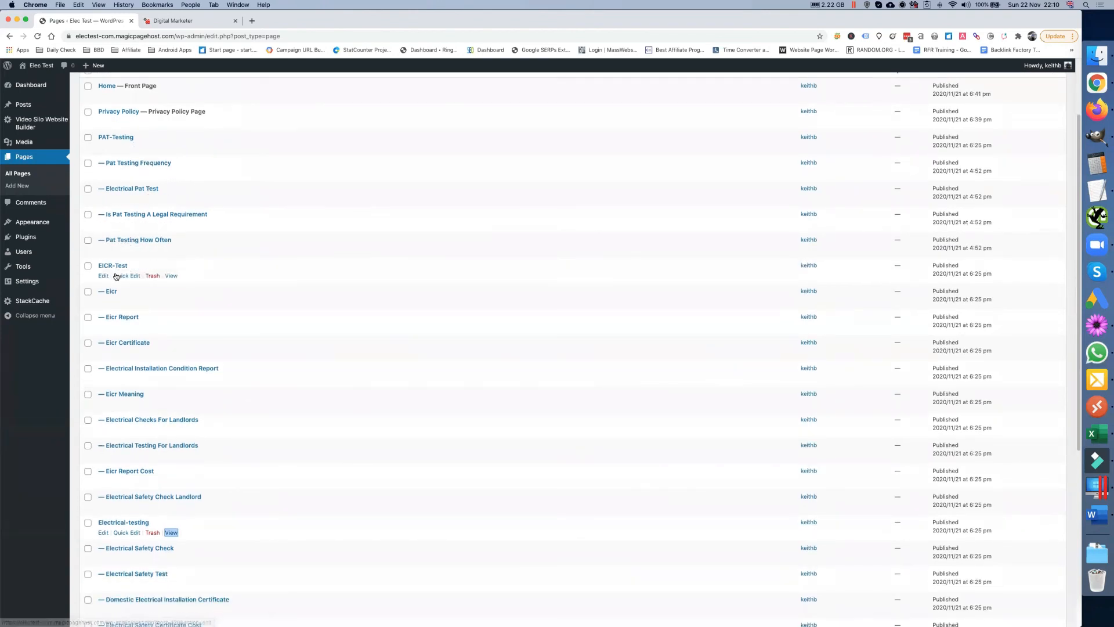
pyautogui.scroll(-6, 119, 269)
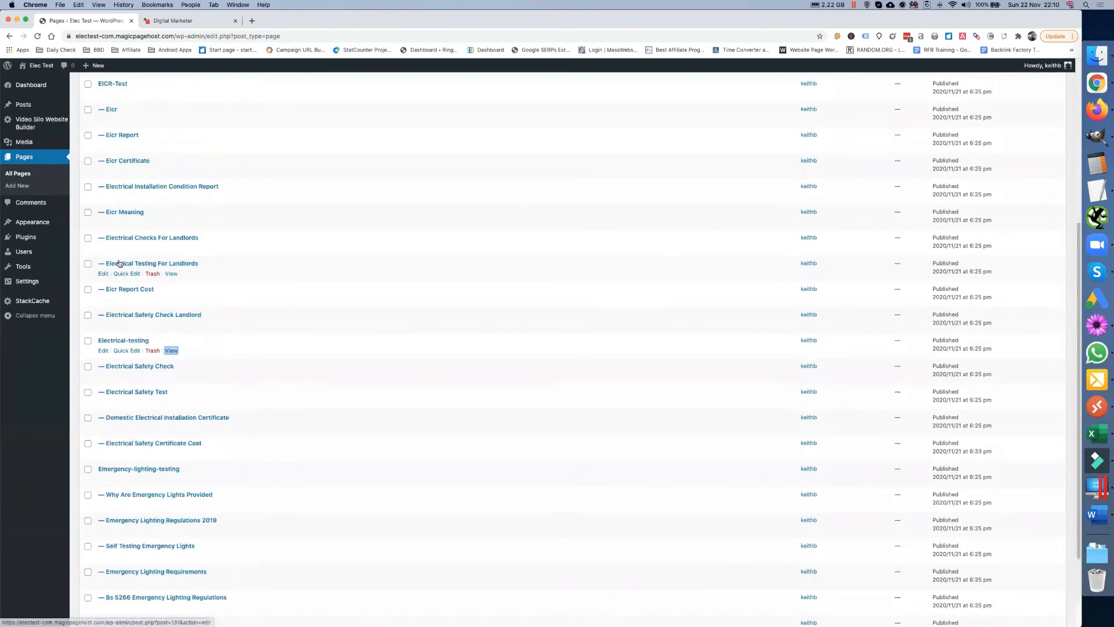
pyautogui.scroll(-1, 131, 319)
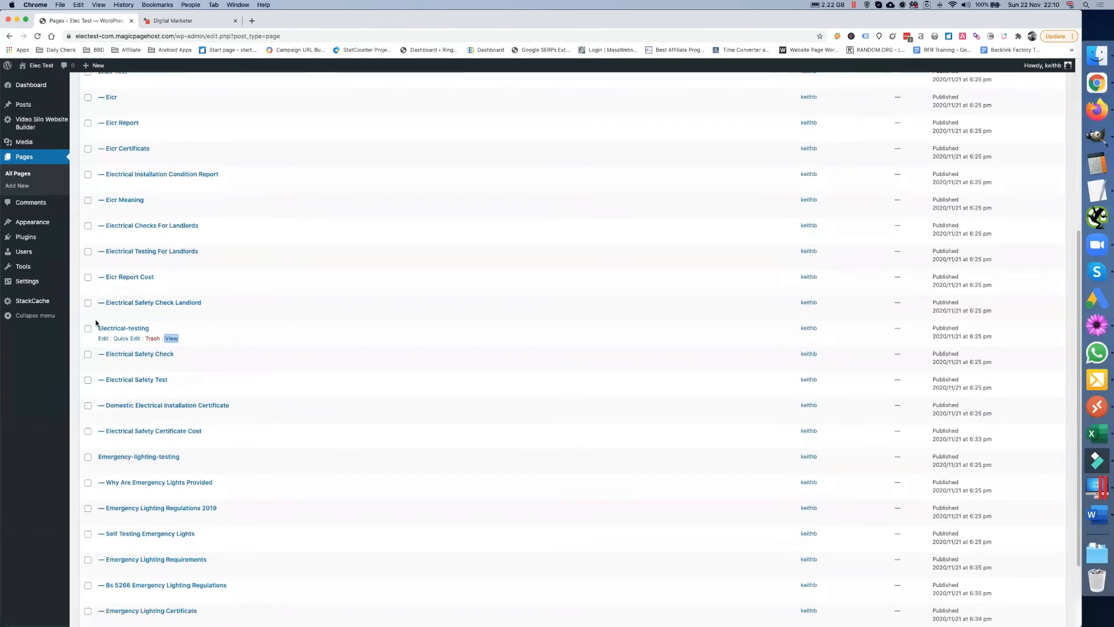
pyautogui.scroll(-3, 126, 326)
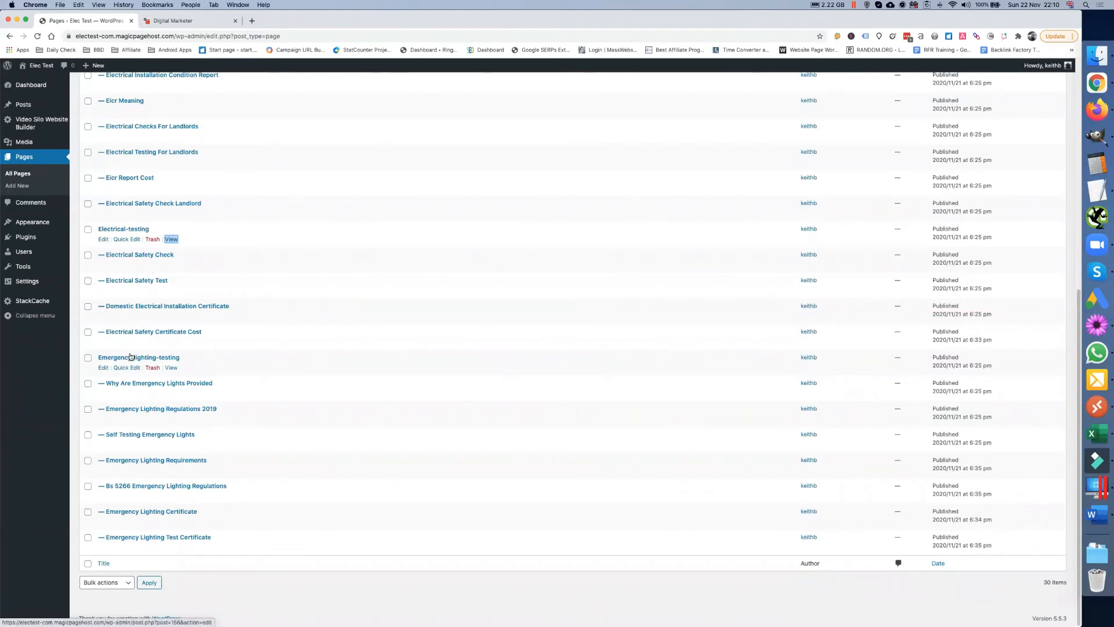
pyautogui.scroll(5, 131, 356)
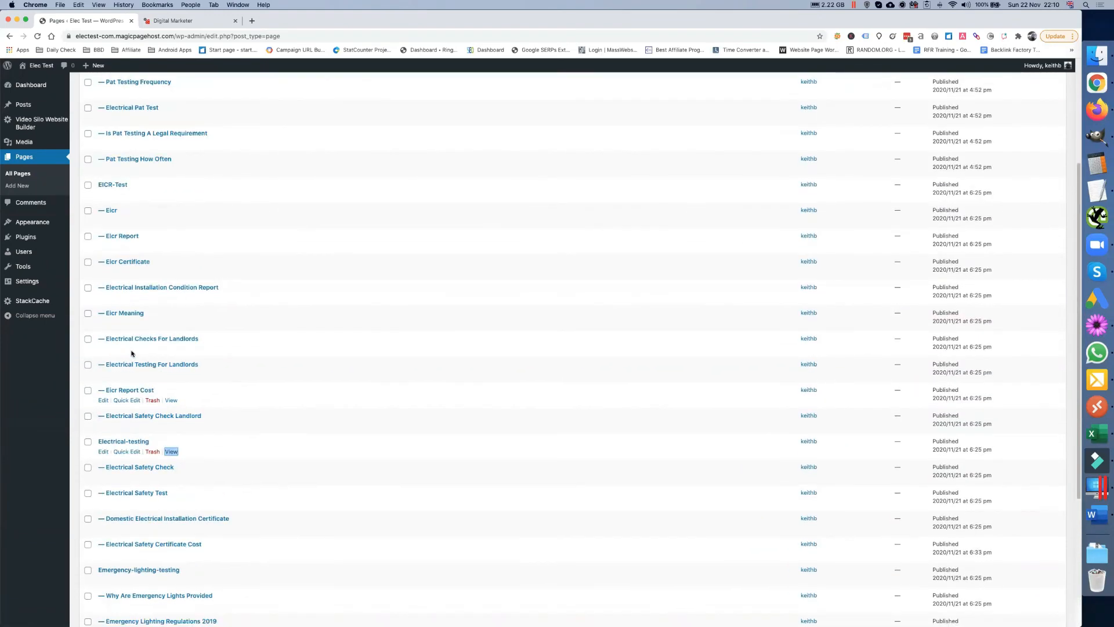
# View the published PAT-Testing page in a new browser tab
pyautogui.scroll(1, 170, 175)
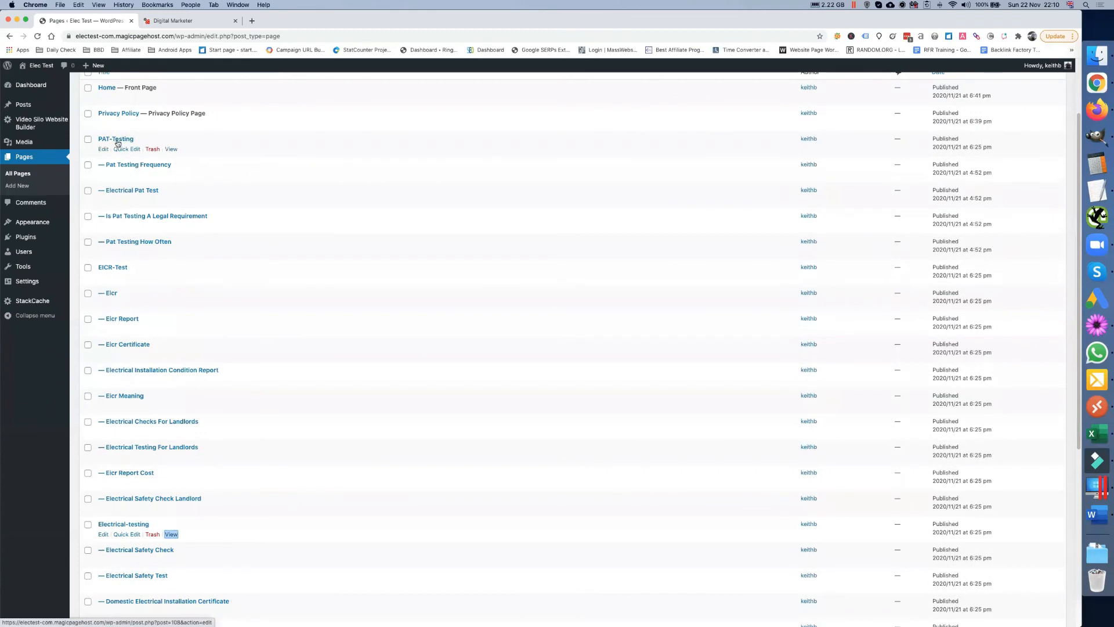
pyautogui.rightClick(167, 150)
pyautogui.click(178, 153)
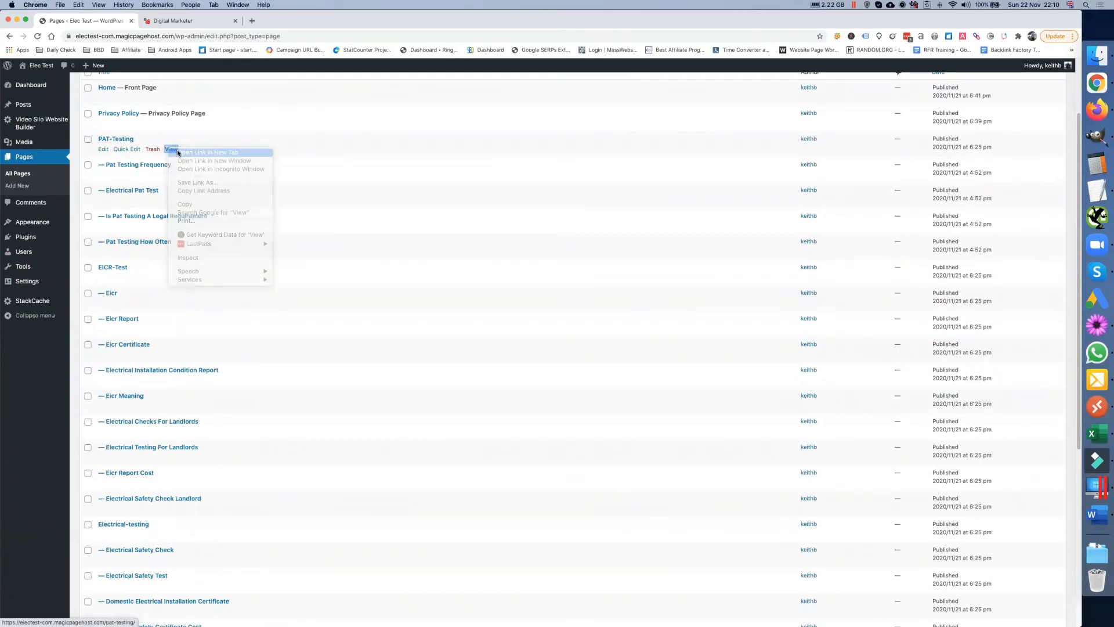
pyautogui.click(184, 21)
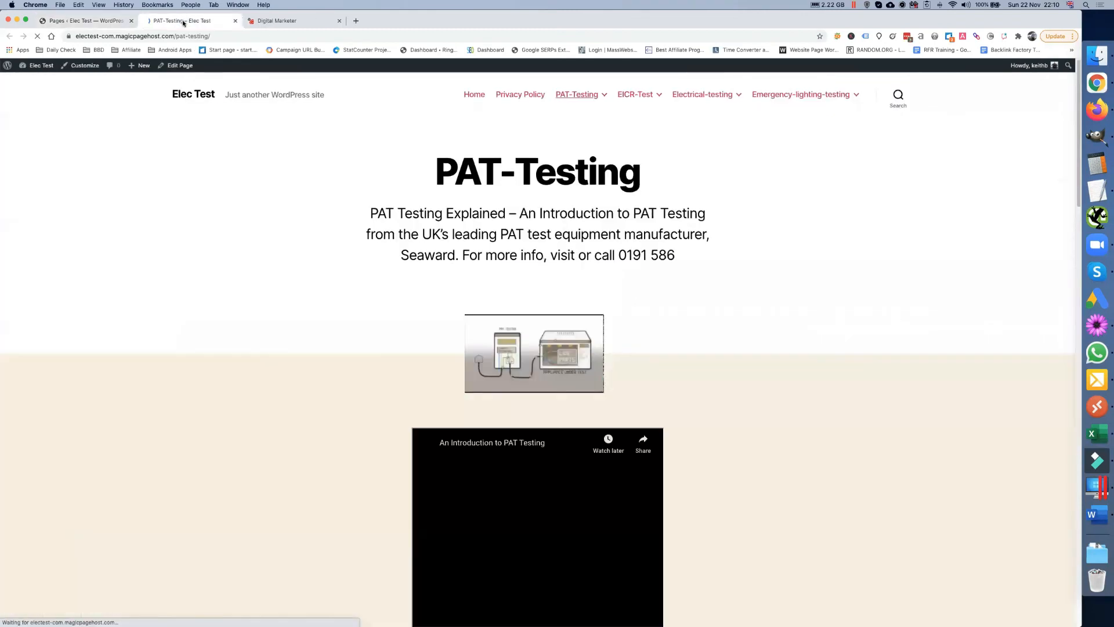
# Examine the PAT-Testing page's video, keywords, questions, silo links and Related Articles footer
pyautogui.scroll(-6, 395, 263)
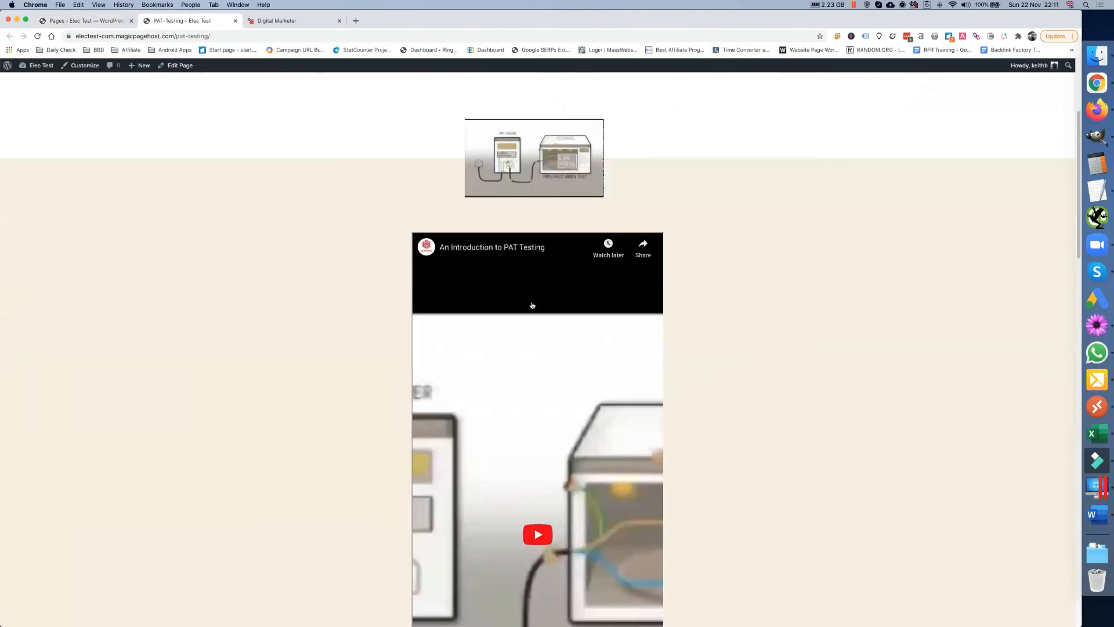
pyautogui.scroll(-2, 527, 299)
pyautogui.scroll(-2, 487, 299)
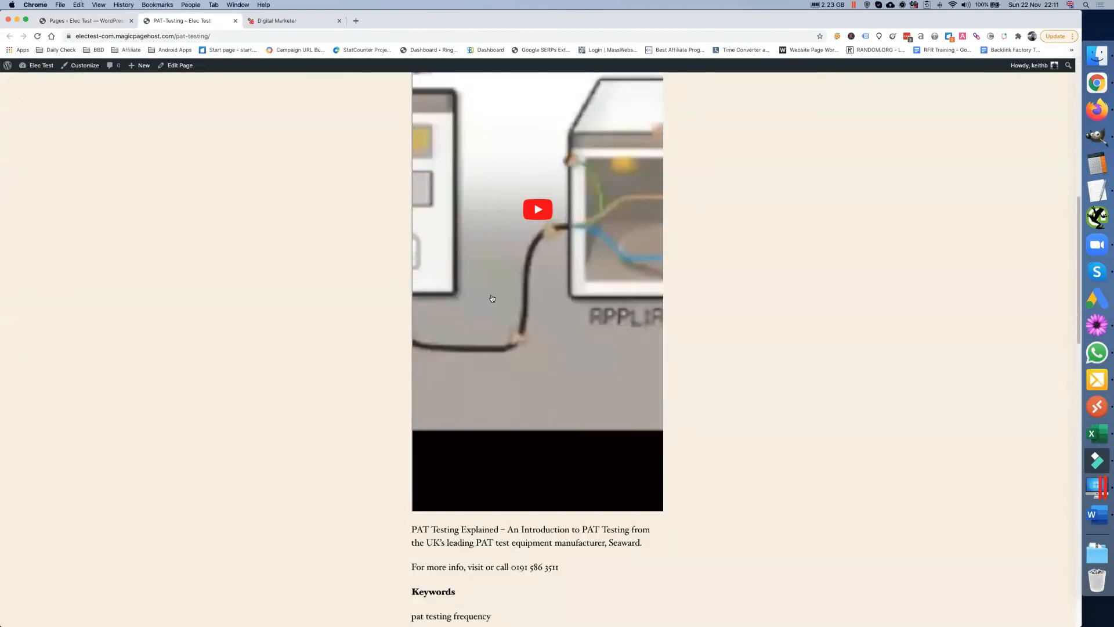
pyautogui.scroll(-5, 481, 299)
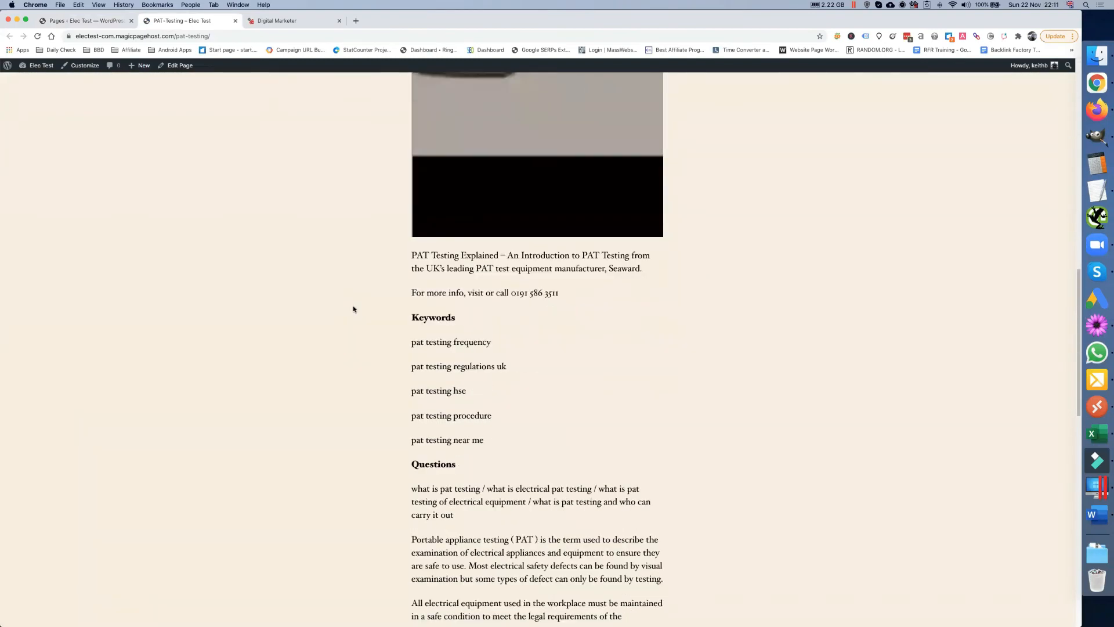
pyautogui.scroll(-3, 354, 309)
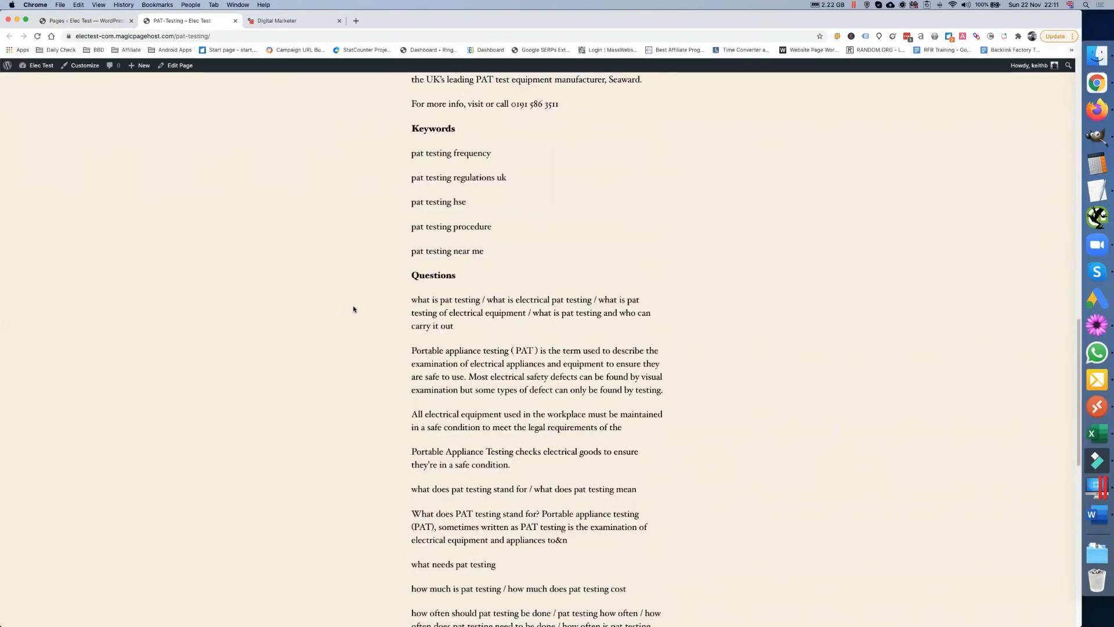
pyautogui.scroll(-4, 353, 309)
pyautogui.scroll(-1, 353, 309)
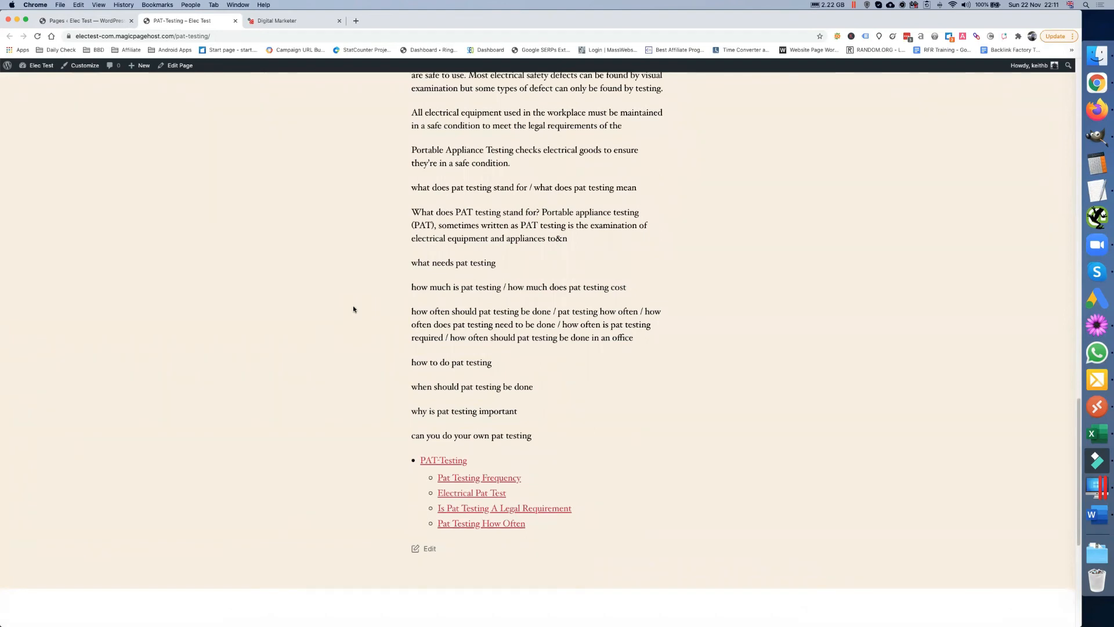
pyautogui.scroll(-2, 353, 309)
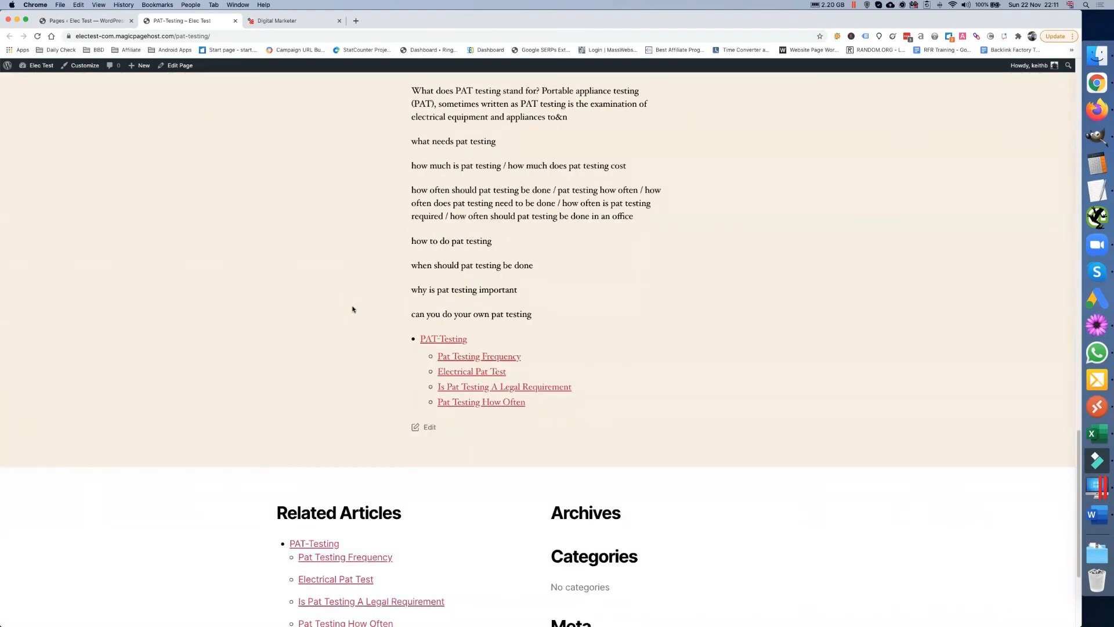
pyautogui.scroll(-2, 352, 308)
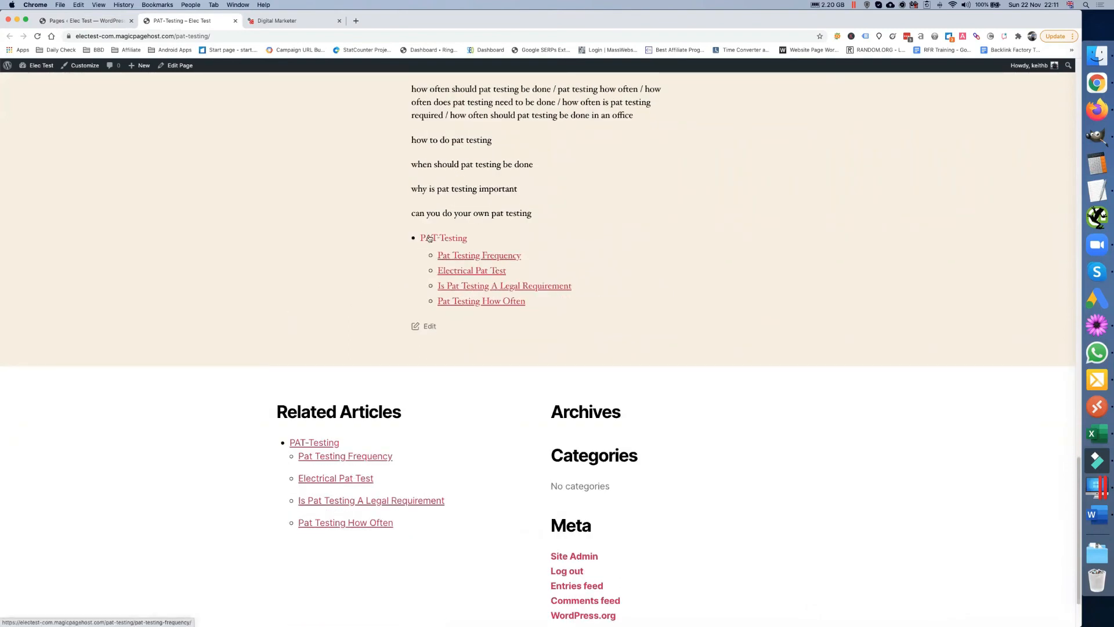
# Follow the silo links to the Pat Testing Frequency page and on to the Electrical Pat Test page
pyautogui.click(467, 259)
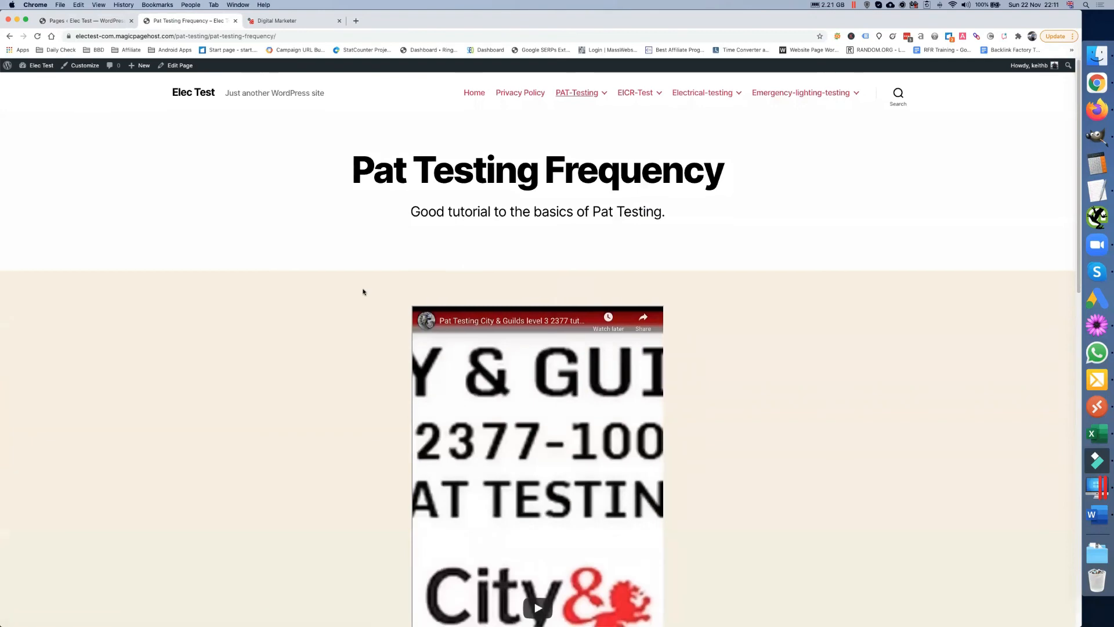
pyautogui.scroll(-10, 363, 292)
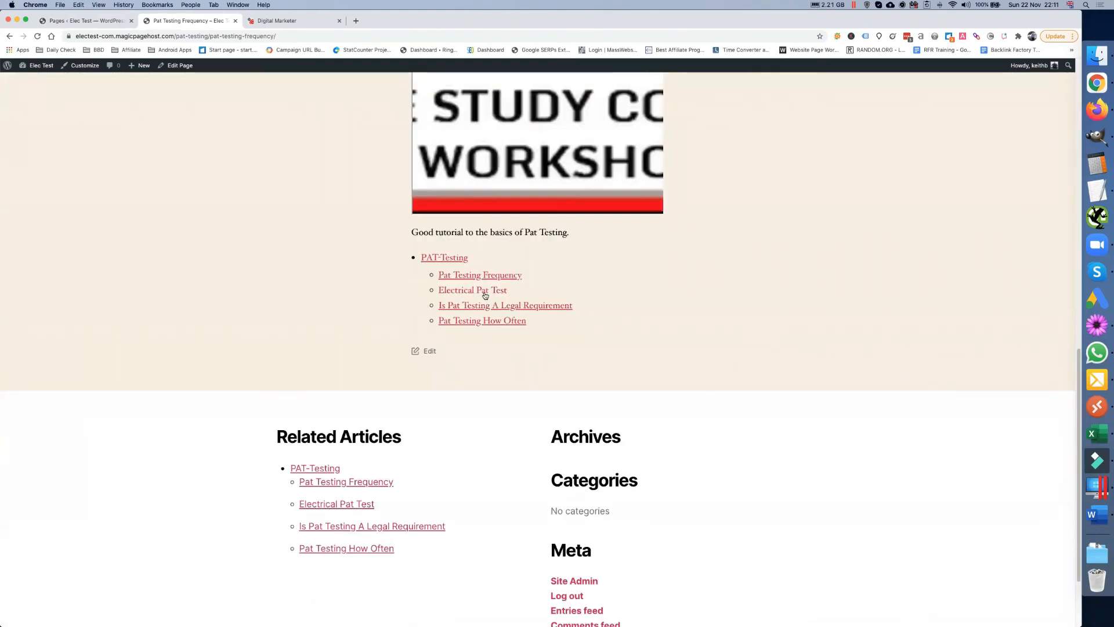
pyautogui.click(485, 296)
pyautogui.scroll(-5, 382, 303)
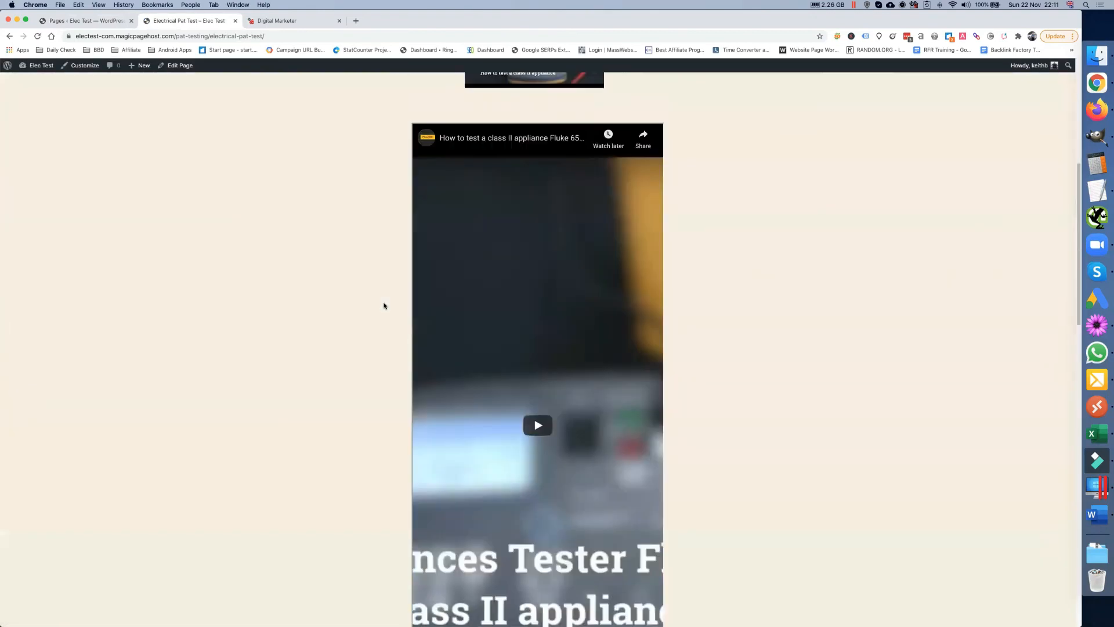
pyautogui.scroll(5, 384, 306)
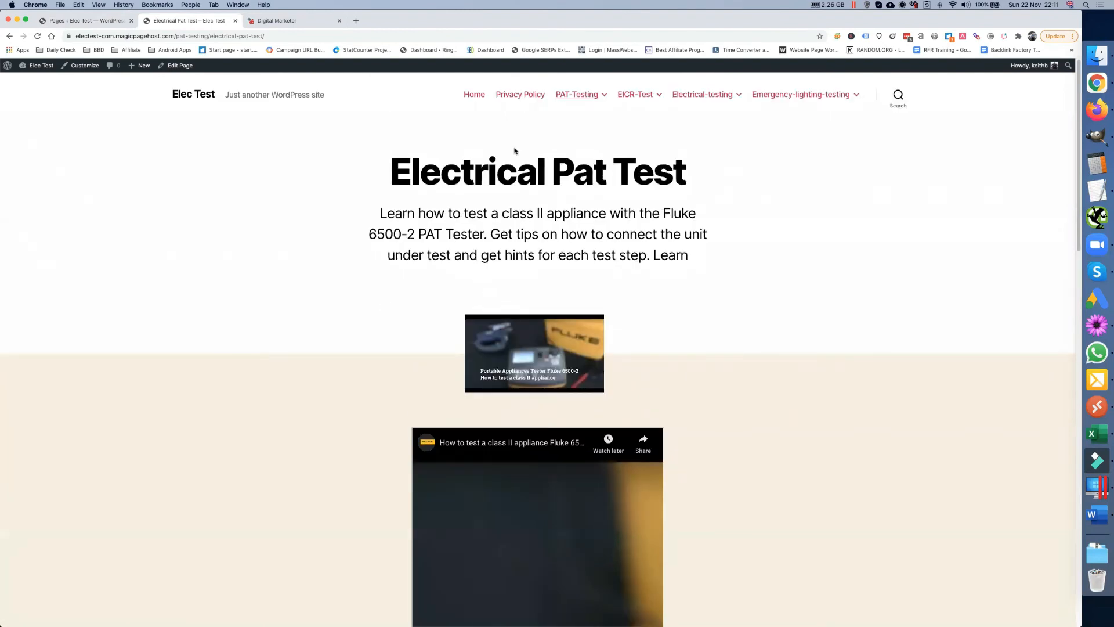
# Check the PAT-Testing navigation entries and the silo links beneath the Electrical Pat Test content
pyautogui.moveTo(568, 96)
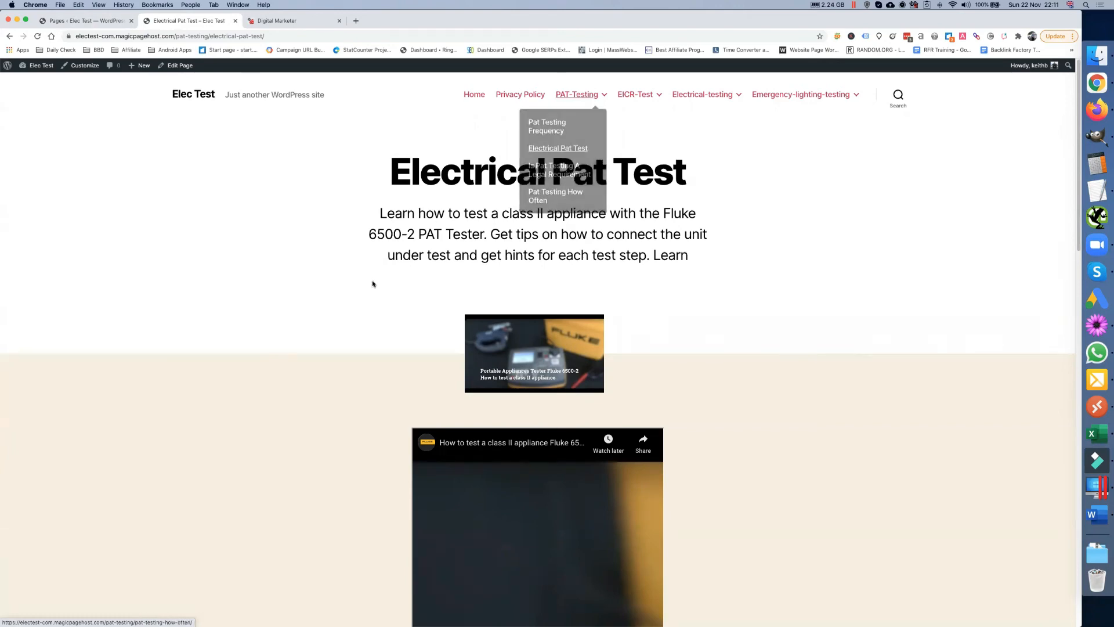
pyautogui.scroll(-10, 337, 327)
pyautogui.scroll(-5, 334, 332)
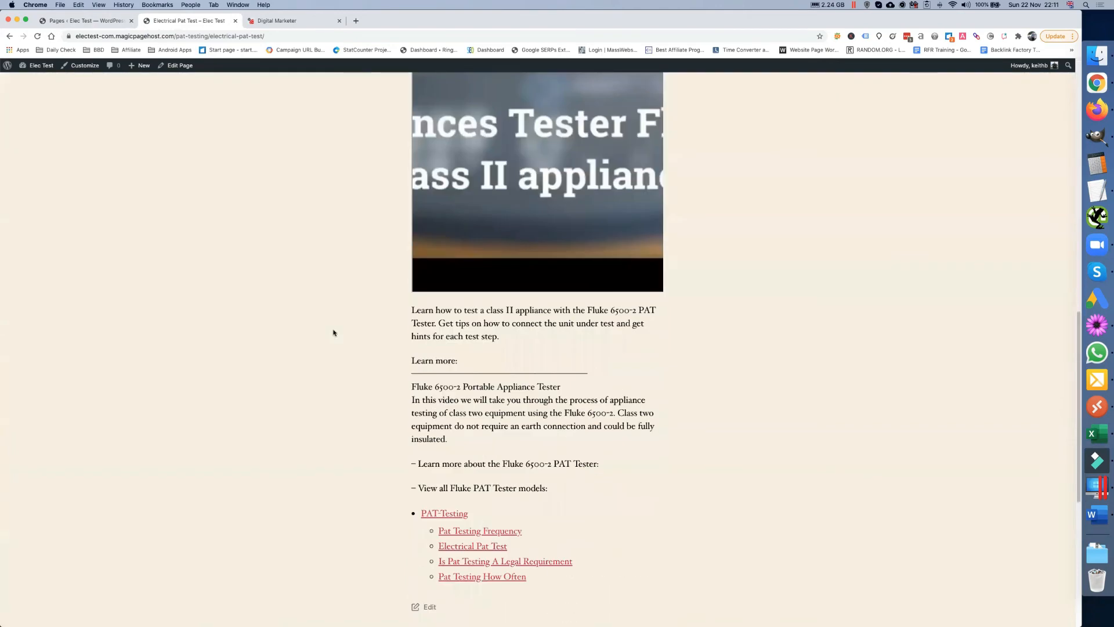
pyautogui.scroll(15, 429, 392)
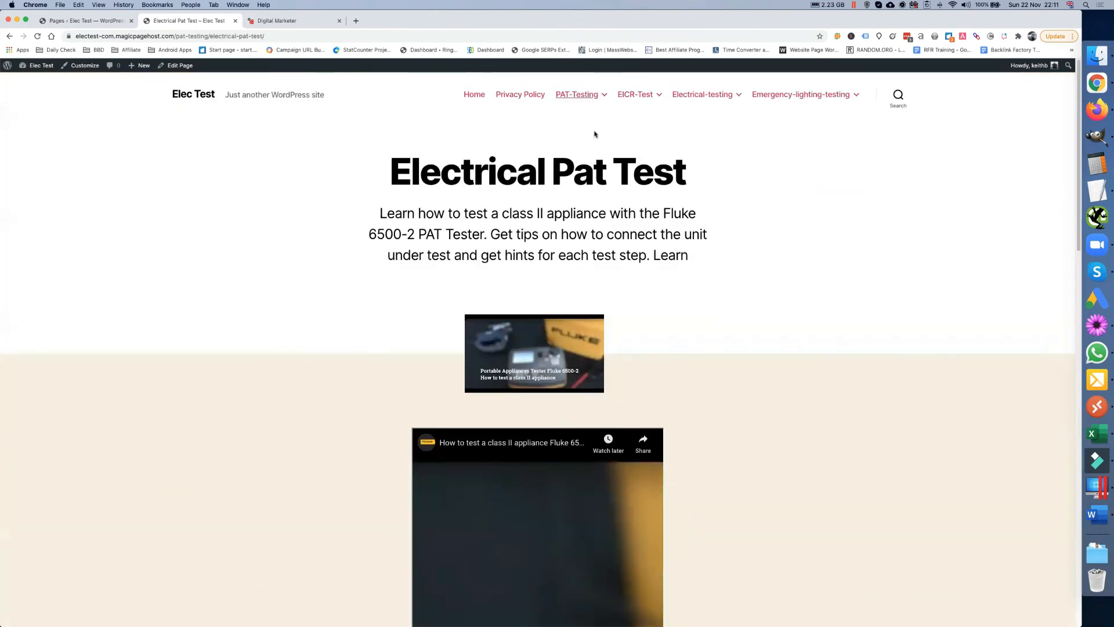
# Open the EICR-Test page from the site navigation and inspect the silo links beneath its content
pyautogui.moveTo(637, 95)
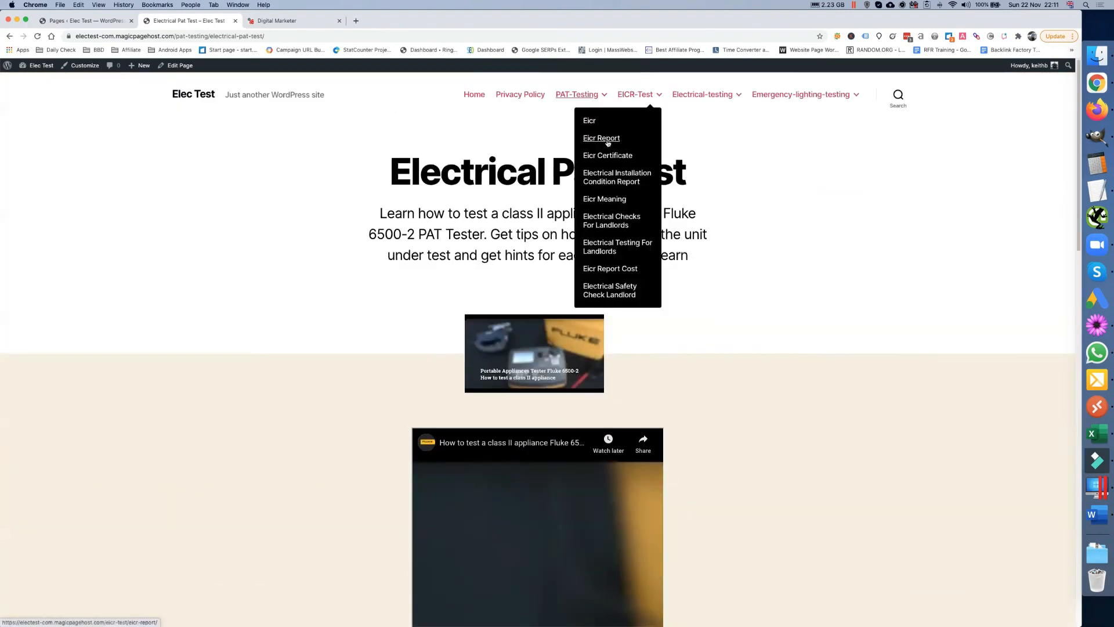
pyautogui.click(635, 96)
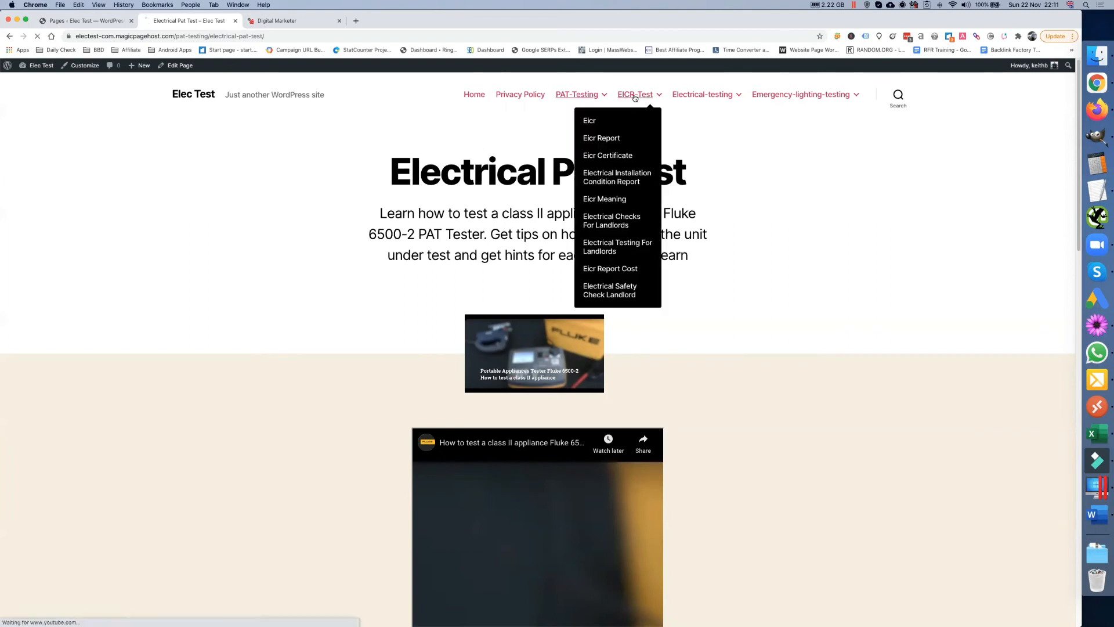
pyautogui.scroll(-20, 502, 153)
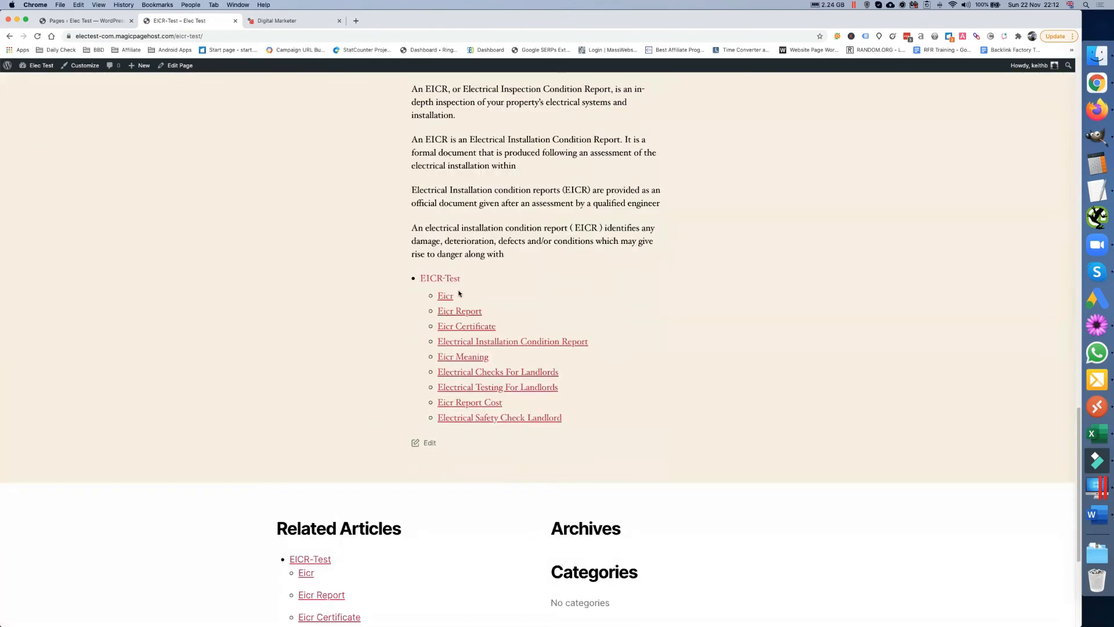
# Open the Eicr Report supporting article and review its content, silo links and Related Articles footer
pyautogui.click(458, 313)
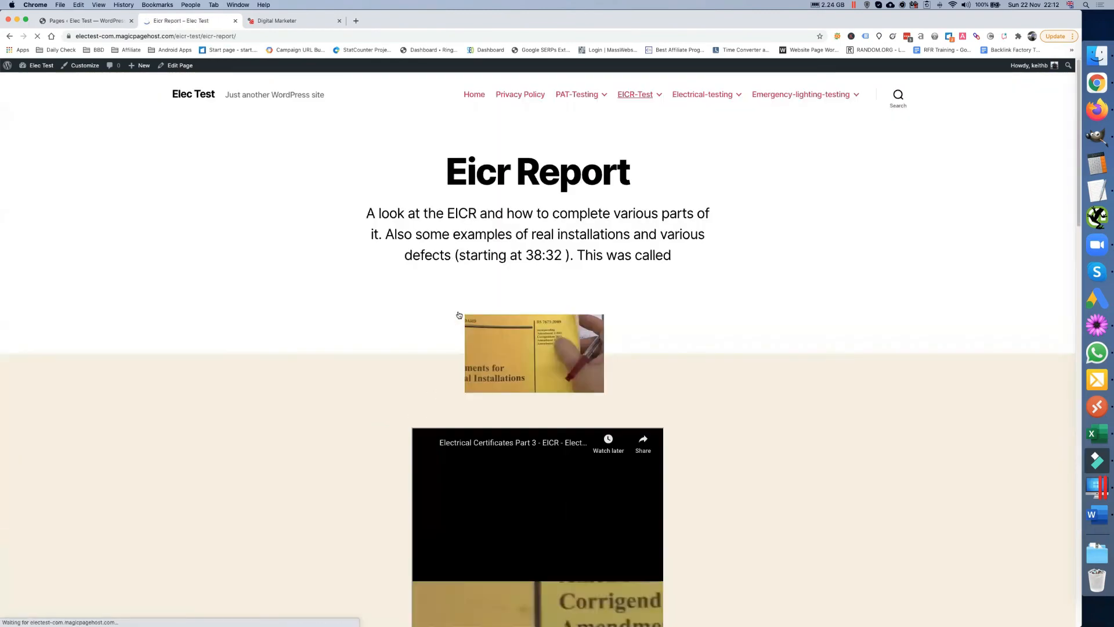
pyautogui.scroll(-10, 339, 308)
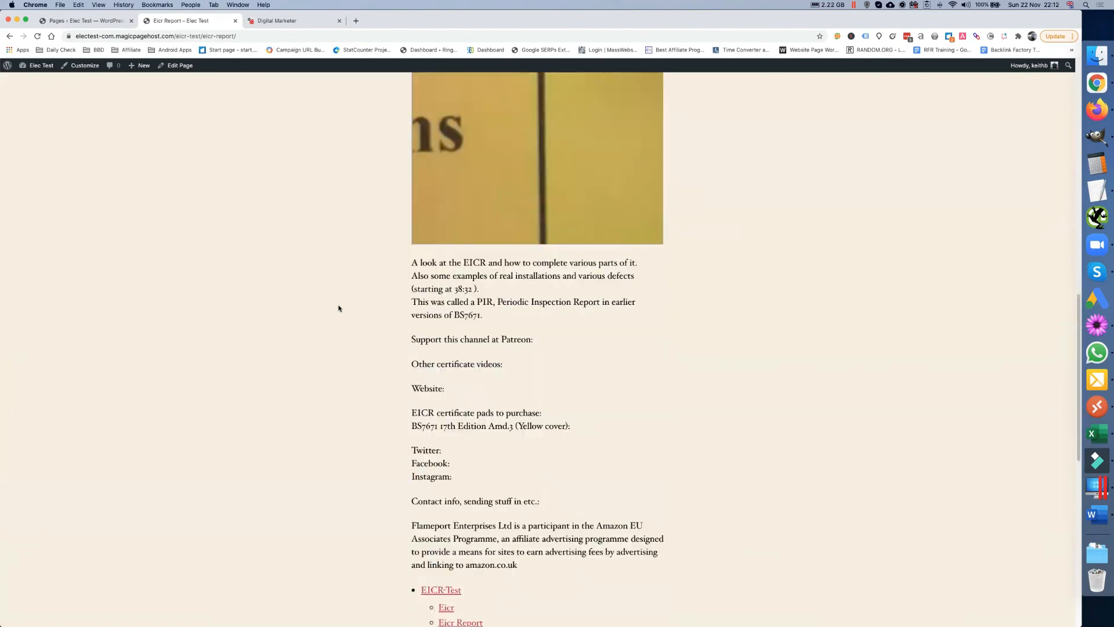
pyautogui.scroll(-5, 338, 308)
pyautogui.scroll(-7, 339, 308)
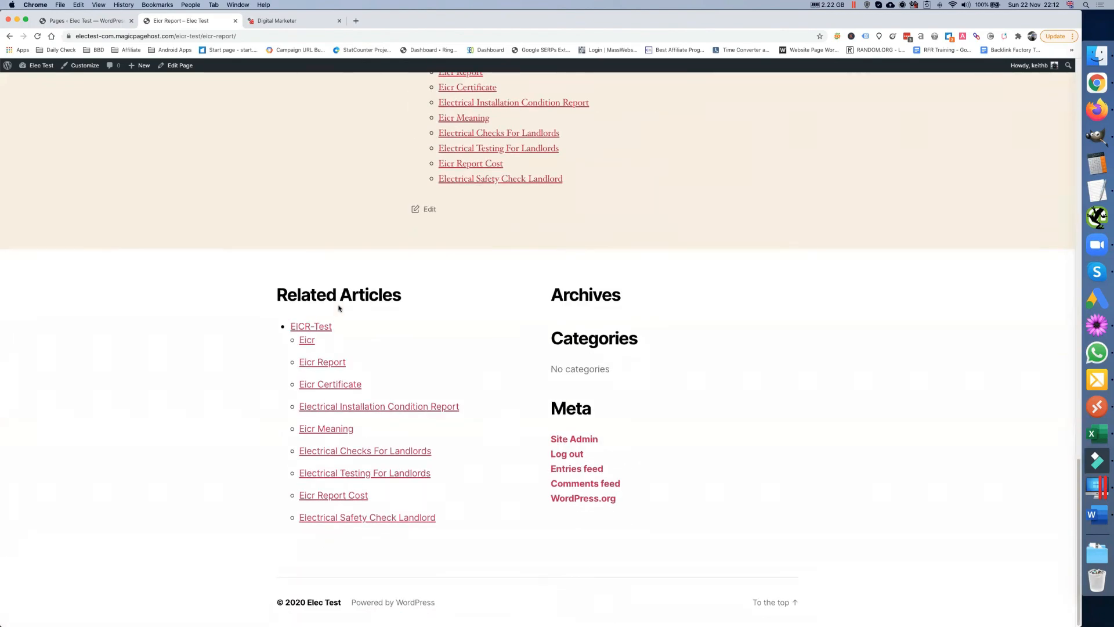
pyautogui.scroll(15, 338, 308)
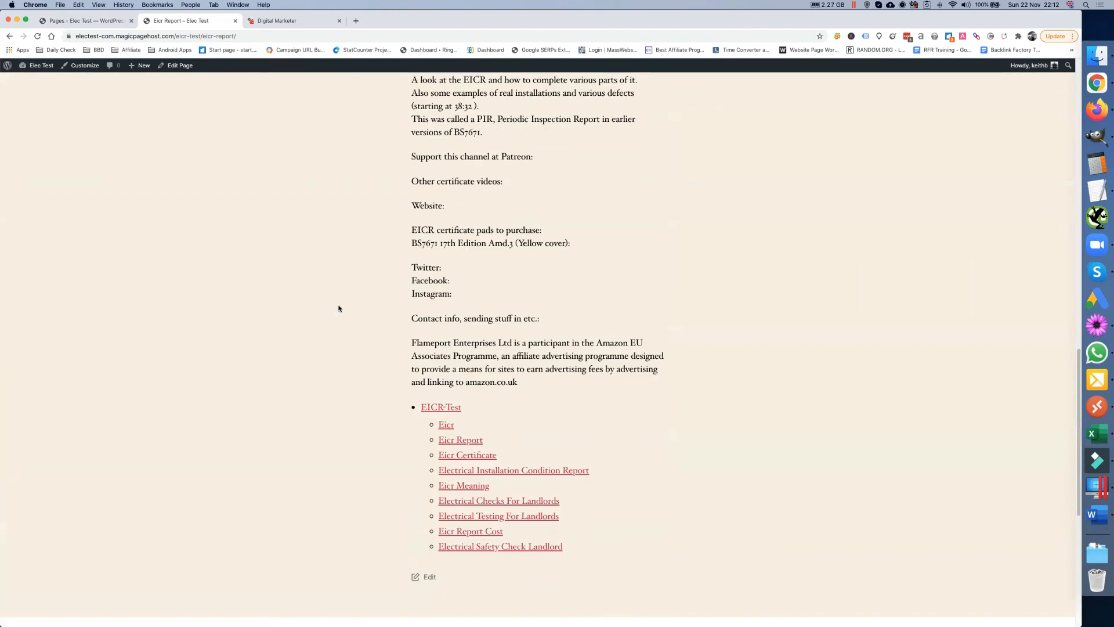
pyautogui.scroll(10, 357, 221)
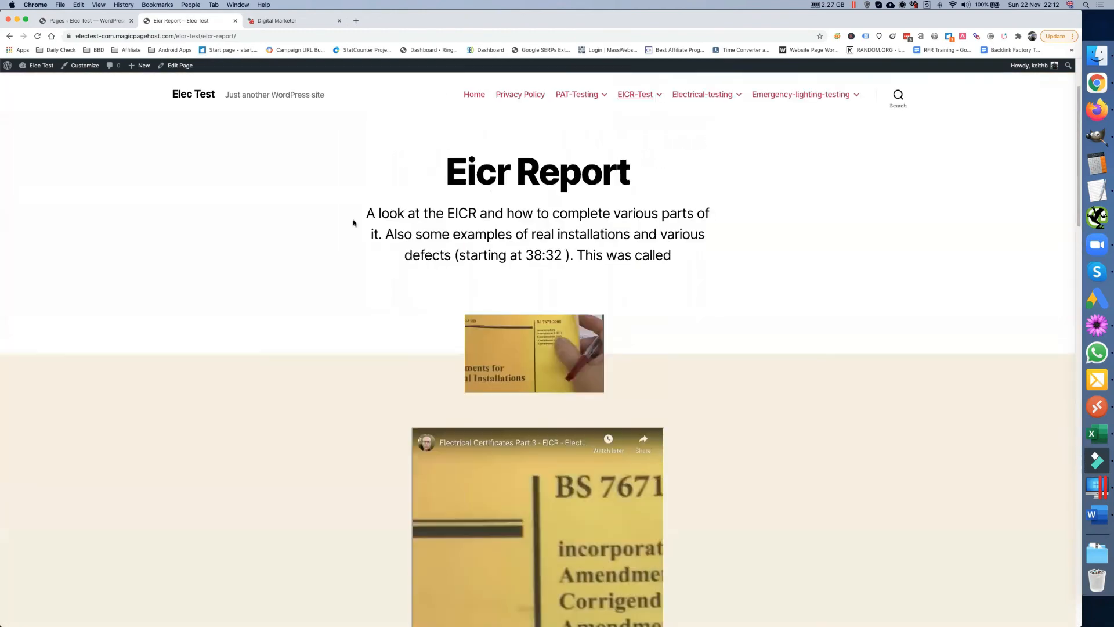
# Switch to the Digital Marketer toolbox, open the keyword research for demodomain.com and review its theme analysis charts and table
pyautogui.click(285, 21)
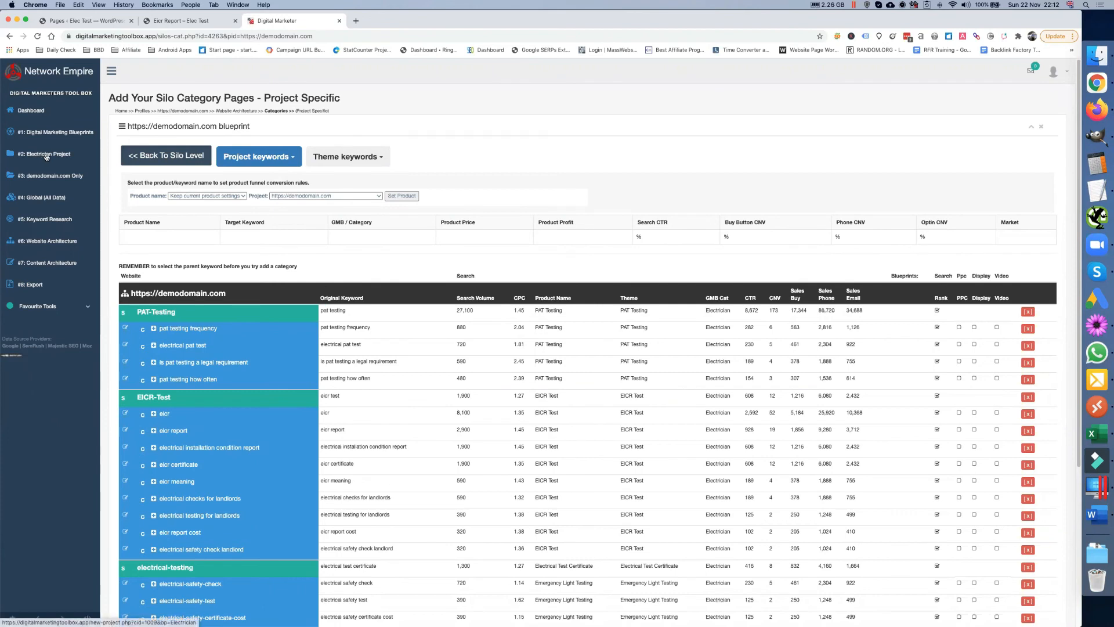
pyautogui.click(45, 220)
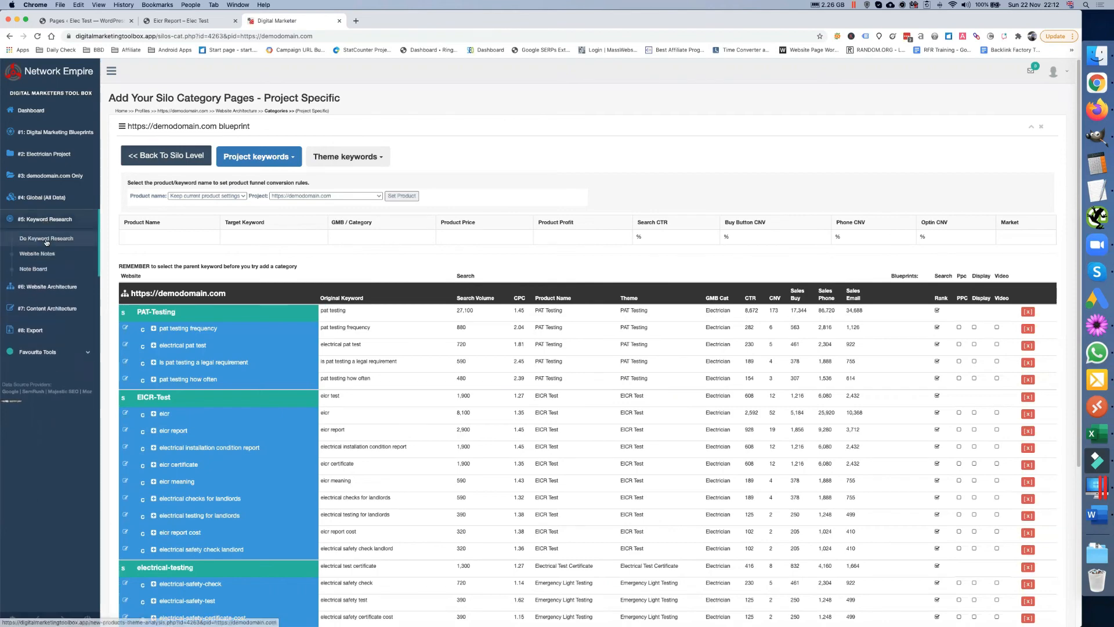
pyautogui.click(47, 241)
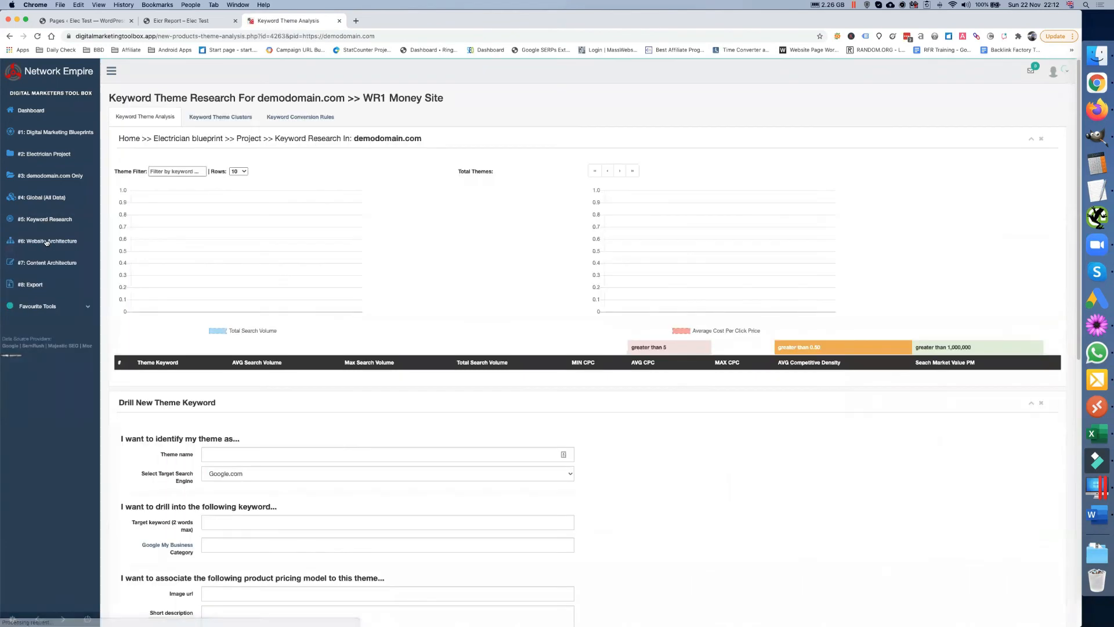
pyautogui.scroll(-5, 214, 338)
pyautogui.scroll(4, 214, 325)
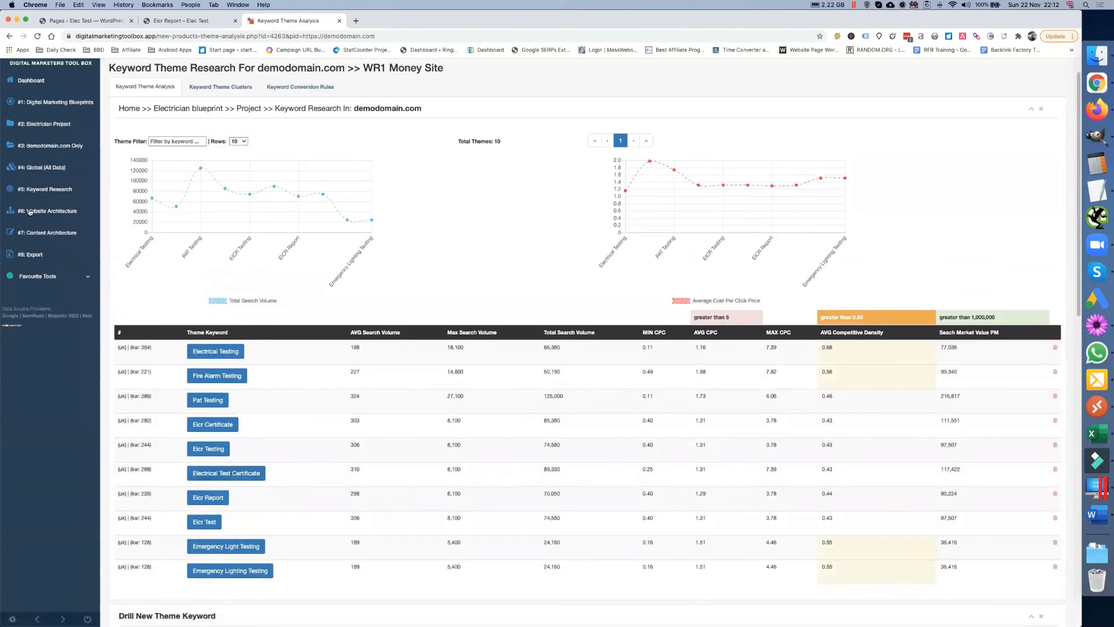
# View the tier 1 silos in the Website Architecture, and open the PAT-Testing silo in the Content Architecture editor
pyautogui.click(29, 211)
pyautogui.click(31, 232)
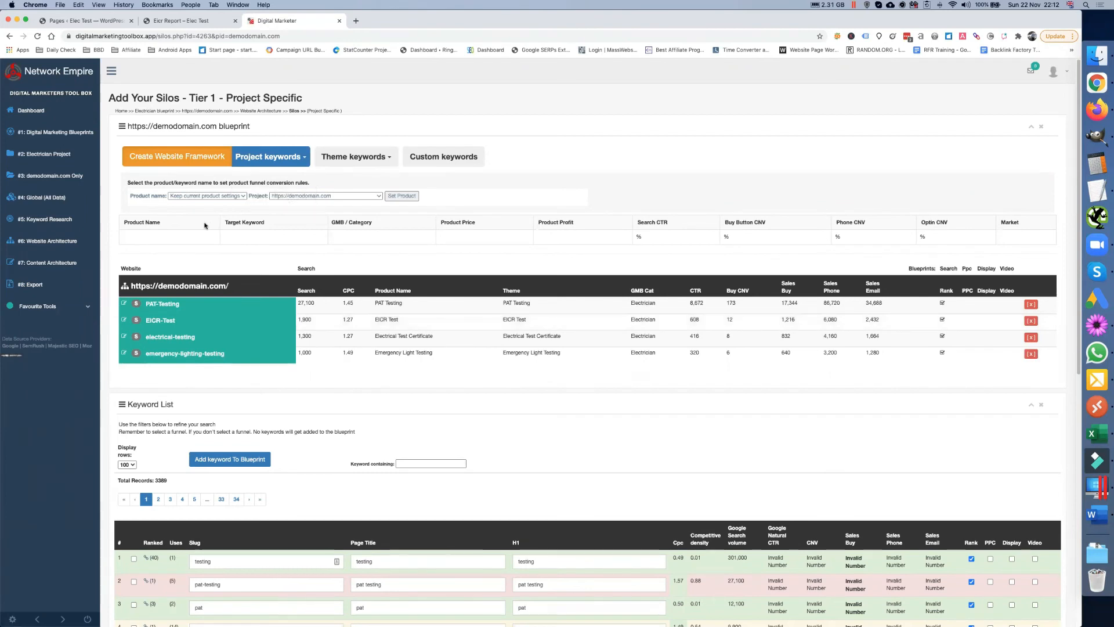
pyautogui.click(65, 264)
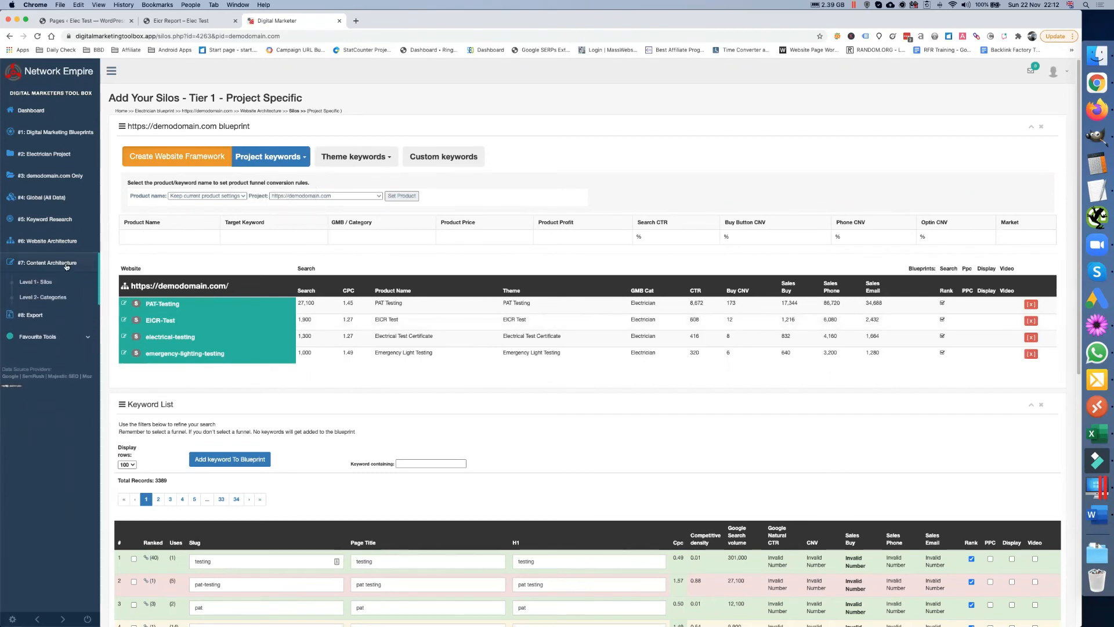
pyautogui.click(54, 282)
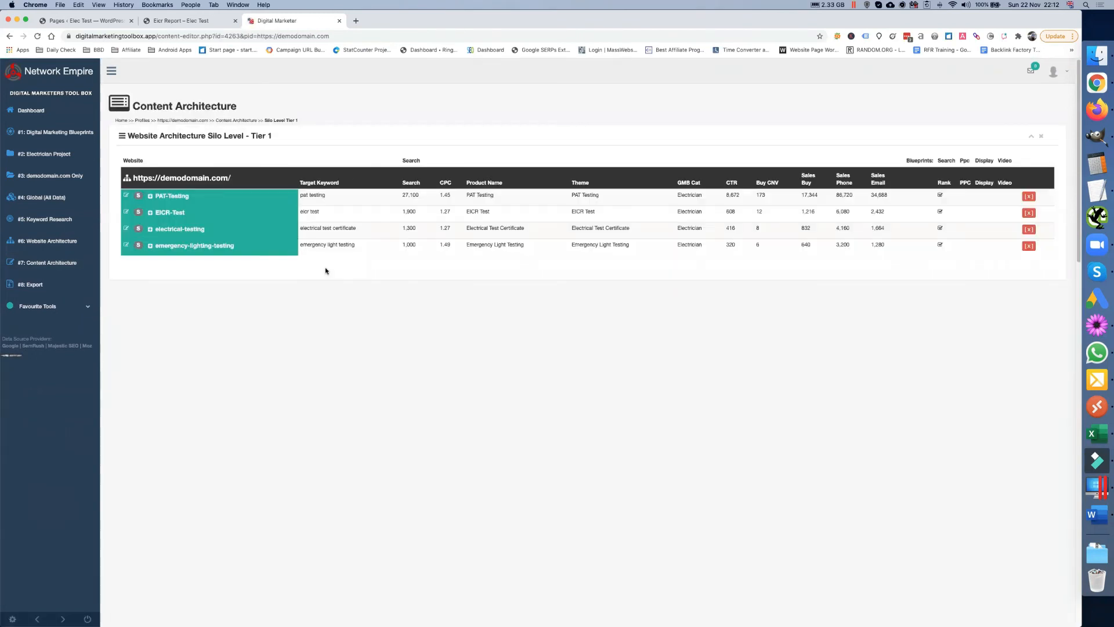
pyautogui.click(172, 196)
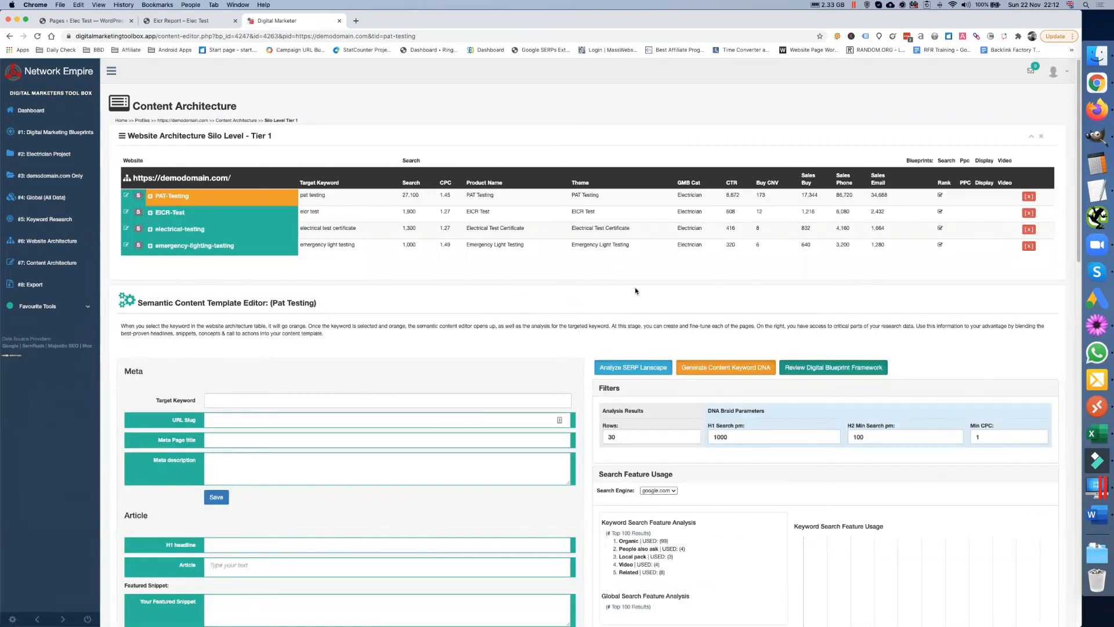
# Examine the PAT-Testing template's Page DNA Braid, product settings, related keywords, questions, organic headlines and video headlines
pyautogui.scroll(-2, 758, 461)
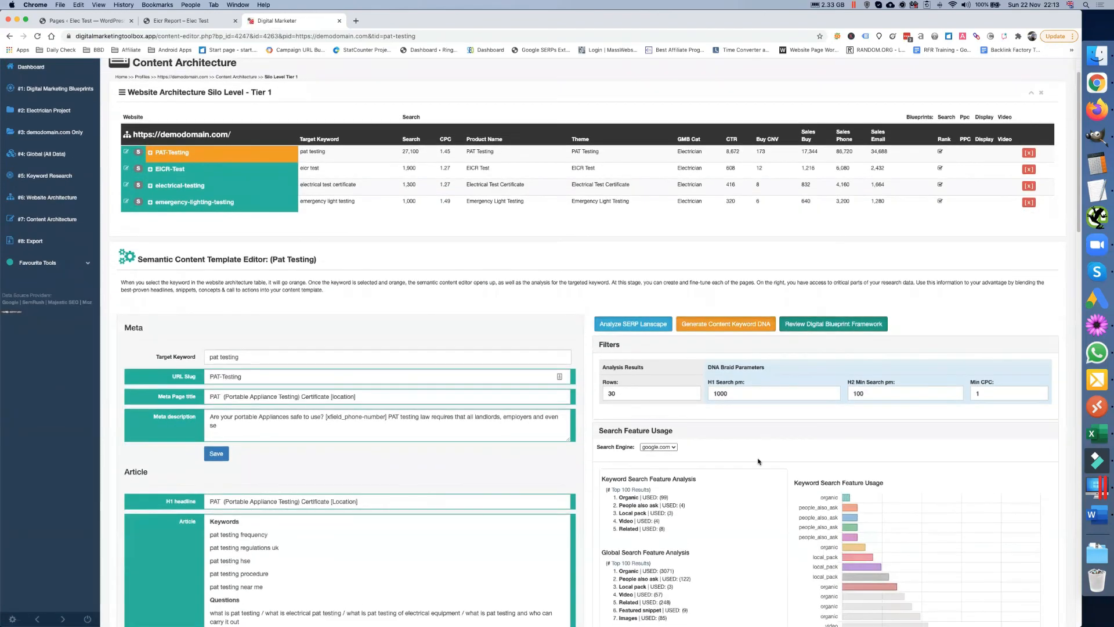
pyautogui.scroll(-6, 754, 462)
pyautogui.scroll(2, 710, 462)
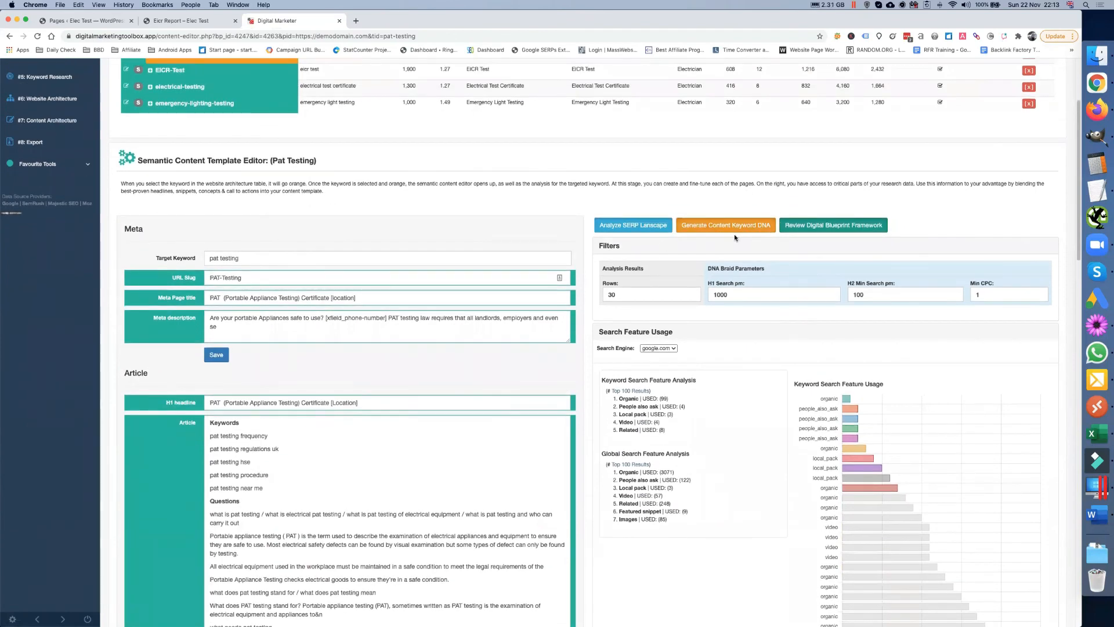
pyautogui.scroll(-20, 359, 446)
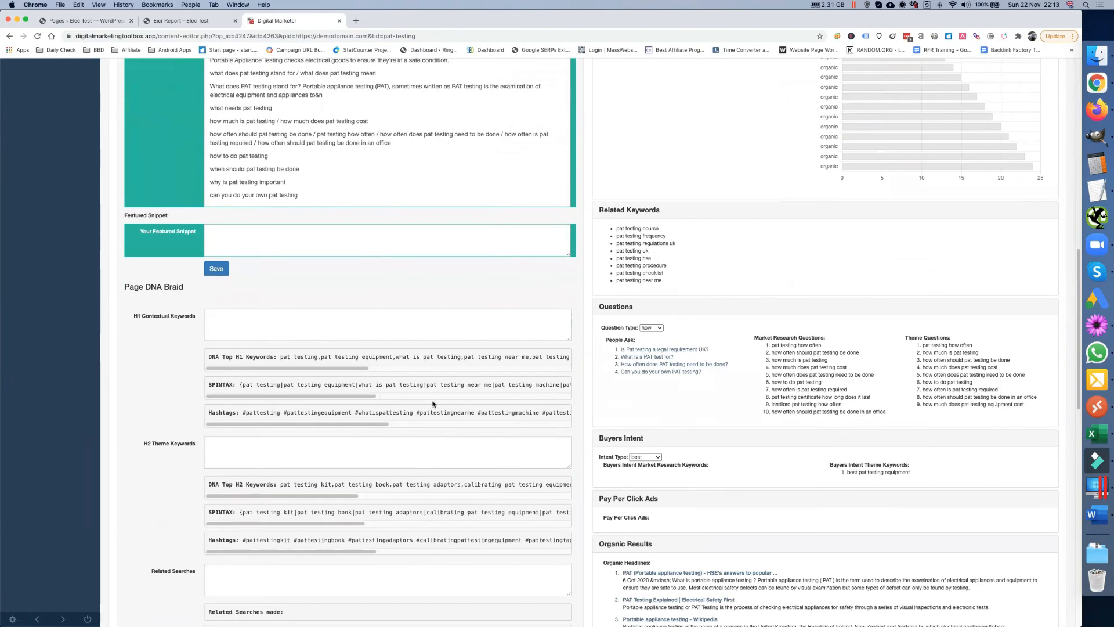
pyautogui.scroll(16, 433, 403)
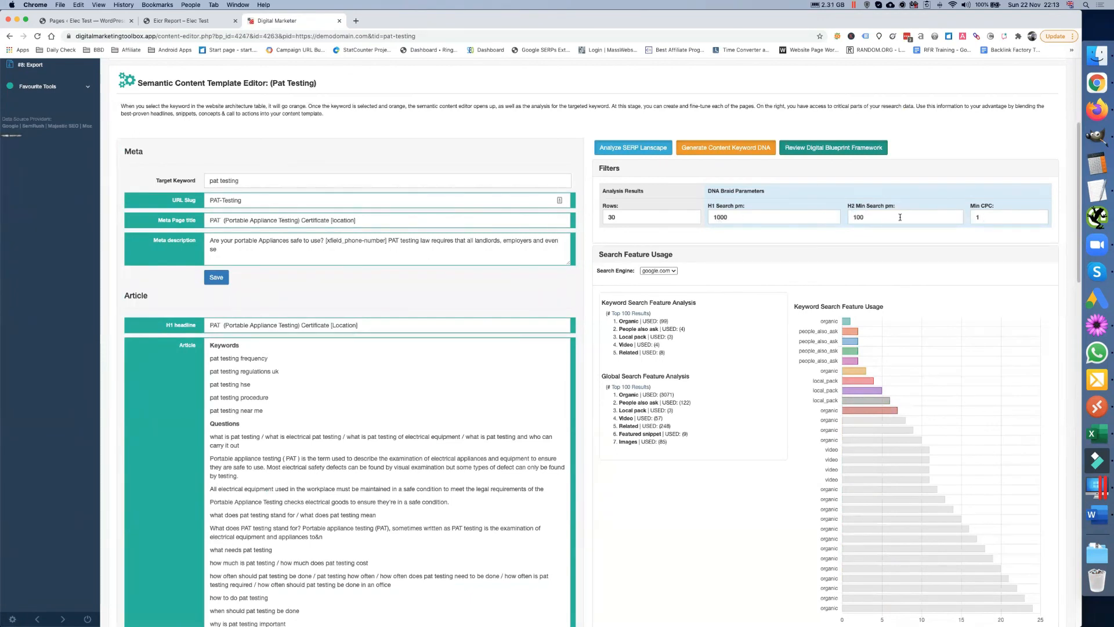
pyautogui.scroll(-14, 756, 256)
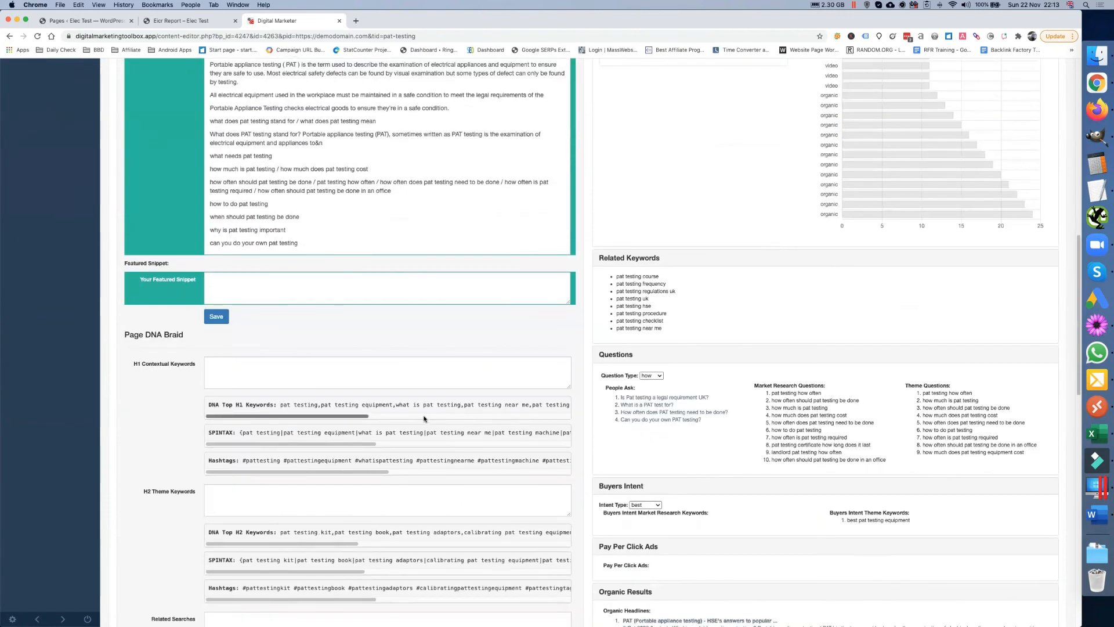
pyautogui.moveTo(702, 400)
pyautogui.scroll(4, 702, 402)
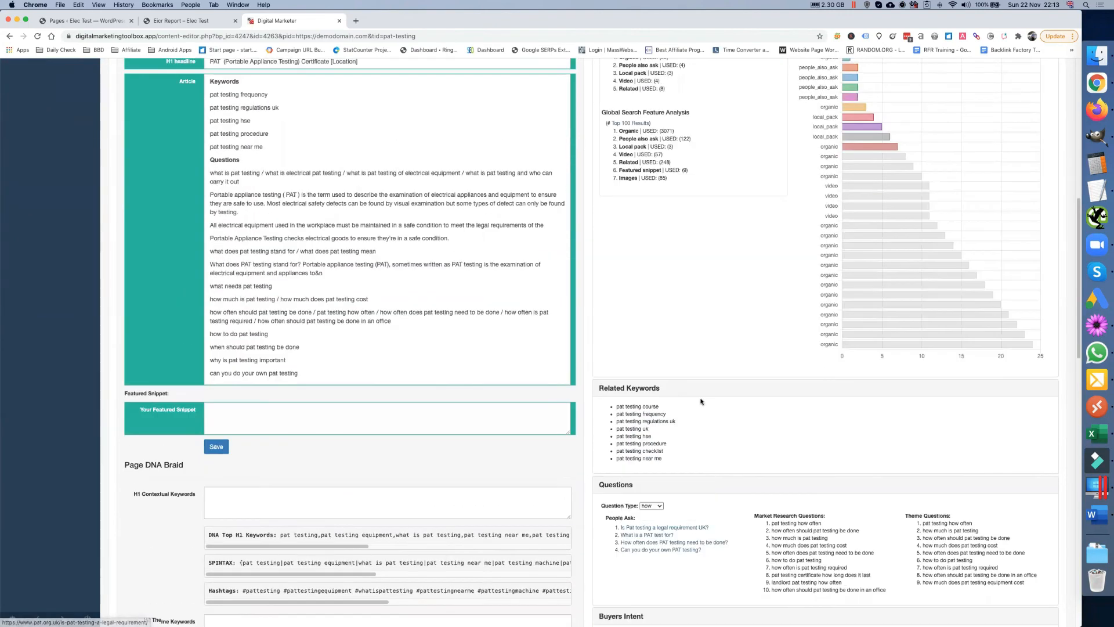
pyautogui.scroll(-5, 676, 409)
pyautogui.scroll(-5, 719, 400)
pyautogui.scroll(-15, 719, 401)
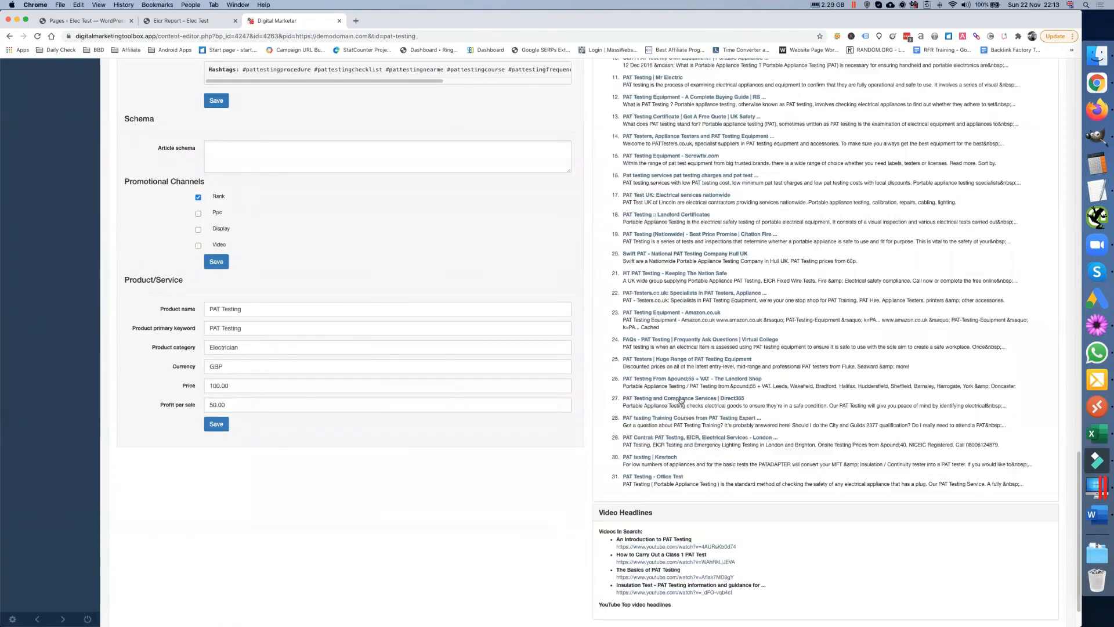
pyautogui.scroll(20, 673, 406)
pyautogui.scroll(9, 659, 414)
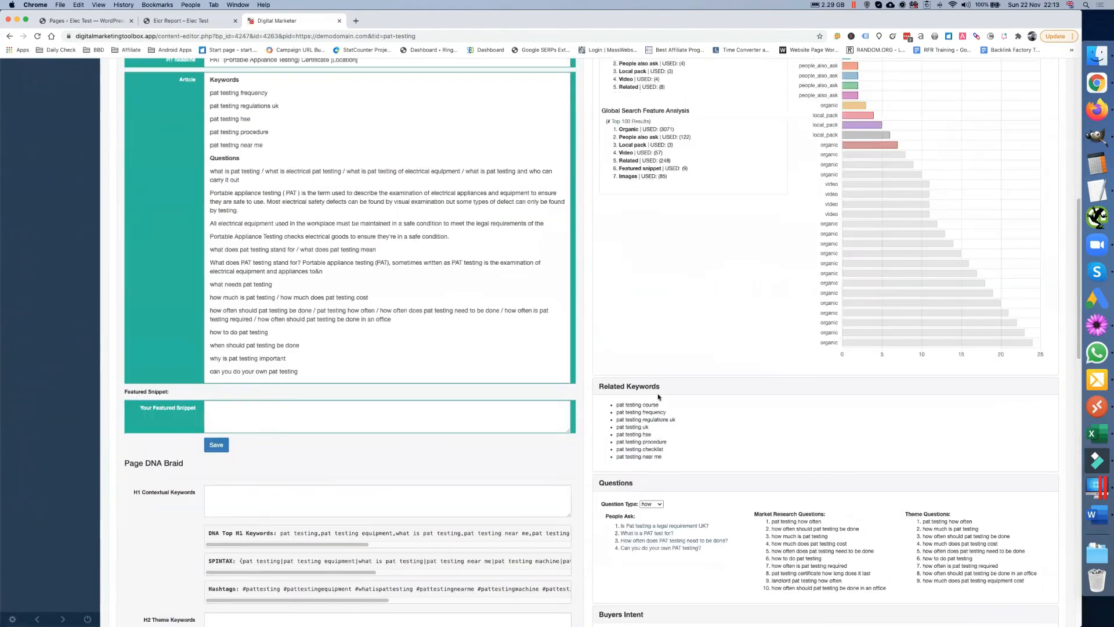
# Review the article draft, H1 headline and meta fields of the PAT-Testing content template
pyautogui.scroll(4, 392, 313)
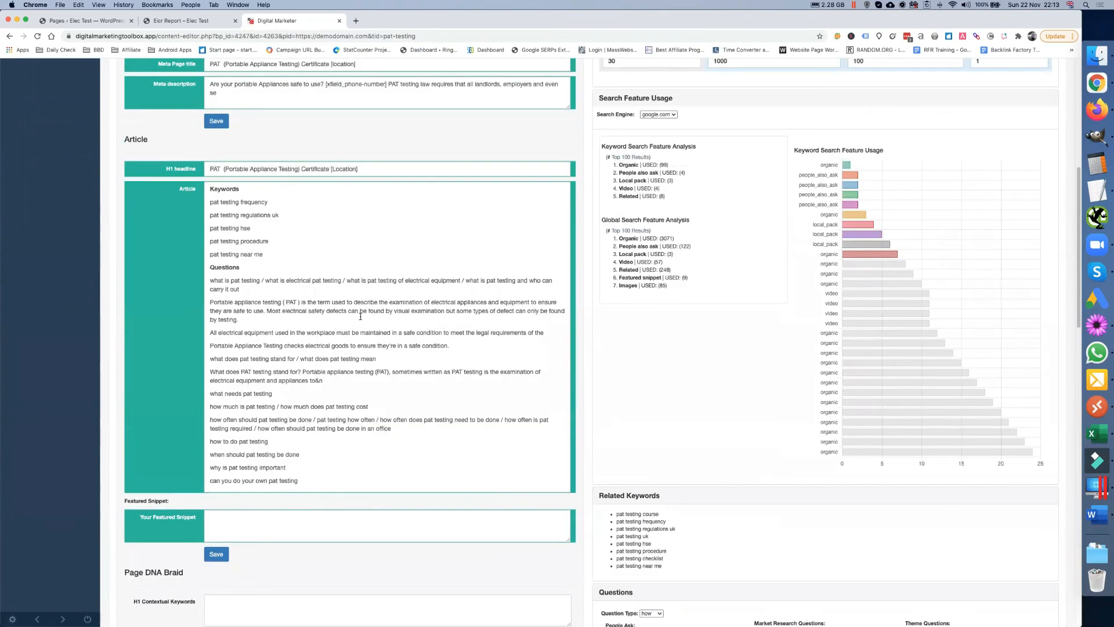
pyautogui.scroll(8, 362, 329)
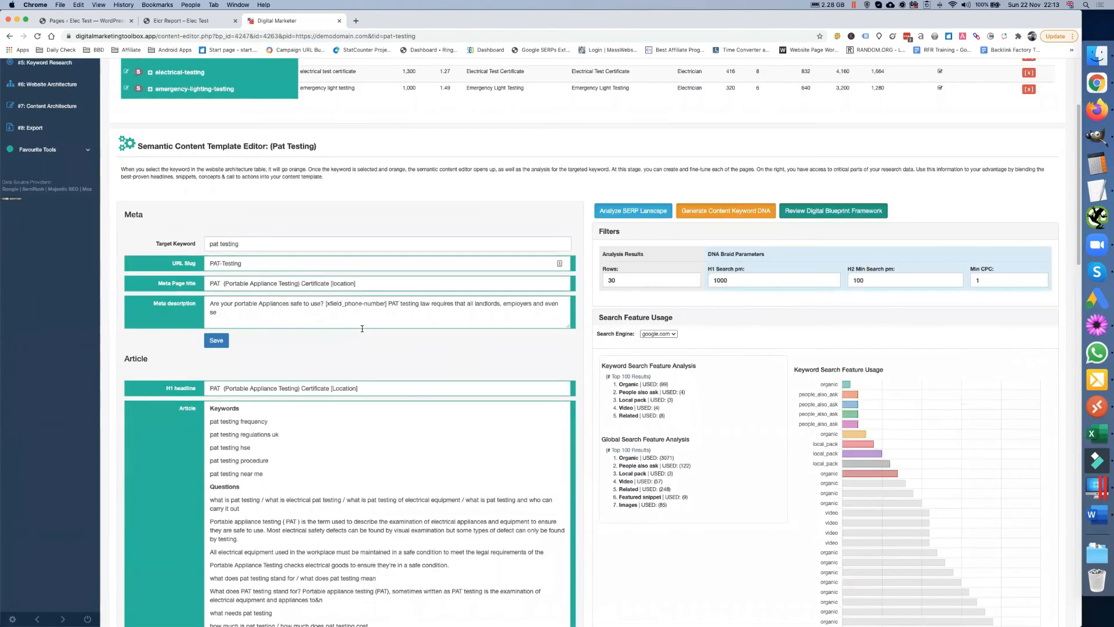
pyautogui.scroll(-9, 387, 340)
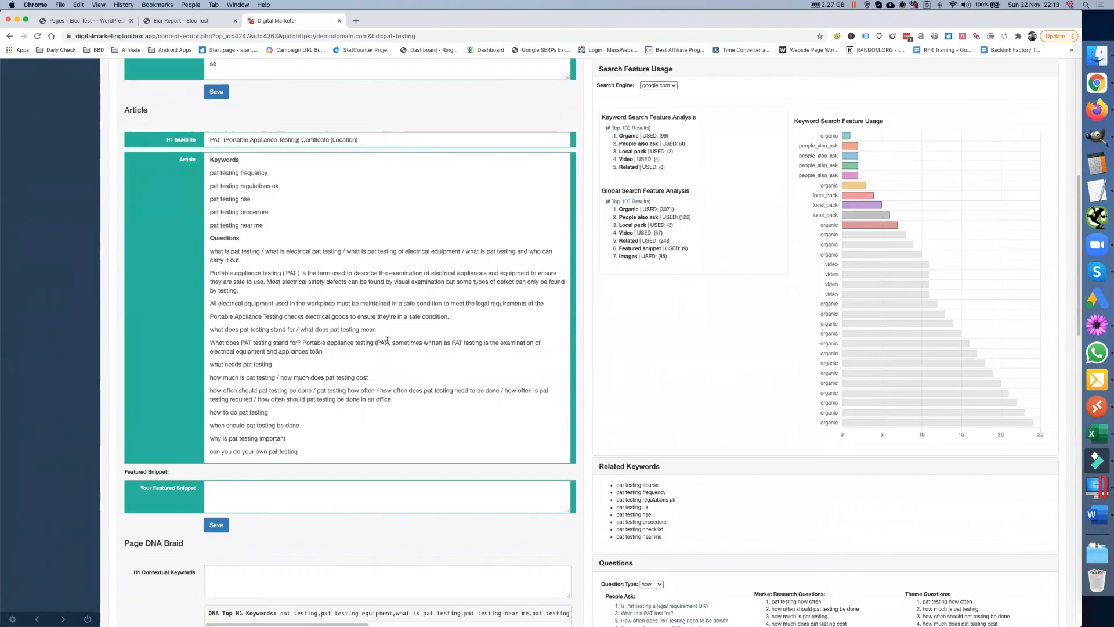
pyautogui.scroll(2, 364, 355)
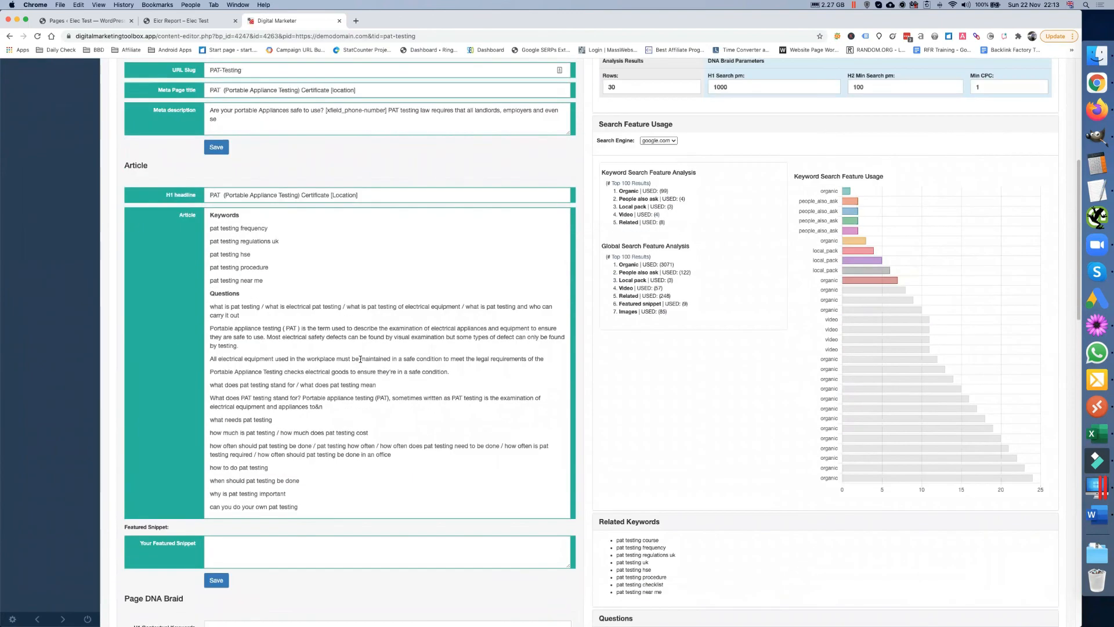
pyautogui.scroll(7, 361, 359)
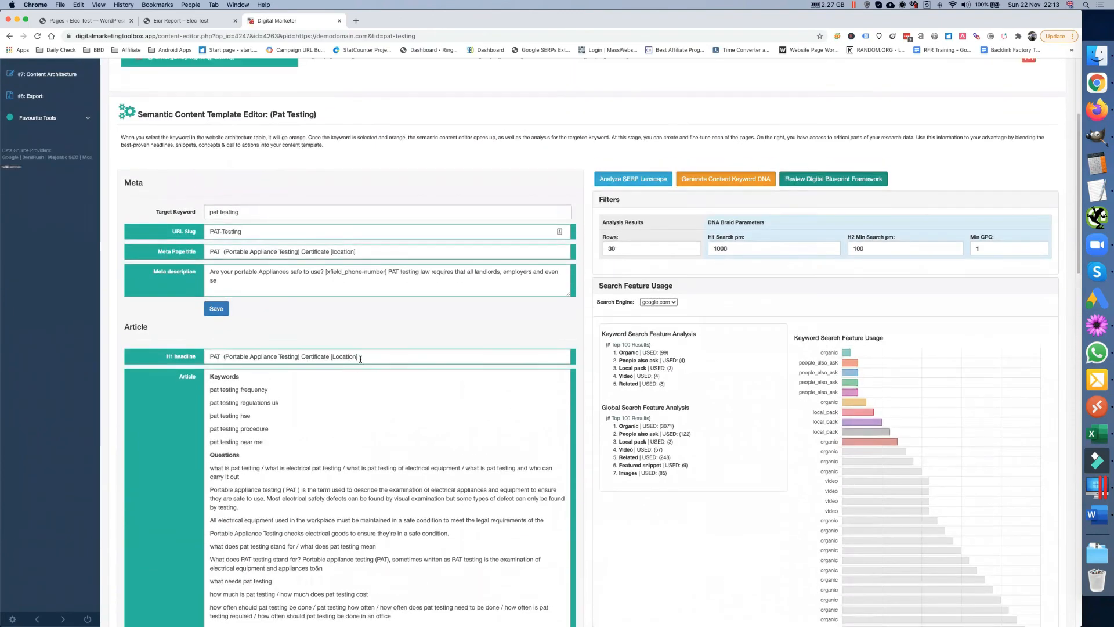
pyautogui.scroll(2, 367, 367)
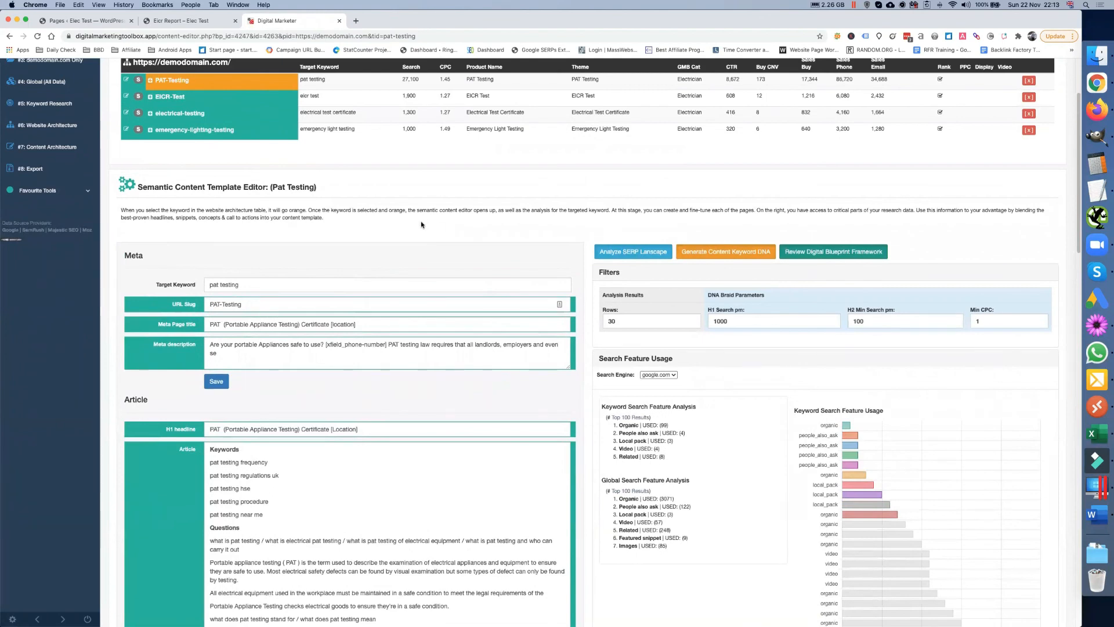
# Open the Export Manager for demodomain.com to view its XML and CSV export options
pyautogui.scroll(-1, 422, 226)
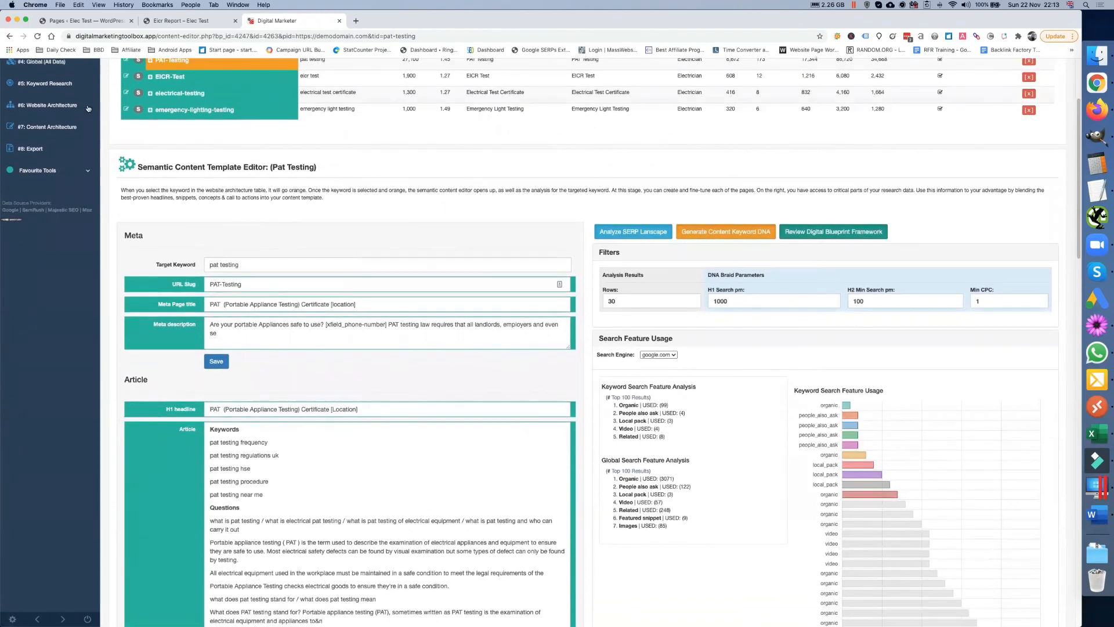
pyautogui.click(39, 149)
pyautogui.click(41, 168)
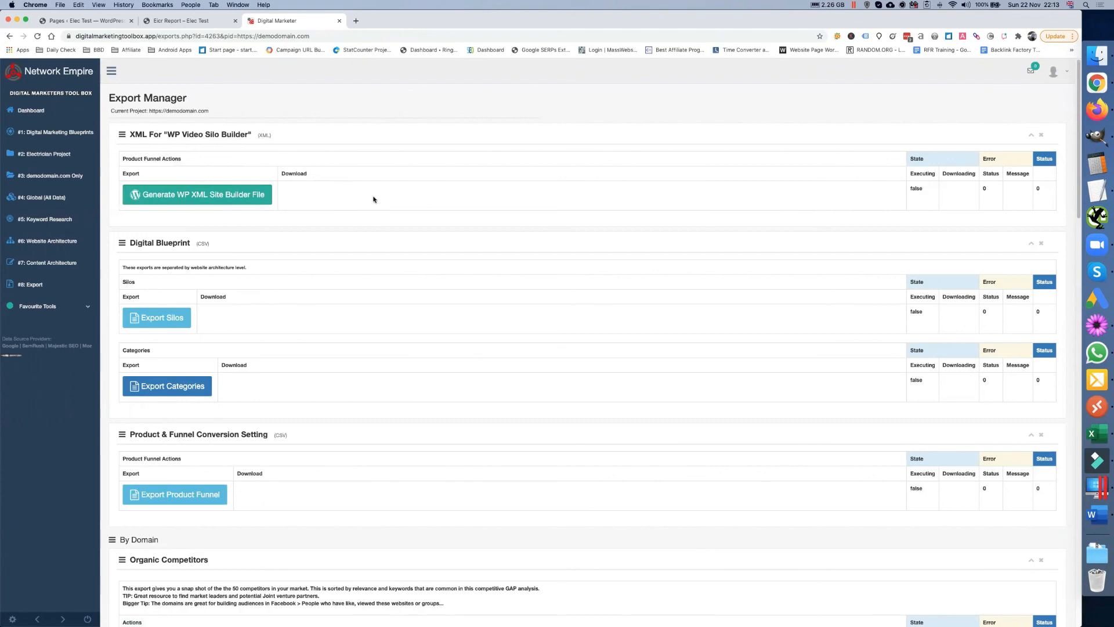
# Switch to the Elec Test WordPress admin, open the Silo Importer and check the status options for imported posts
pyautogui.click(88, 21)
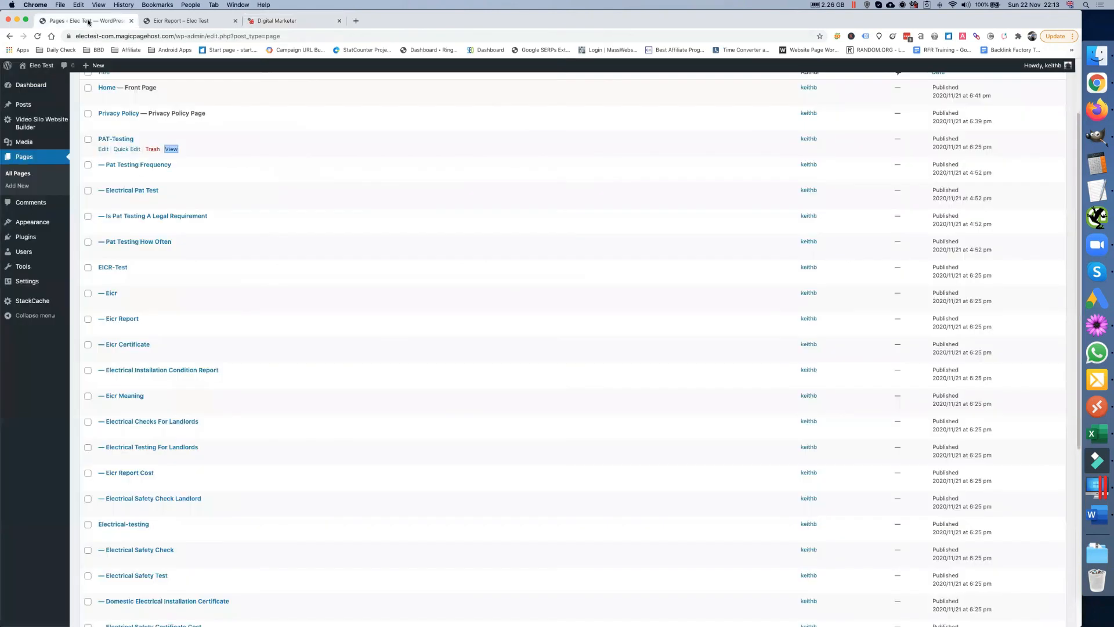
pyautogui.click(31, 123)
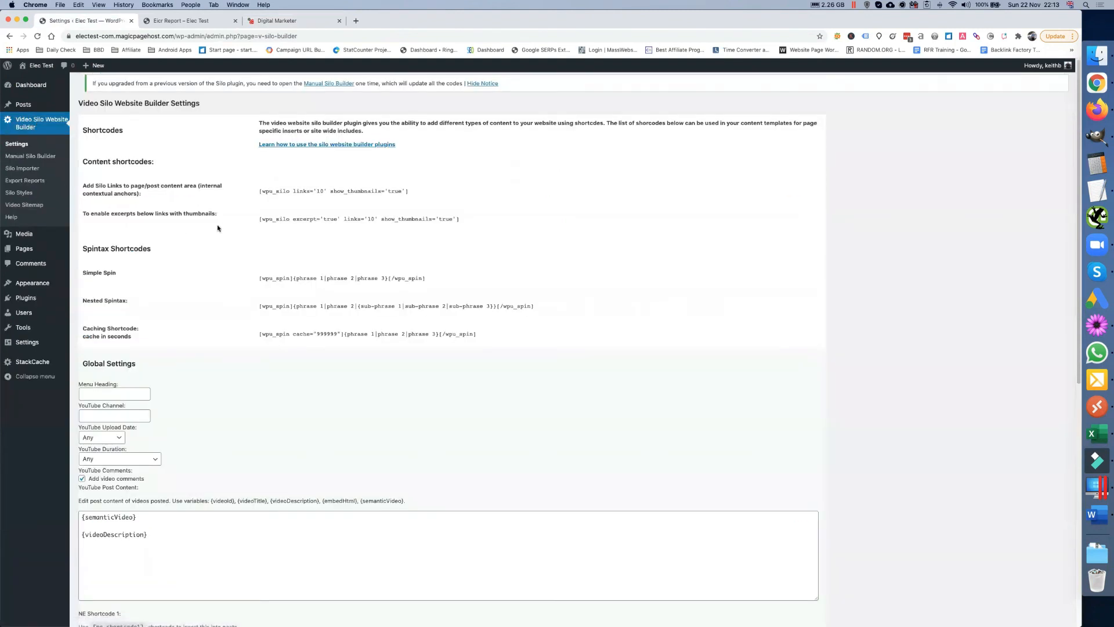
pyautogui.click(30, 169)
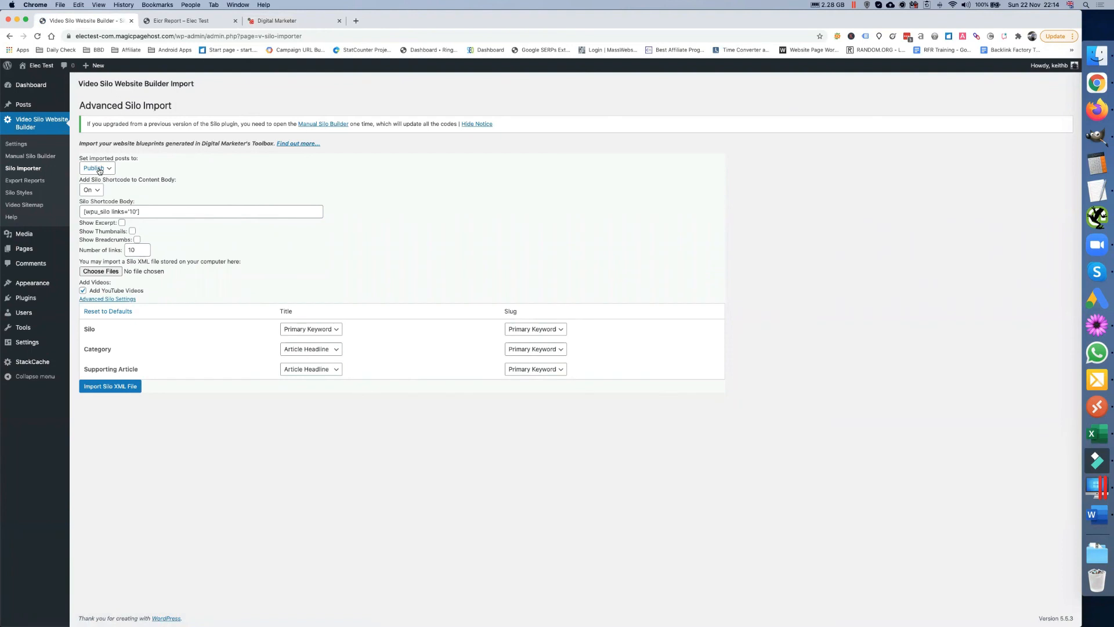
pyautogui.click(100, 170)
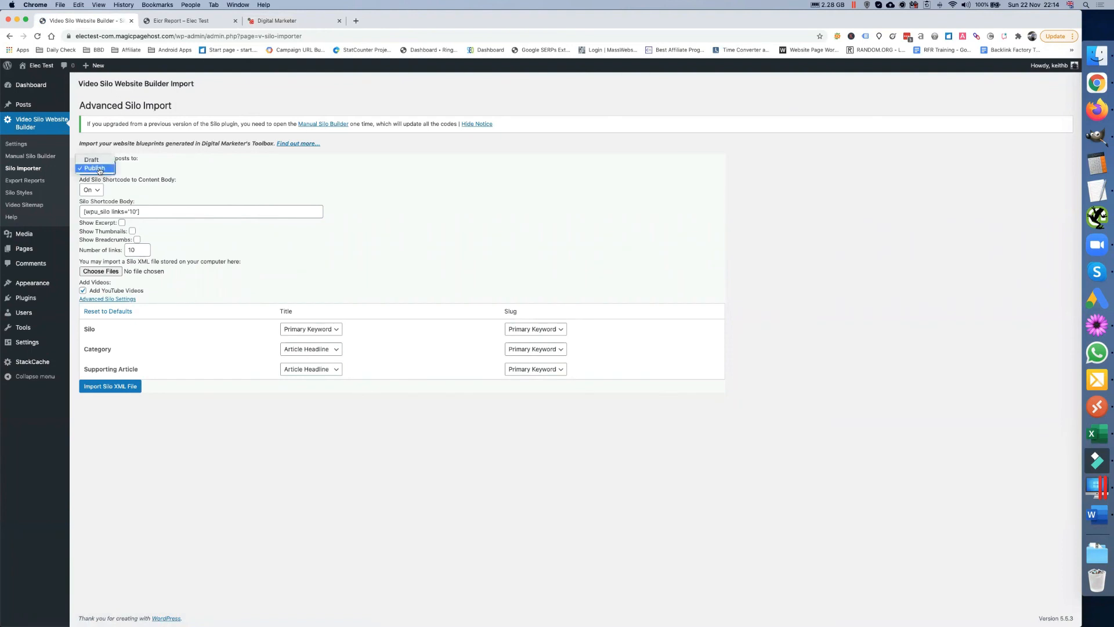
pyautogui.click(99, 168)
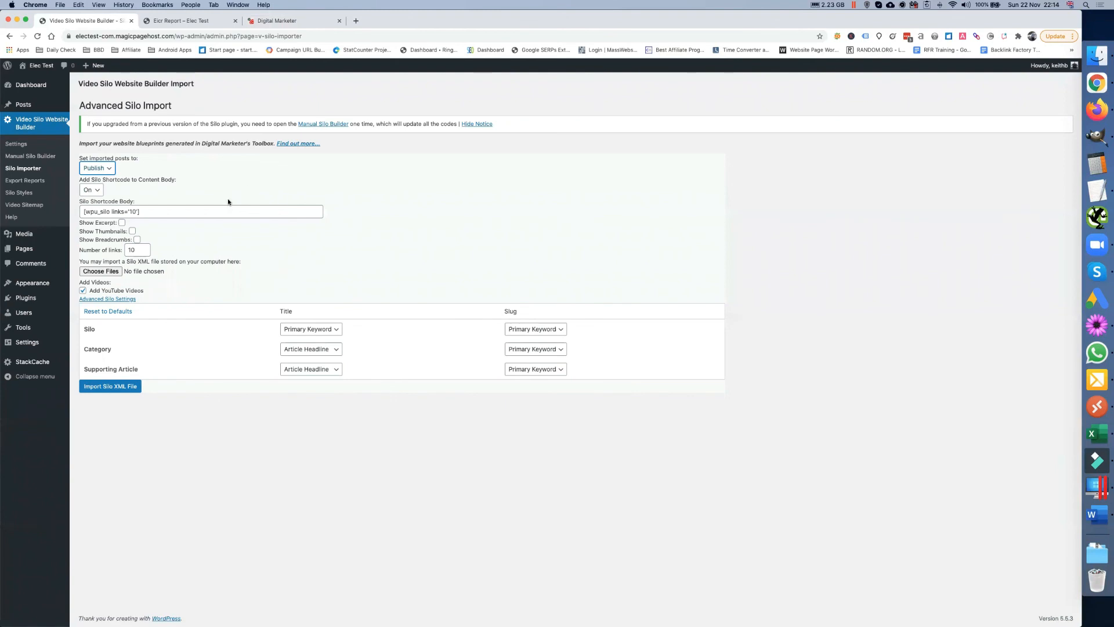
# Open the list of all WordPress pages and review the imported silo pages and their supporting articles
pyautogui.moveTo(17, 250)
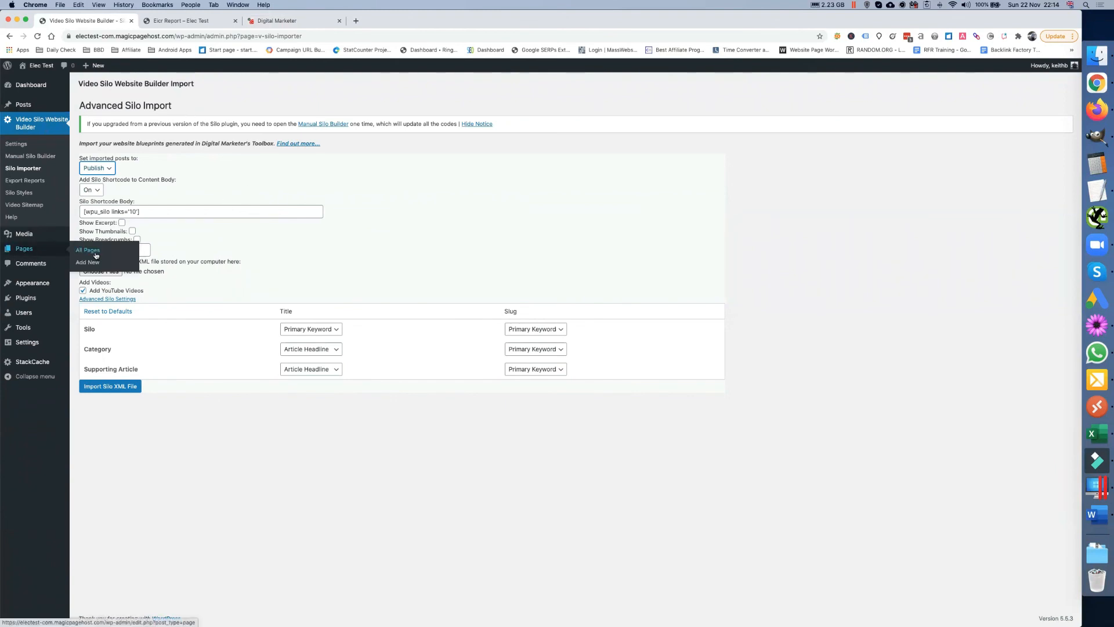
pyautogui.click(97, 256)
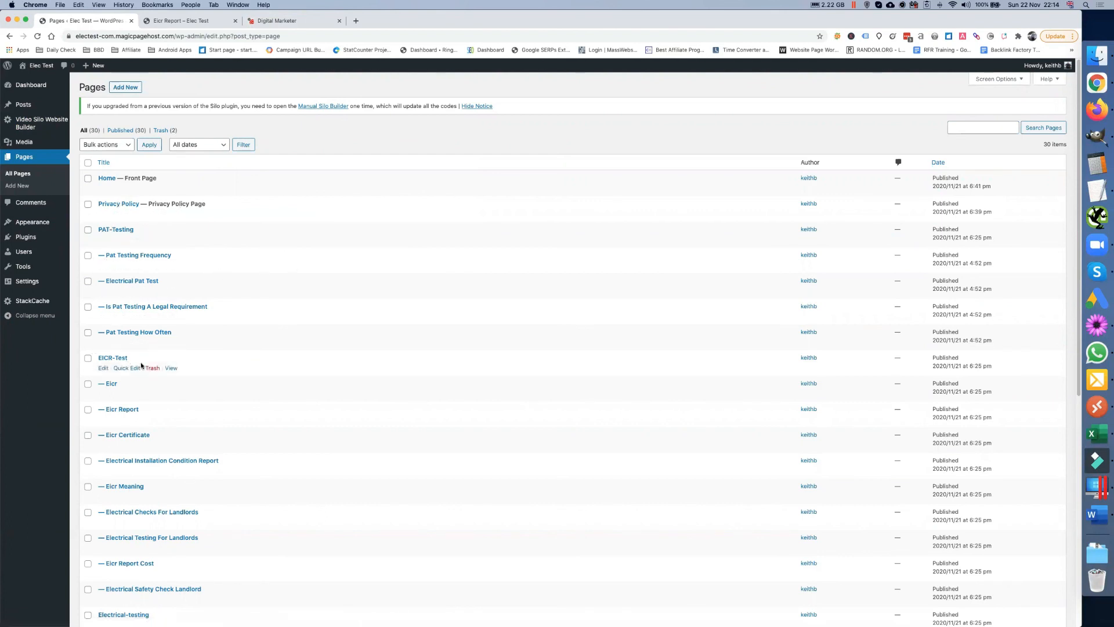
pyautogui.scroll(-5, 141, 365)
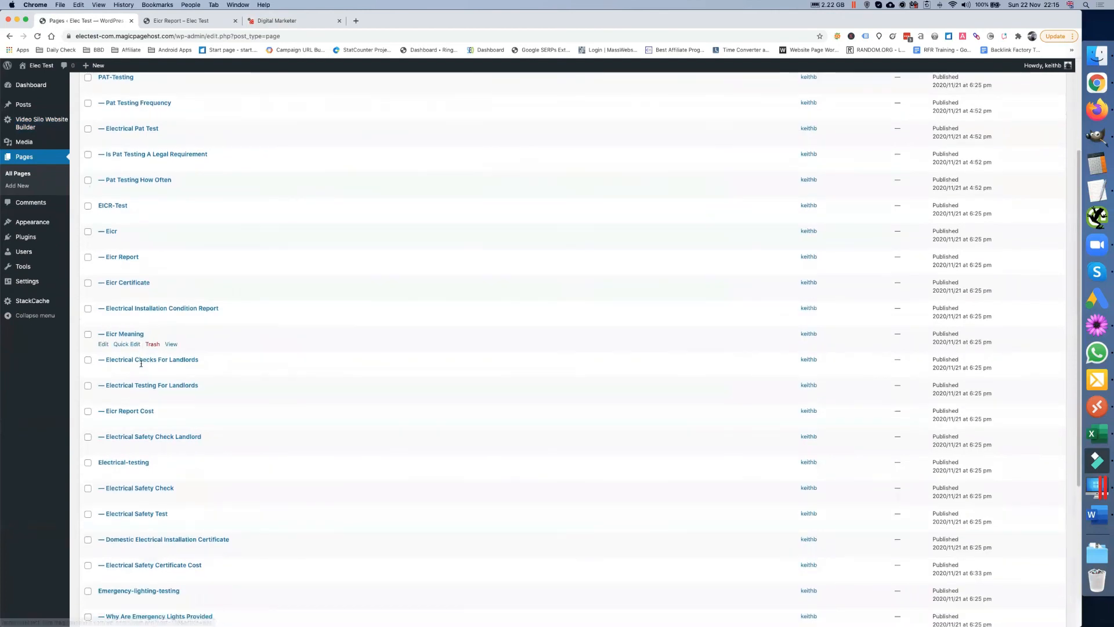
pyautogui.scroll(-2, 136, 394)
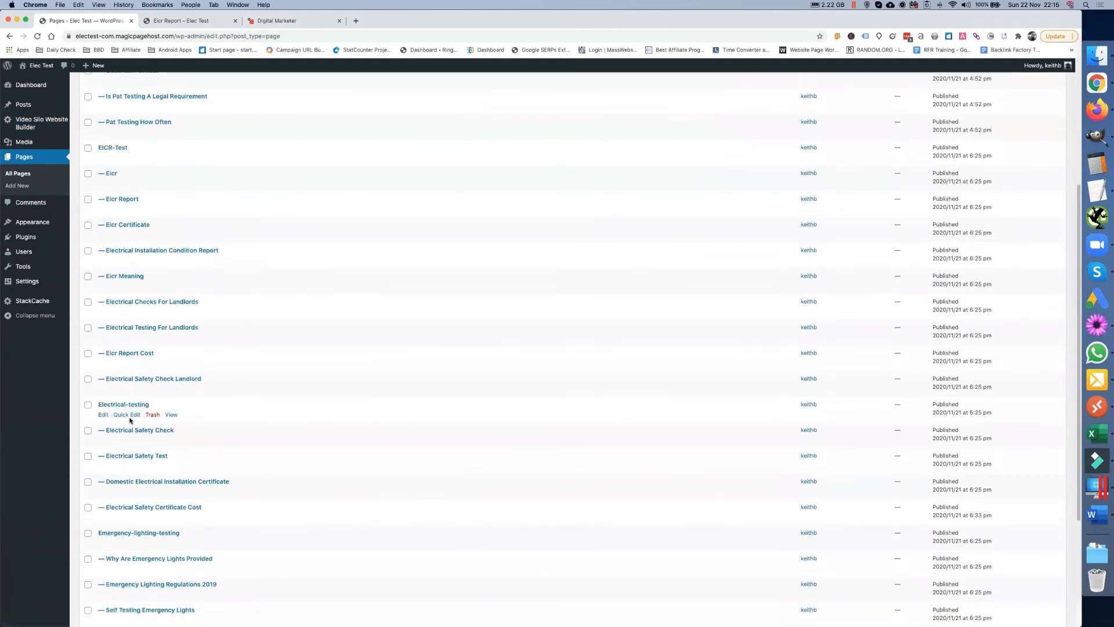
pyautogui.scroll(-5, 131, 420)
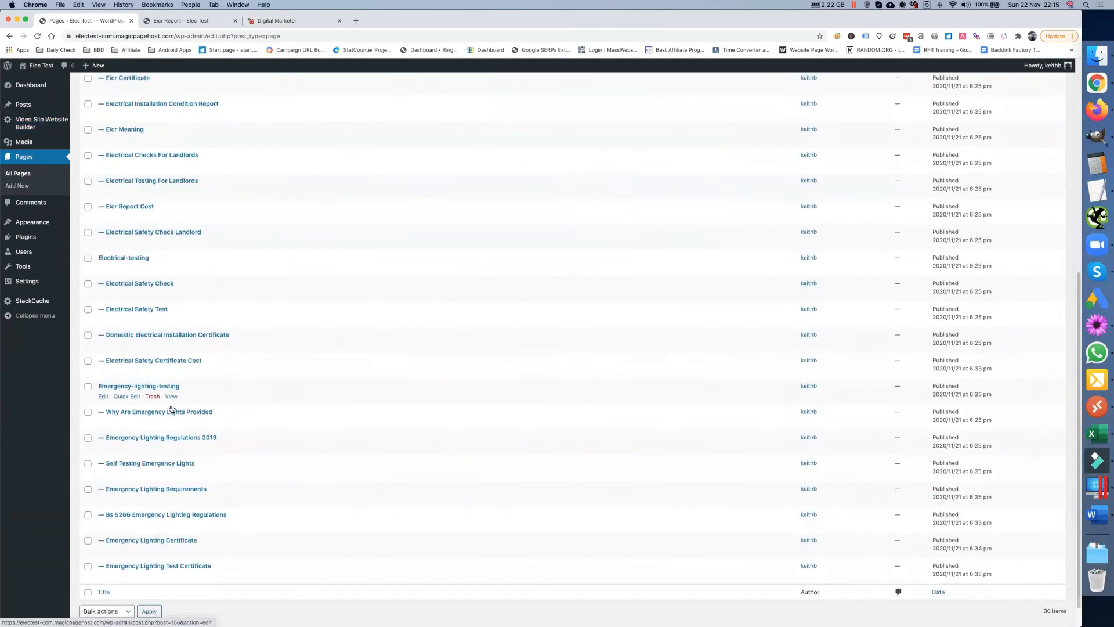
pyautogui.scroll(10, 171, 409)
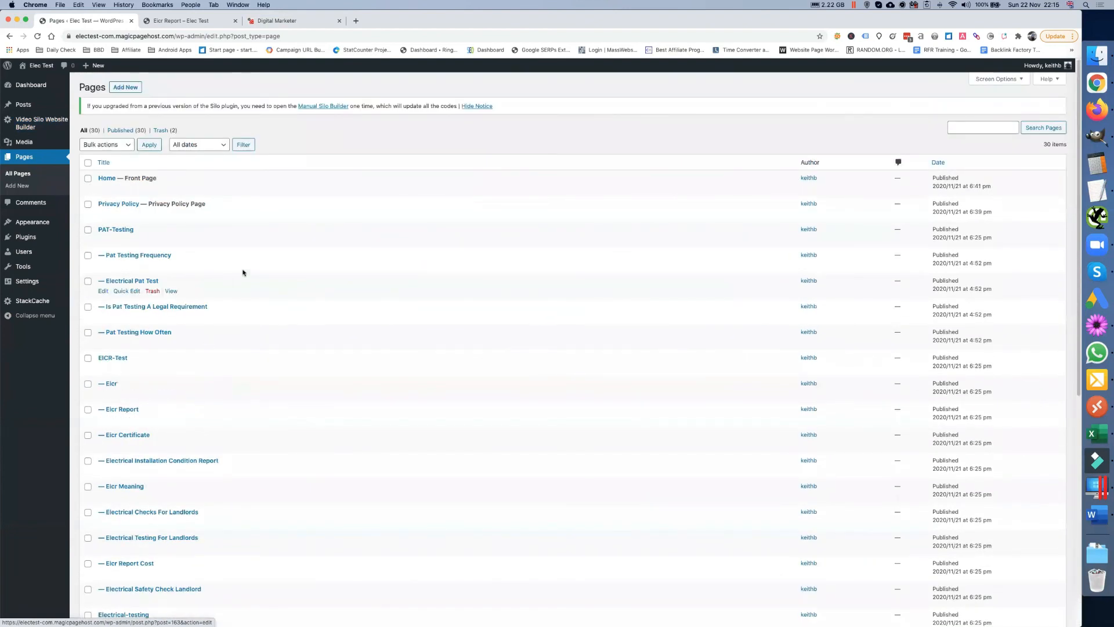